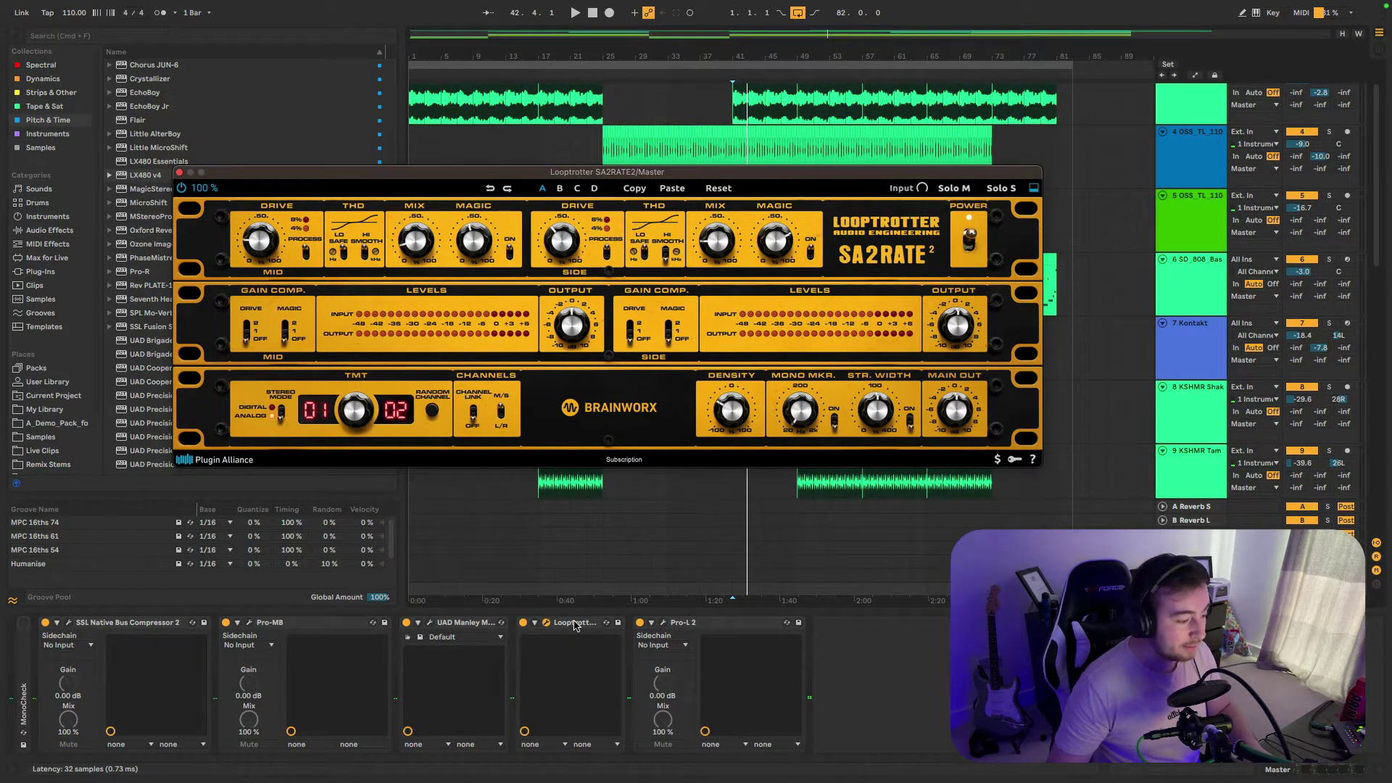
- Play the section from bar 41 while bypassing and re-enabling the SA2RATE2 to compare the master with and without it
{"action": "key", "text": "space"}
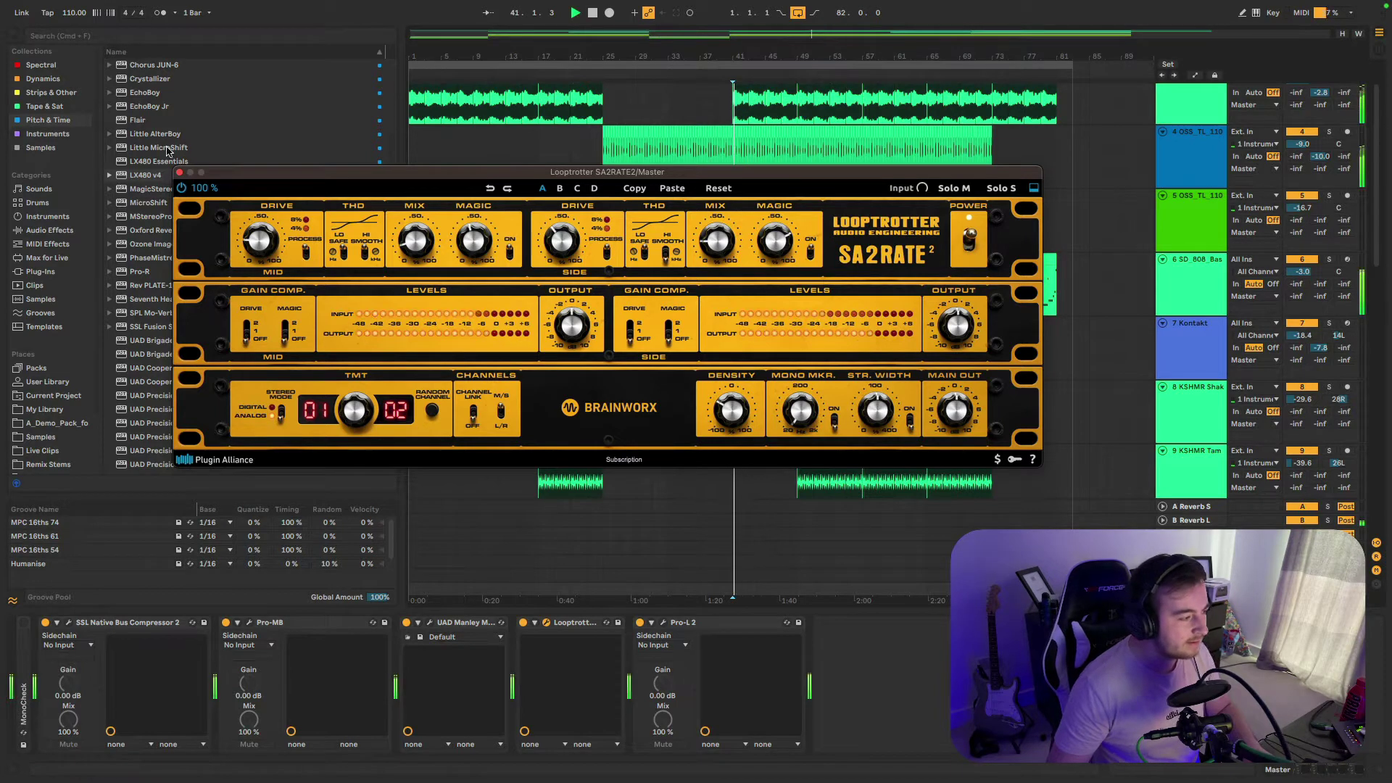
{"action": "left_click", "coordinate": [181, 188]}
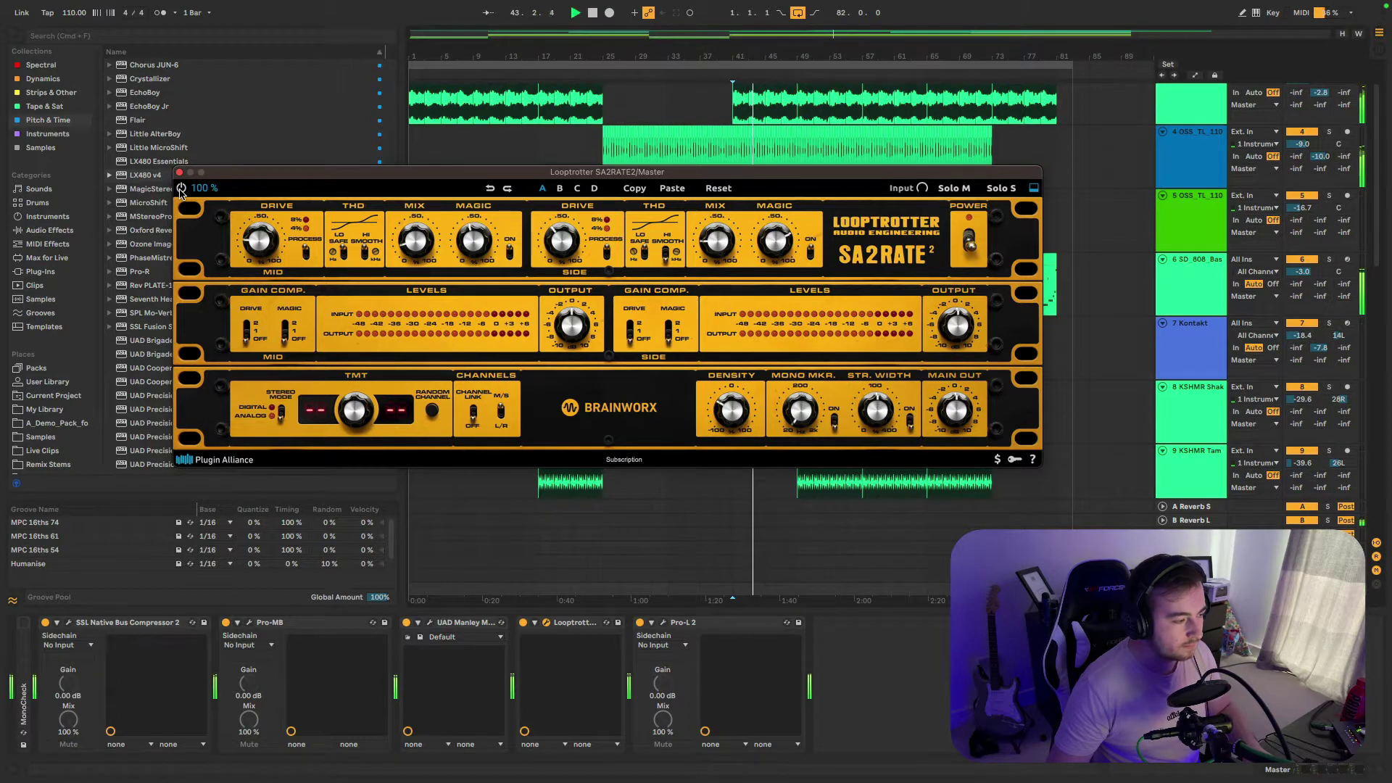
{"action": "left_click", "coordinate": [181, 189]}
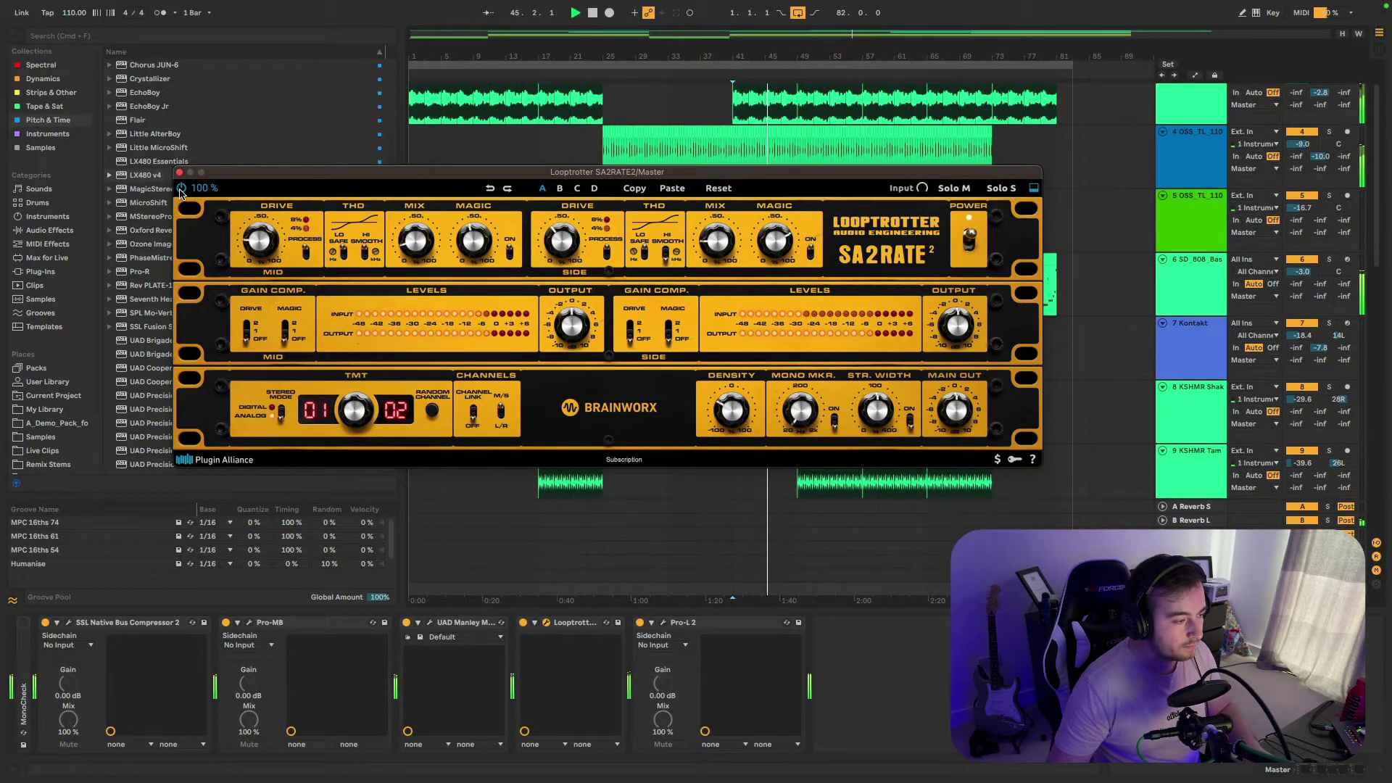
{"action": "key", "text": "space"}
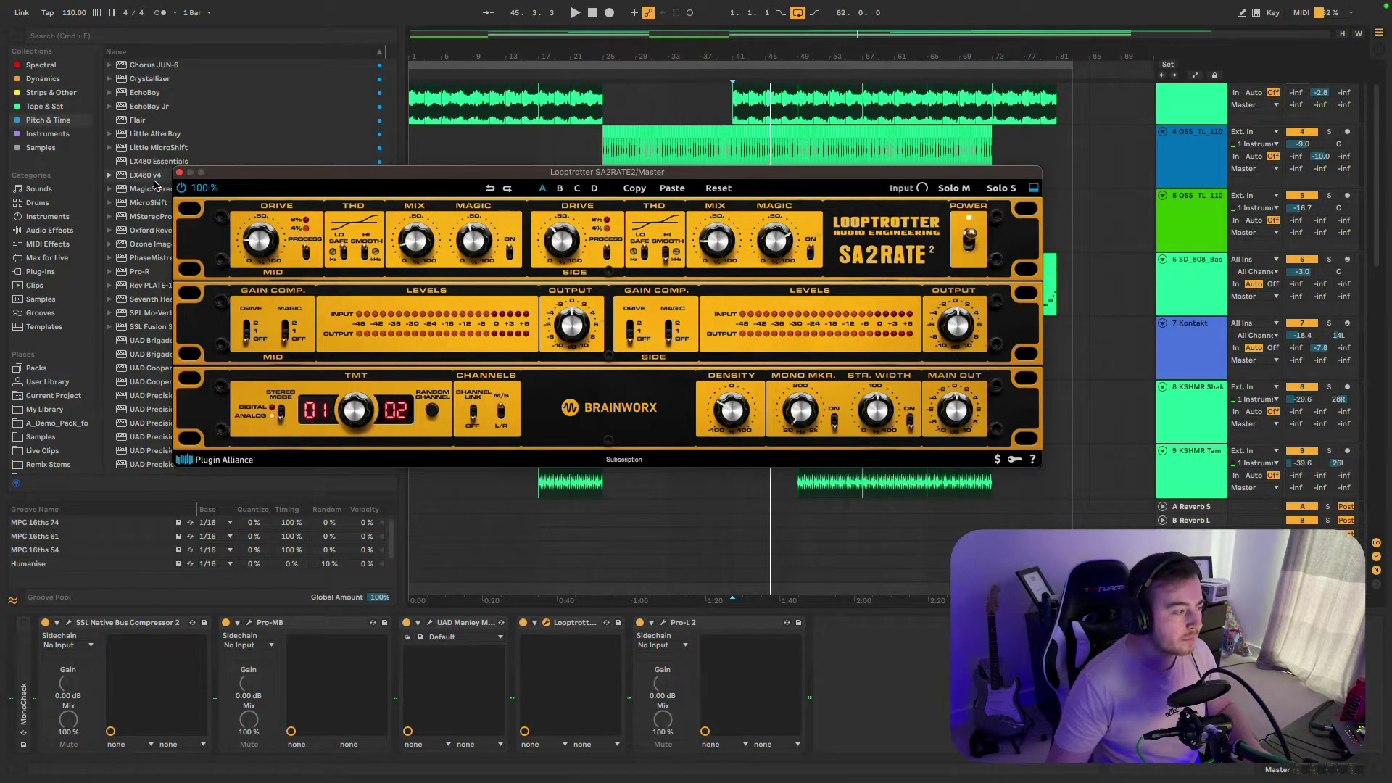
{"action": "mouse_move", "coordinate": [225, 178]}
{"action": "left_mouse_down"}
{"action": "mouse_move", "coordinate": [240, 202]}
{"action": "mouse_move", "coordinate": [221, 190]}
{"action": "left_mouse_up"}
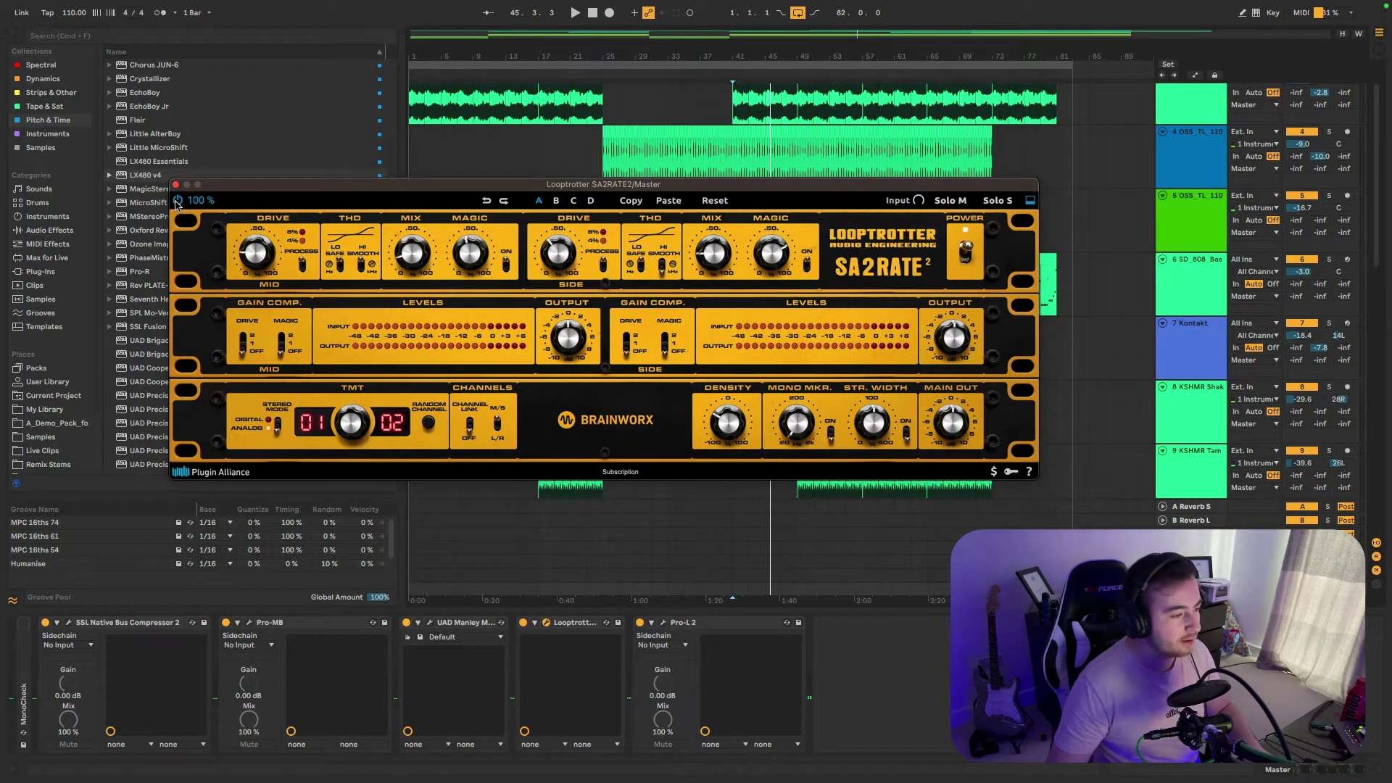
{"action": "key", "text": "space"}
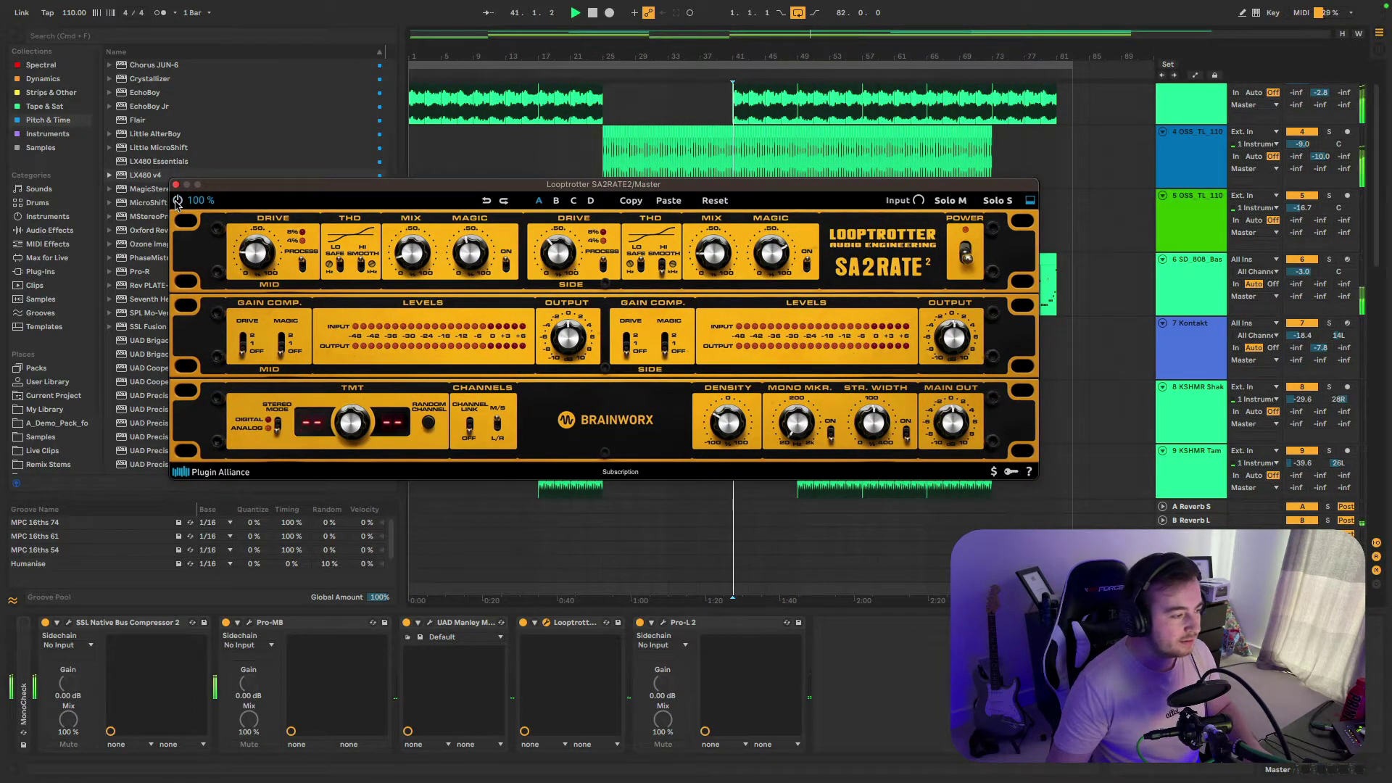
{"action": "left_click", "coordinate": [177, 200]}
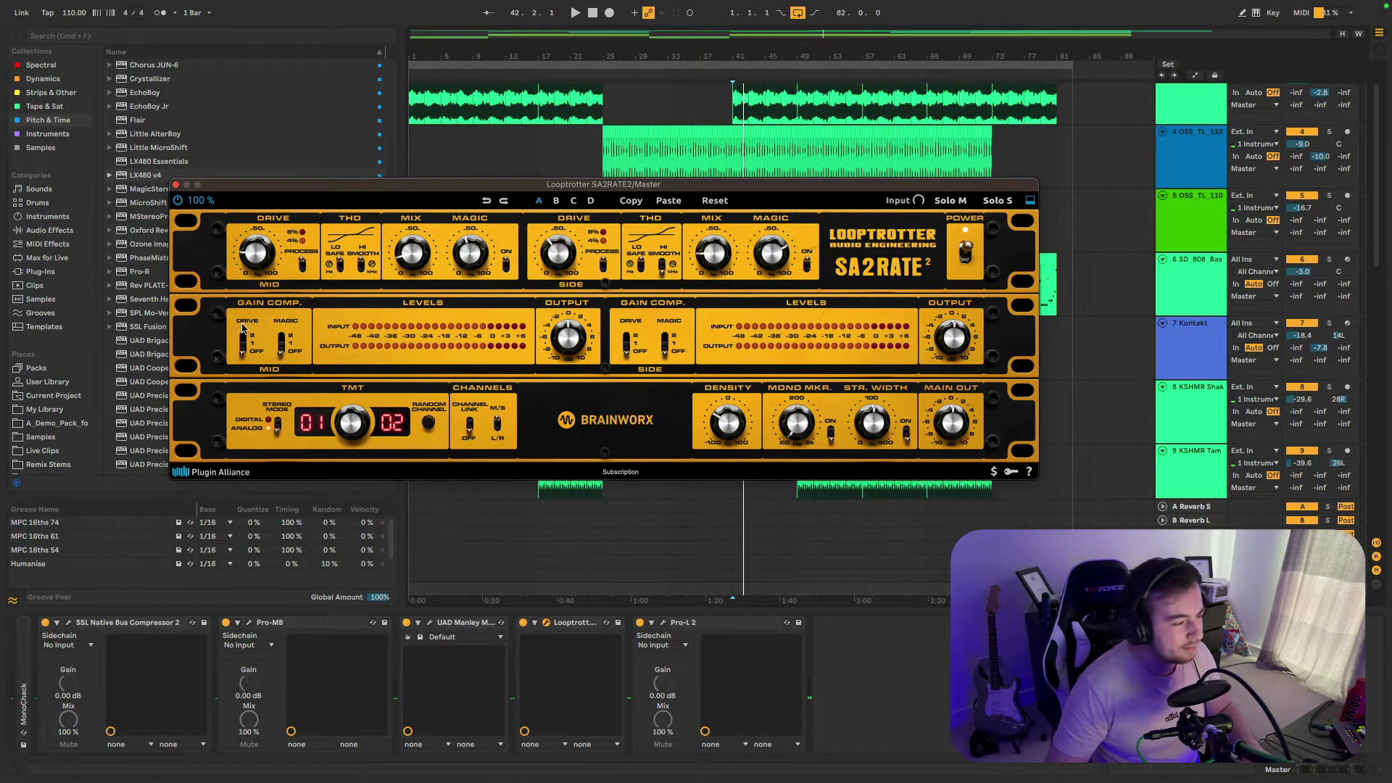
- Reposition the SA2RATE2 window and hide its Brainworx rack section containing TMT, Density and Main Out
{"action": "left_click_drag", "start_coordinate": [417, 191], "coordinate": [458, 190]}
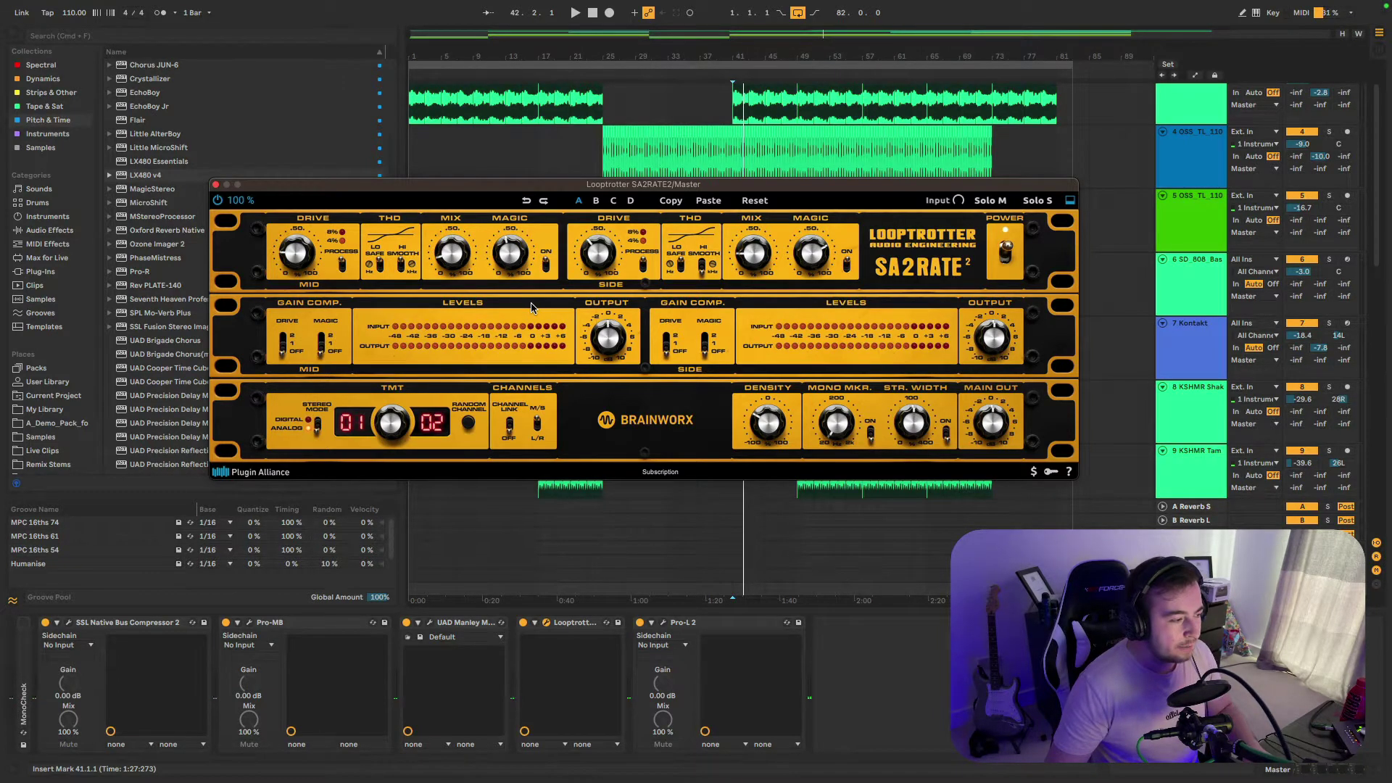
{"action": "left_click_drag", "start_coordinate": [789, 187], "coordinate": [837, 159]}
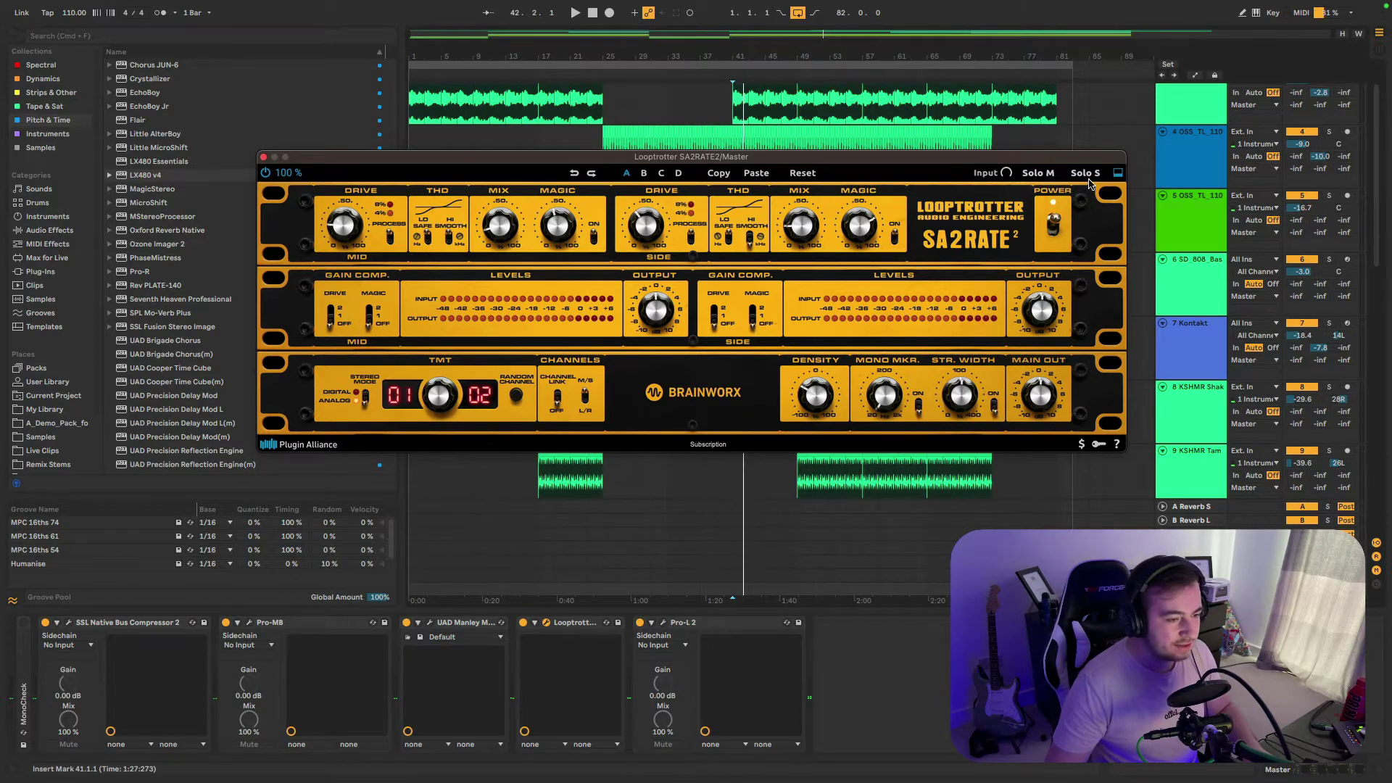
{"action": "left_click", "coordinate": [1119, 174]}
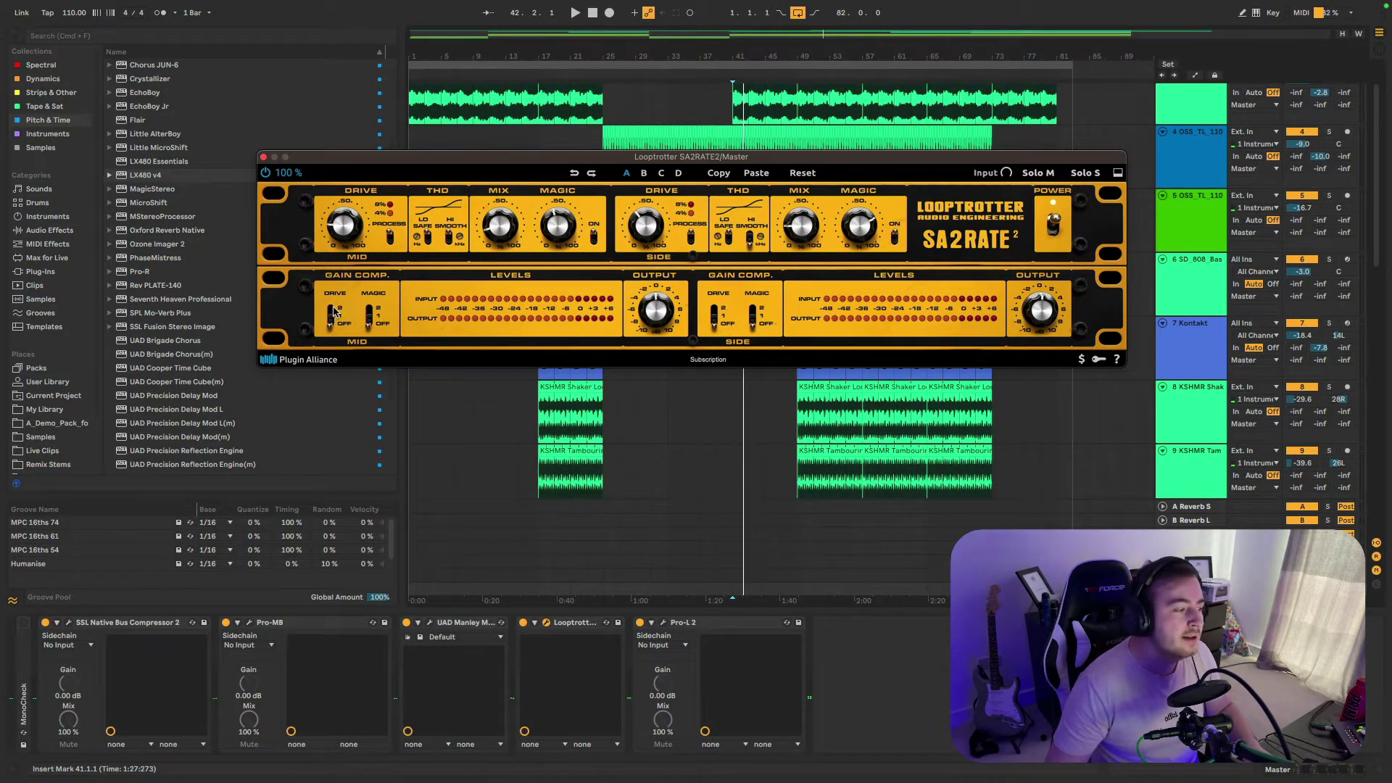
- Switch the mid channel's Drive and Magic gain compensation on and back off, auditioning the section in both states
{"action": "left_click", "coordinate": [371, 312]}
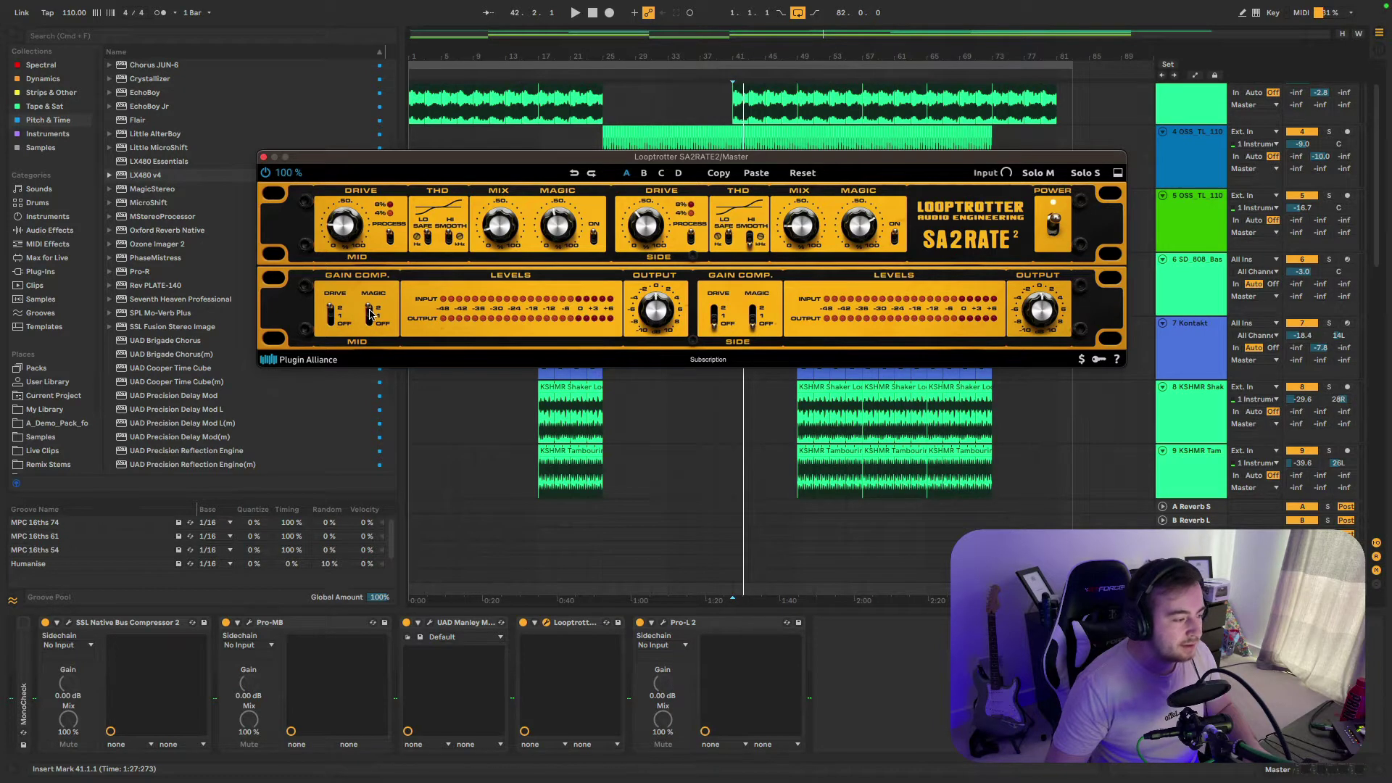
{"action": "key", "text": "space"}
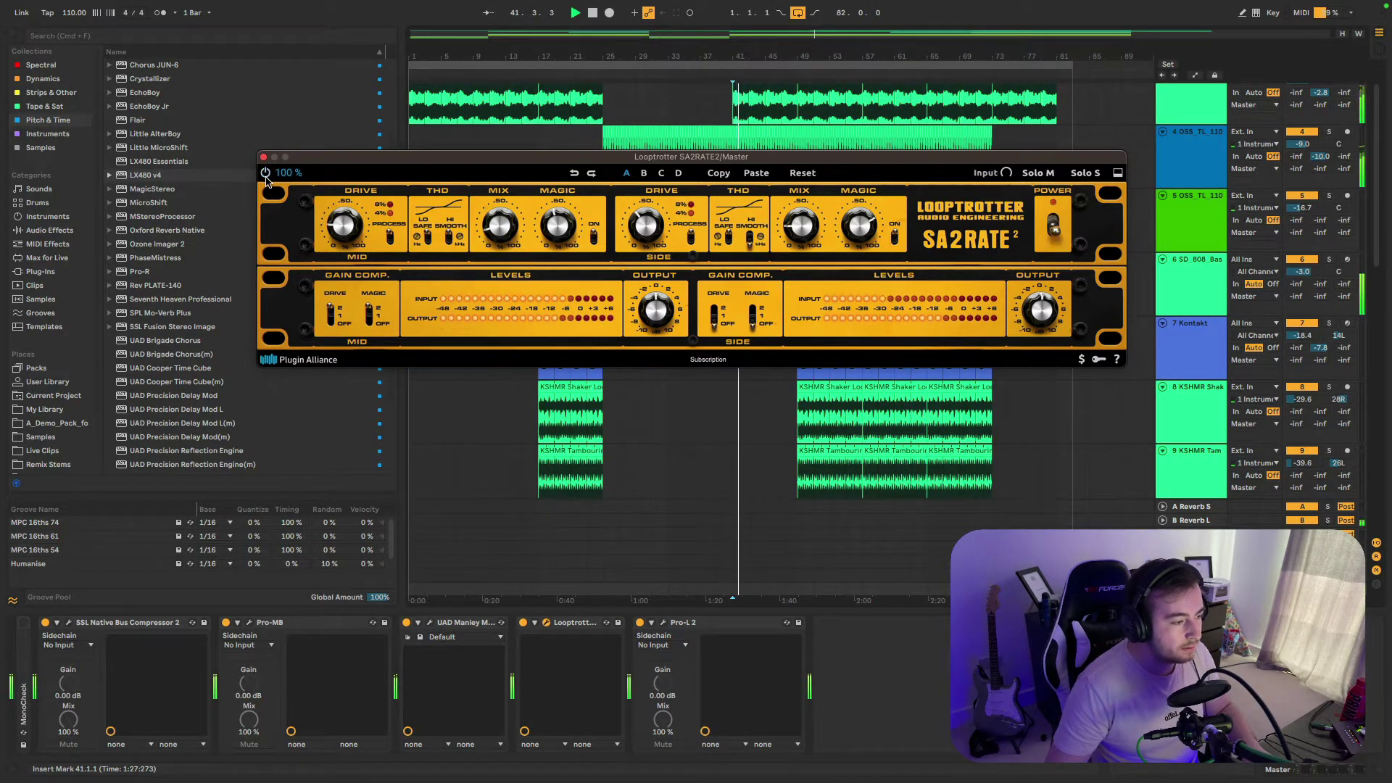
{"action": "key", "text": "space"}
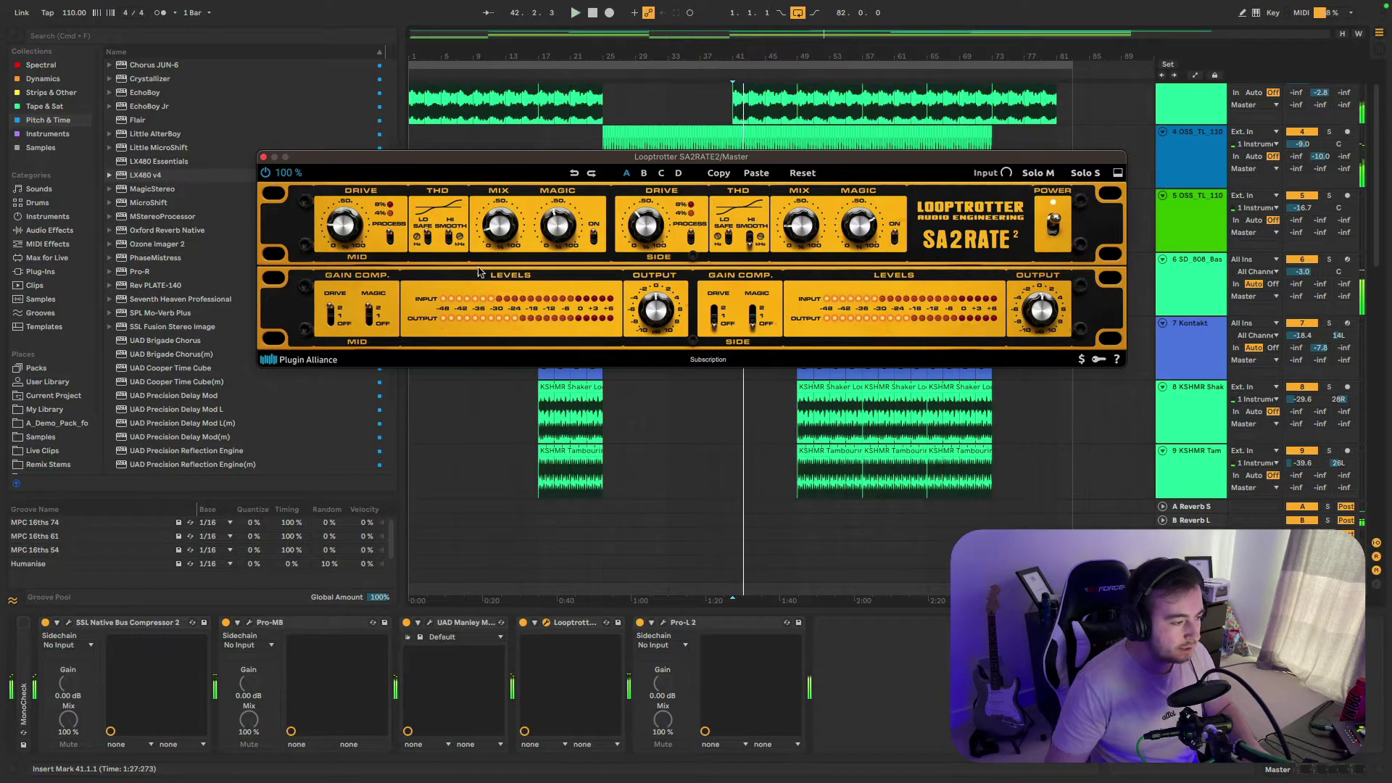
{"action": "key", "text": "space"}
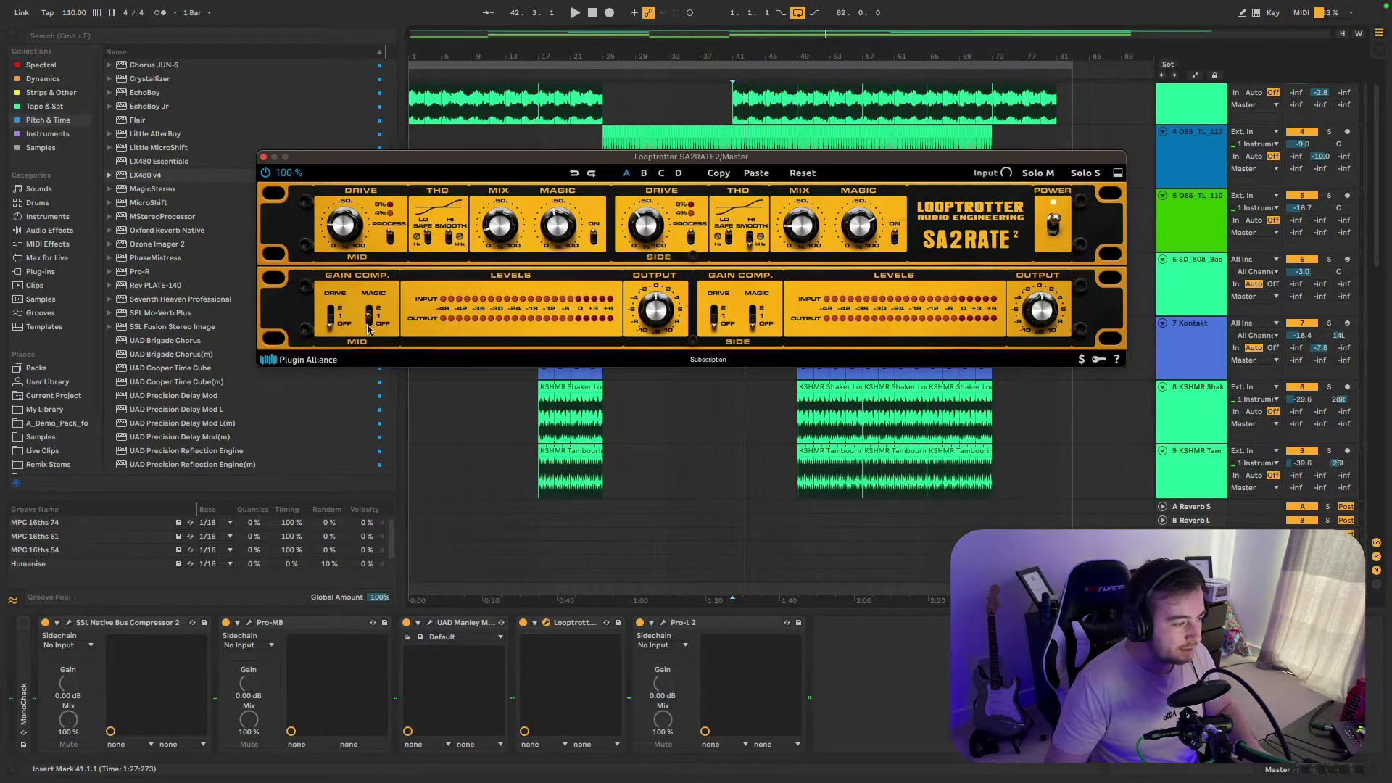
{"action": "key", "text": "space"}
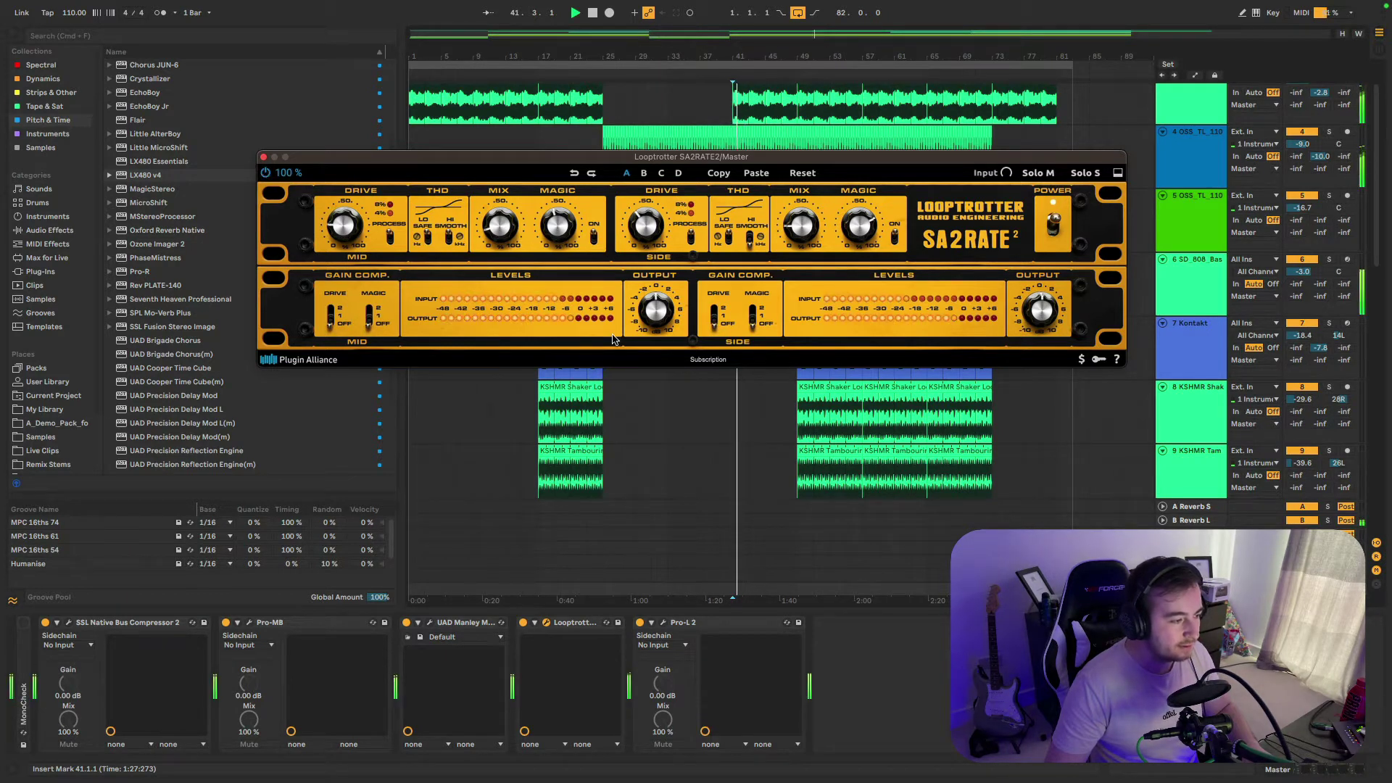
{"action": "key", "text": "space"}
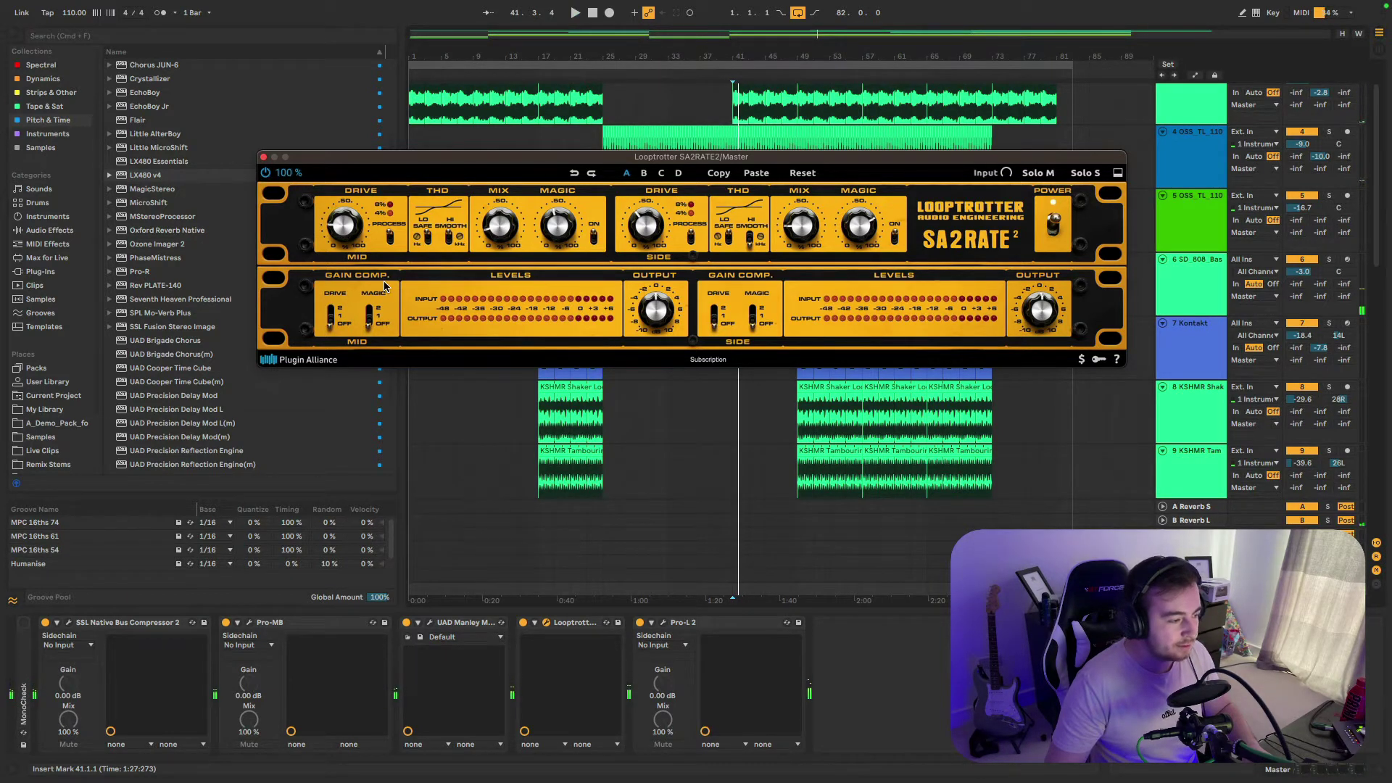
- Turn on the mid Drive and Magic gain compensation and compare the plugin bypassed and active during playback
{"action": "left_click", "coordinate": [333, 319]}
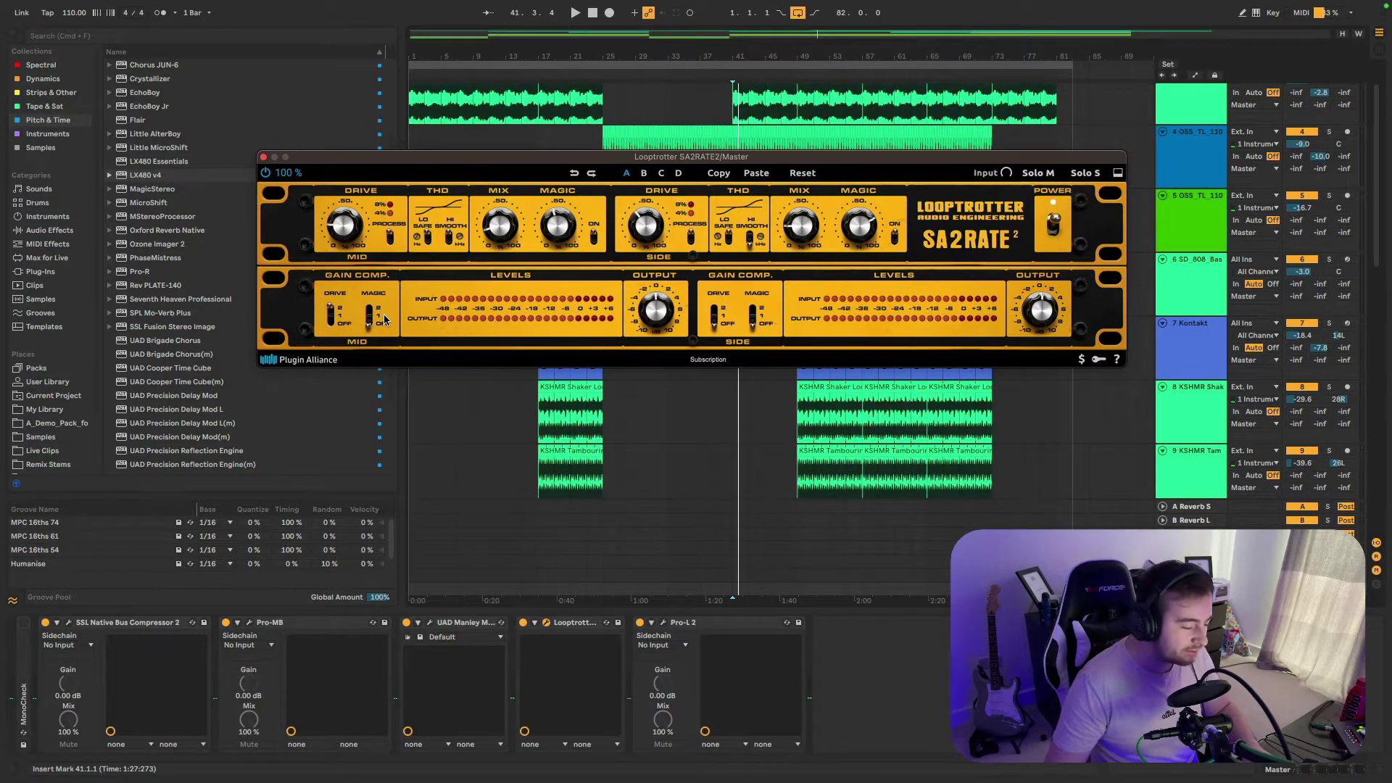
{"action": "key", "text": "space"}
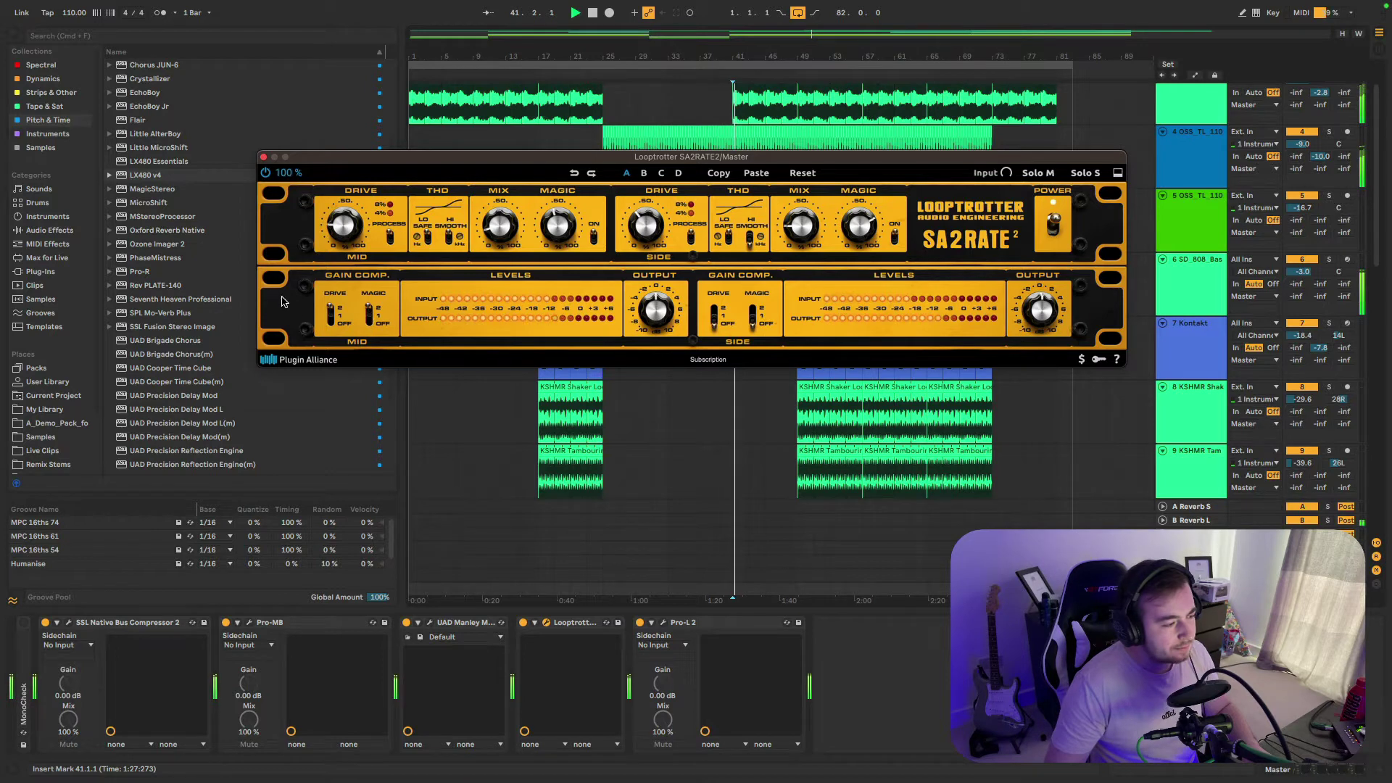
{"action": "left_click", "coordinate": [266, 172]}
{"action": "left_click", "coordinate": [266, 173]}
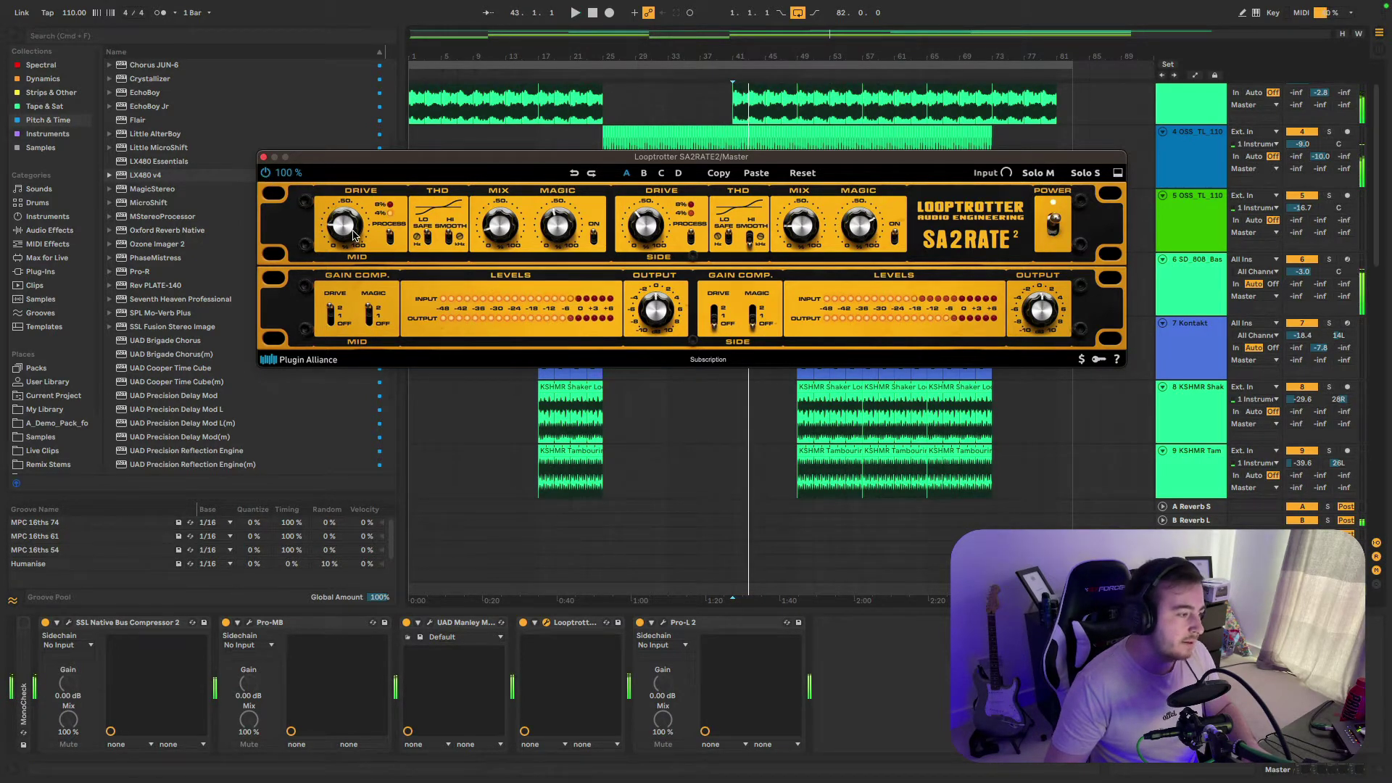
- Audition the section, show the hidden Brainworx rack section again and reposition the plugin window
{"action": "left_click_drag", "start_coordinate": [402, 158], "coordinate": [357, 192]}
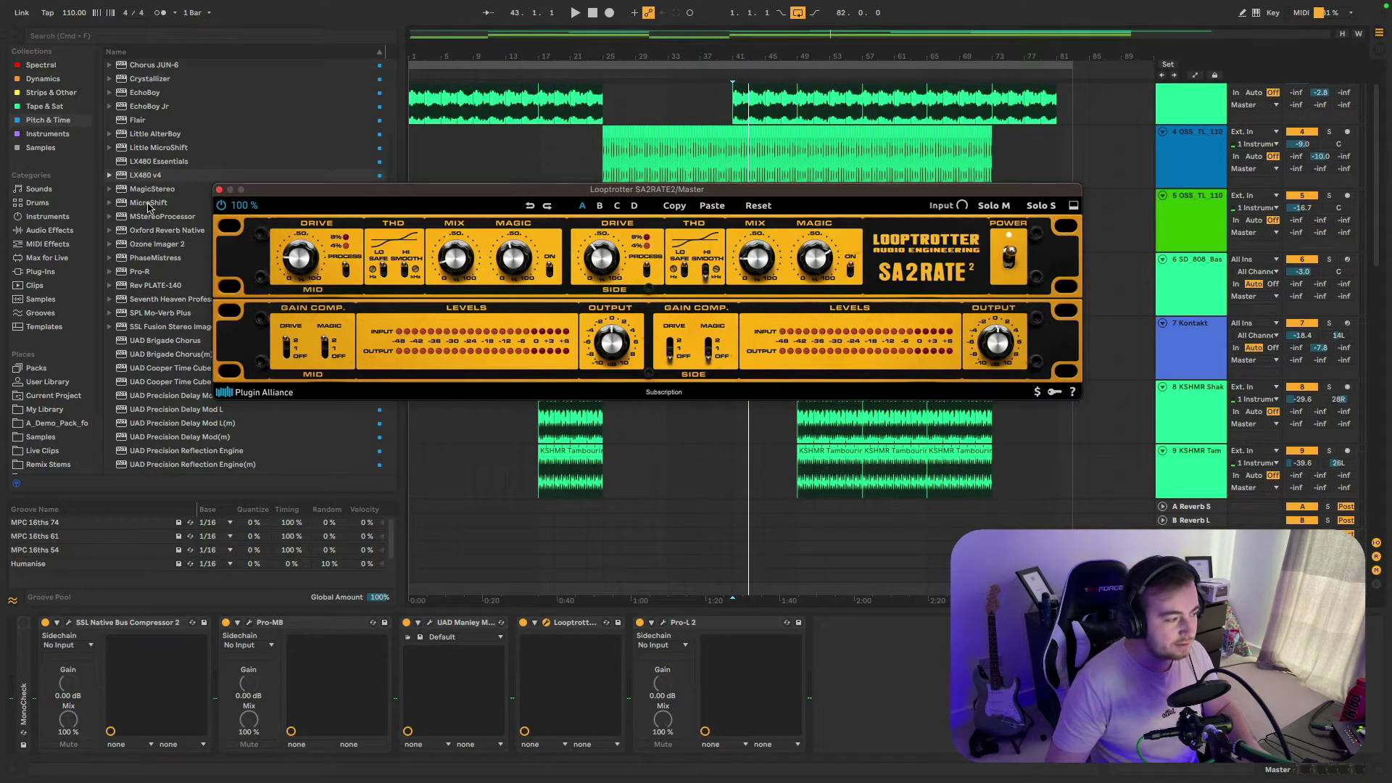
{"action": "key", "text": "space"}
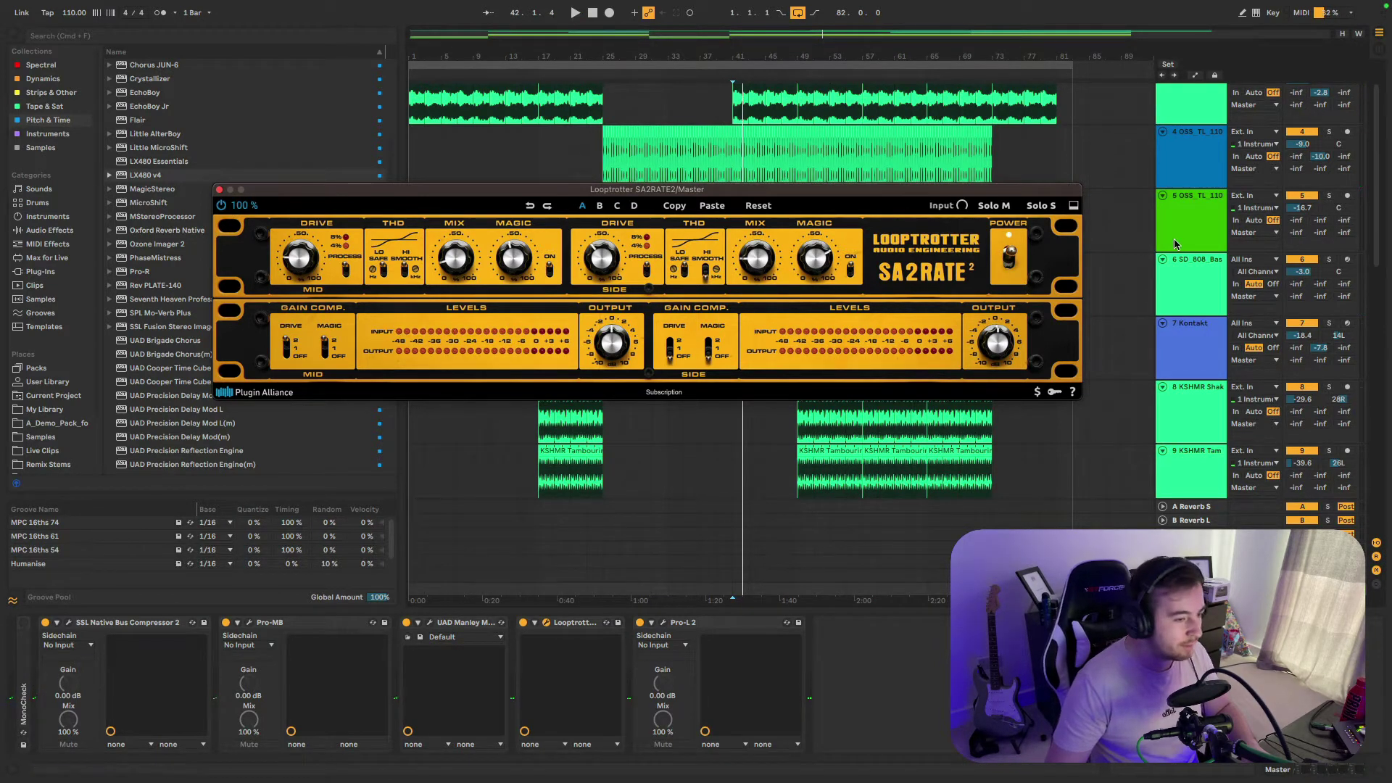
{"action": "left_click", "coordinate": [1073, 206]}
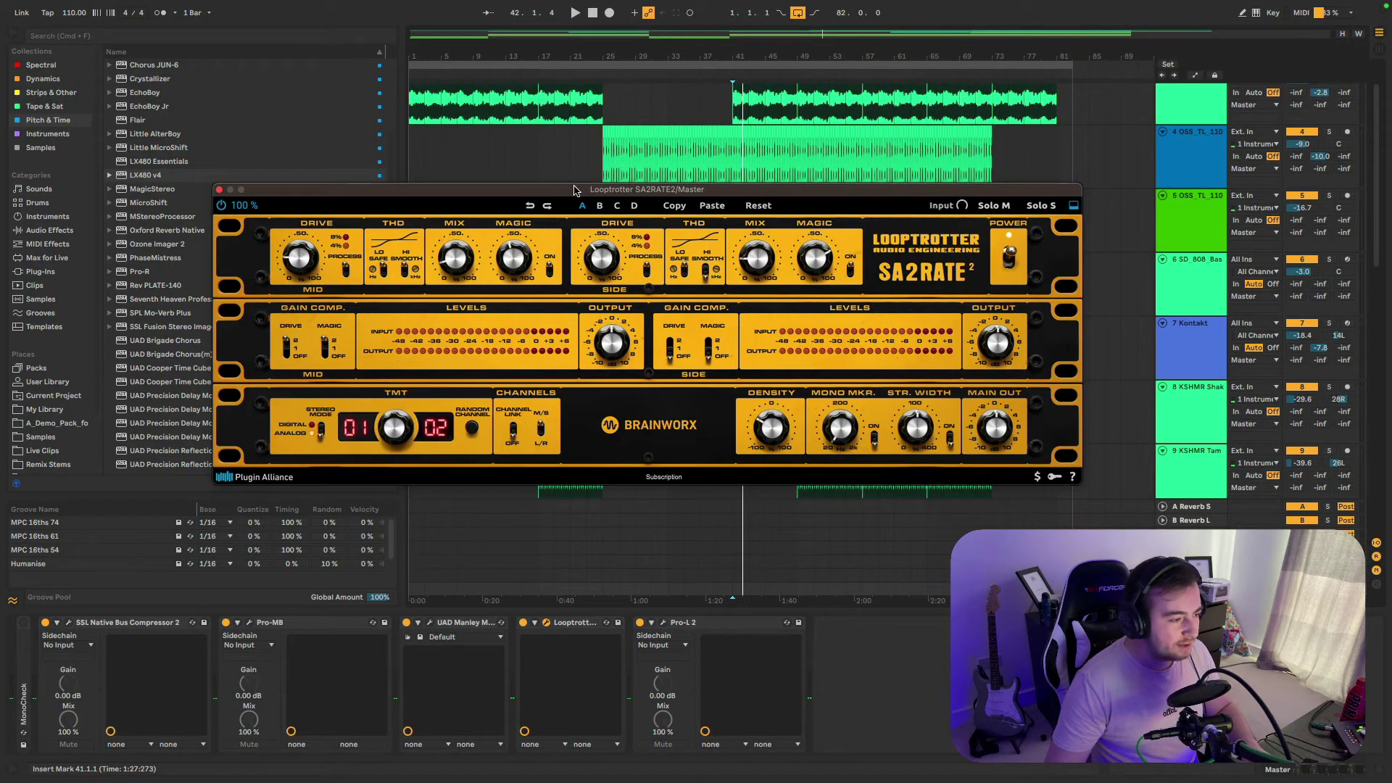
{"action": "left_click_drag", "start_coordinate": [574, 190], "coordinate": [594, 152]}
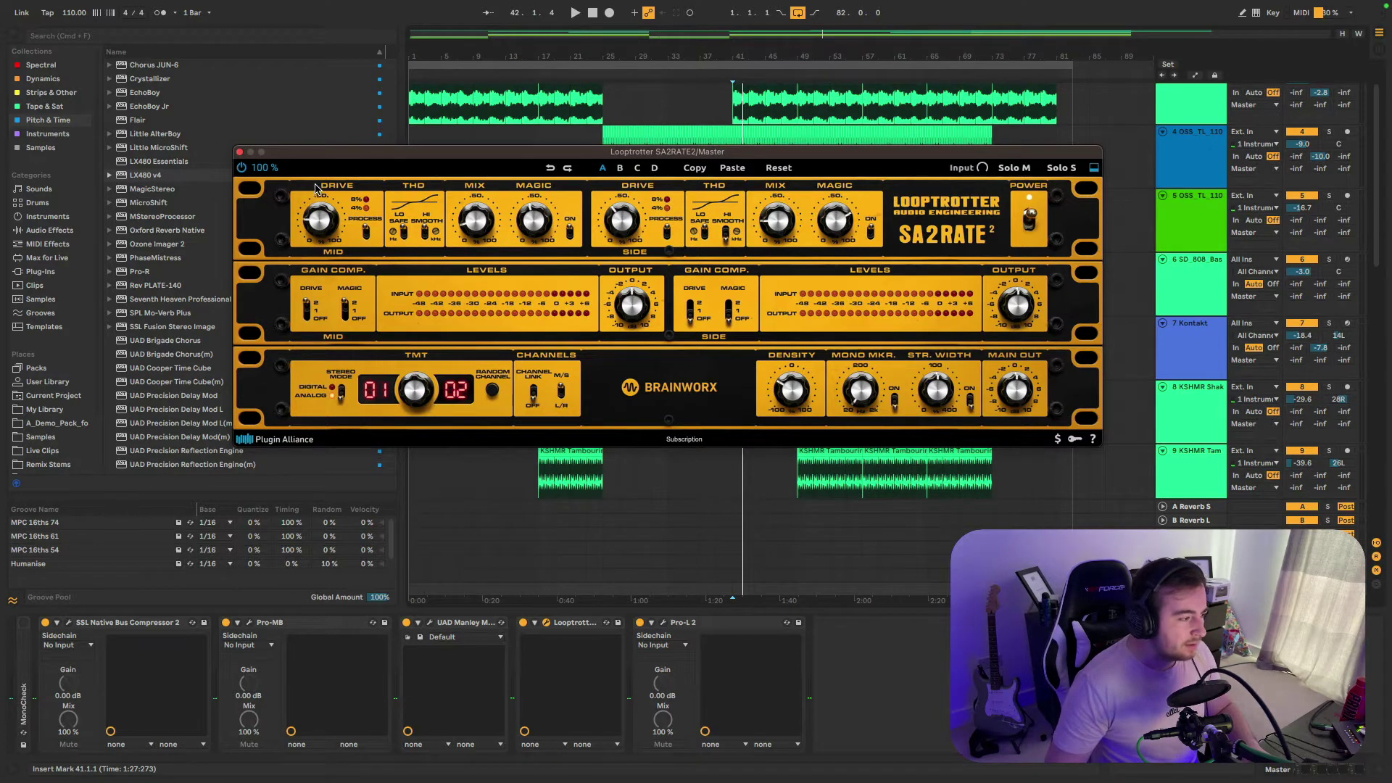
- Audition the section while raising the mid Drive amount and turning it back down
{"action": "key", "text": "space"}
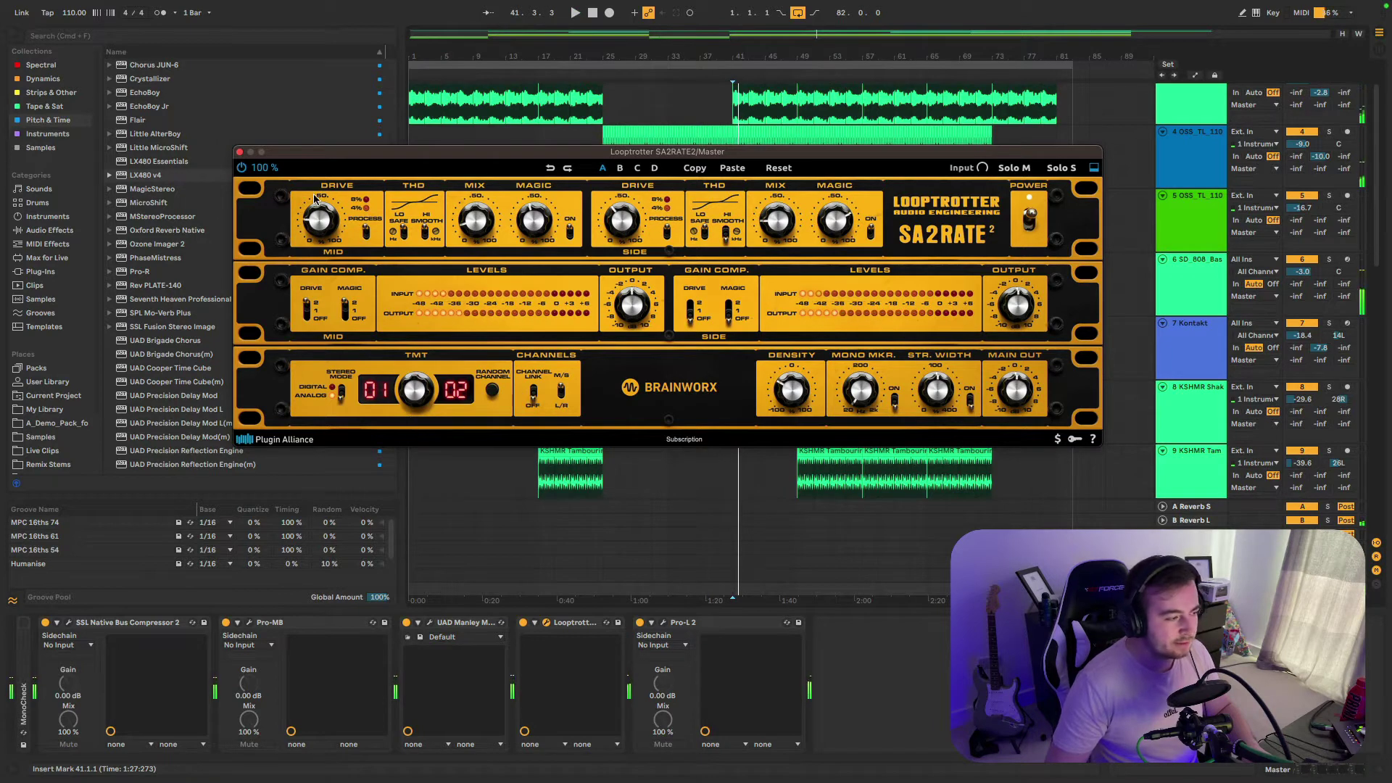
{"action": "left_click_drag", "start_coordinate": [319, 217], "coordinate": [391, 163]}
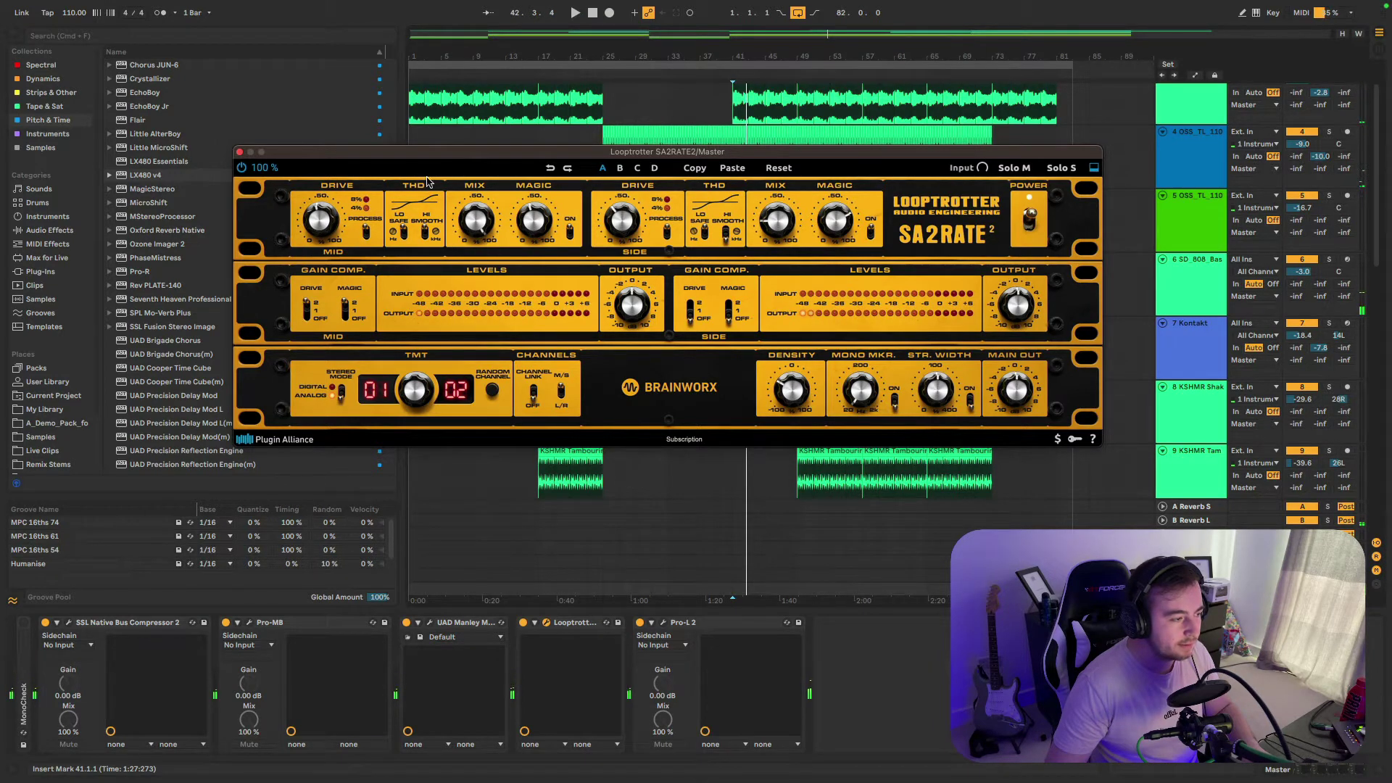
{"action": "mouse_move", "coordinate": [324, 215]}
{"action": "left_mouse_down"}
{"action": "mouse_move", "coordinate": [335, 232]}
{"action": "mouse_move", "coordinate": [349, 200]}
{"action": "mouse_move", "coordinate": [331, 269]}
{"action": "mouse_move", "coordinate": [353, 190]}
{"action": "mouse_move", "coordinate": [341, 210]}
{"action": "mouse_move", "coordinate": [318, 209]}
{"action": "mouse_move", "coordinate": [327, 235]}
{"action": "mouse_move", "coordinate": [335, 184]}
{"action": "mouse_move", "coordinate": [324, 236]}
{"action": "left_mouse_up"}
{"action": "key", "text": "space"}
{"action": "key", "text": "space"}
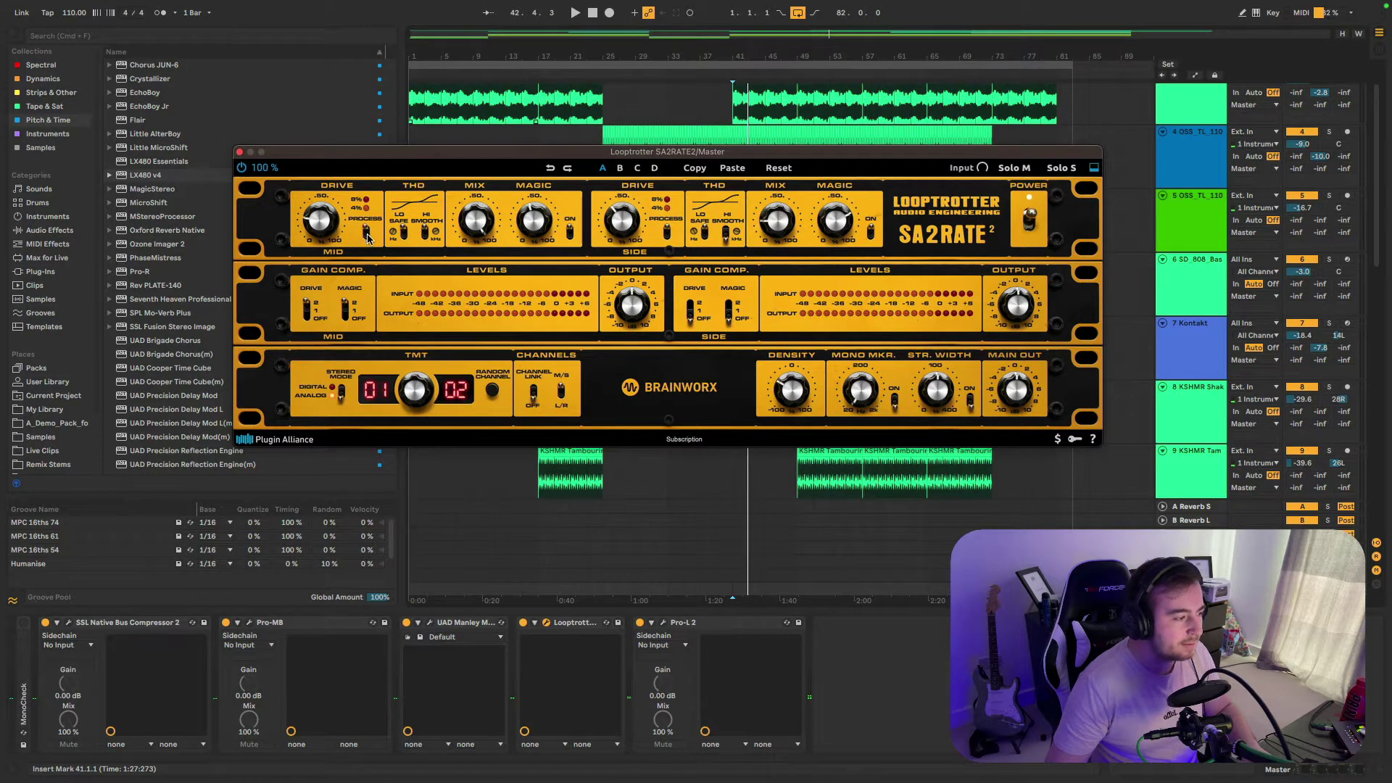
- Adjust the mid channel's Magic amount while auditioning the section from bar 41
{"action": "key", "text": "space"}
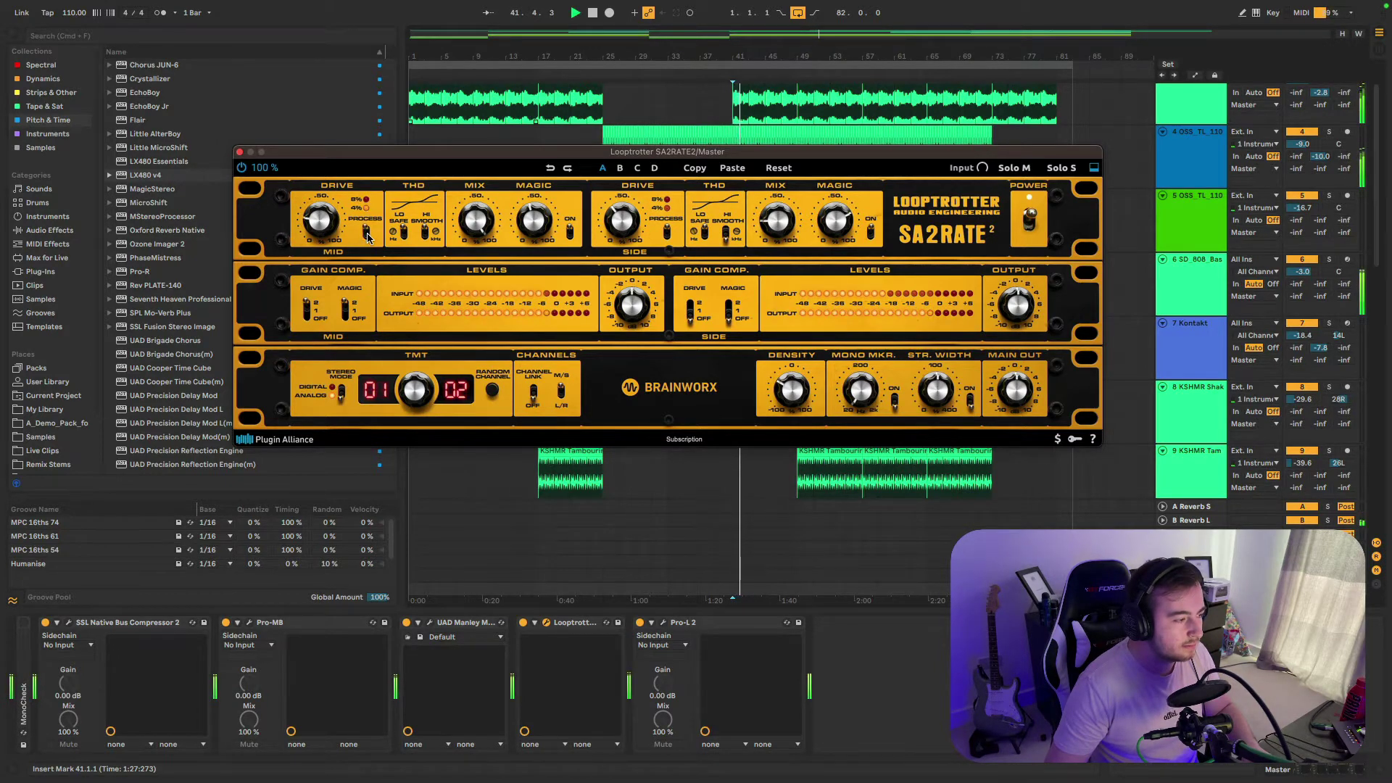
{"action": "mouse_move", "coordinate": [543, 220]}
{"action": "left_mouse_down"}
{"action": "mouse_move", "coordinate": [540, 255]}
{"action": "mouse_move", "coordinate": [559, 229]}
{"action": "left_mouse_up"}
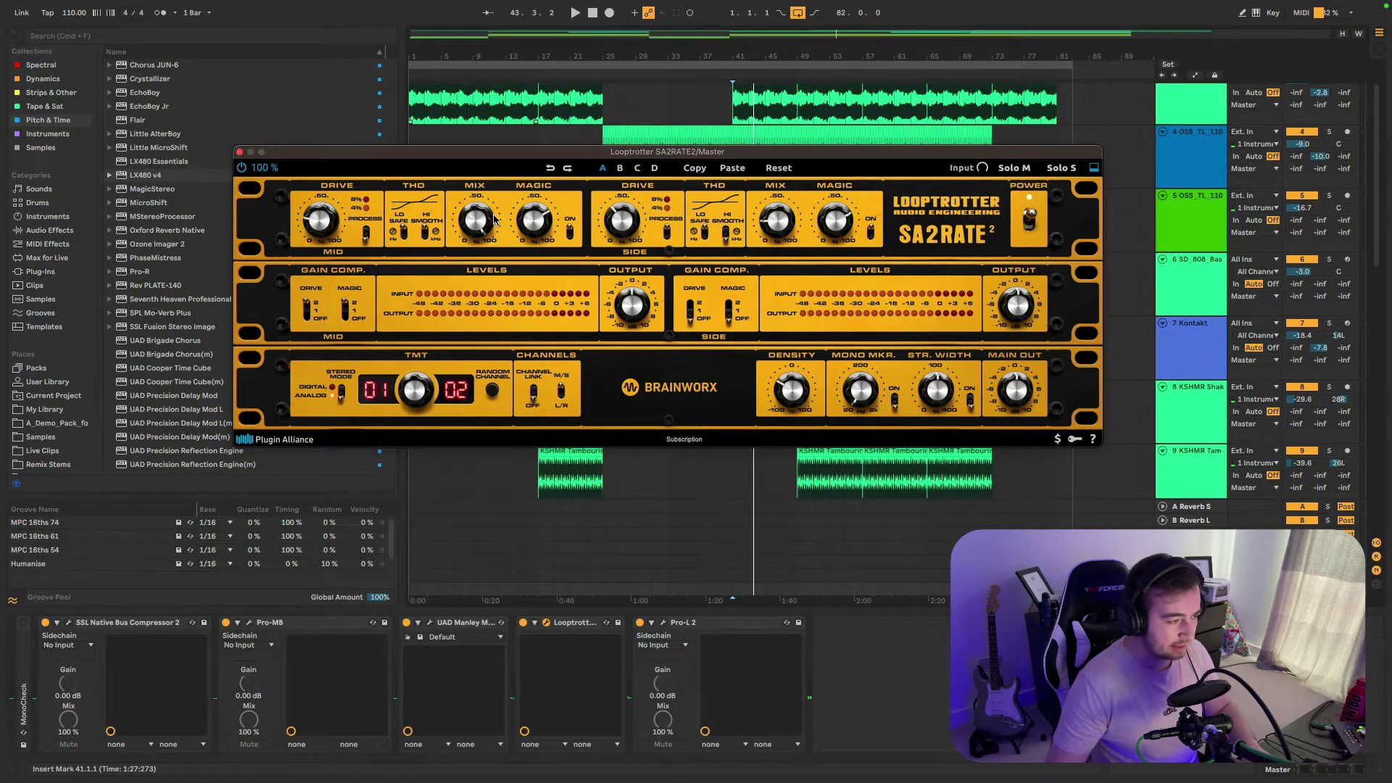
{"action": "key", "text": "space"}
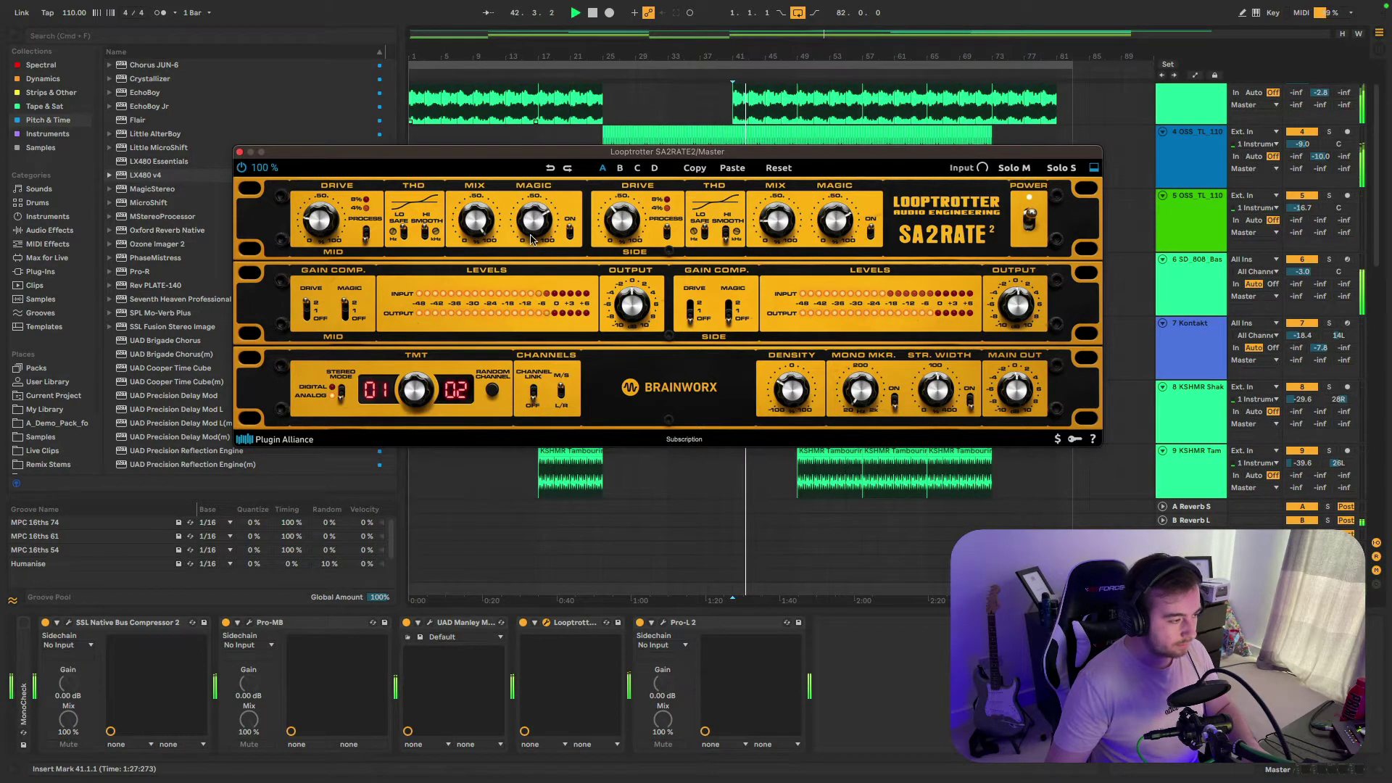
{"action": "key", "text": "space"}
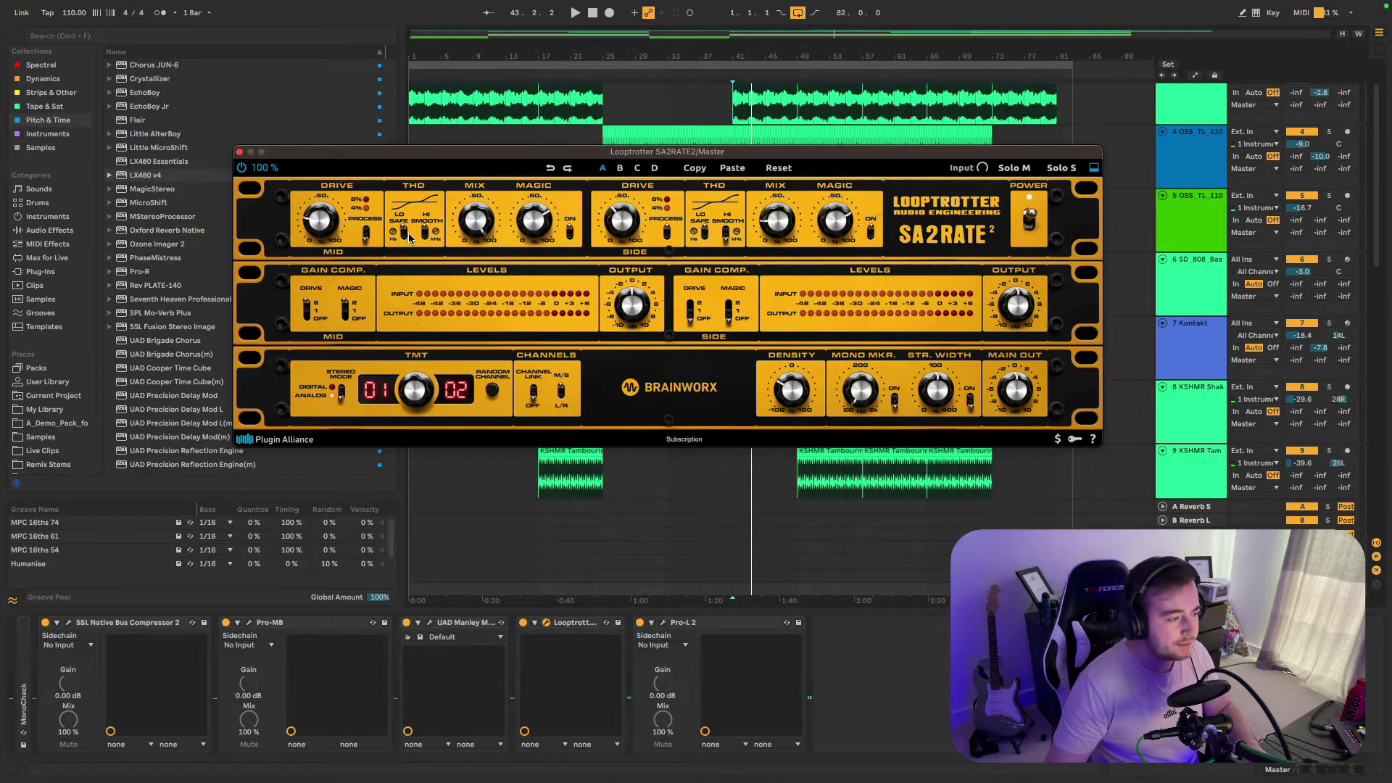
- Push the mid Drive to 67% during playback to hear the distortion, and lower it again
{"action": "key", "text": "space"}
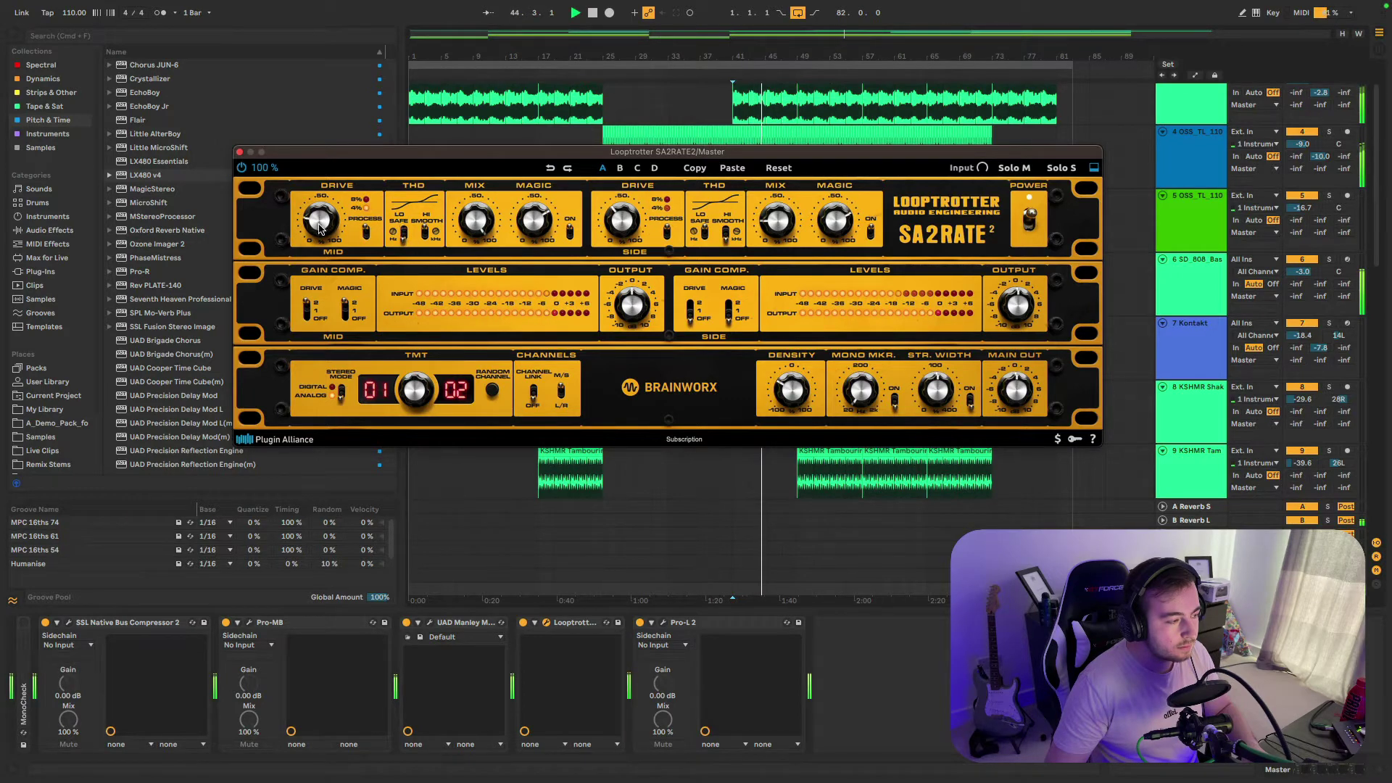
{"action": "left_click_drag", "start_coordinate": [319, 227], "coordinate": [345, 197]}
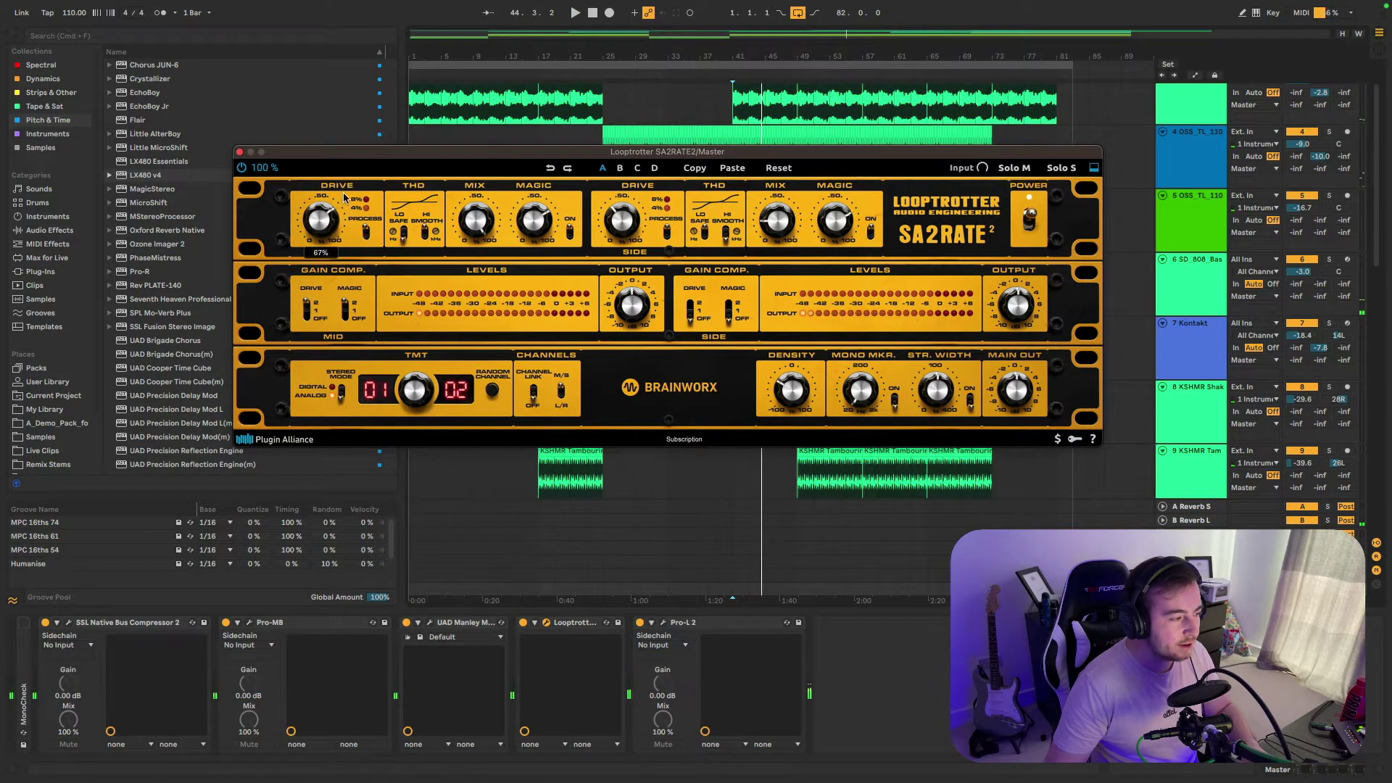
{"action": "key", "text": "space"}
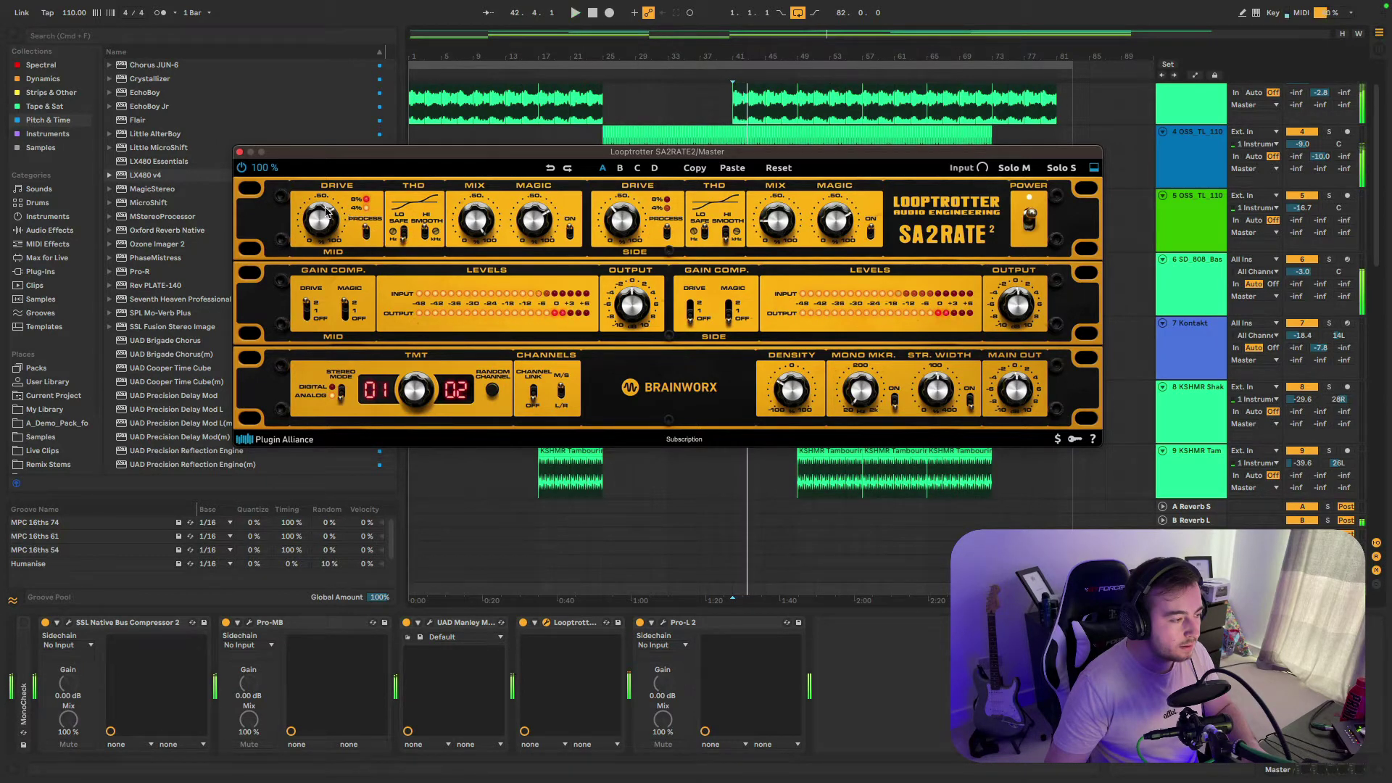
{"action": "left_click_drag", "start_coordinate": [326, 212], "coordinate": [321, 240]}
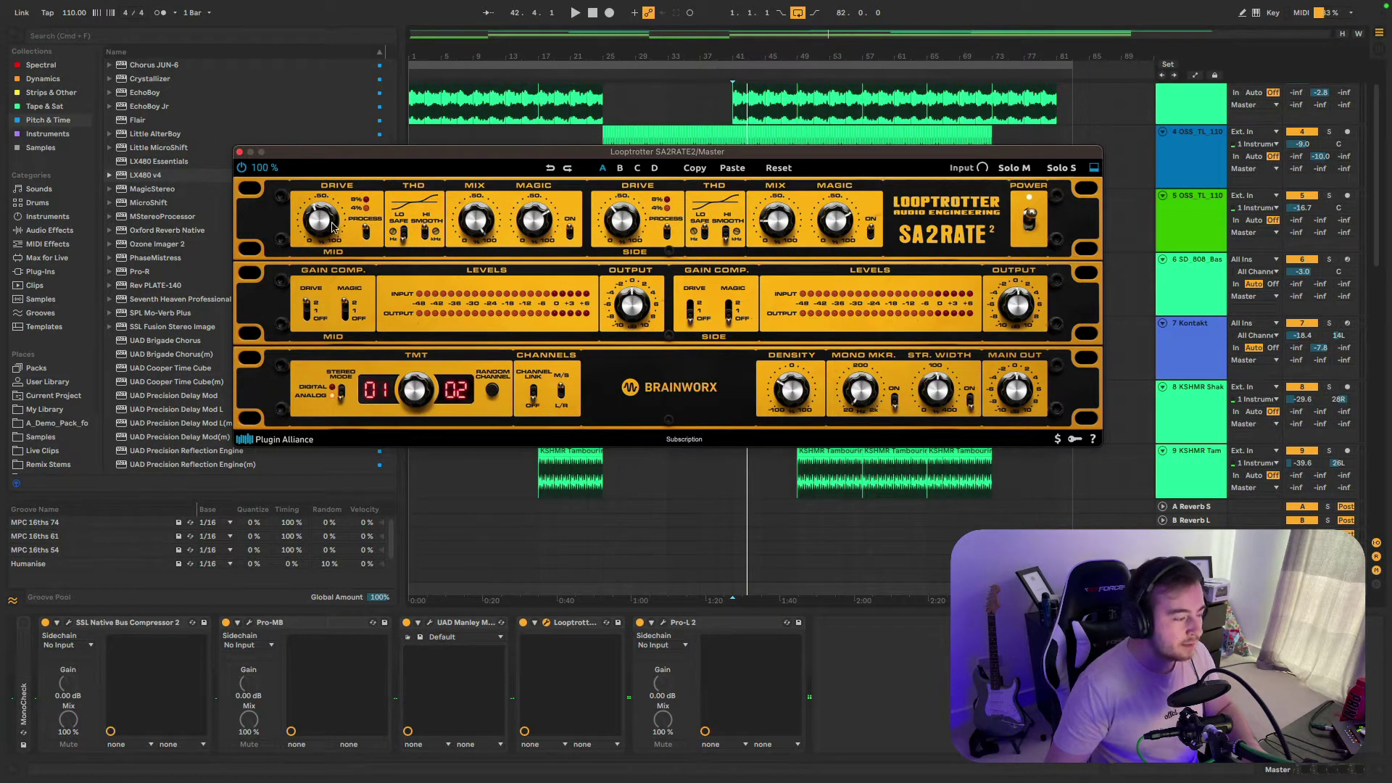
{"action": "left_click_drag", "start_coordinate": [319, 222], "coordinate": [319, 226]}
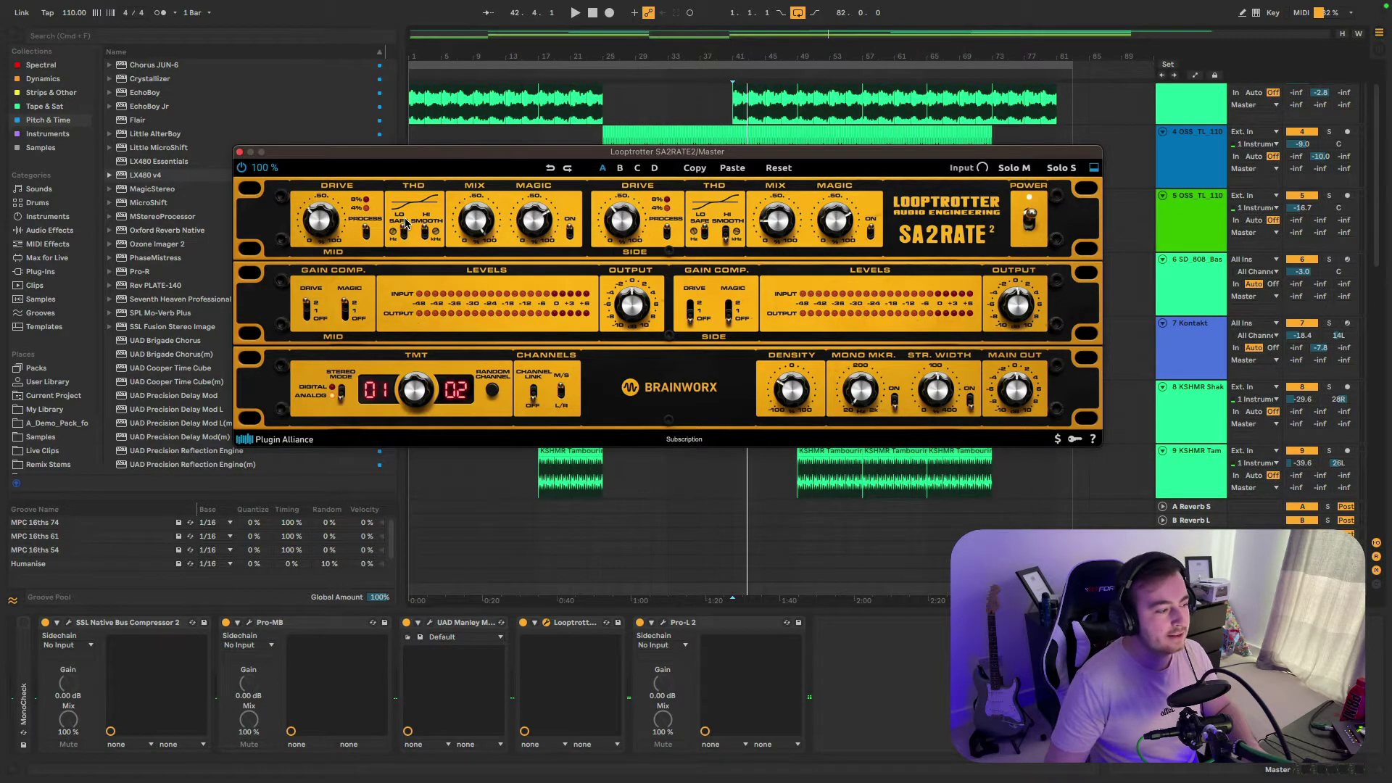
- Readjust the mid Drive amount slightly and audition the section from bar 41
{"action": "key", "text": "space"}
{"action": "left_click_drag", "start_coordinate": [320, 224], "coordinate": [320, 235]}
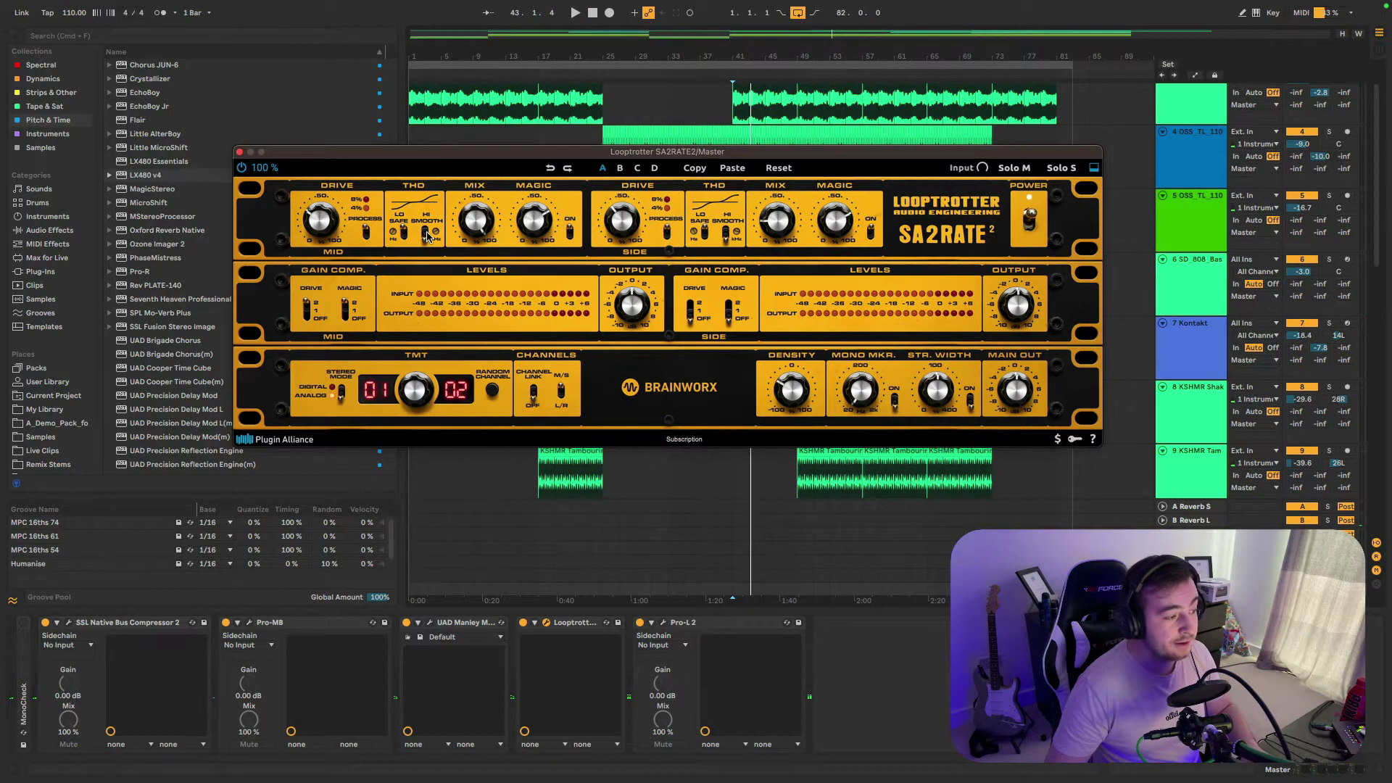
{"action": "key", "text": "space"}
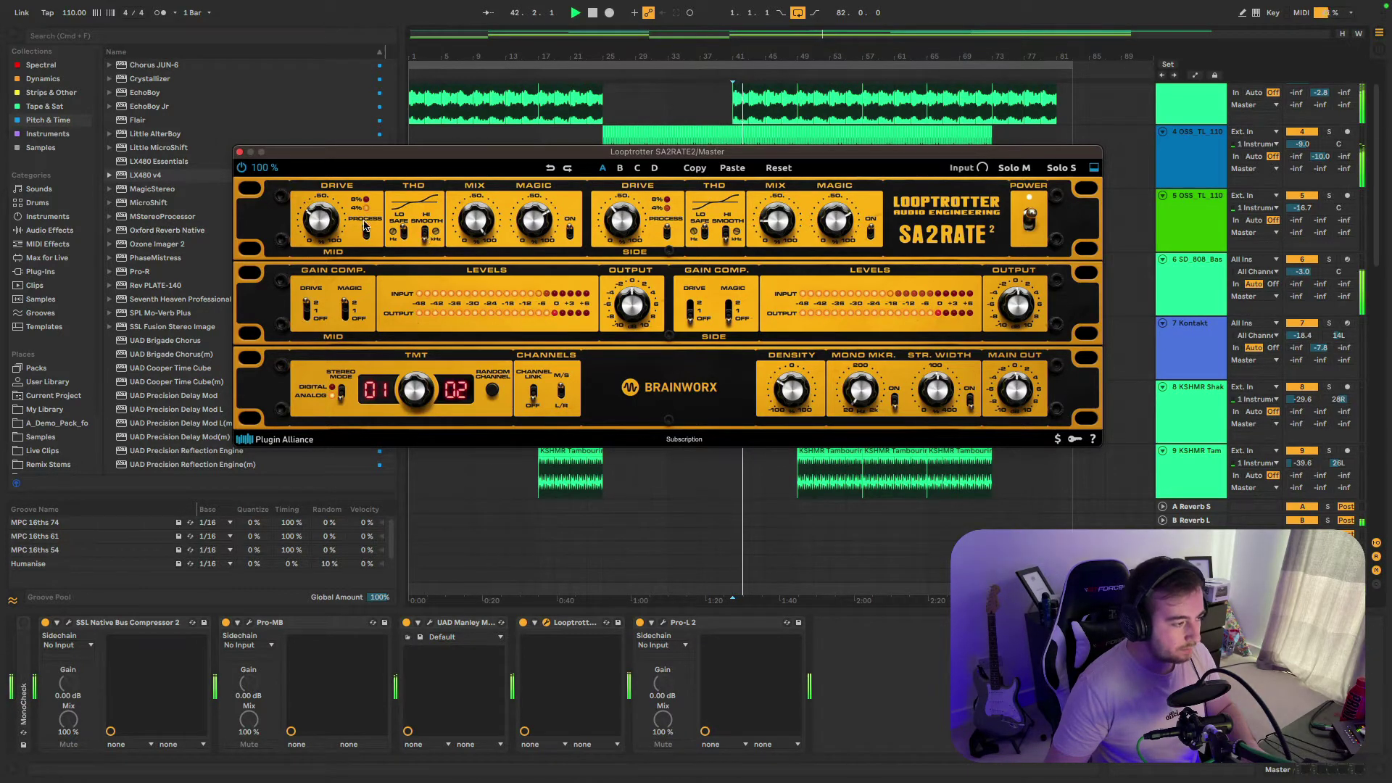
{"action": "key", "text": "space"}
{"action": "key", "text": "space"}
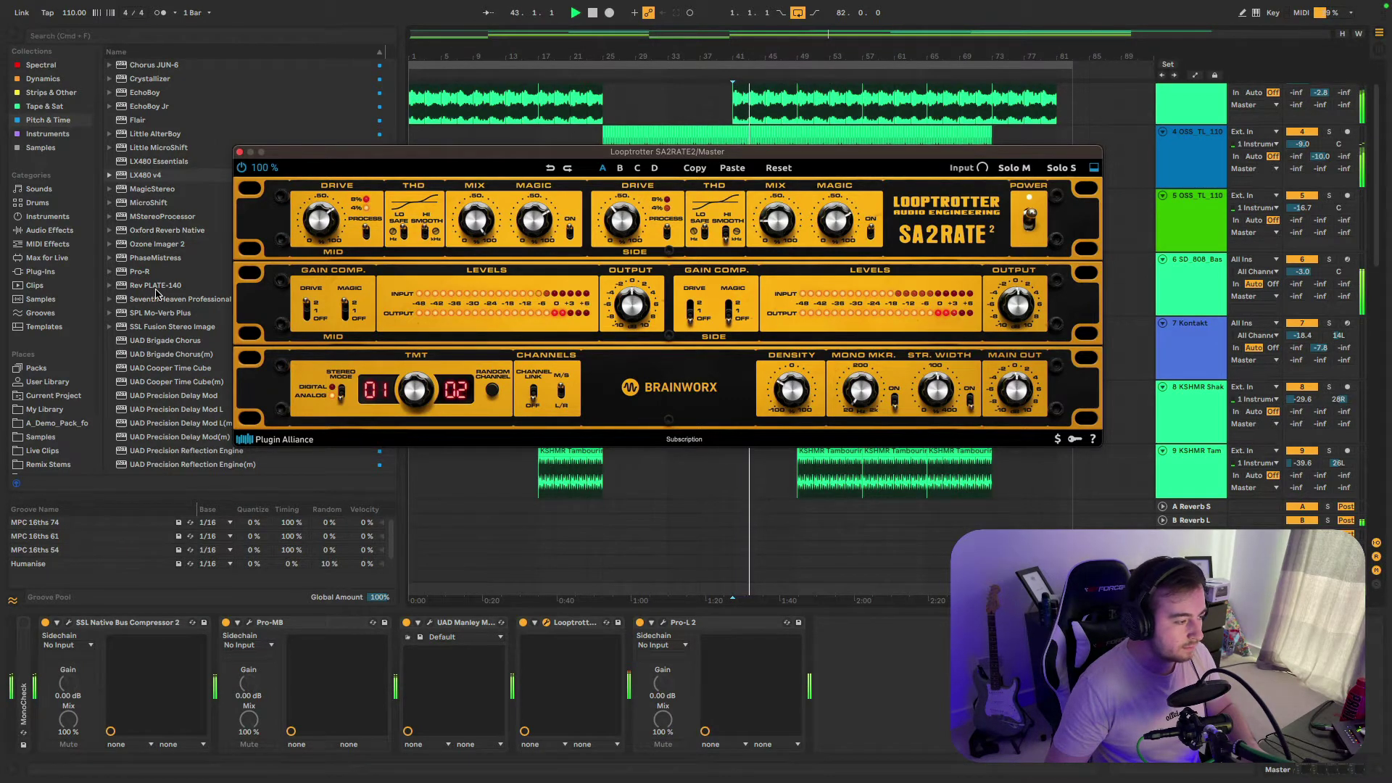
{"action": "key", "text": "space"}
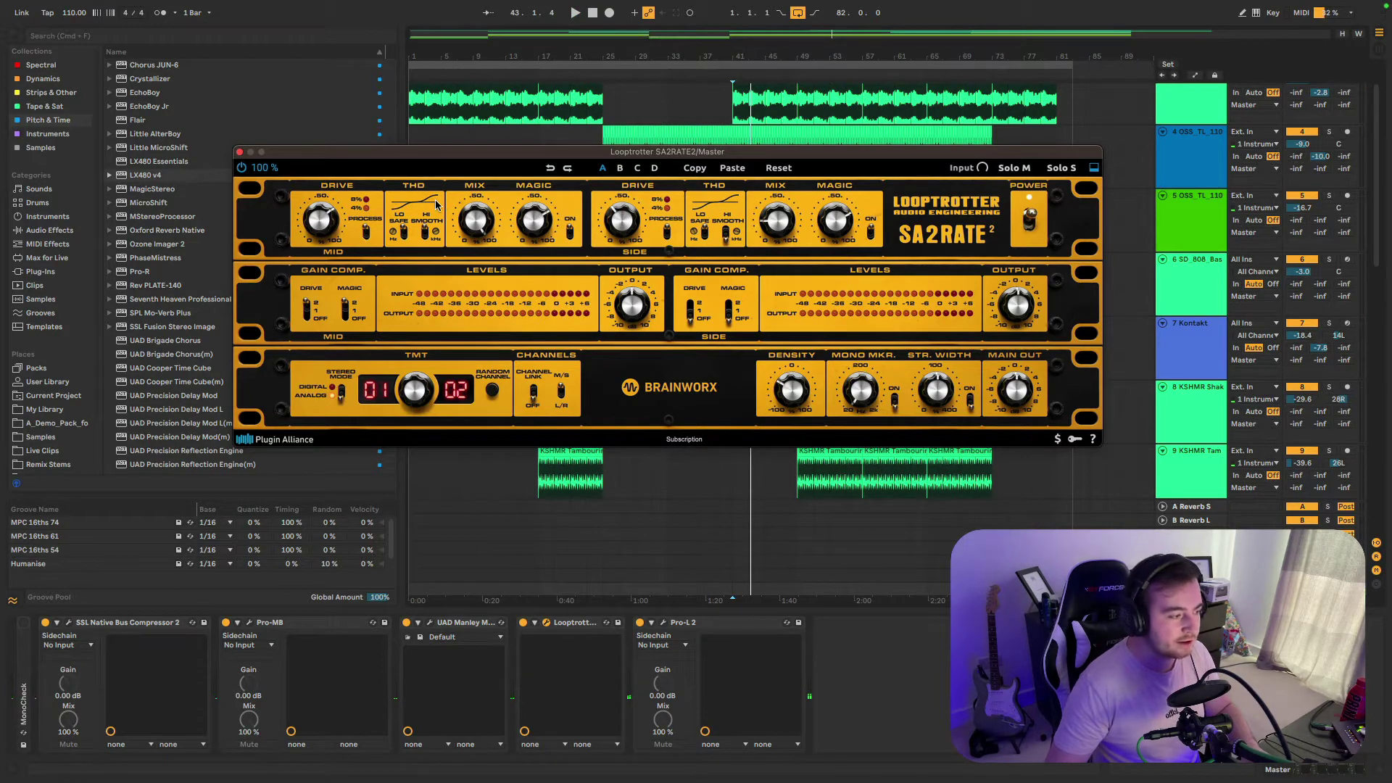
- Play and stop the section repeatedly to examine the effect of the mid channel's Process and THD Safe and Smooth switches
{"action": "key", "text": "space"}
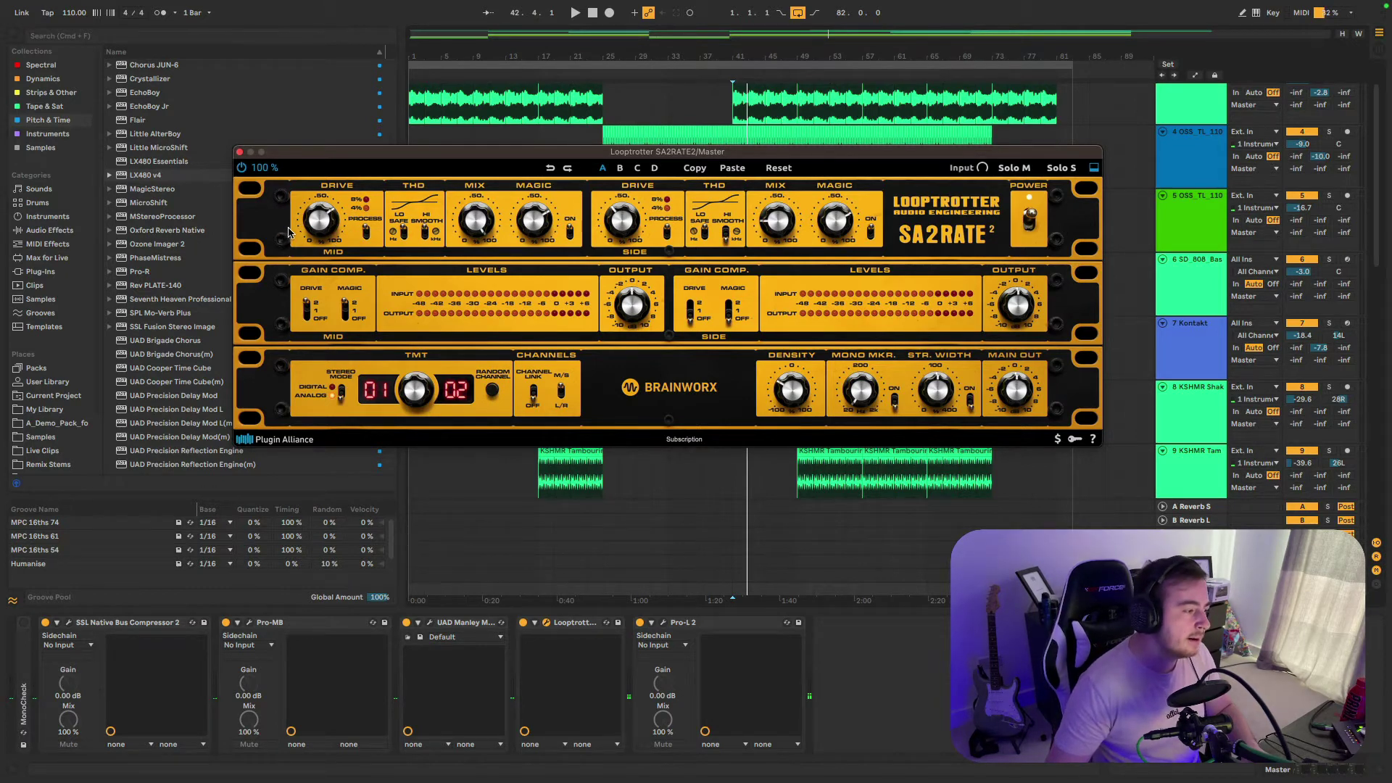
{"action": "key", "text": "space"}
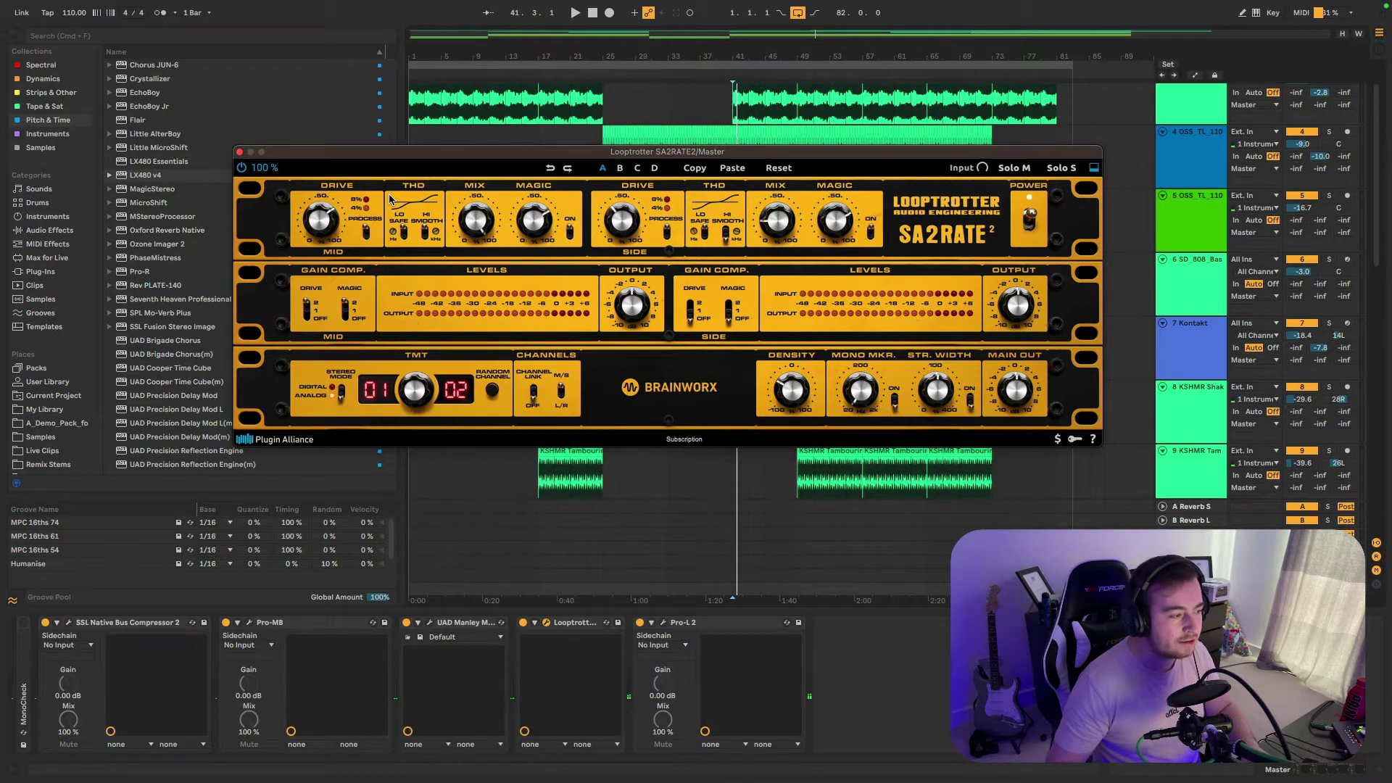
{"action": "key", "text": "space"}
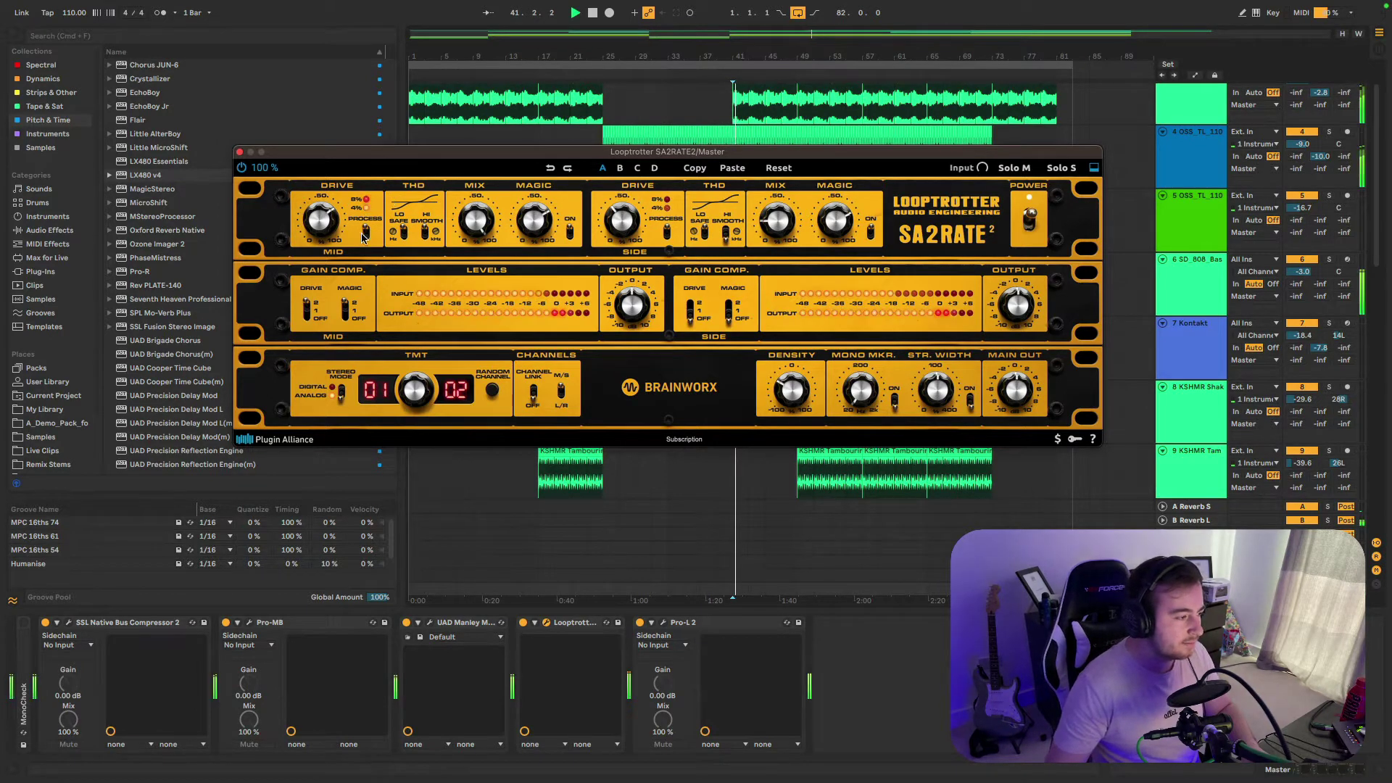
{"action": "key", "text": "space"}
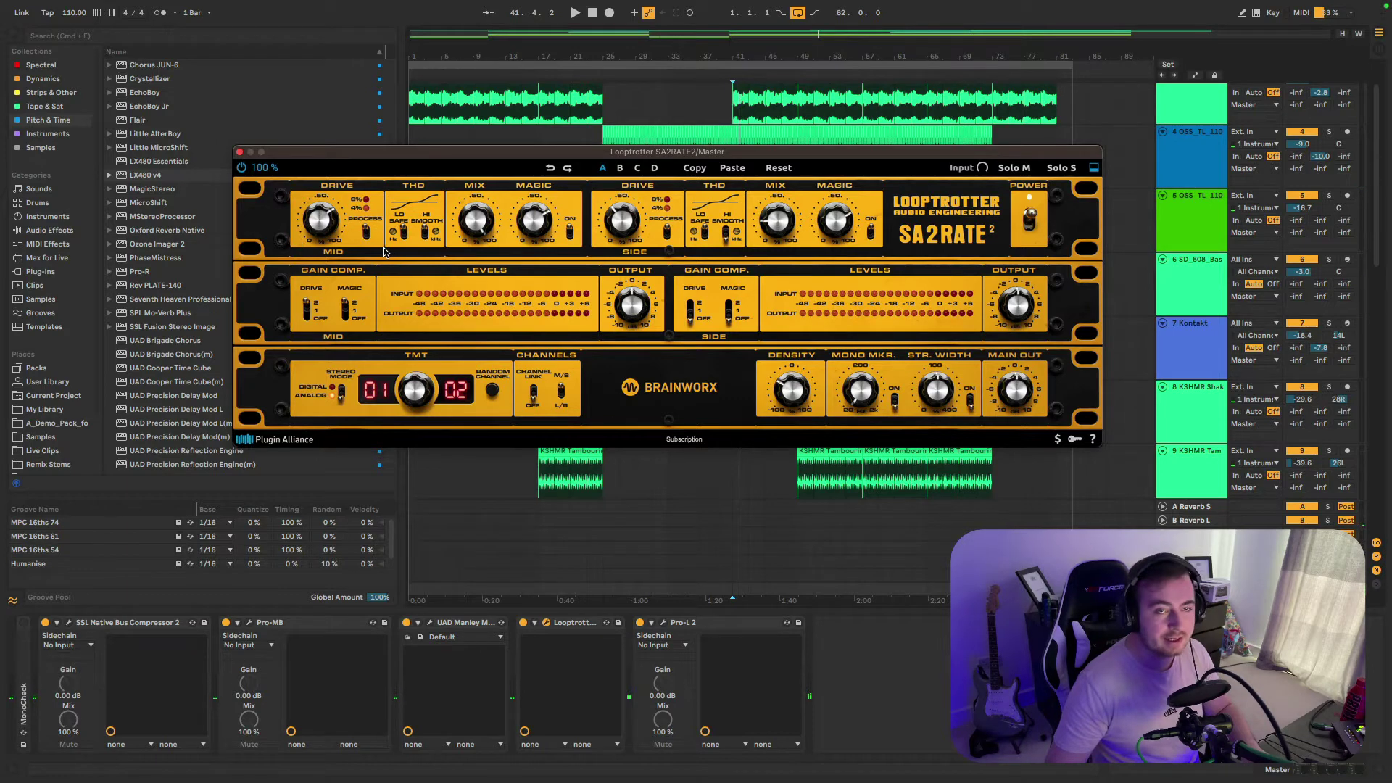
{"action": "key", "text": "space"}
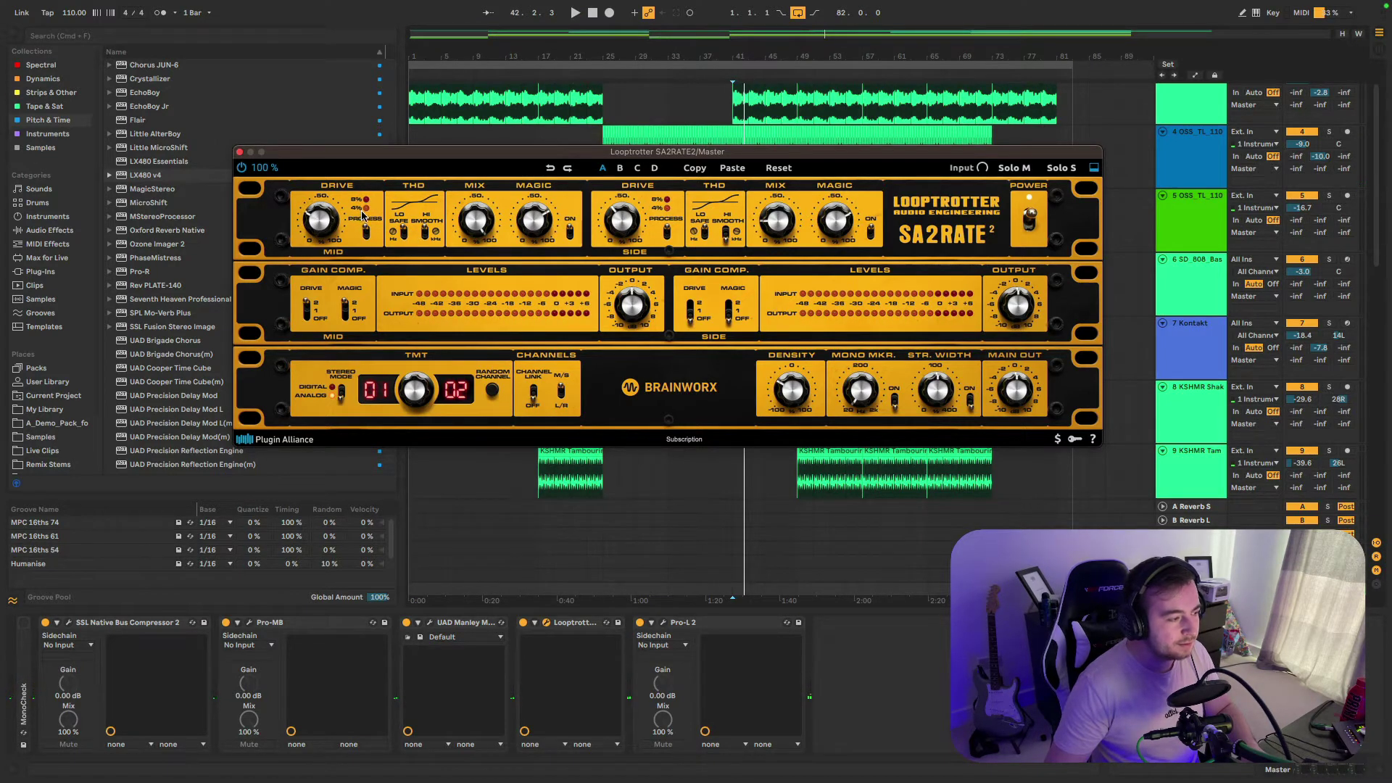
{"action": "key", "text": "space"}
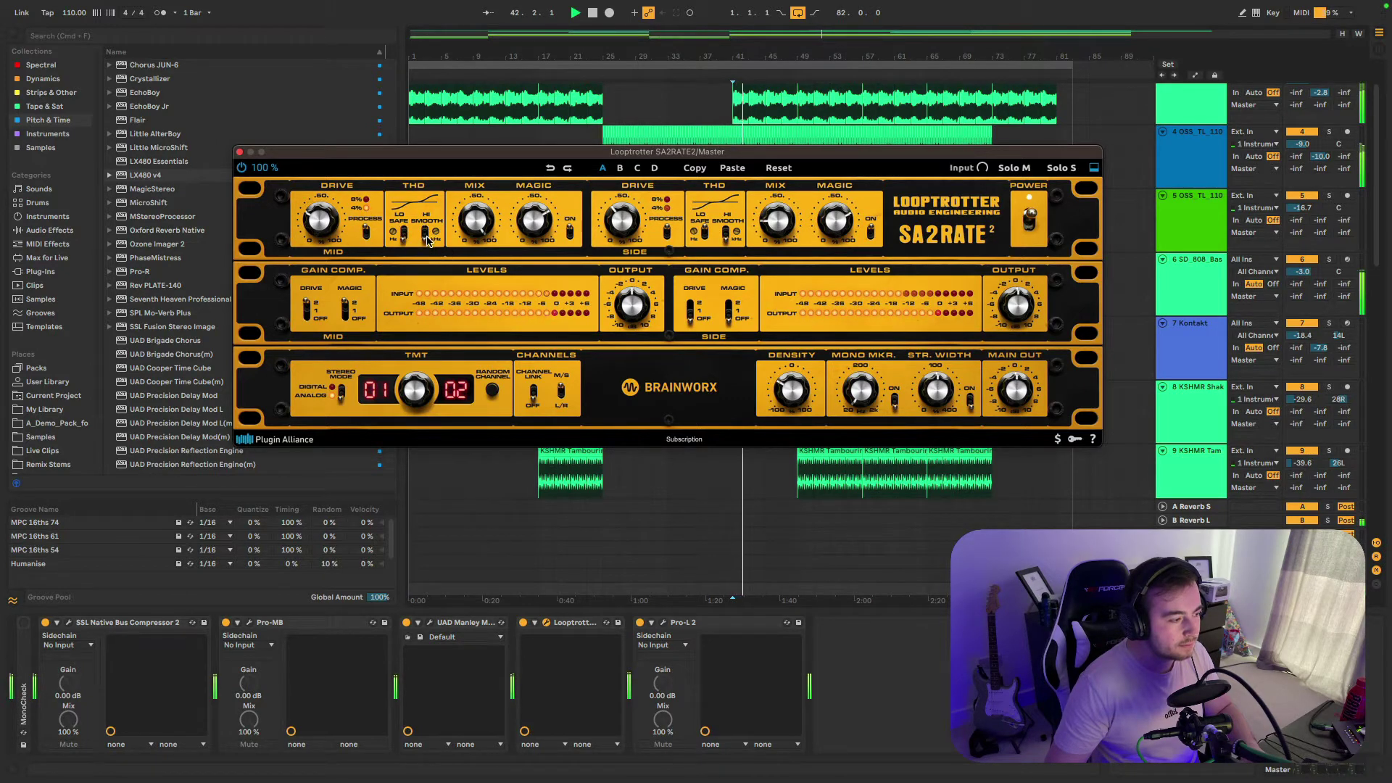
{"action": "key", "text": "space"}
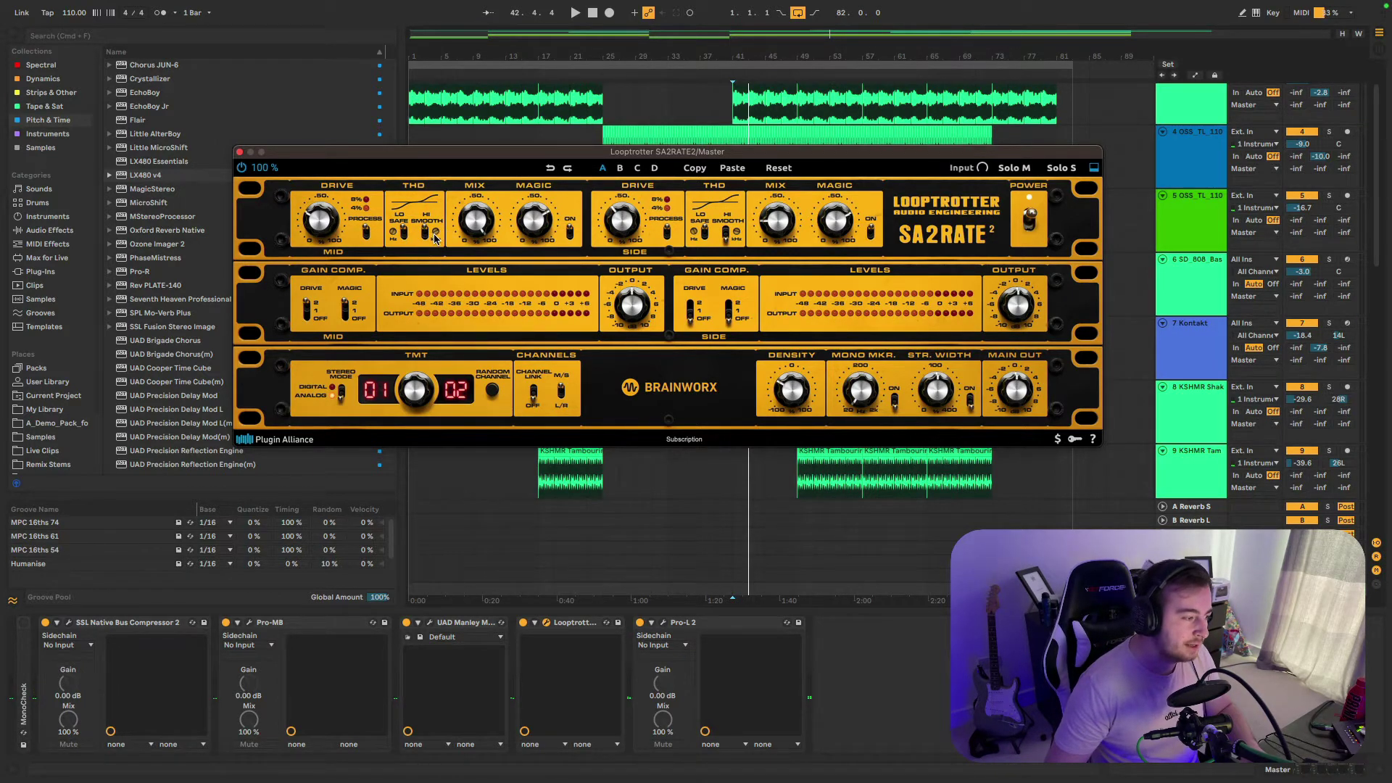
- Inspect the mid channel's THD Hi and Lo frequencies and adjust the Lo frequency during playback
{"action": "mouse_move", "coordinate": [435, 233]}
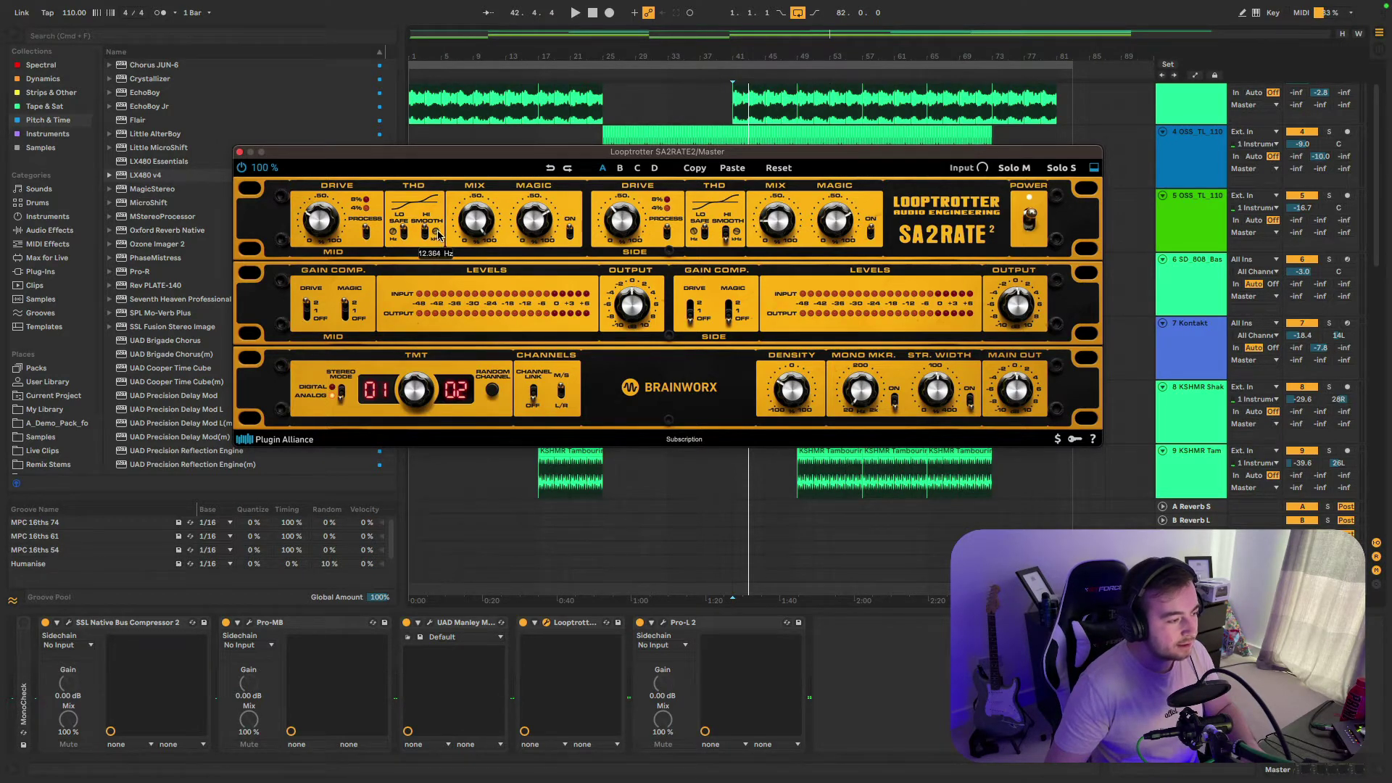
{"action": "mouse_move", "coordinate": [392, 232]}
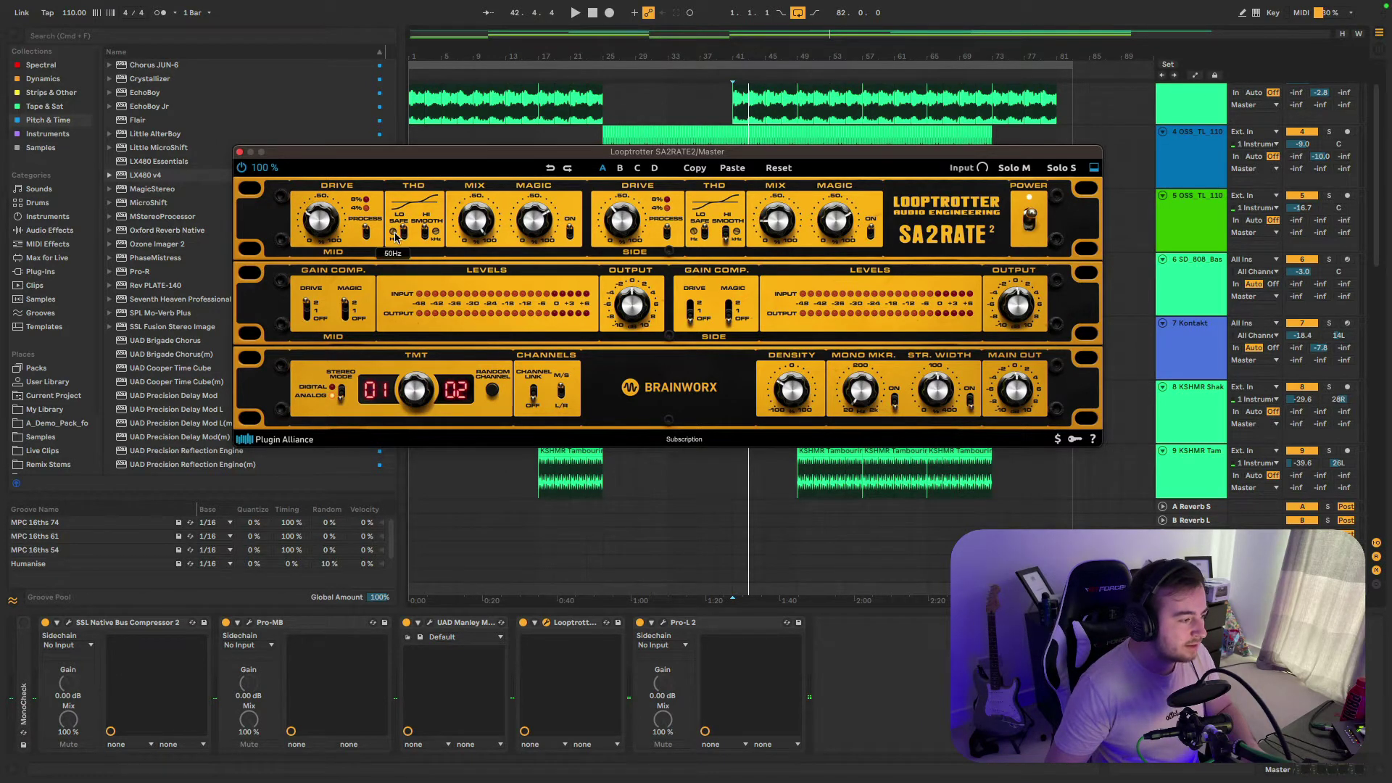
{"action": "key", "text": "space"}
{"action": "mouse_move", "coordinate": [395, 236]}
{"action": "left_mouse_down"}
{"action": "mouse_move", "coordinate": [396, 212]}
{"action": "mouse_move", "coordinate": [396, 226]}
{"action": "left_mouse_up"}
{"action": "key", "text": "space"}
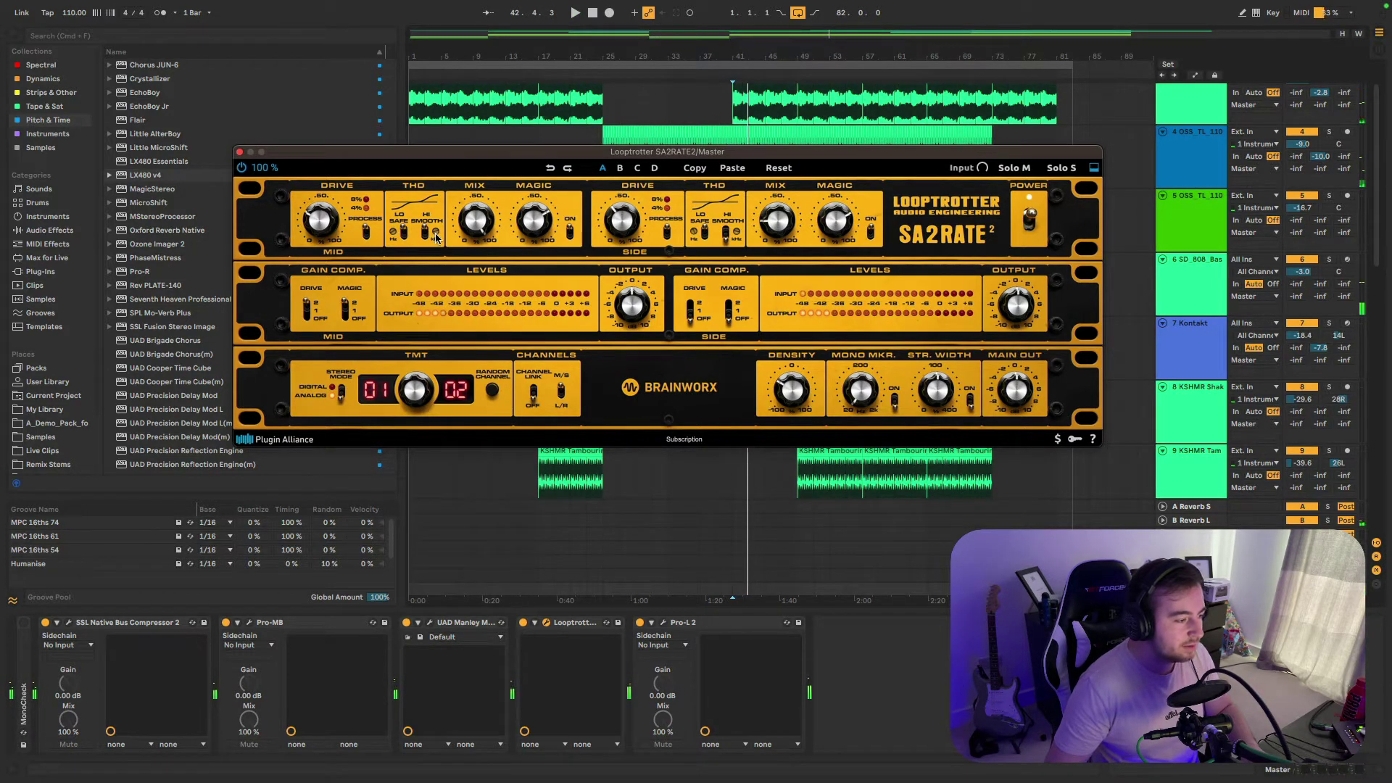
- Raise the mid Drive to 61% and lower the mid Mix to blend in the dry signal
{"action": "key", "text": "space"}
{"action": "left_click_drag", "start_coordinate": [324, 207], "coordinate": [331, 231]}
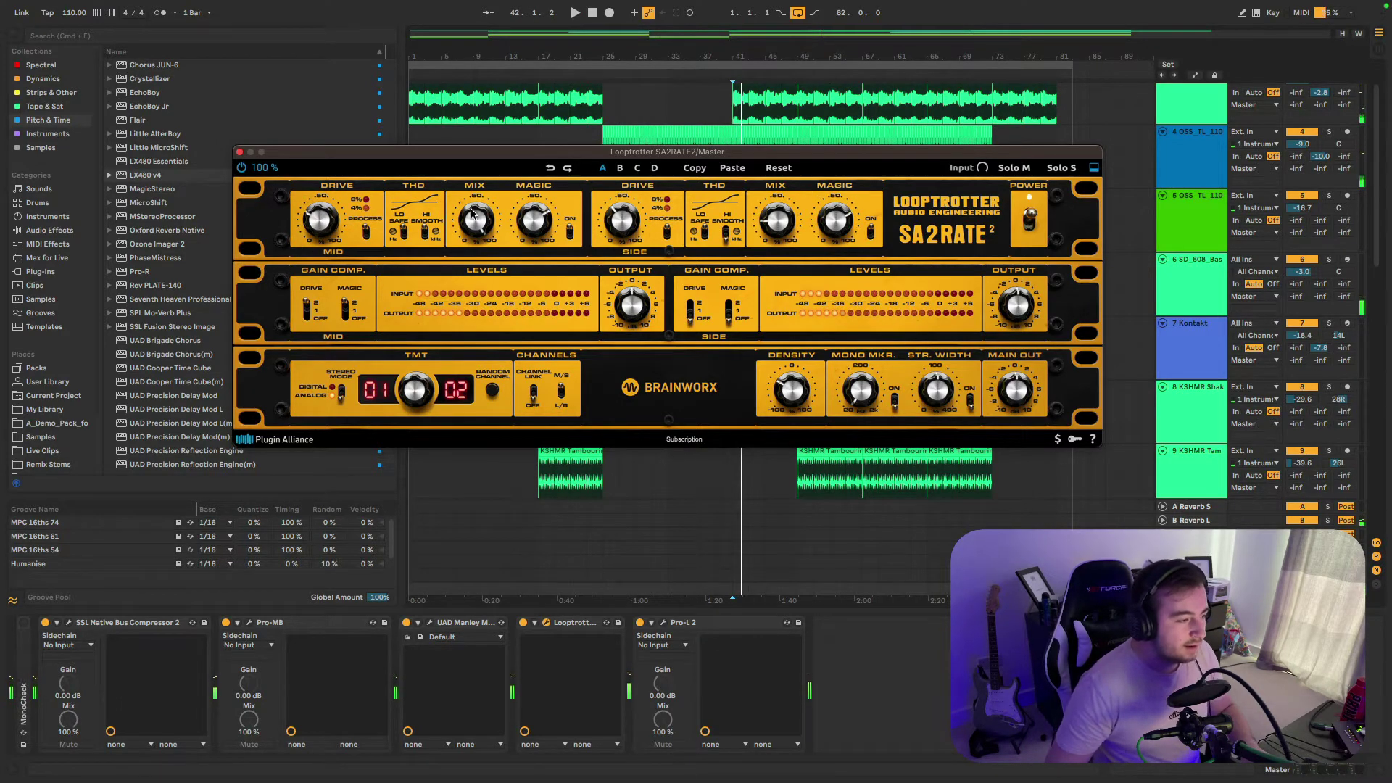
{"action": "left_click_drag", "start_coordinate": [471, 212], "coordinate": [487, 255]}
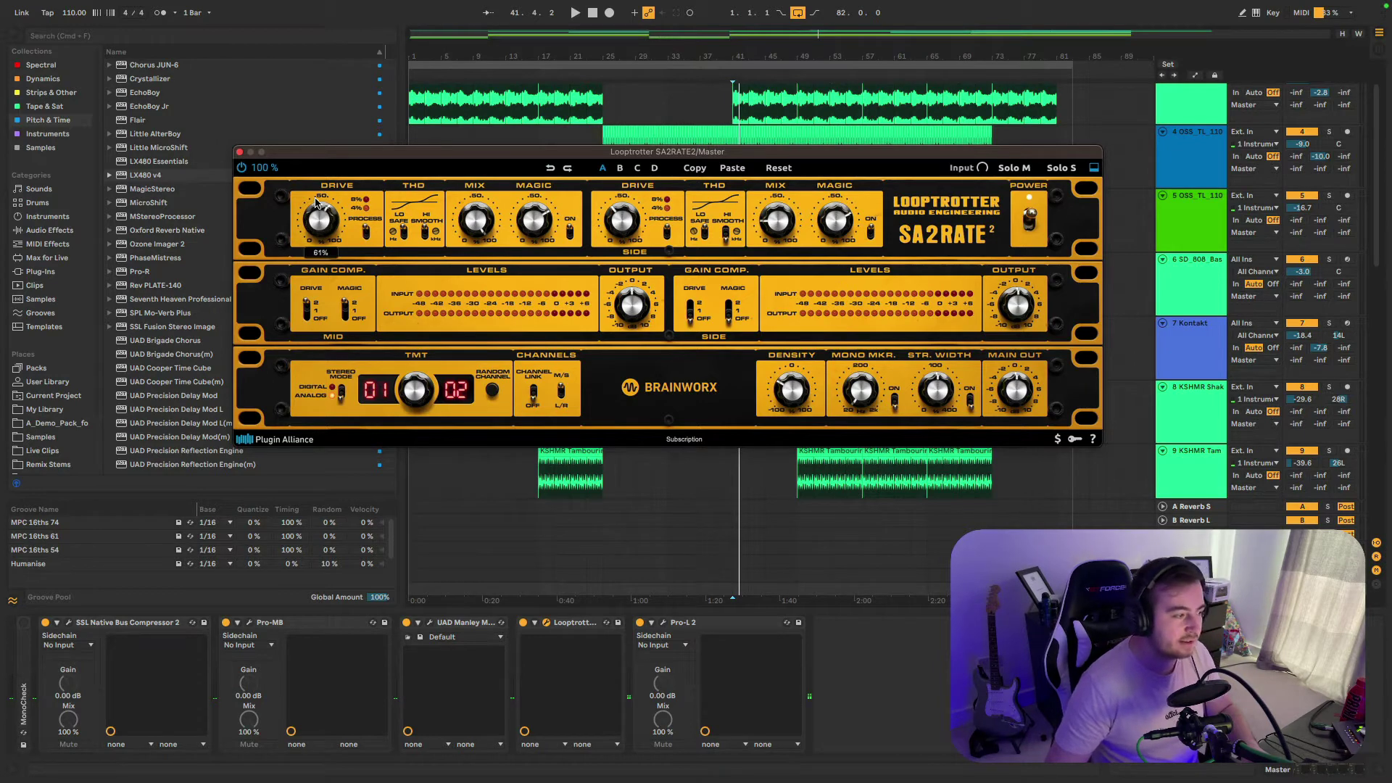
{"action": "left_click_drag", "start_coordinate": [475, 218], "coordinate": [472, 291]}
- Audition the section while bypassing and re-enabling SA2RATE2 to compare the blended saturation with the dry sound
{"action": "key", "text": "space"}
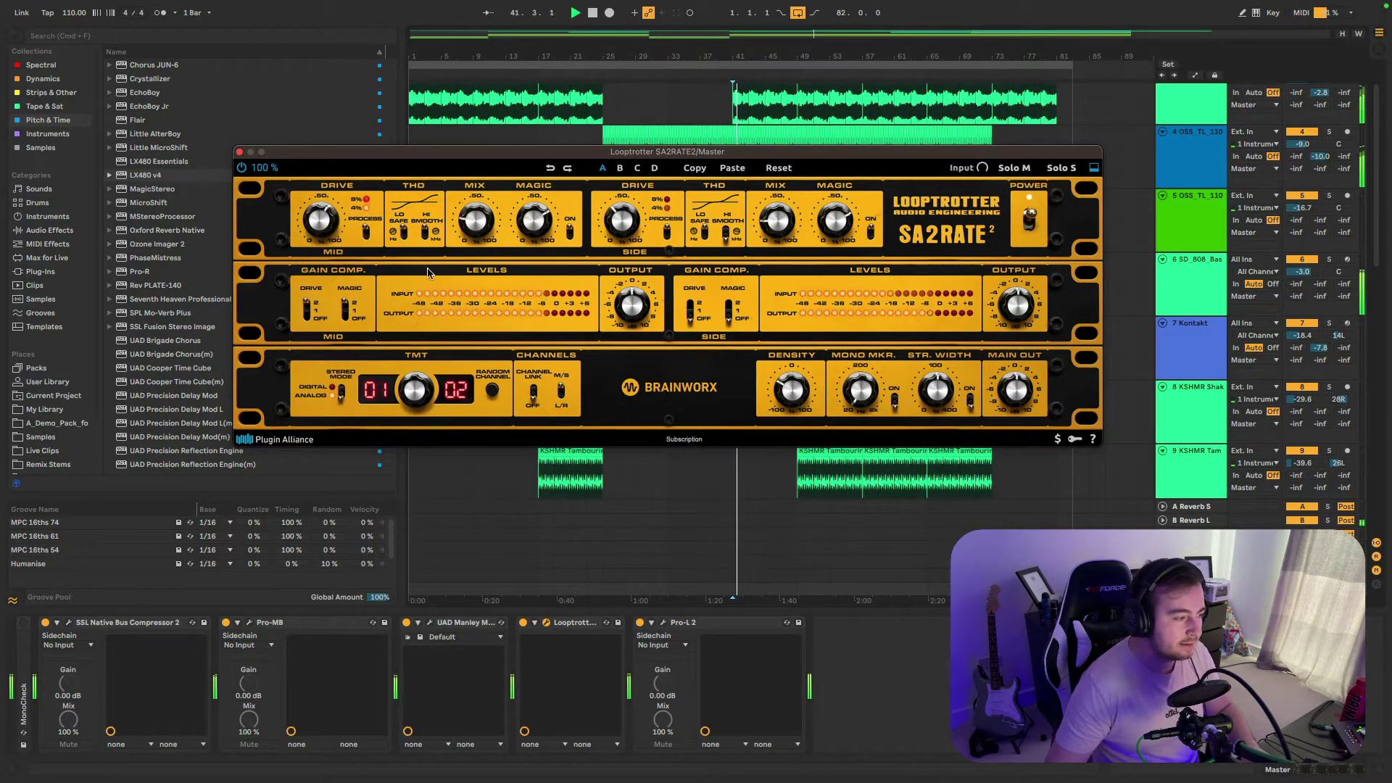
{"action": "left_click", "coordinate": [242, 168]}
{"action": "left_click", "coordinate": [242, 167]}
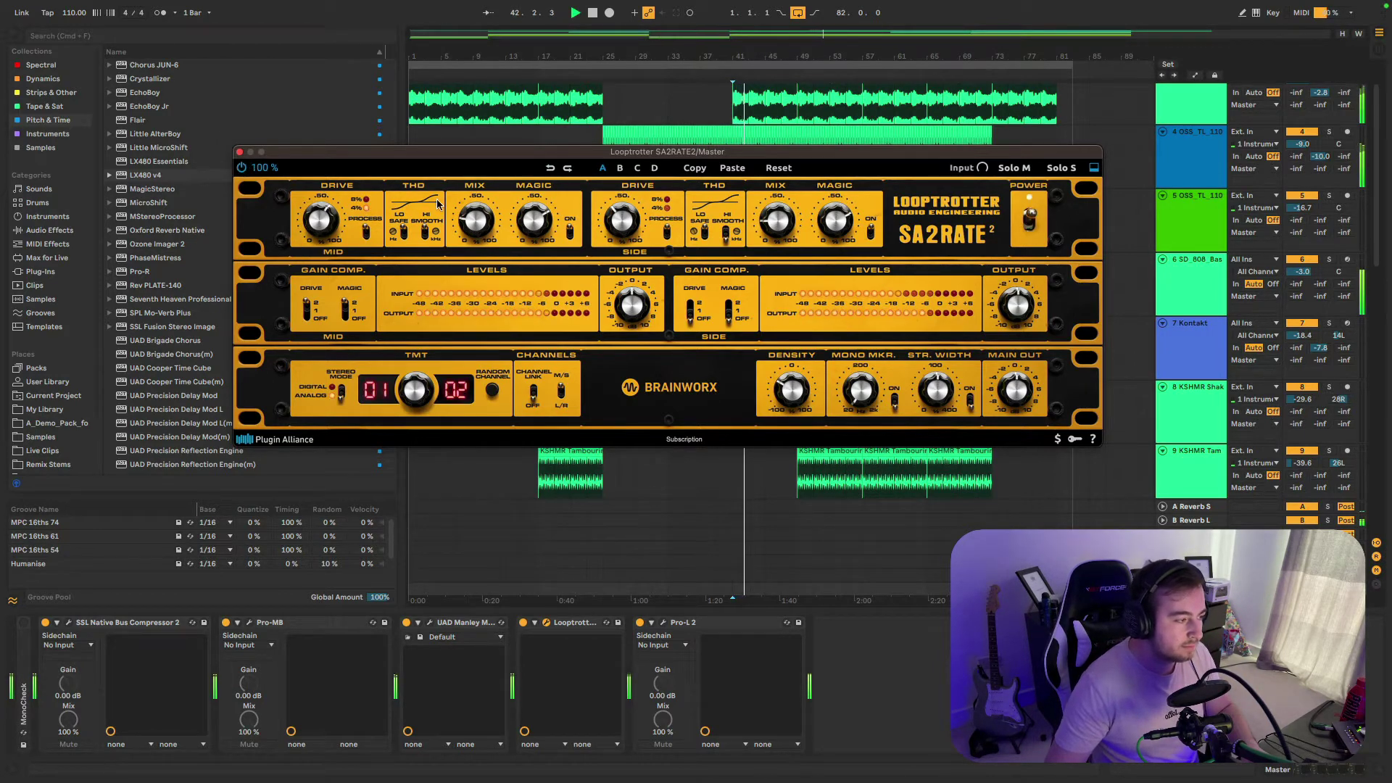
- Readjust the mid Drive and sweep the mid Magic amount while auditioning the section
{"action": "left_click_drag", "start_coordinate": [317, 218], "coordinate": [318, 218]}
{"action": "key", "text": "space"}
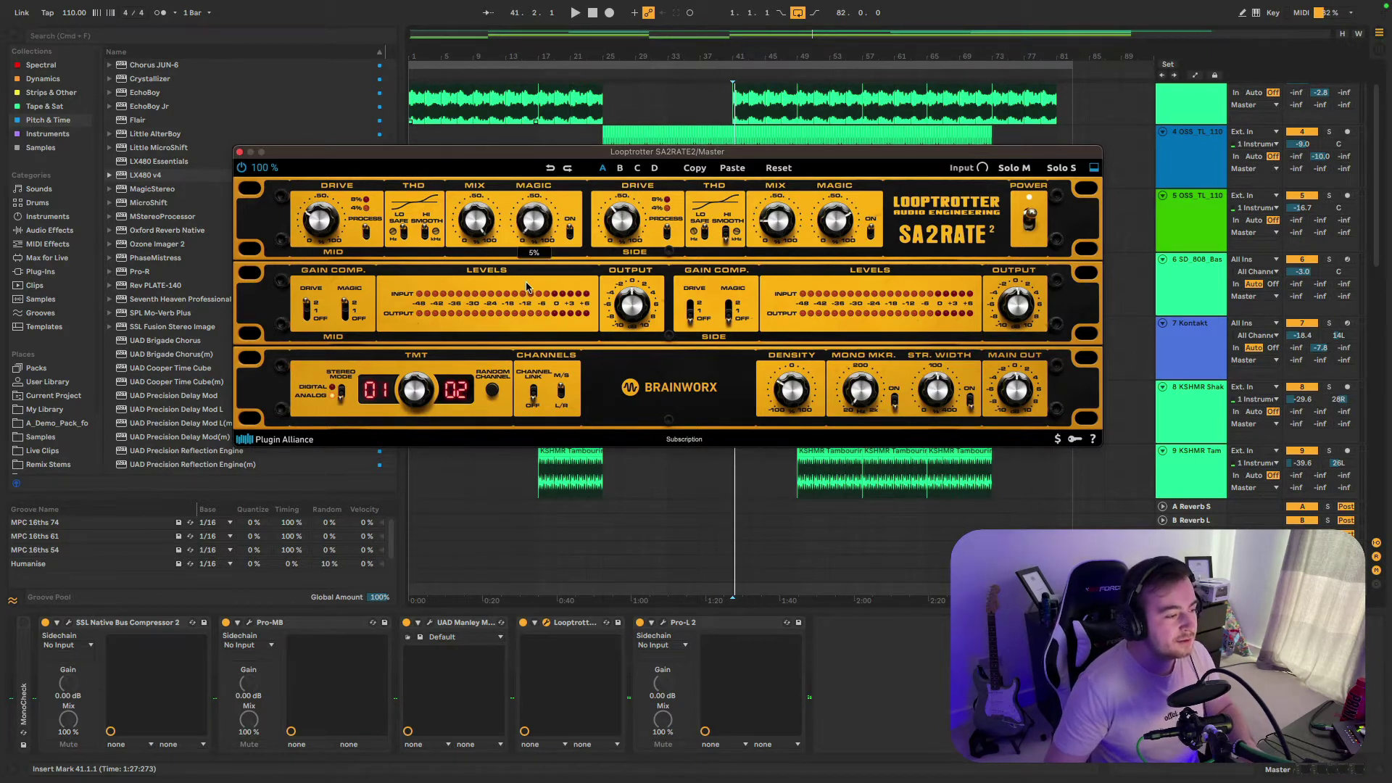
{"action": "key", "text": "space"}
{"action": "mouse_move", "coordinate": [545, 250]}
{"action": "left_mouse_down"}
{"action": "mouse_move", "coordinate": [536, 312]}
{"action": "mouse_move", "coordinate": [558, 314]}
{"action": "mouse_move", "coordinate": [551, 275]}
{"action": "mouse_move", "coordinate": [538, 276]}
{"action": "left_mouse_up"}
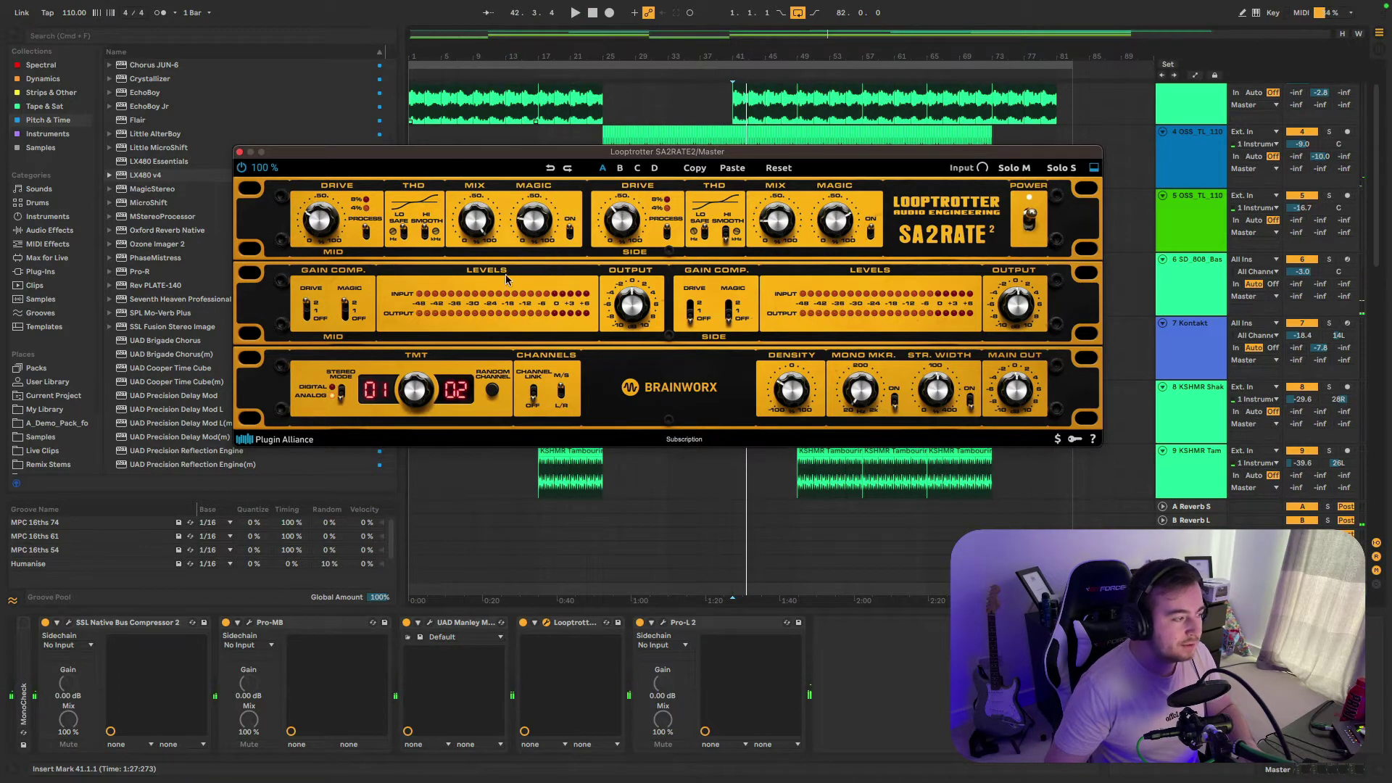
- Load SPL TwinTube from the Tape & Sat collection onto the master chain and move its window clear of SA2RATE2
{"action": "scroll", "coordinate": [149, 203], "scroll_direction": "down", "scroll_amount": 3}
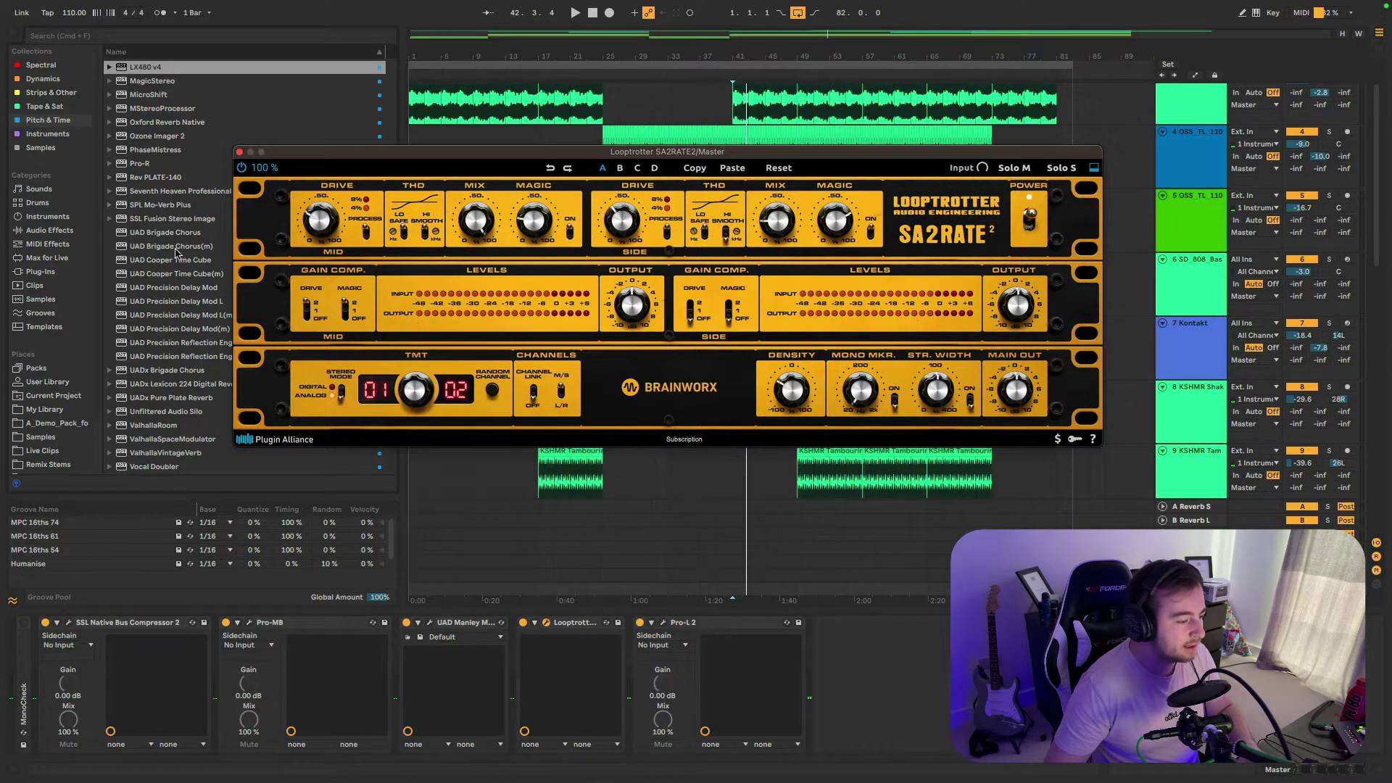
{"action": "left_click", "coordinate": [44, 106]}
{"action": "scroll", "coordinate": [142, 217], "scroll_direction": "up", "scroll_amount": 3}
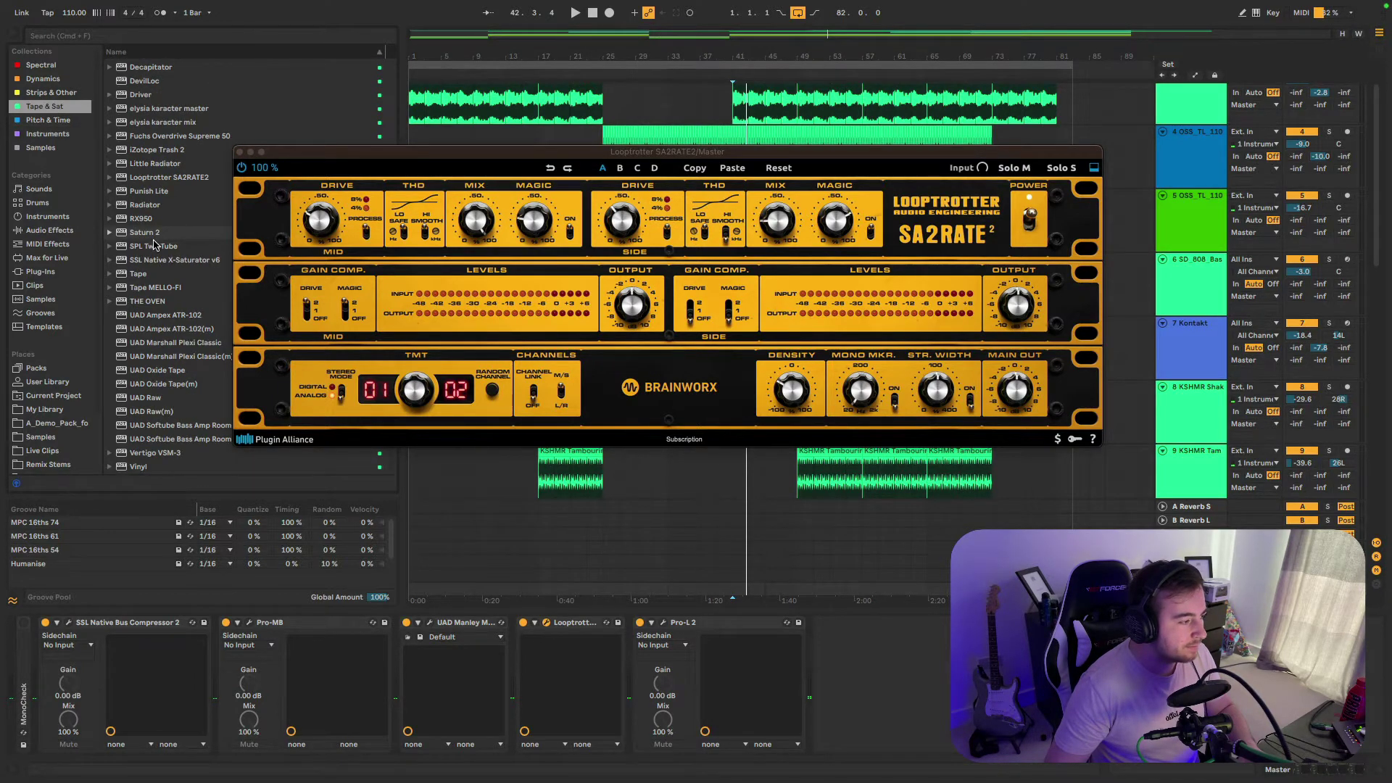
{"action": "double_click", "coordinate": [154, 246]}
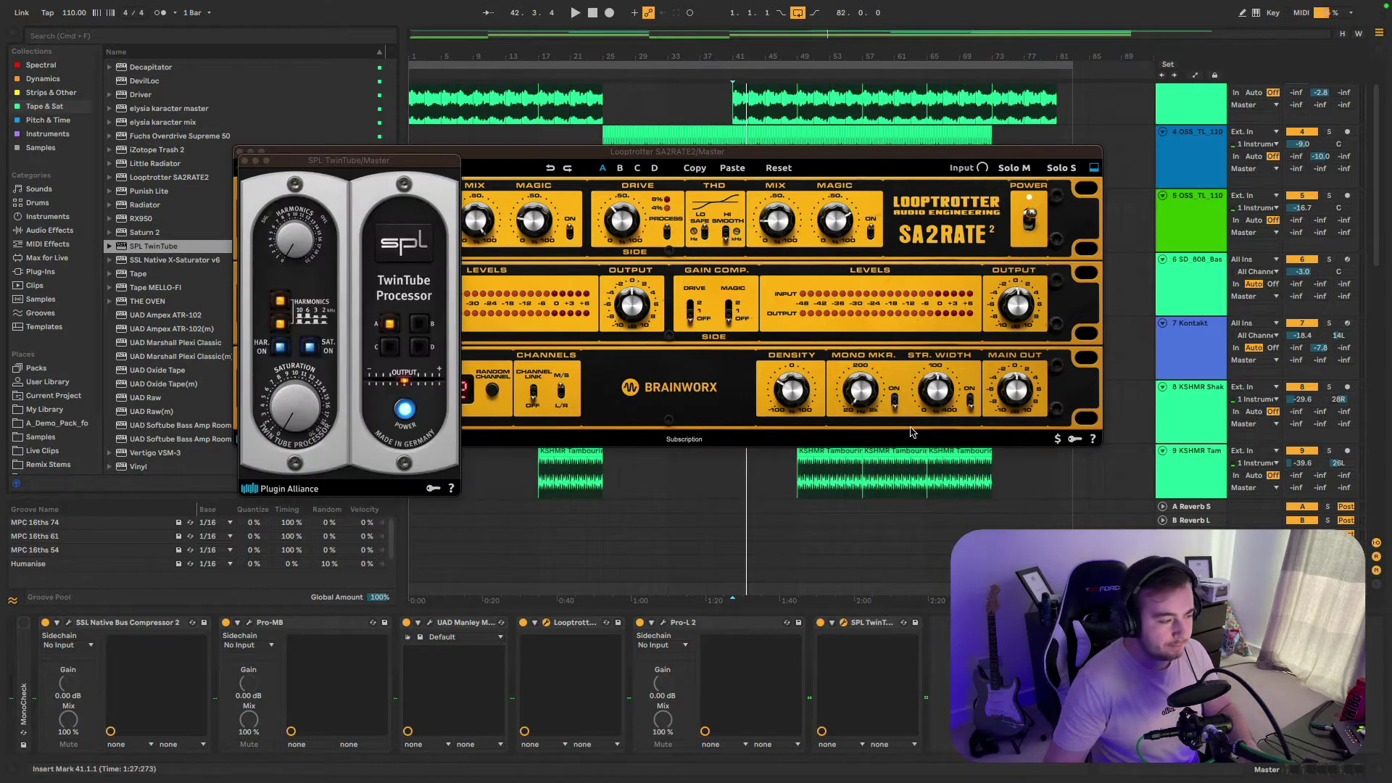
{"action": "left_click_drag", "start_coordinate": [362, 160], "coordinate": [253, 349]}
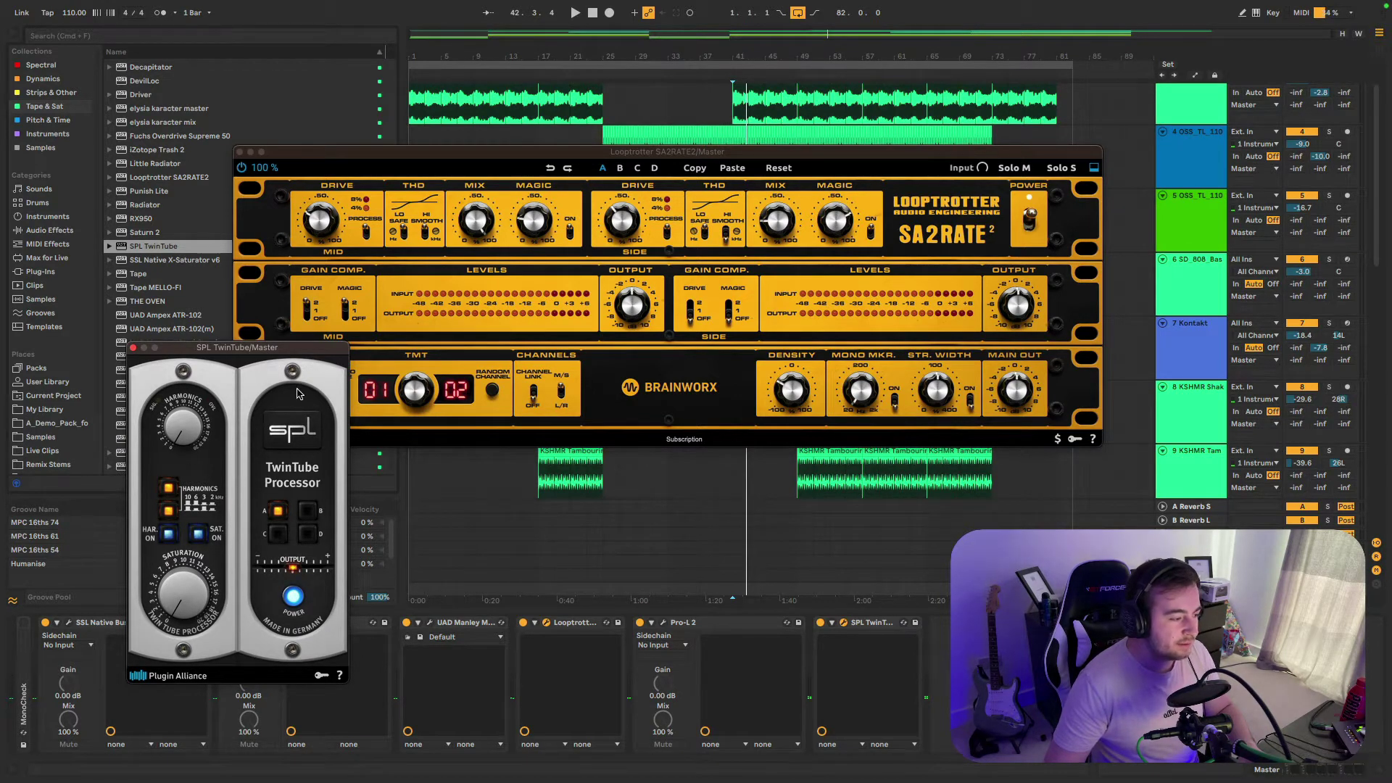
- Switch off TwinTube's Saturation stage and vary its Harmonics amount while auditioning the section
{"action": "key", "text": "space"}
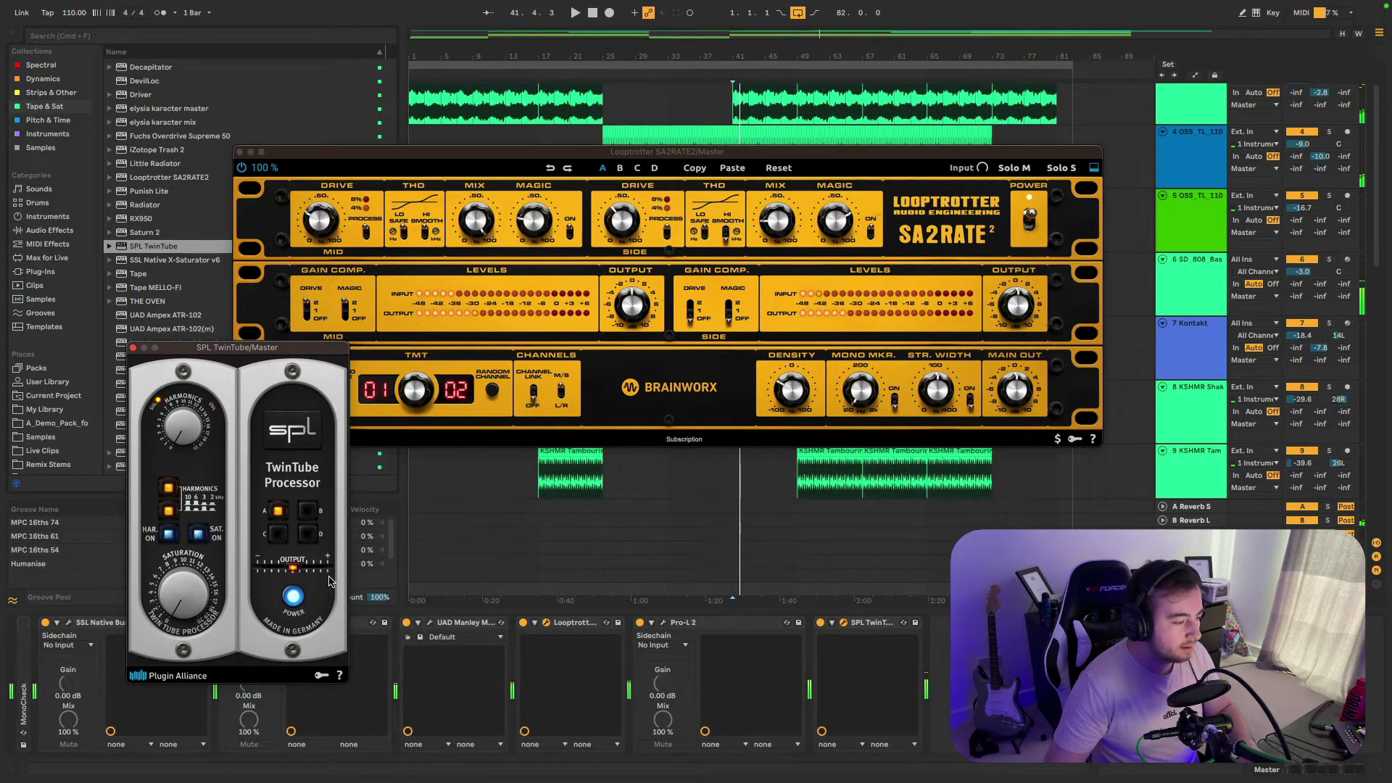
{"action": "left_click", "coordinate": [169, 534]}
{"action": "left_click", "coordinate": [198, 534]}
{"action": "key", "text": "space"}
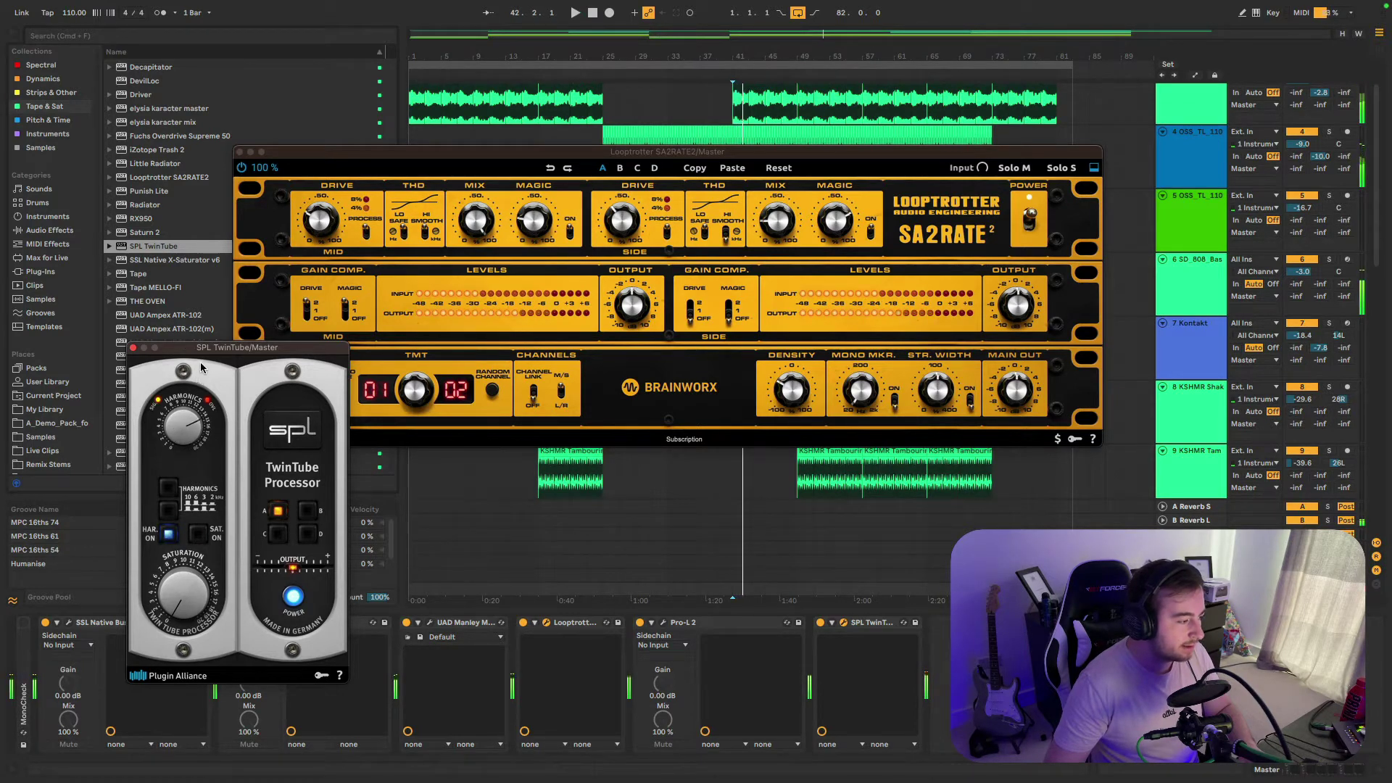
- Compare SA2RATE2's mid Magic with TwinTube's Harmonics, and delete SPL TwinTube from the master chain
{"action": "left_click", "coordinate": [519, 215]}
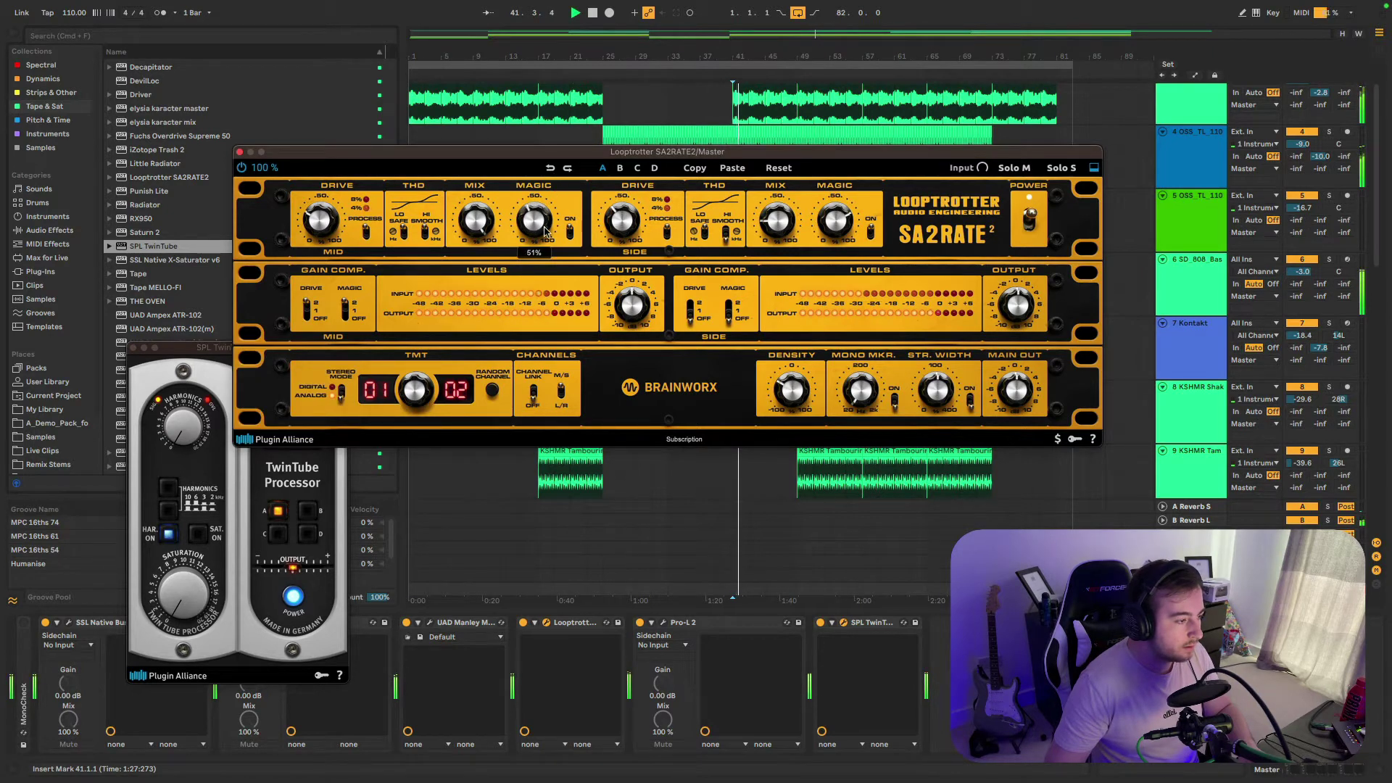
{"action": "left_click_drag", "start_coordinate": [545, 230], "coordinate": [545, 230]}
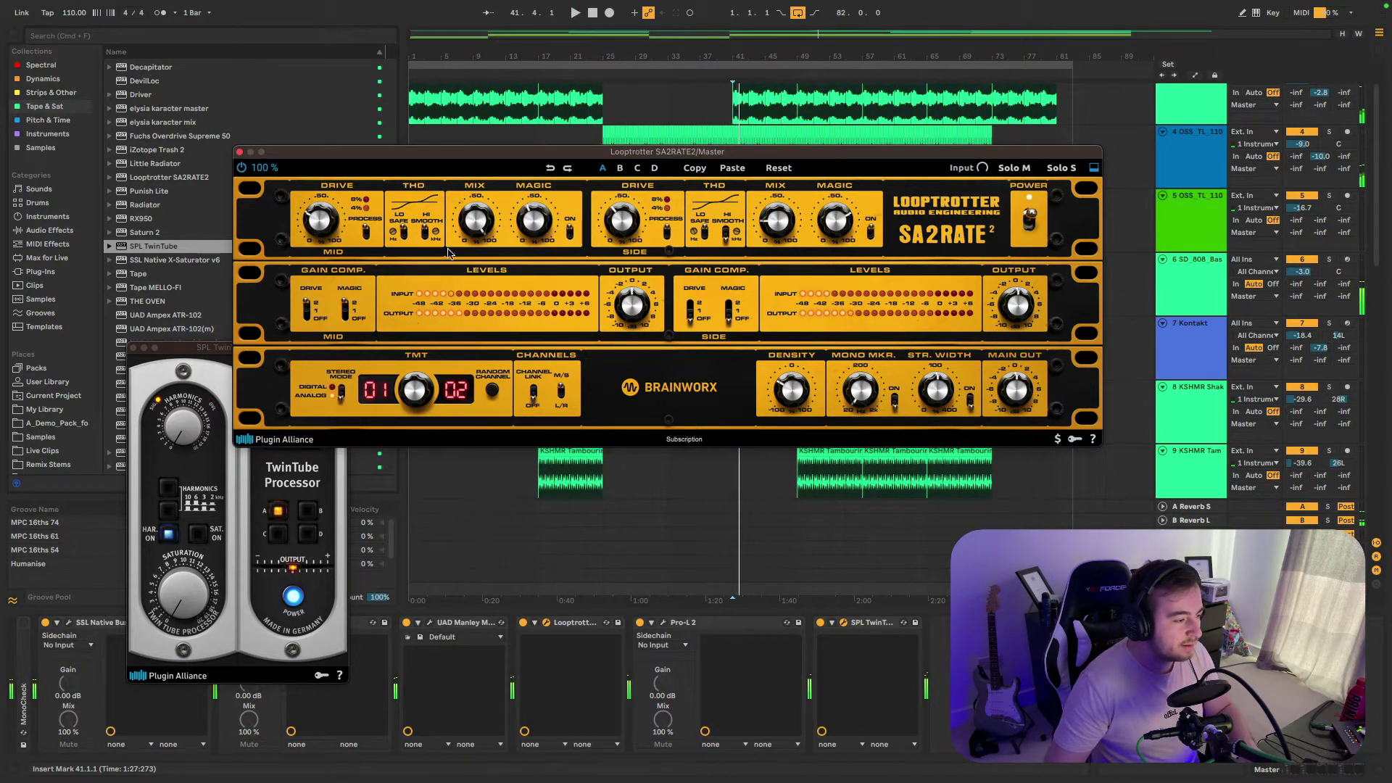
{"action": "left_click", "coordinate": [198, 411]}
{"action": "left_click_drag", "start_coordinate": [182, 417], "coordinate": [215, 346]}
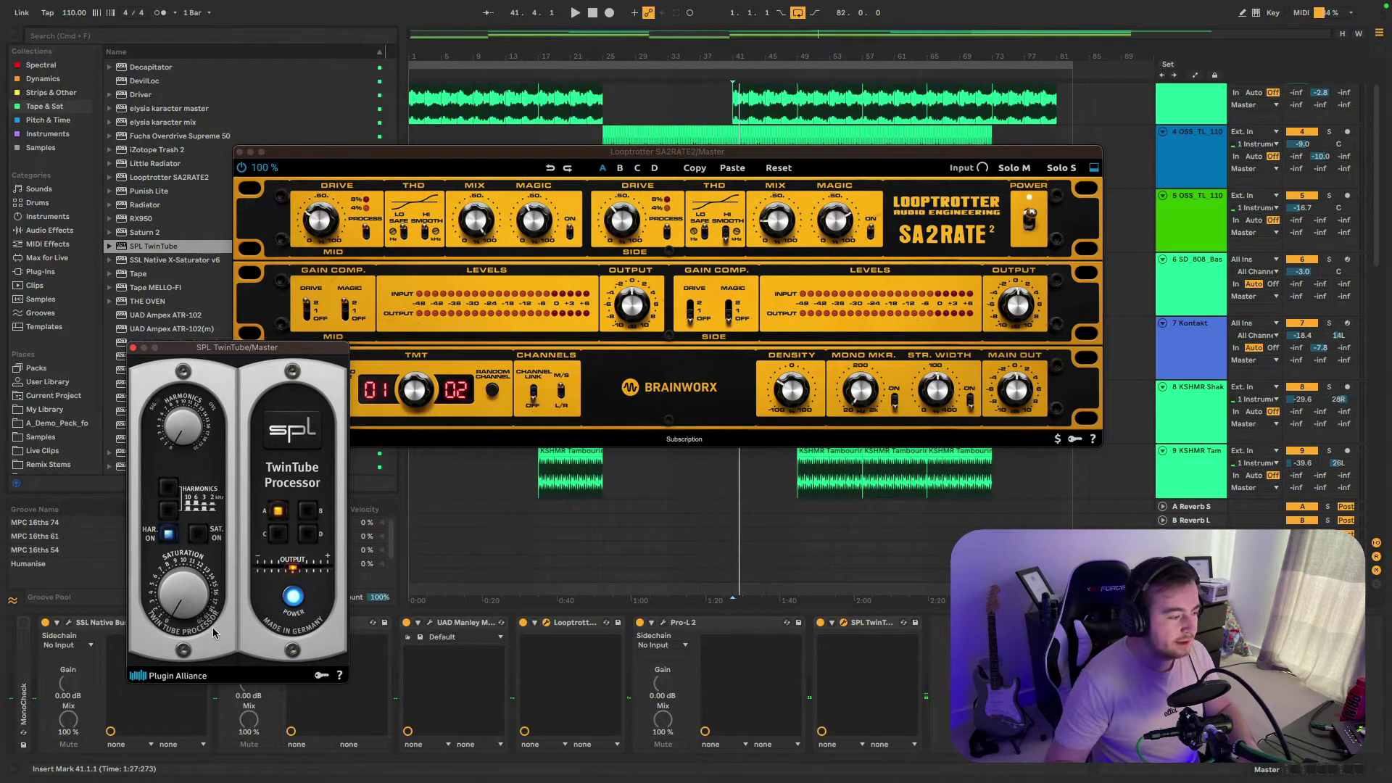
{"action": "left_click", "coordinate": [881, 625]}
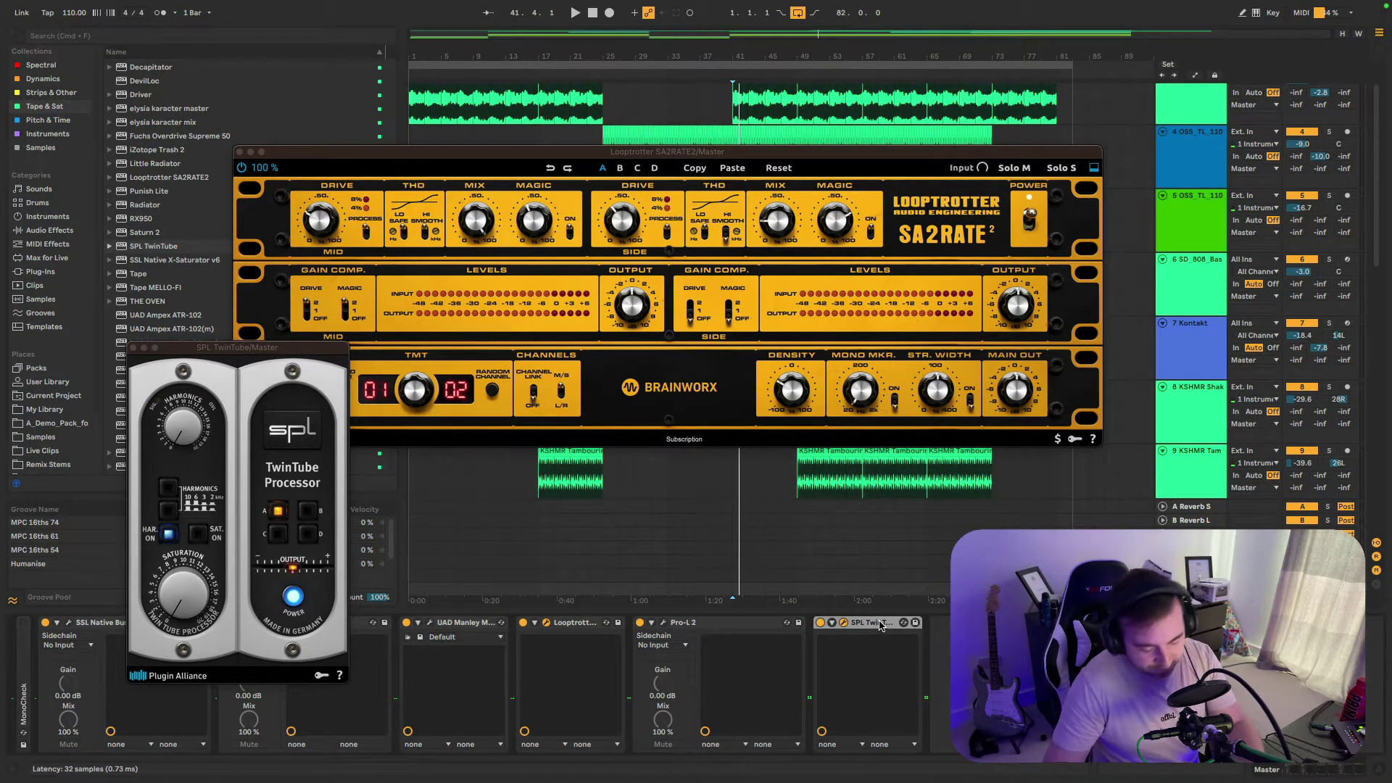
{"action": "key", "text": "Delete"}
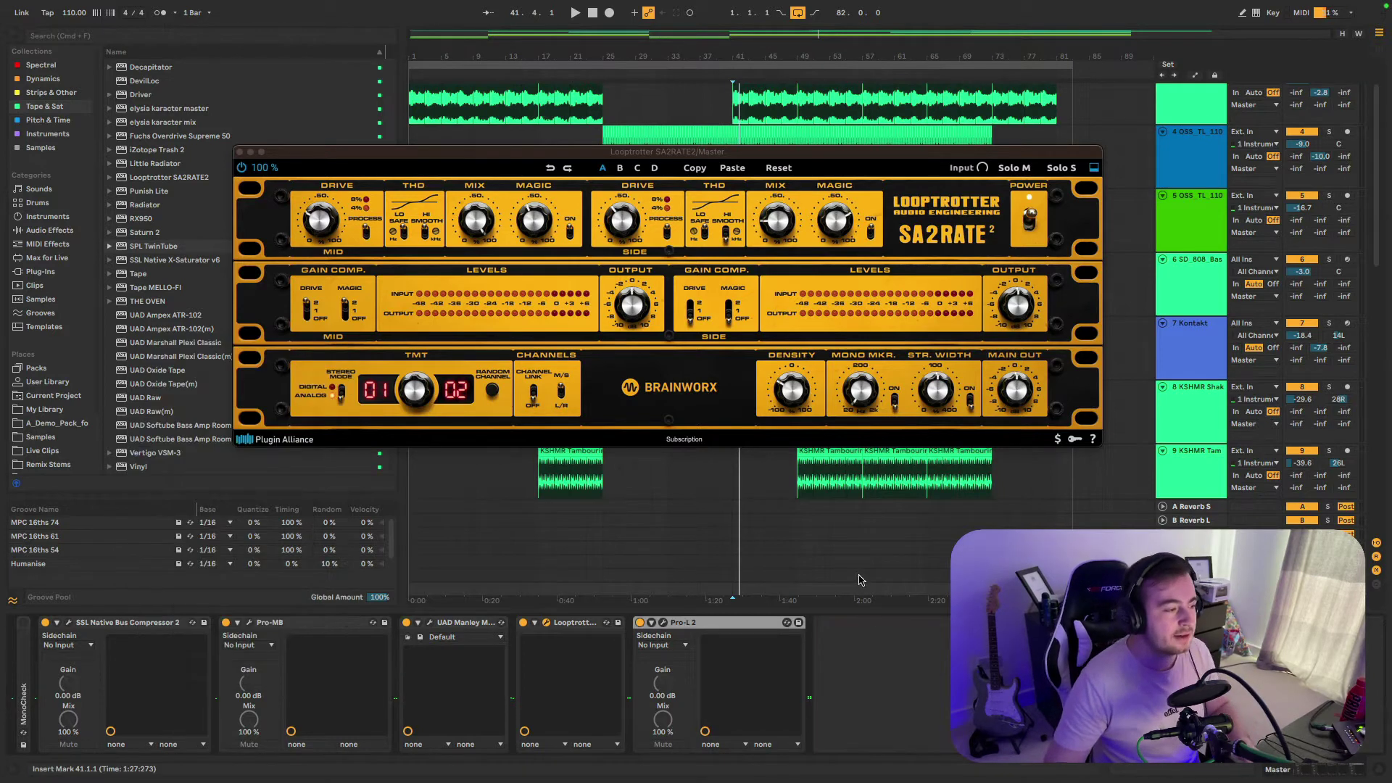
- Sweep the mid Magic amount on SA2RATE2 while auditioning the section, and readjust it after stopping
{"action": "left_click", "coordinate": [540, 230]}
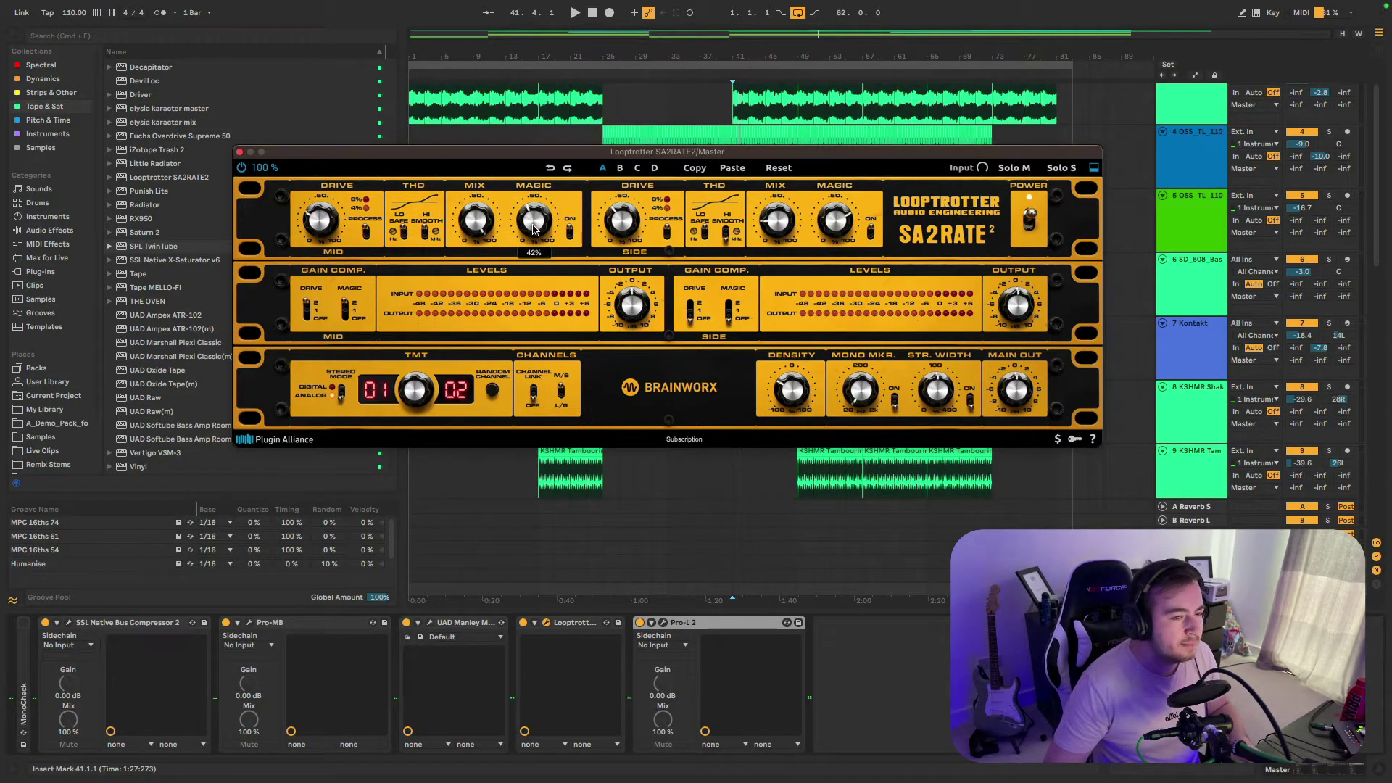
{"action": "key", "text": "space"}
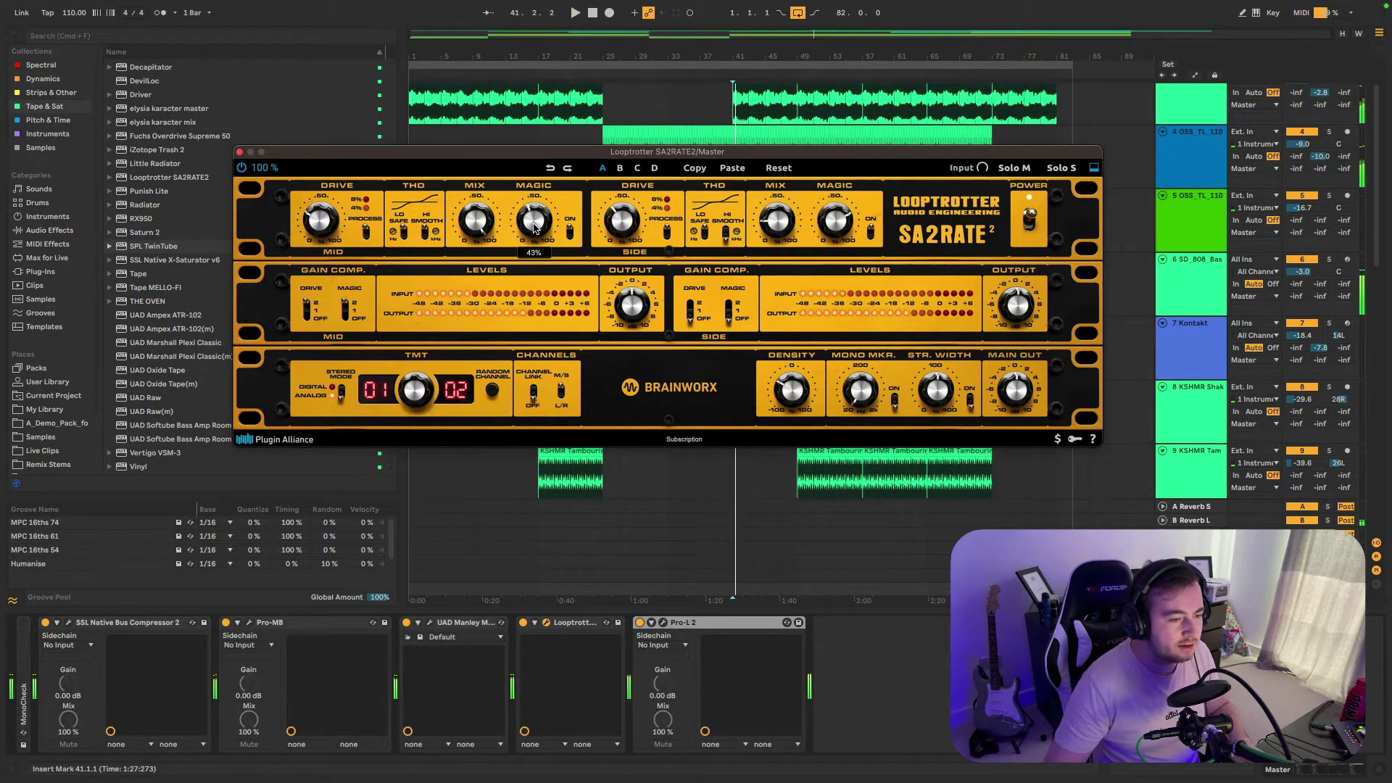
{"action": "mouse_move", "coordinate": [534, 227]}
{"action": "left_mouse_down"}
{"action": "mouse_move", "coordinate": [554, 177]}
{"action": "mouse_move", "coordinate": [565, 209]}
{"action": "mouse_move", "coordinate": [542, 246]}
{"action": "left_mouse_up"}
{"action": "left_click", "coordinate": [533, 213]}
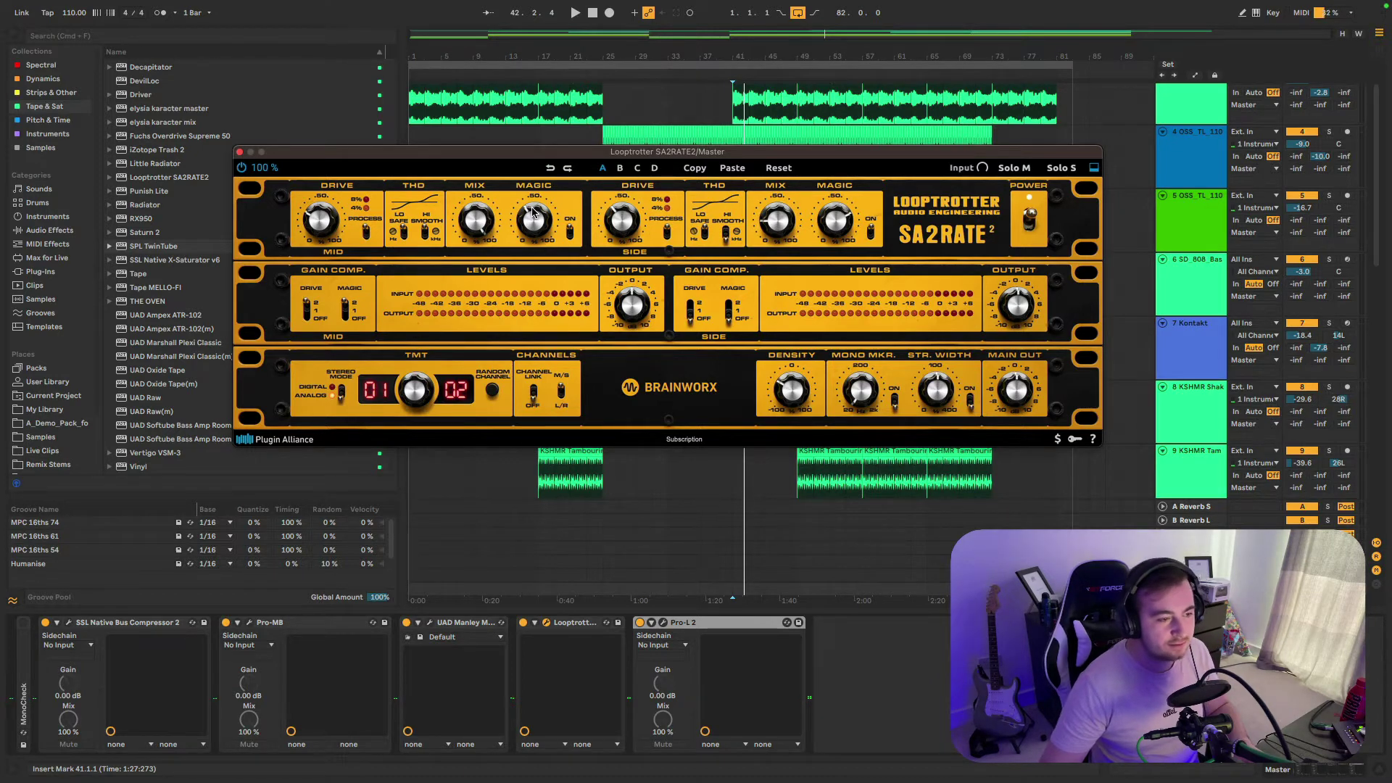
{"action": "left_click_drag", "start_coordinate": [533, 214], "coordinate": [534, 247]}
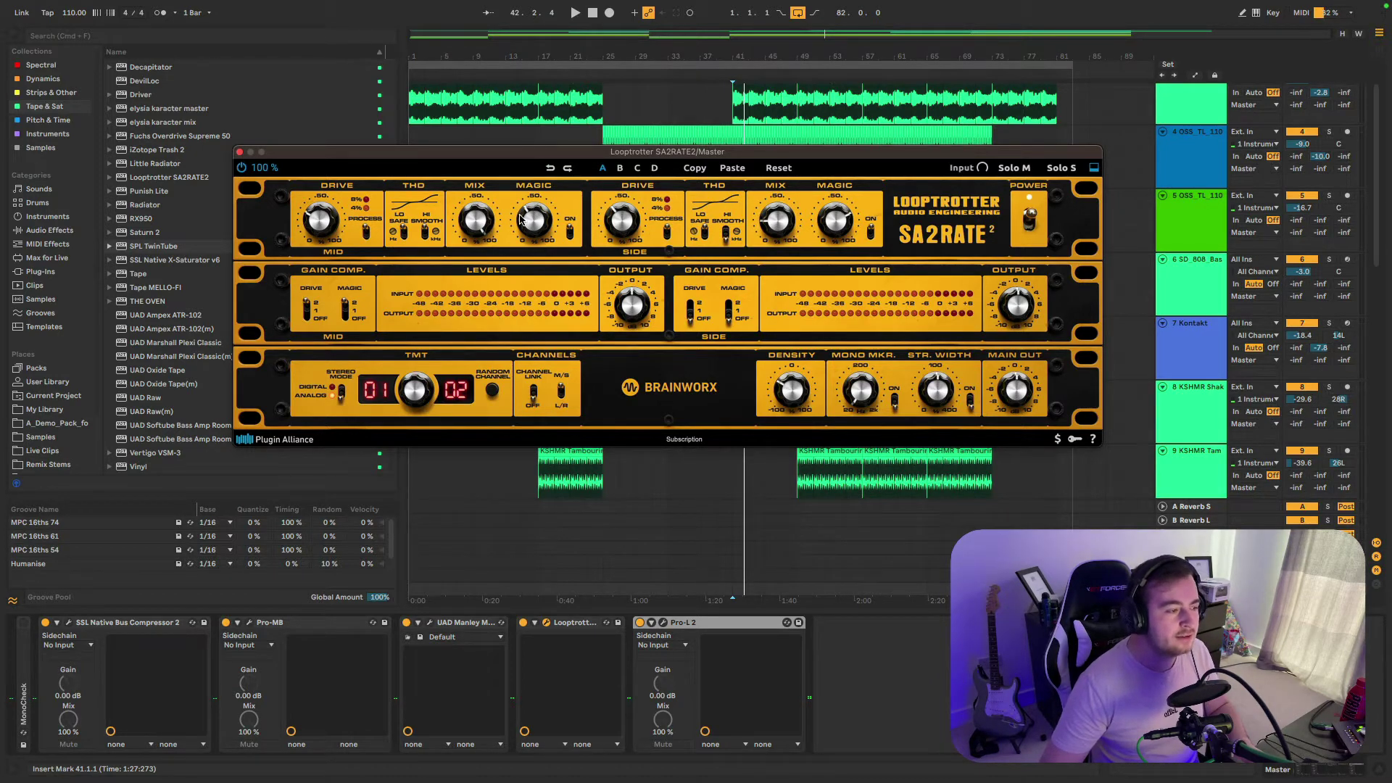
- Switch SA2RATE2's channel mode from M/S to L/R and return it to M/S
{"action": "key", "text": "space"}
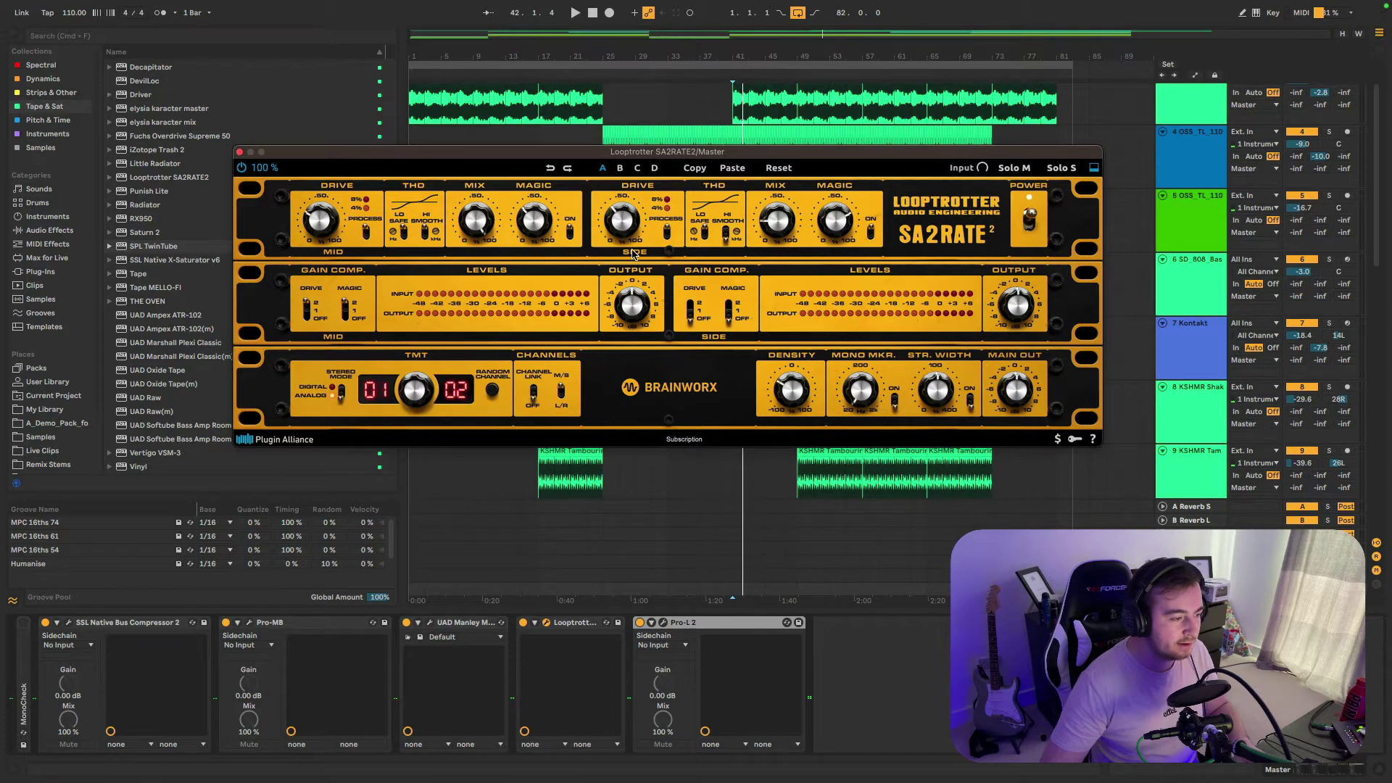
{"action": "left_click", "coordinate": [561, 393]}
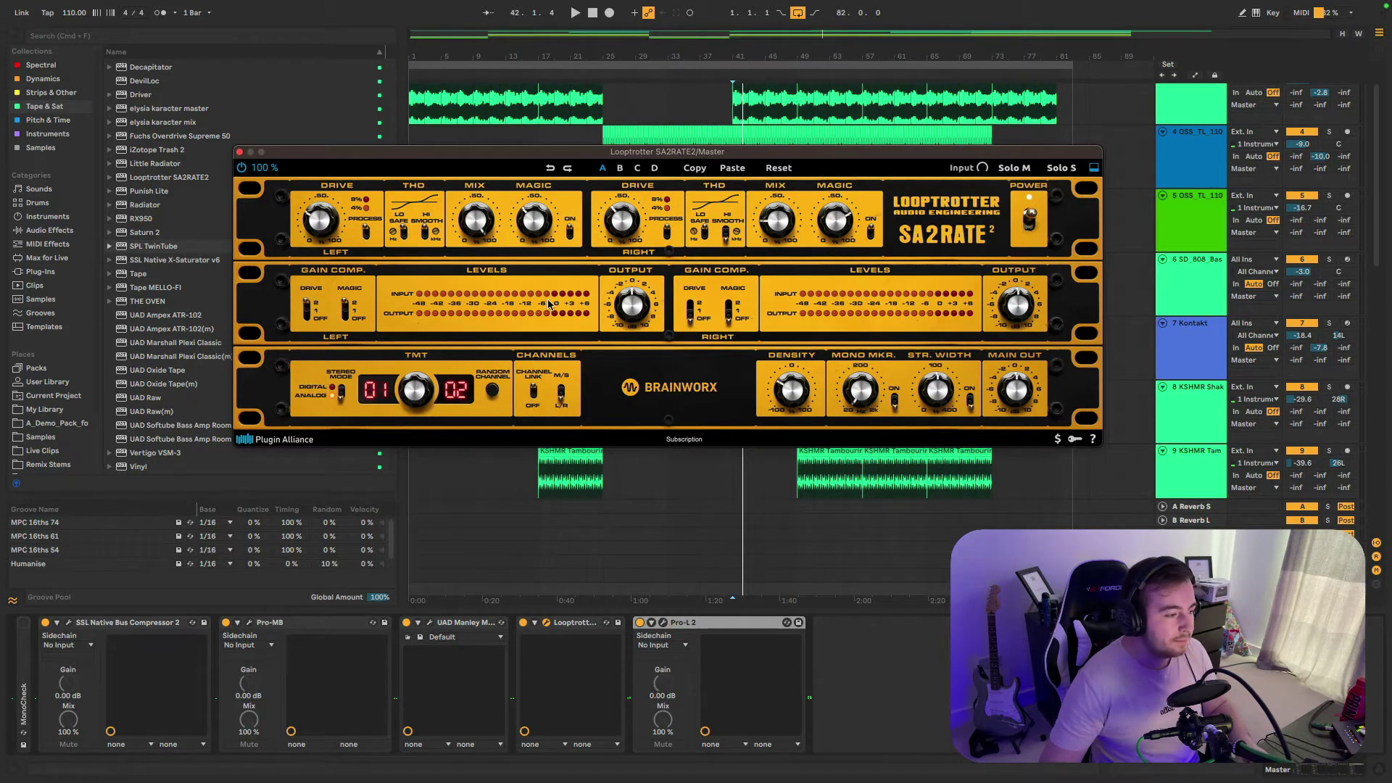
{"action": "left_click_drag", "start_coordinate": [321, 218], "coordinate": [322, 208]}
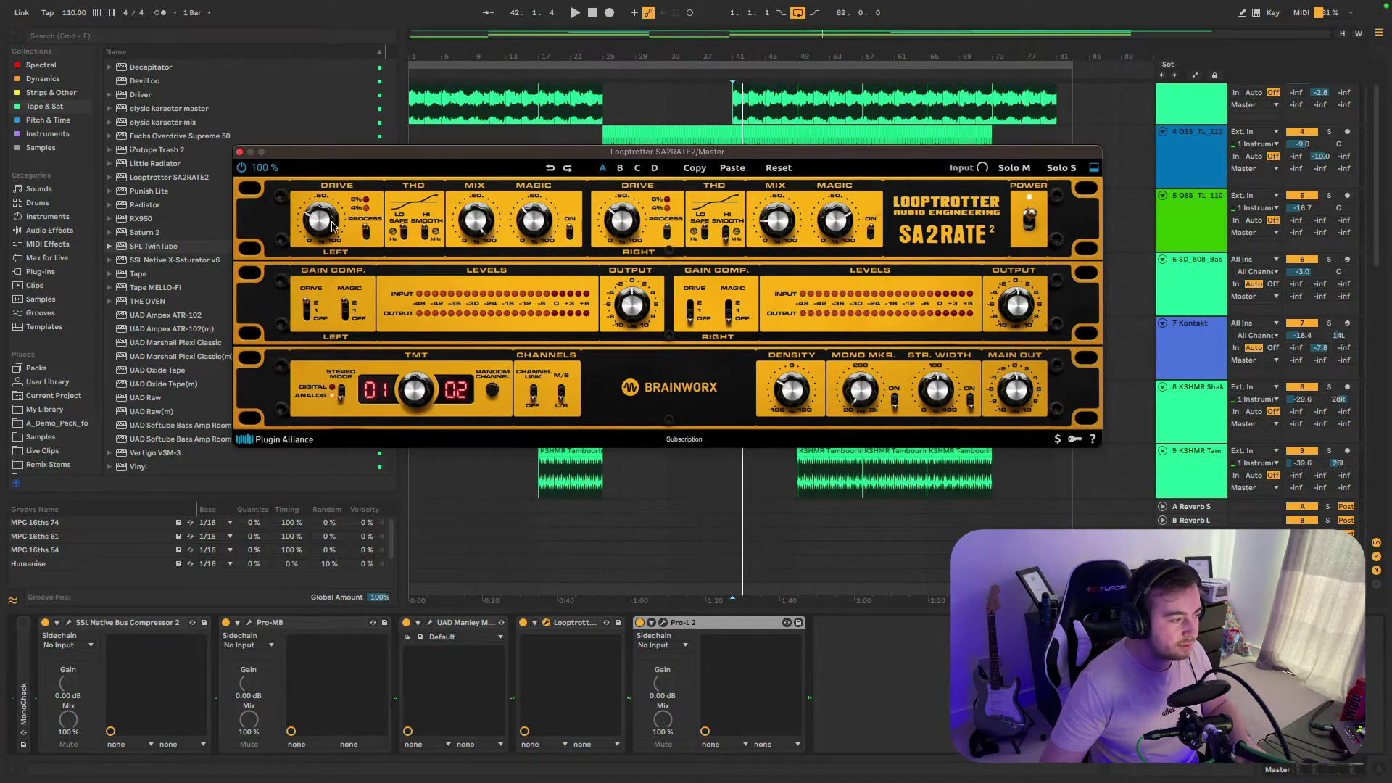
{"action": "left_click", "coordinate": [557, 391]}
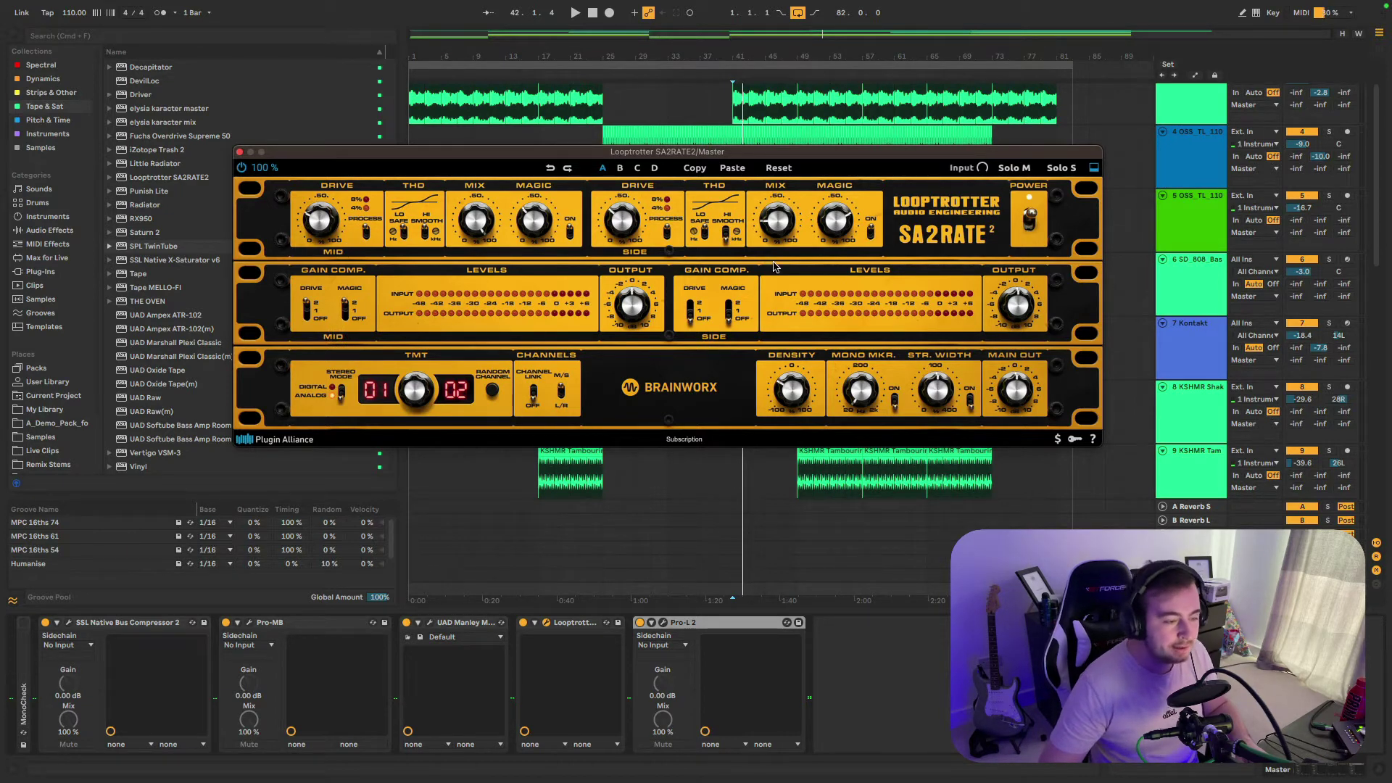
- Switch SA2RATE2's power off and on and toggle the plugin bypass, leaving the plugin active
{"action": "left_click", "coordinate": [1023, 221]}
{"action": "left_click", "coordinate": [1022, 221]}
{"action": "left_click", "coordinate": [1022, 221]}
{"action": "left_click", "coordinate": [1022, 222]}
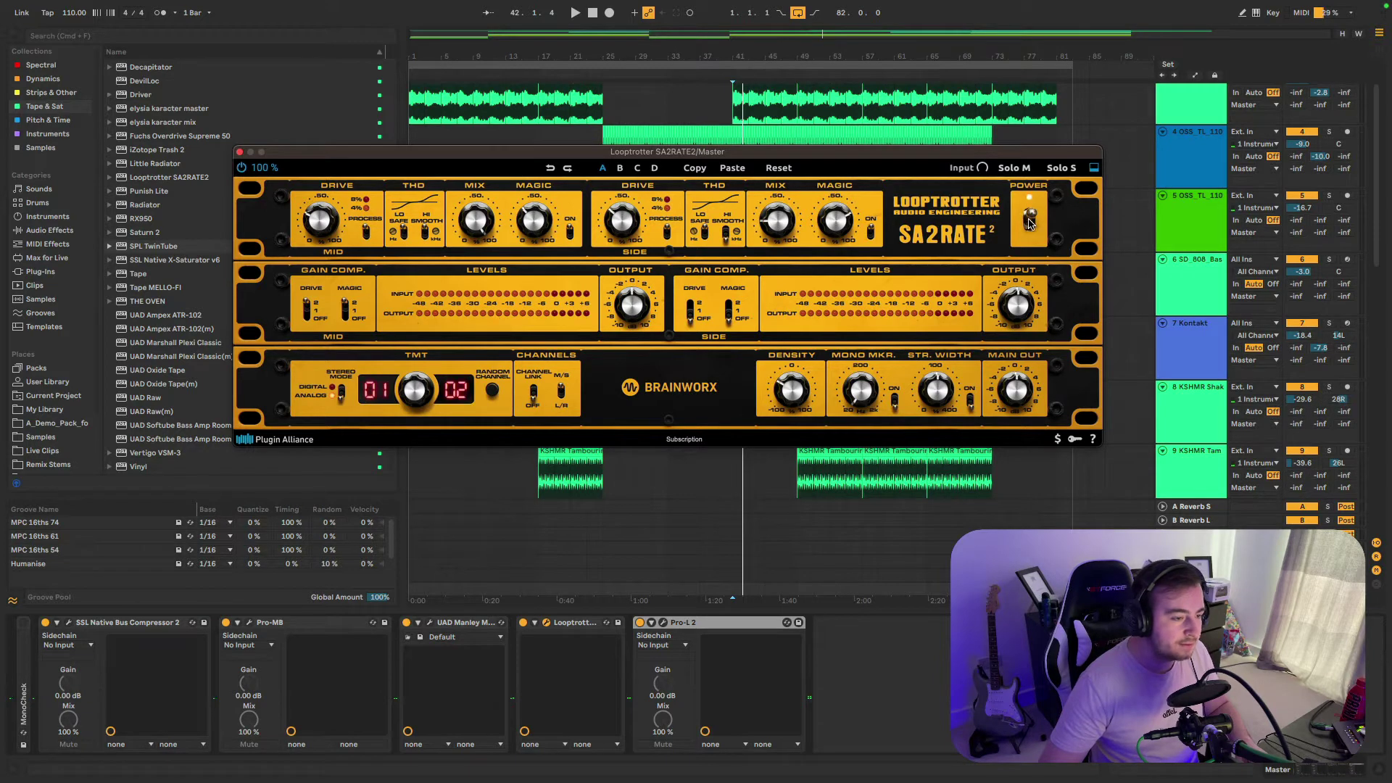
{"action": "left_click", "coordinate": [241, 168]}
{"action": "left_click", "coordinate": [241, 167]}
{"action": "left_click", "coordinate": [241, 167]}
{"action": "left_click", "coordinate": [241, 167]}
{"action": "left_click", "coordinate": [241, 167]}
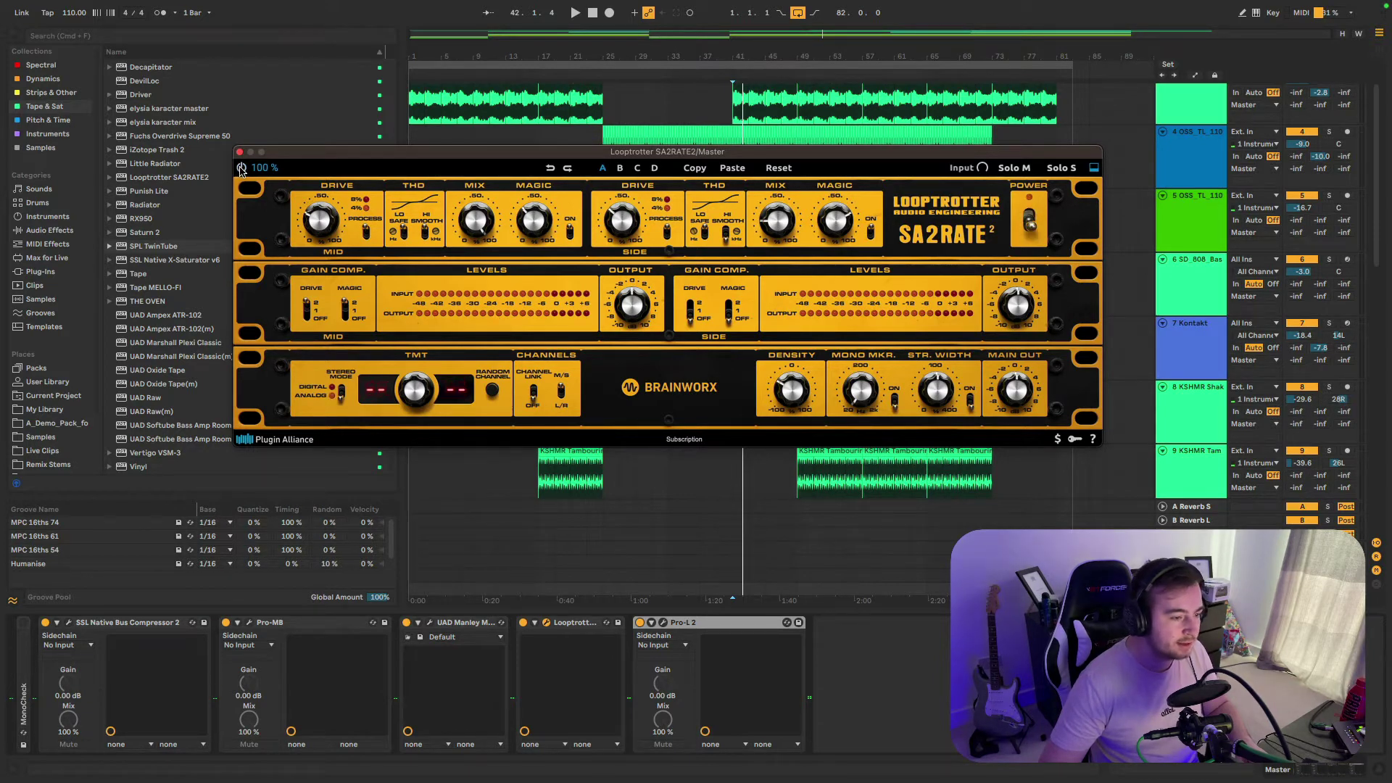
{"action": "left_click", "coordinate": [242, 167]}
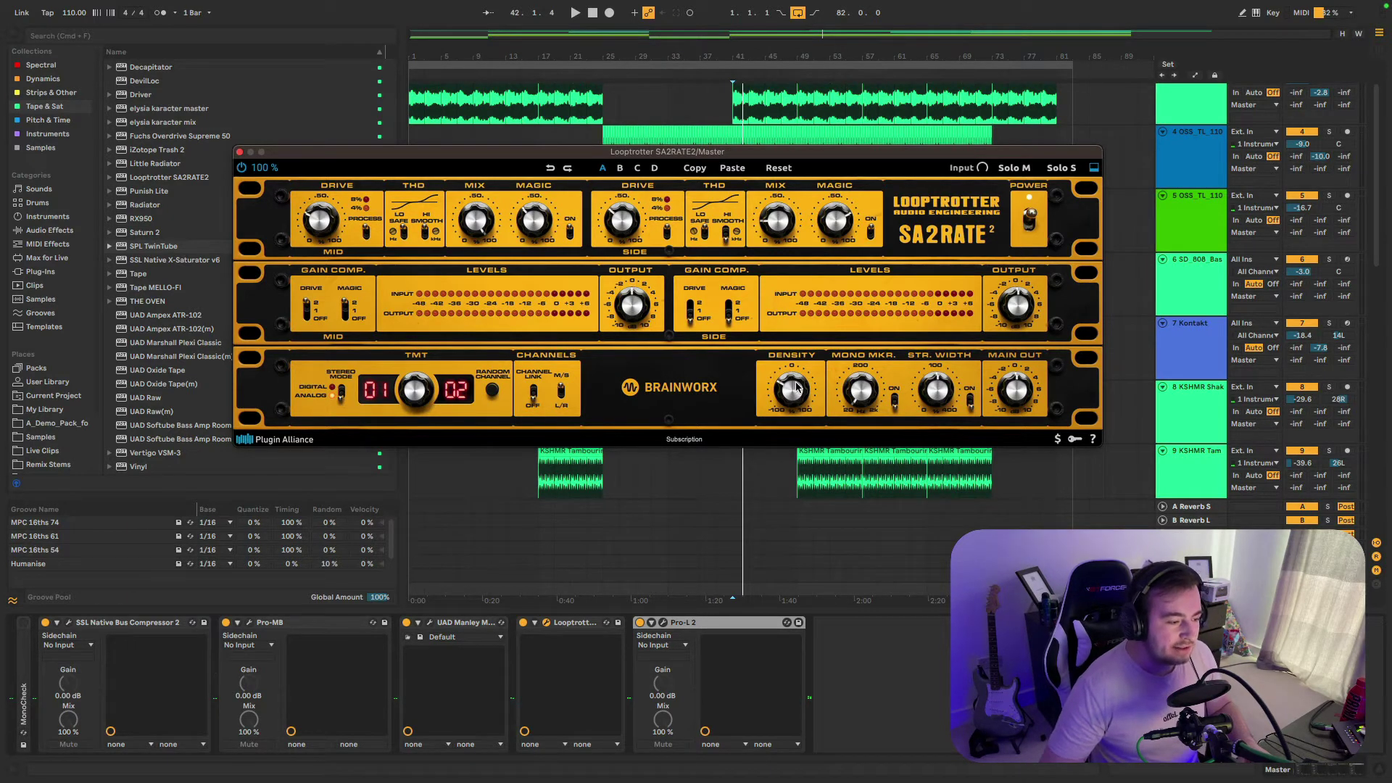
- Sweep the Density amount on SA2RATE2 while auditioning the section, and readjust it after stopping
{"action": "key", "text": "space"}
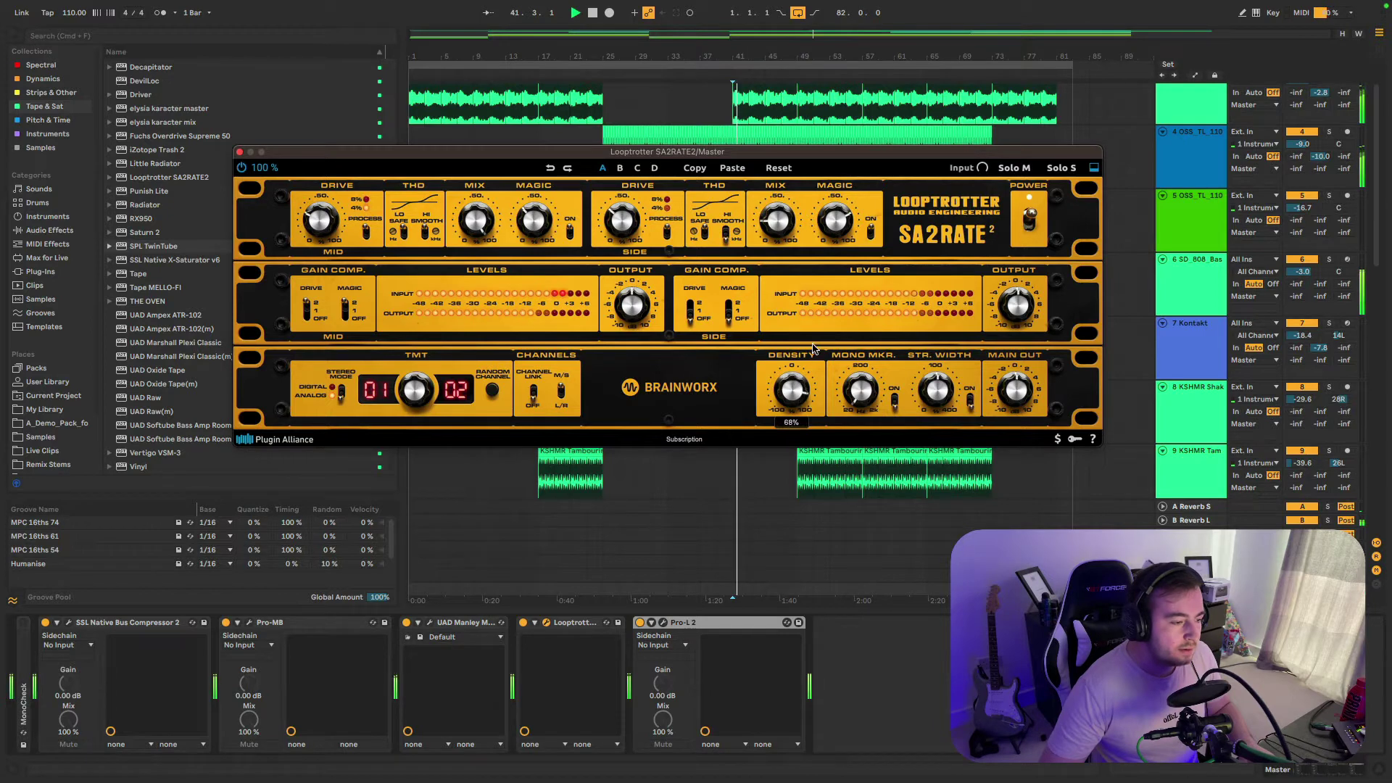
{"action": "mouse_move", "coordinate": [804, 371]}
{"action": "left_mouse_down"}
{"action": "mouse_move", "coordinate": [803, 391]}
{"action": "mouse_move", "coordinate": [824, 351]}
{"action": "mouse_move", "coordinate": [814, 403]}
{"action": "mouse_move", "coordinate": [793, 409]}
{"action": "mouse_move", "coordinate": [797, 390]}
{"action": "left_mouse_up"}
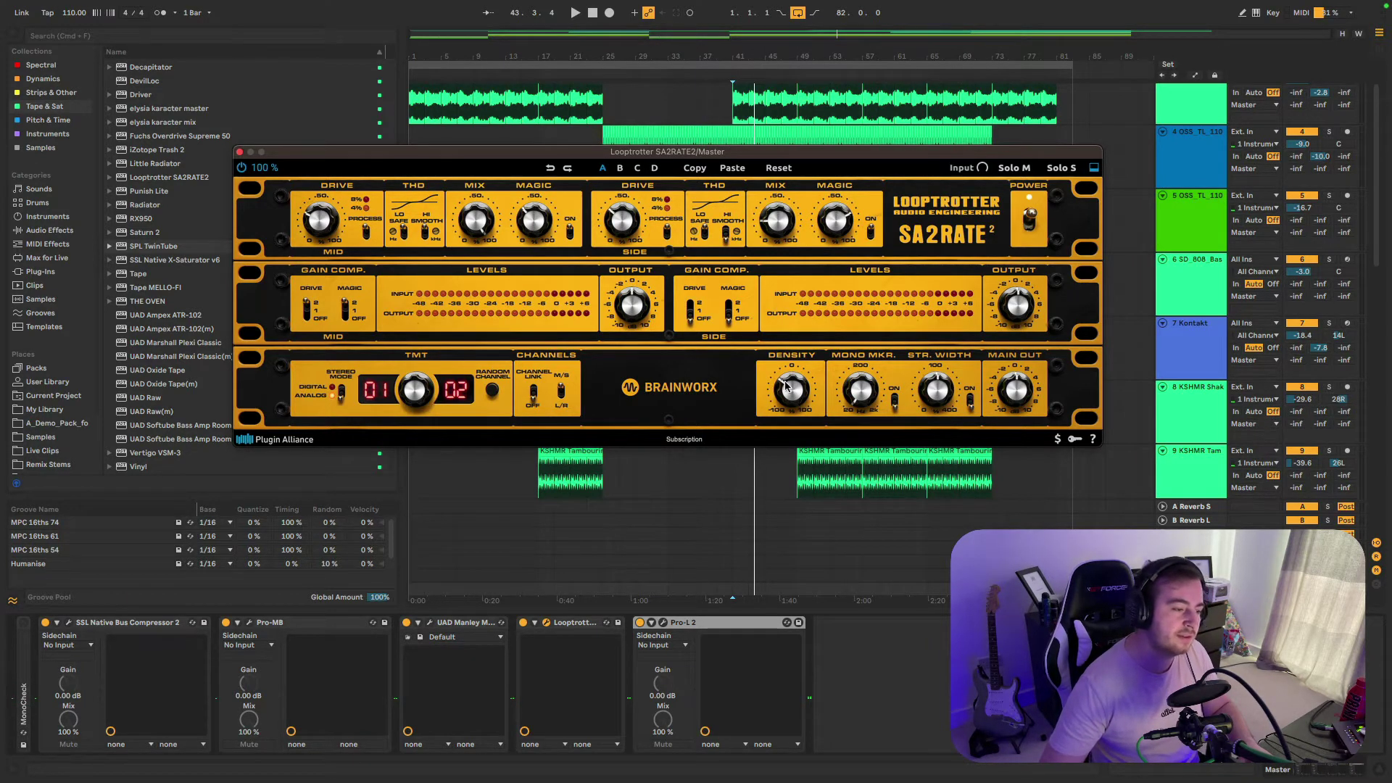
{"action": "mouse_move", "coordinate": [807, 392]}
{"action": "left_mouse_down"}
{"action": "mouse_move", "coordinate": [814, 350]}
{"action": "mouse_move", "coordinate": [795, 411]}
{"action": "mouse_move", "coordinate": [822, 364]}
{"action": "mouse_move", "coordinate": [795, 394]}
{"action": "left_mouse_up"}
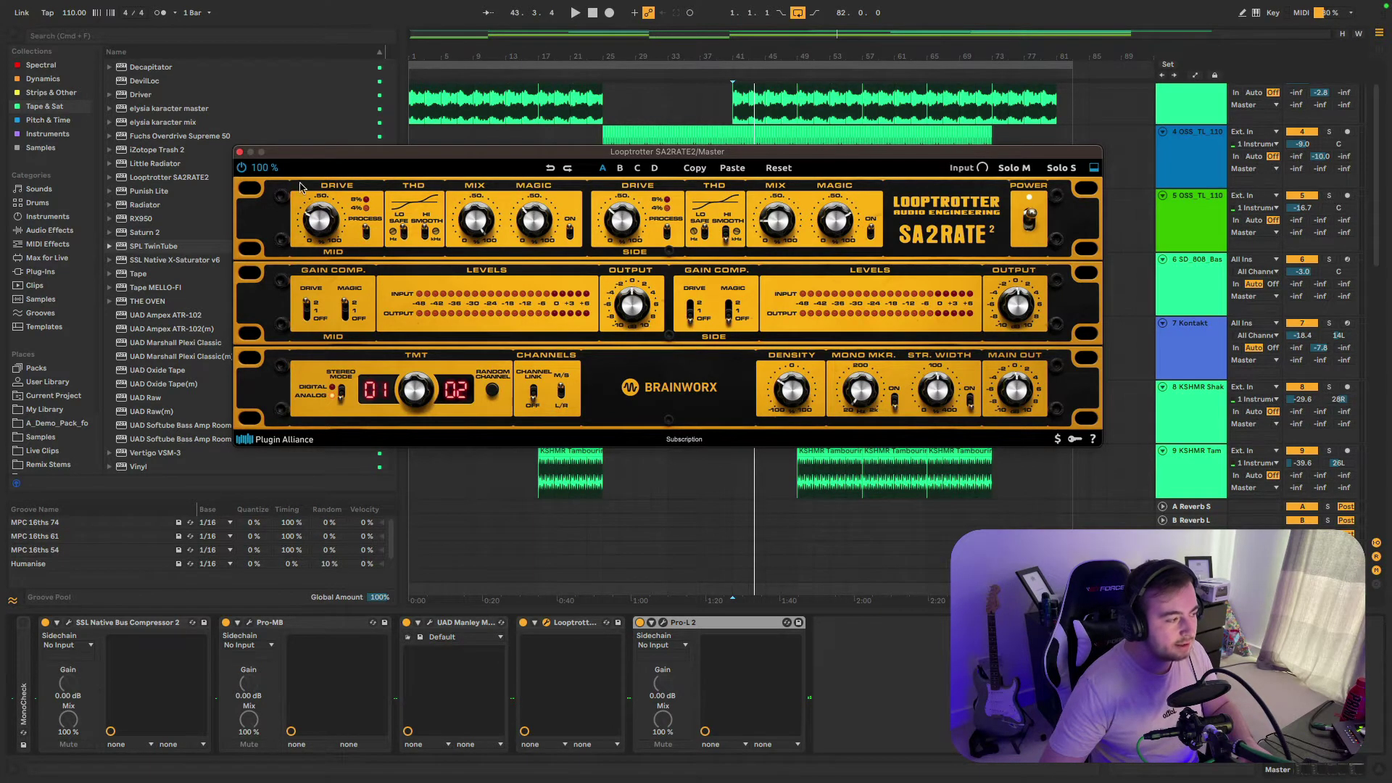
- Look through the plugins in the Tape & Sat collection and reposition the SA2RATE2 window over the arrangement
{"action": "scroll", "coordinate": [160, 152], "scroll_direction": "up", "scroll_amount": 5}
{"action": "scroll", "coordinate": [656, 283], "scroll_direction": "up", "scroll_amount": 3}
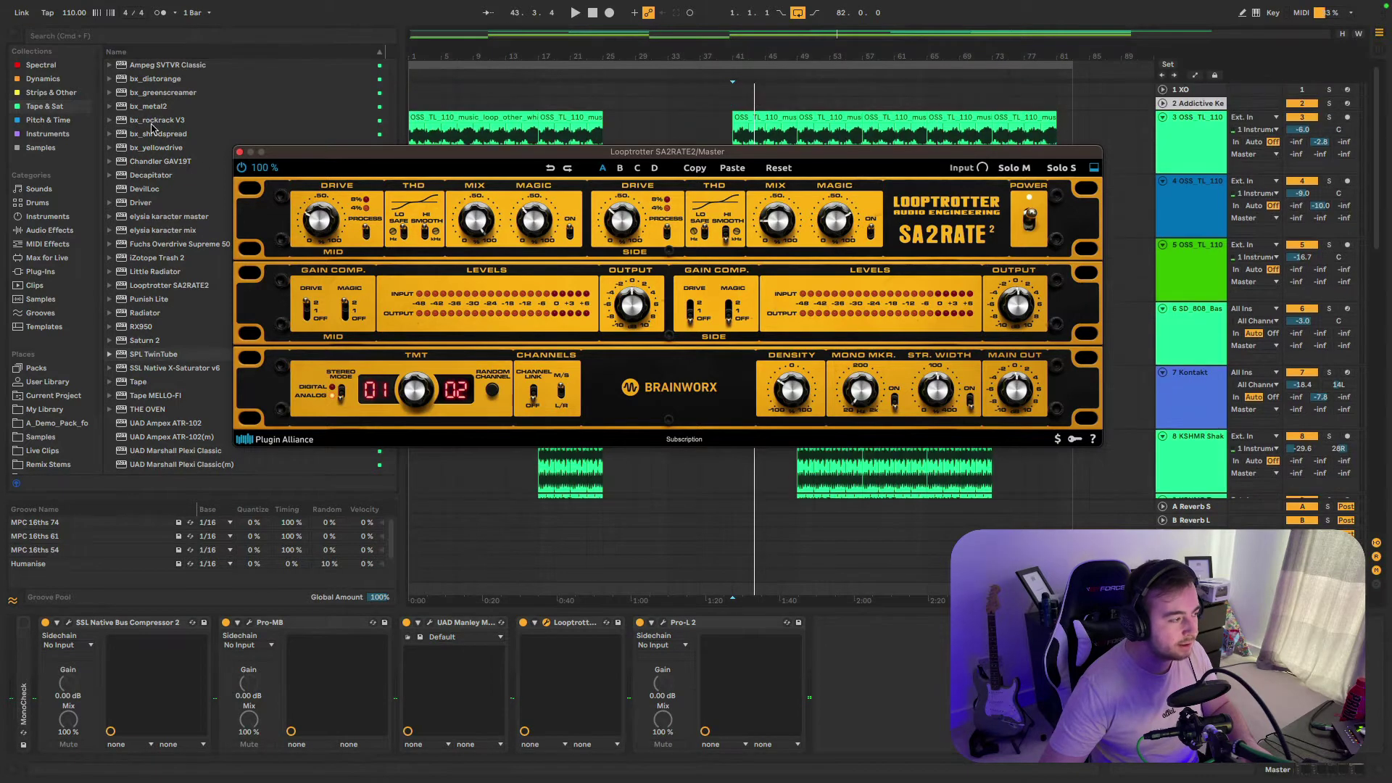
{"action": "scroll", "coordinate": [179, 204], "scroll_direction": "down", "scroll_amount": 2}
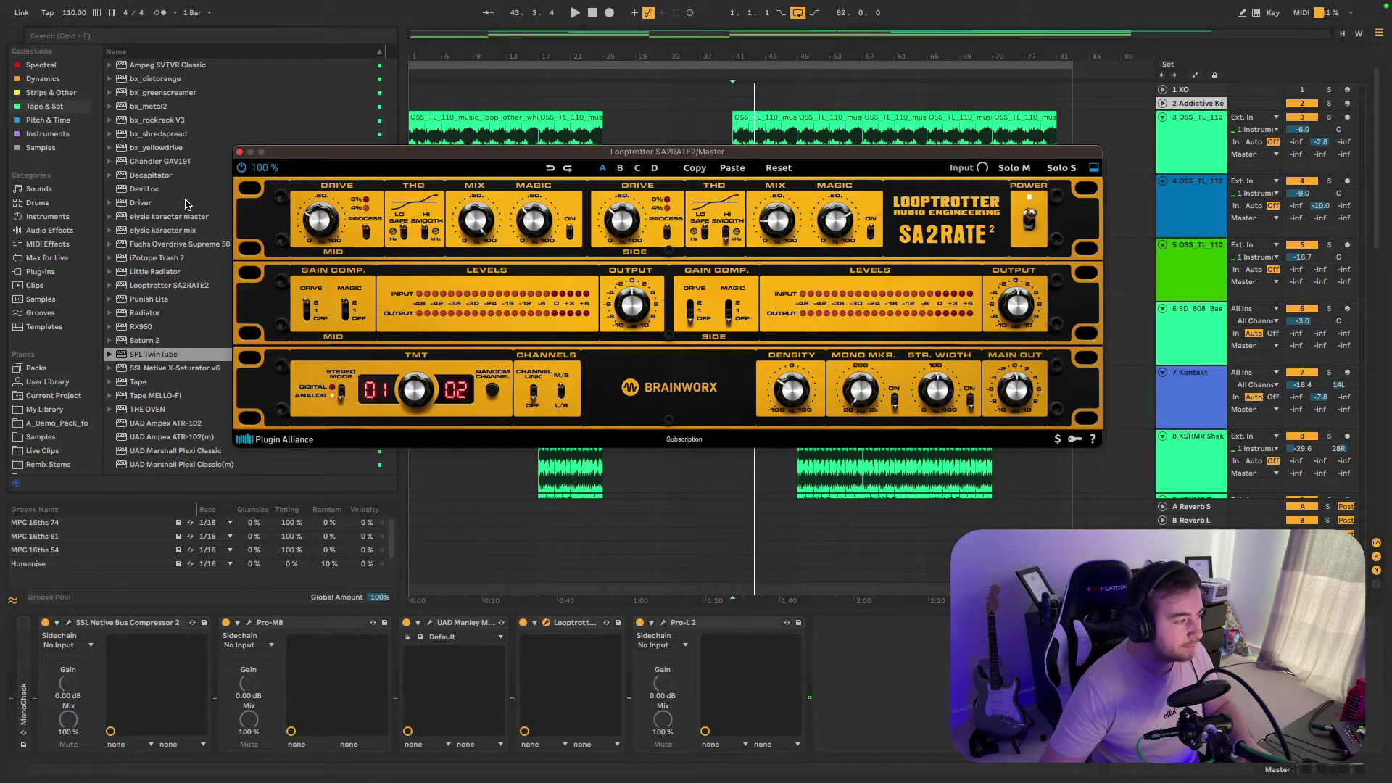
{"action": "scroll", "coordinate": [167, 266], "scroll_direction": "down", "scroll_amount": 5}
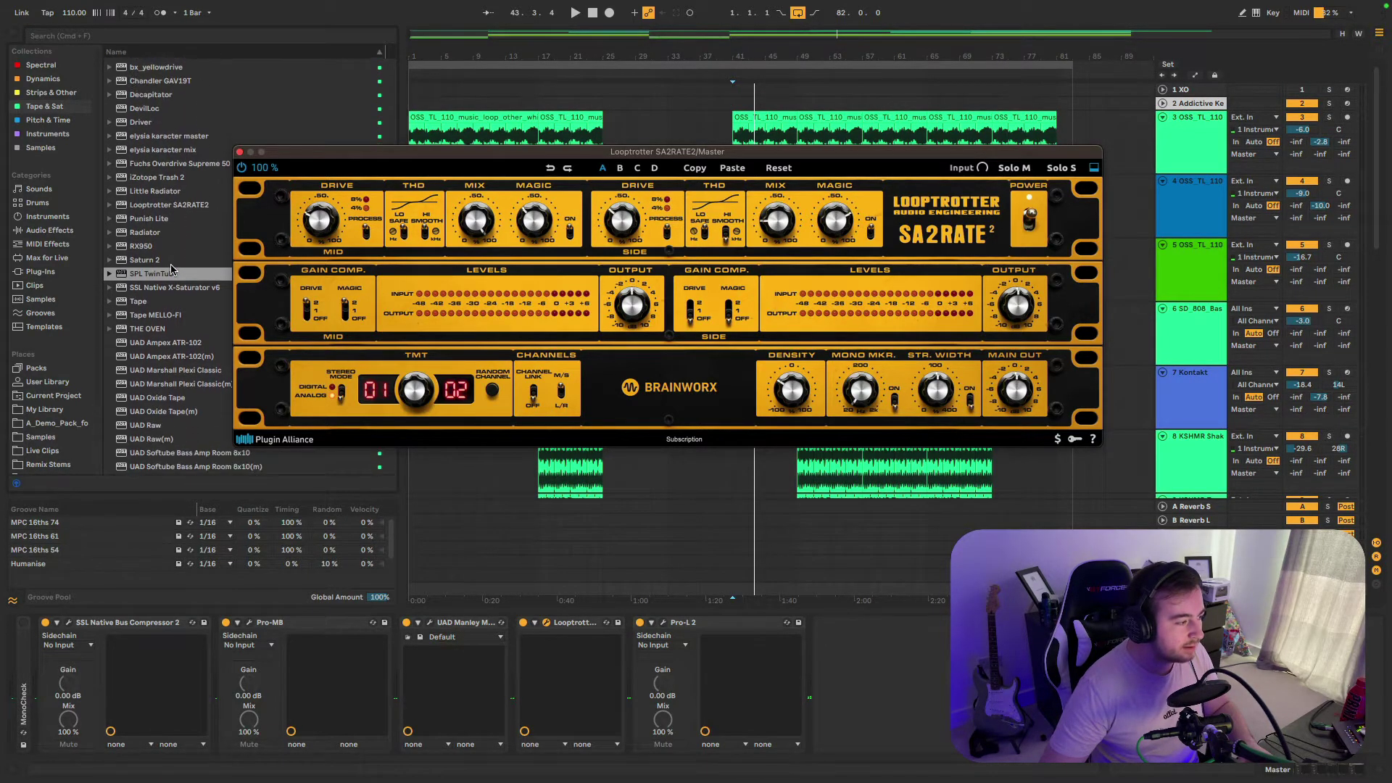
{"action": "left_click_drag", "start_coordinate": [772, 152], "coordinate": [717, 197]}
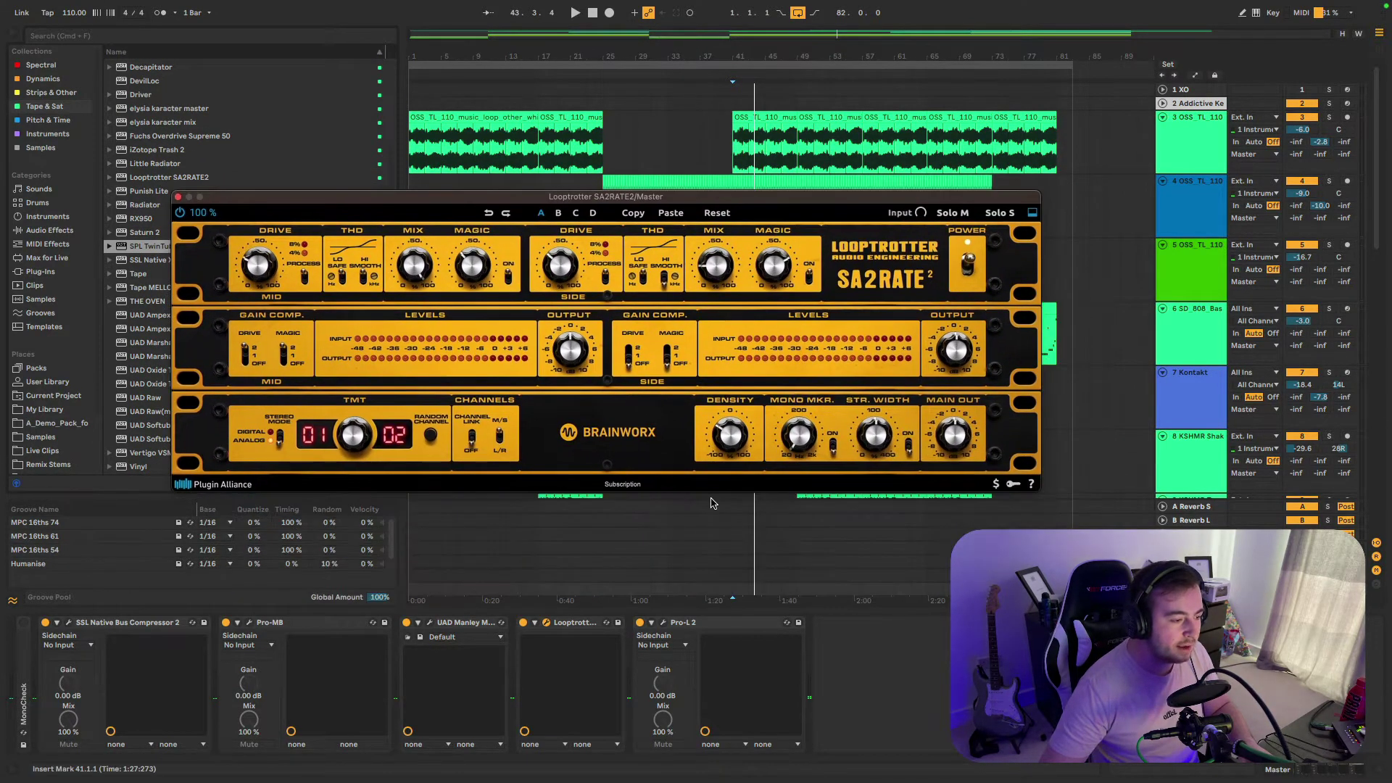
- Vary SA2RATE2's Density and Mono Maker frequency while auditioning the section
{"action": "key", "text": "space"}
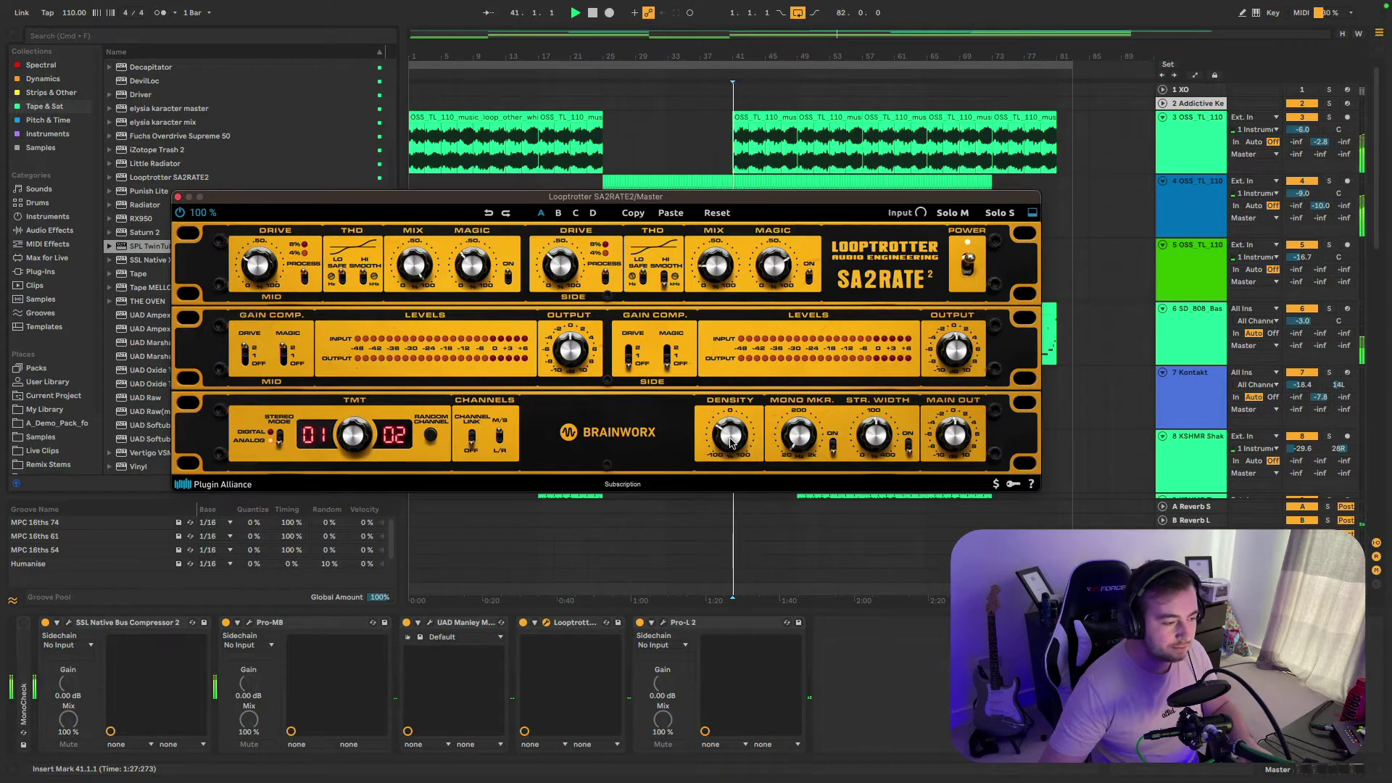
{"action": "mouse_move", "coordinate": [730, 436]}
{"action": "left_mouse_down"}
{"action": "mouse_move", "coordinate": [737, 445]}
{"action": "mouse_move", "coordinate": [753, 413]}
{"action": "mouse_move", "coordinate": [742, 445]}
{"action": "left_mouse_up"}
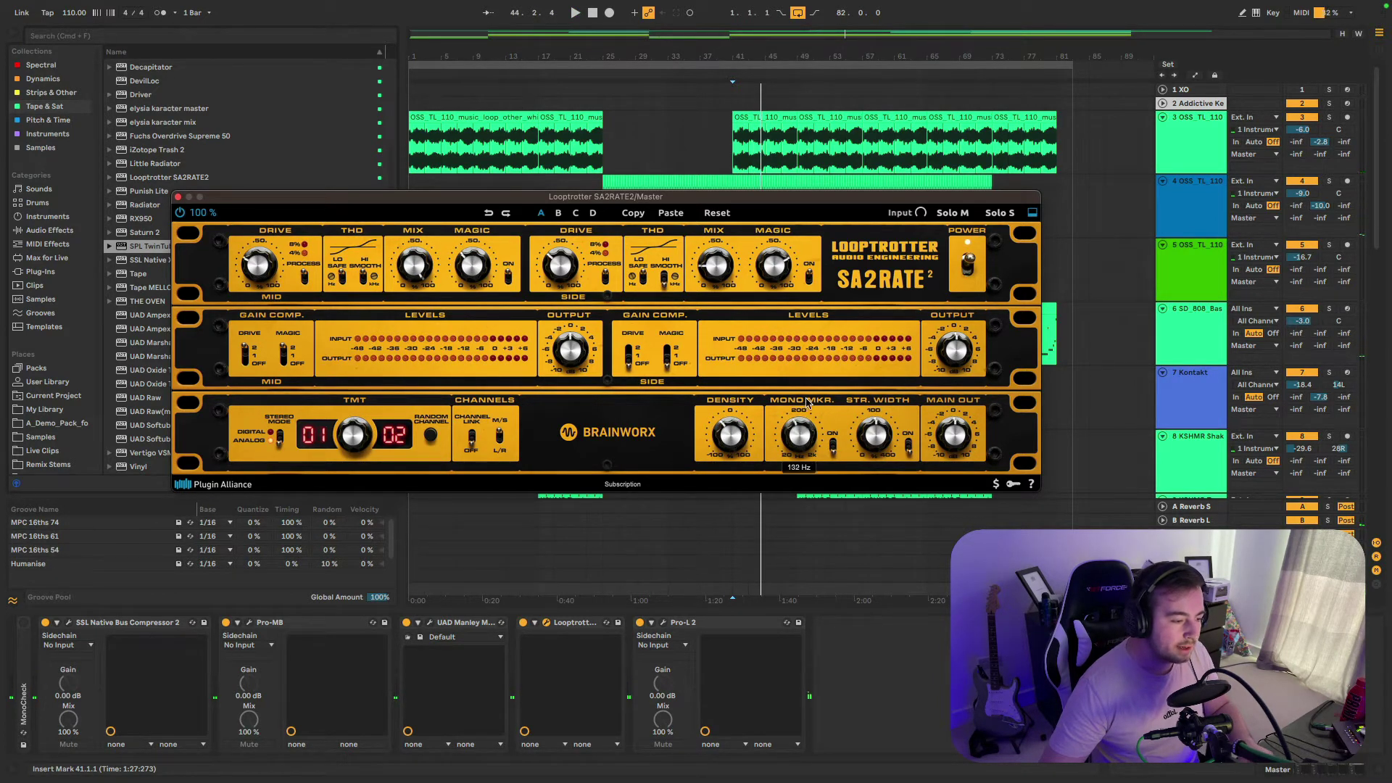
{"action": "key", "text": "space"}
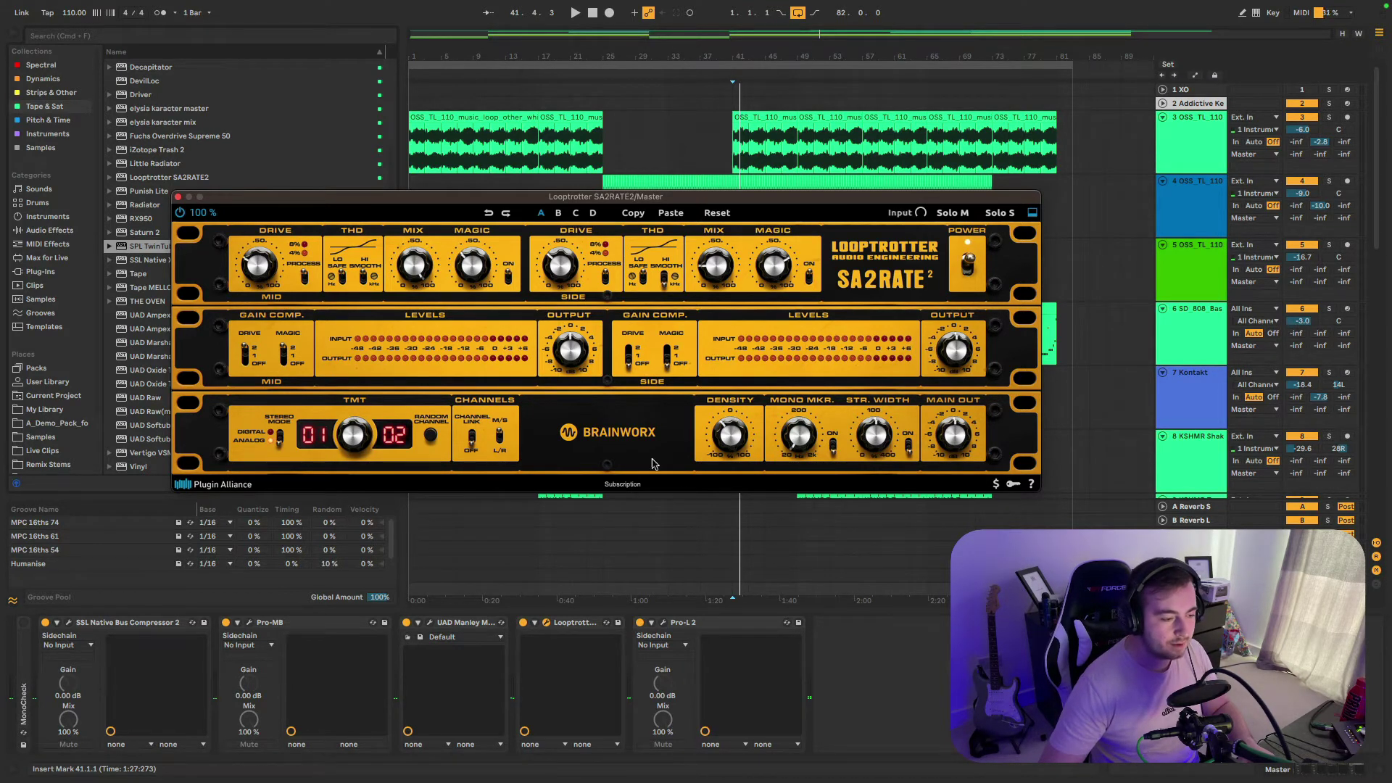
{"action": "left_click_drag", "start_coordinate": [800, 440], "coordinate": [802, 445]}
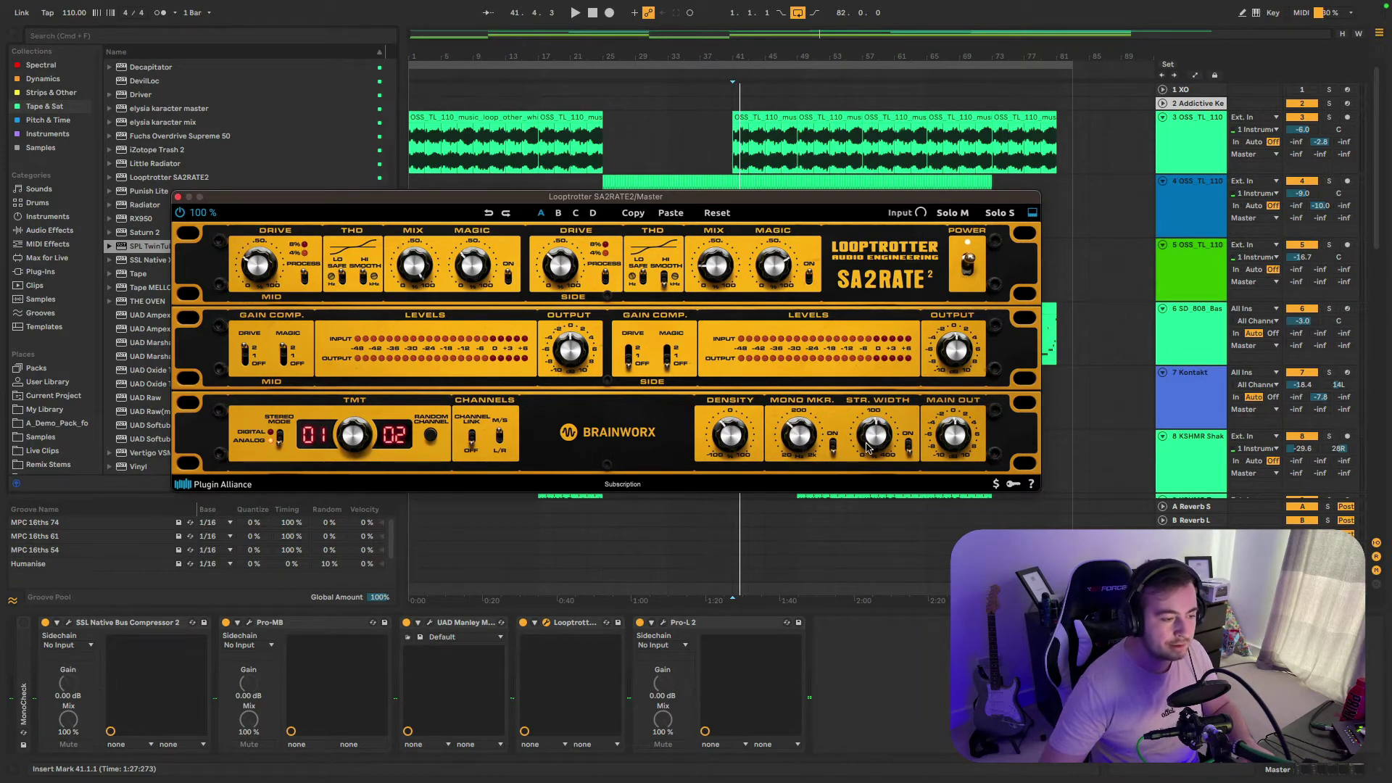
{"action": "left_click", "coordinate": [841, 496]}
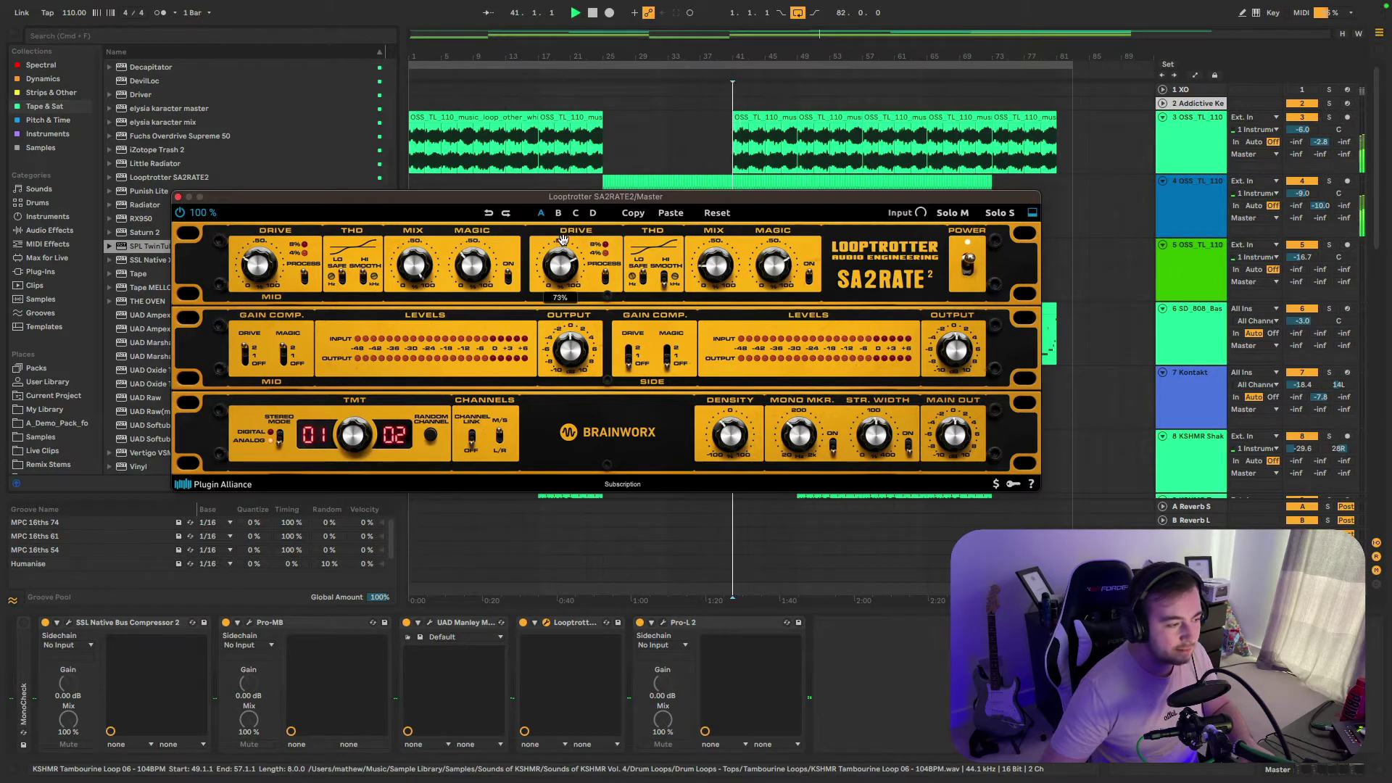
{"action": "left_click_drag", "start_coordinate": [812, 434], "coordinate": [815, 417]}
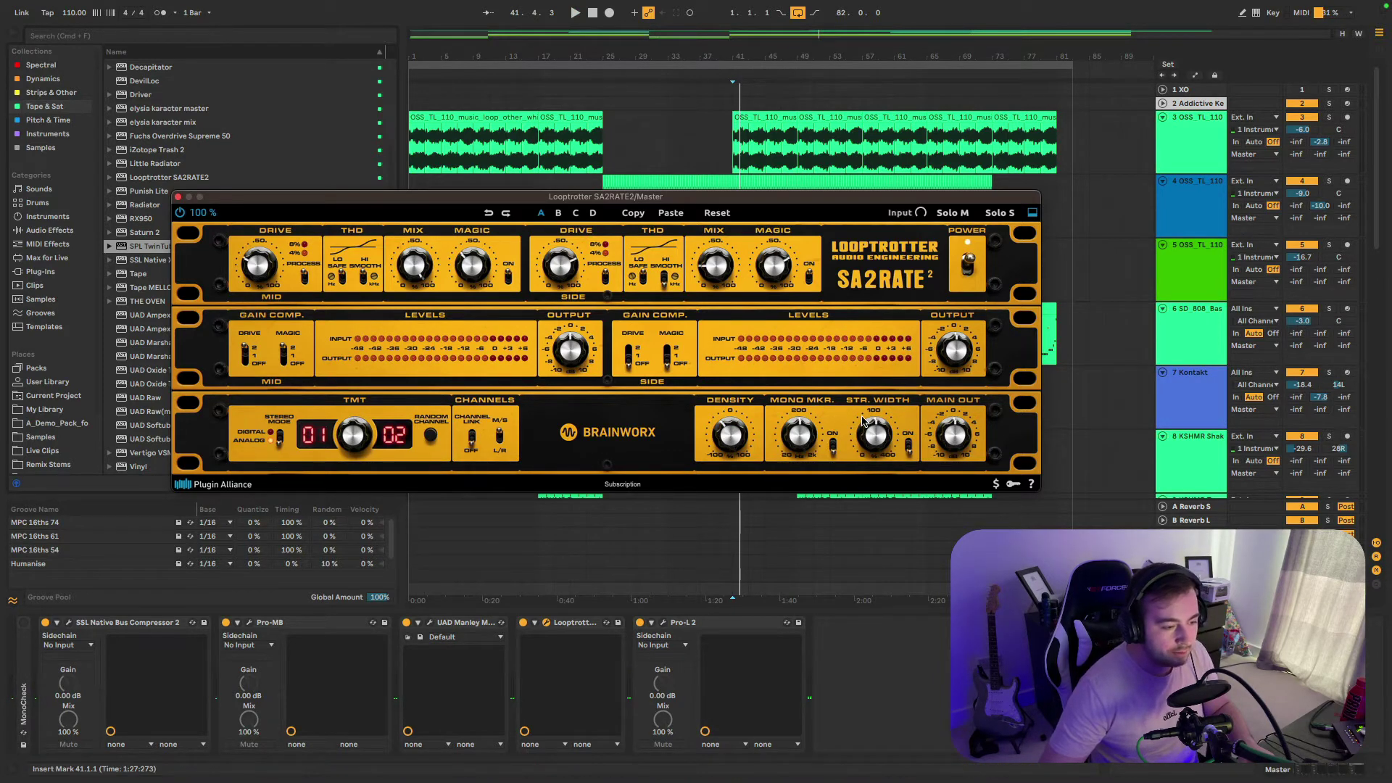
- Audition the section with SA2RATE2's Stereo Width at 135%, and compare it against the bypassed plugin
{"action": "mouse_move", "coordinate": [865, 426]}
{"action": "key", "text": "space"}
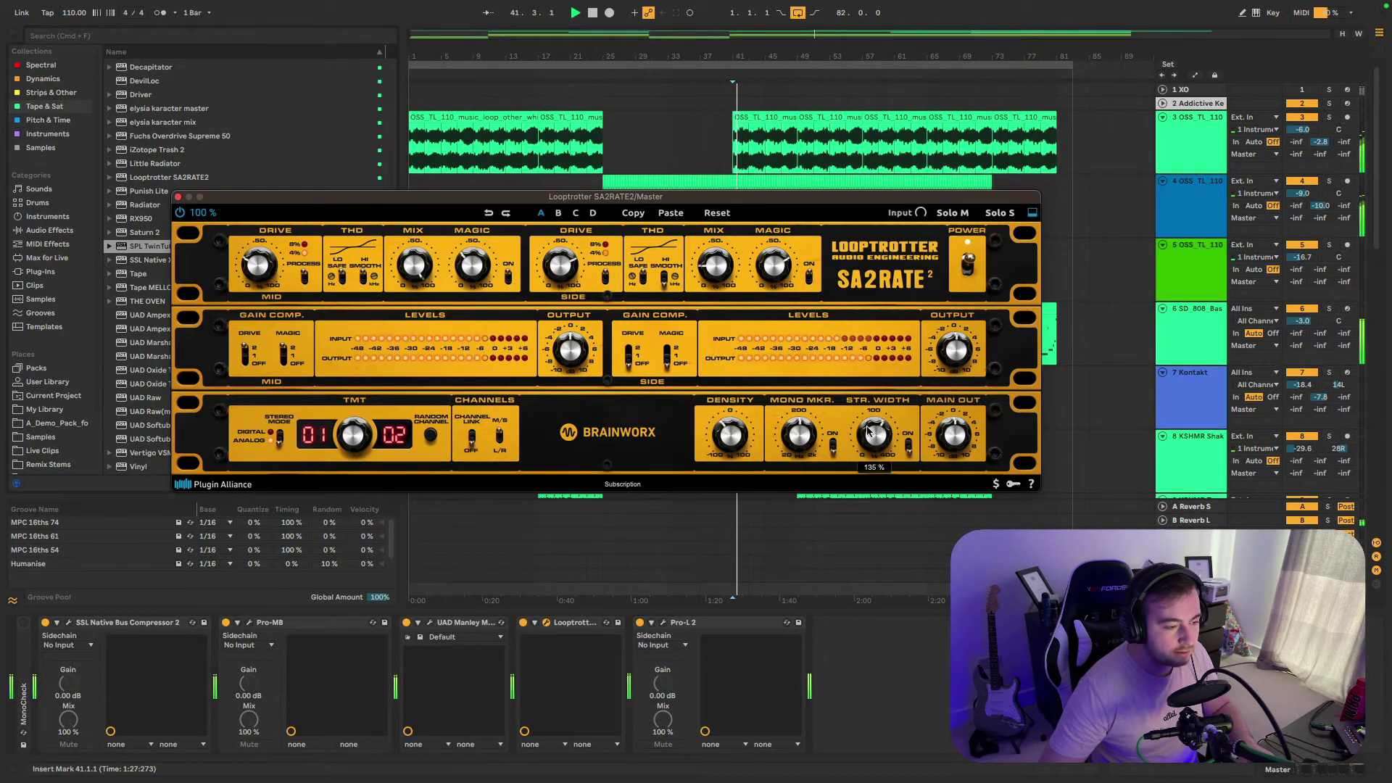
{"action": "left_click", "coordinate": [180, 213]}
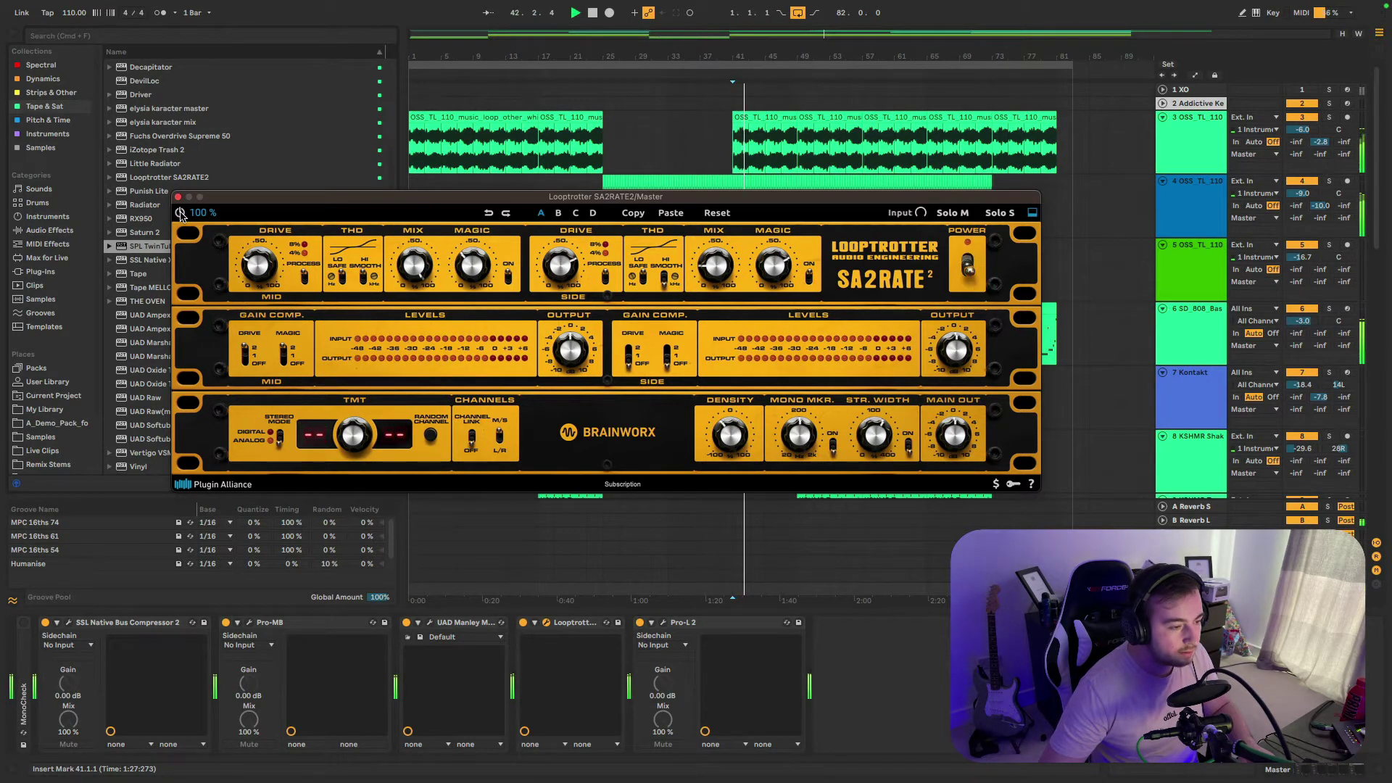
{"action": "left_click", "coordinate": [180, 213]}
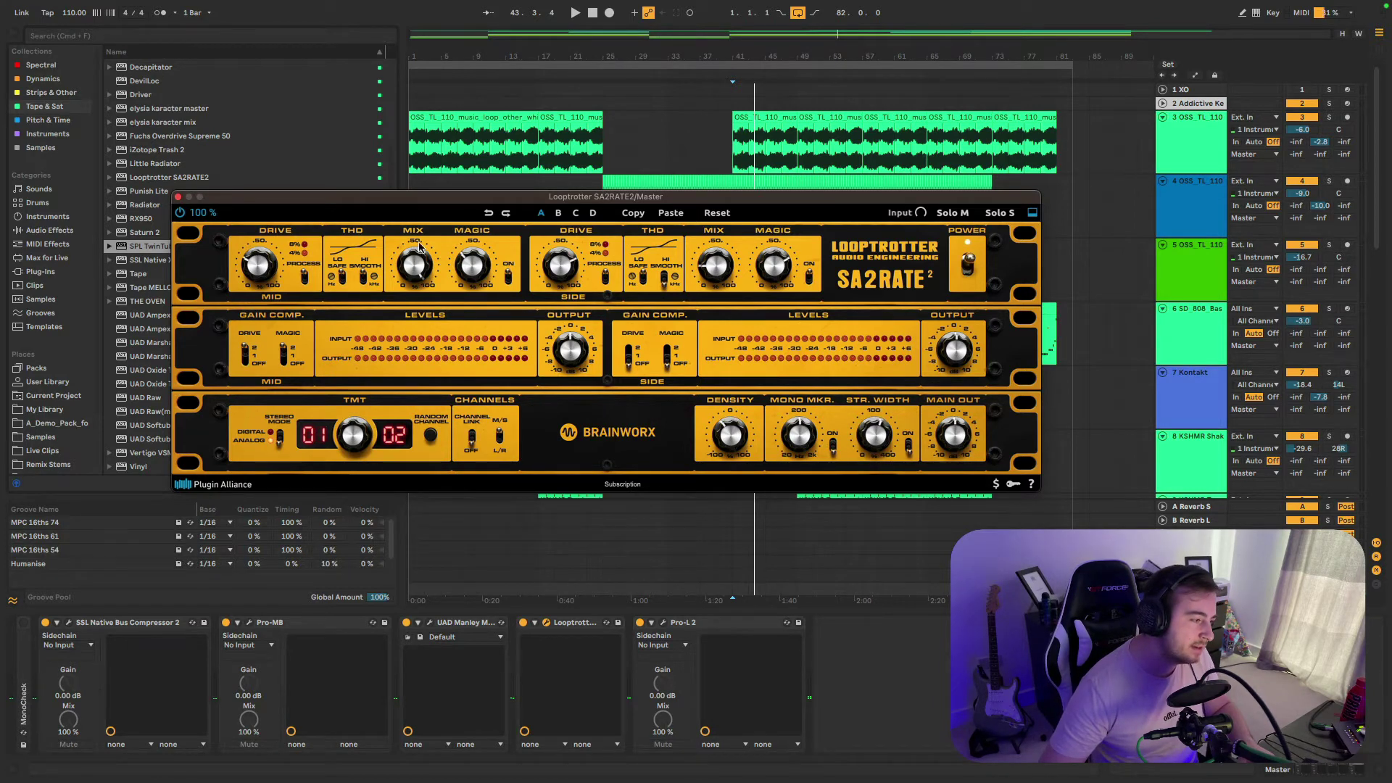
- Move the SA2RATE2 window and switch between setting slots A and B, finishing on A
{"action": "left_click_drag", "start_coordinate": [433, 201], "coordinate": [553, 247]}
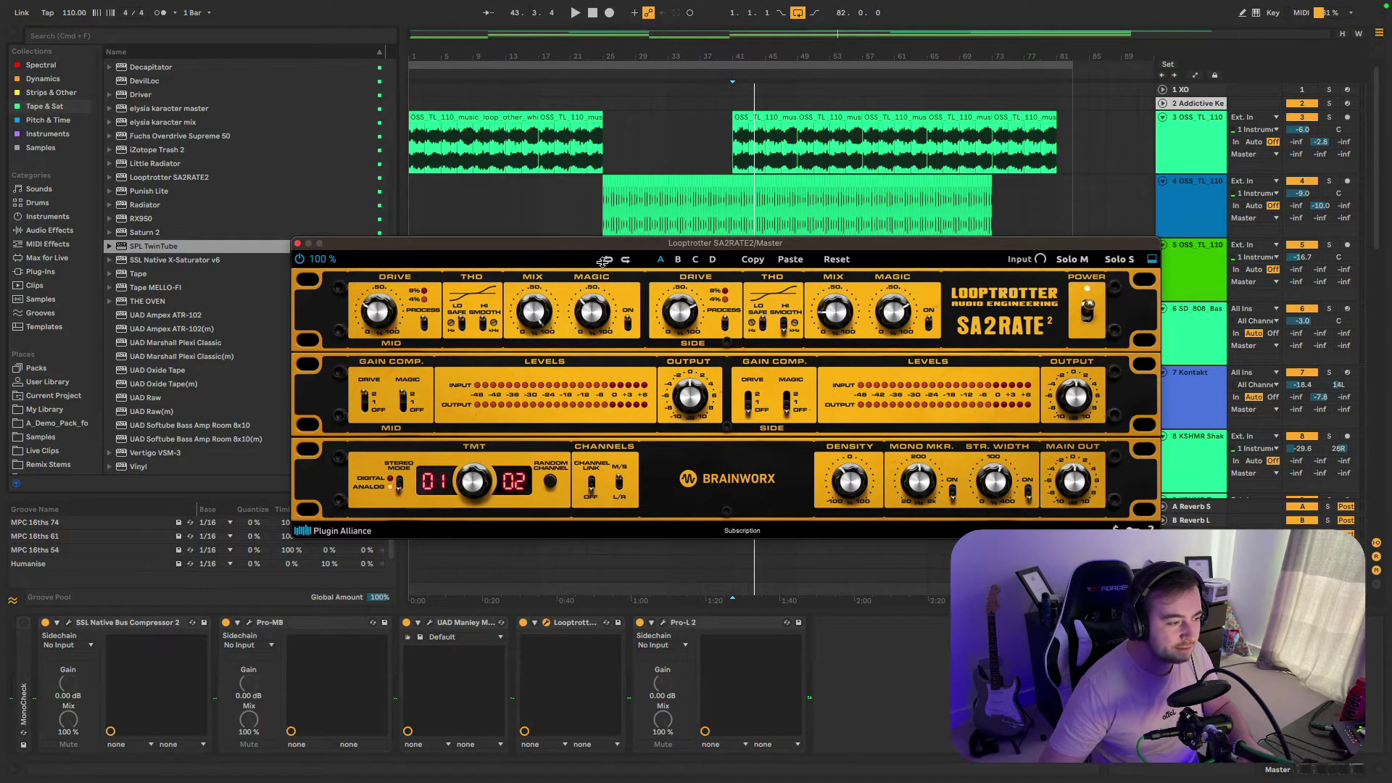
{"action": "left_click", "coordinate": [678, 260]}
{"action": "left_click", "coordinate": [661, 259]}
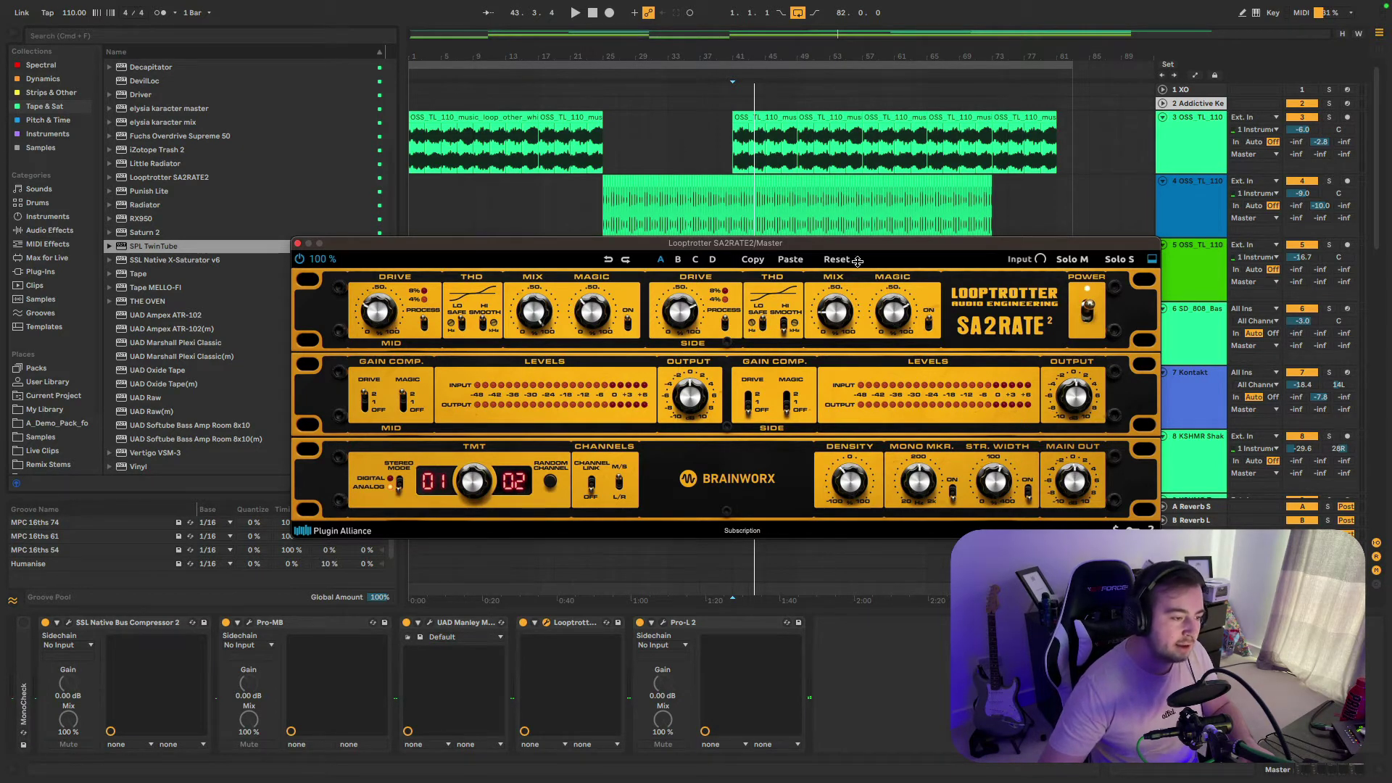
{"action": "left_click", "coordinate": [677, 260]}
{"action": "left_click", "coordinate": [661, 260]}
{"action": "left_click", "coordinate": [677, 259]}
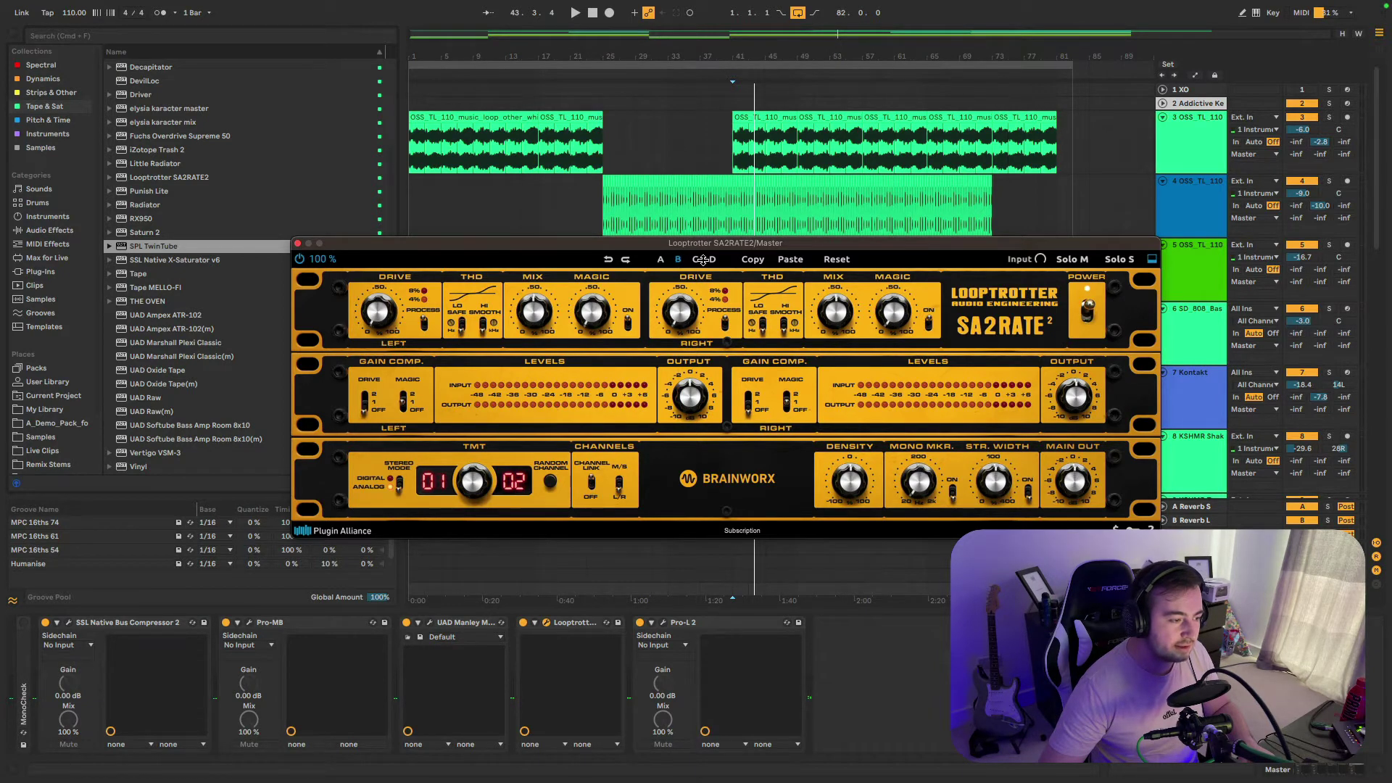
{"action": "left_click", "coordinate": [661, 259]}
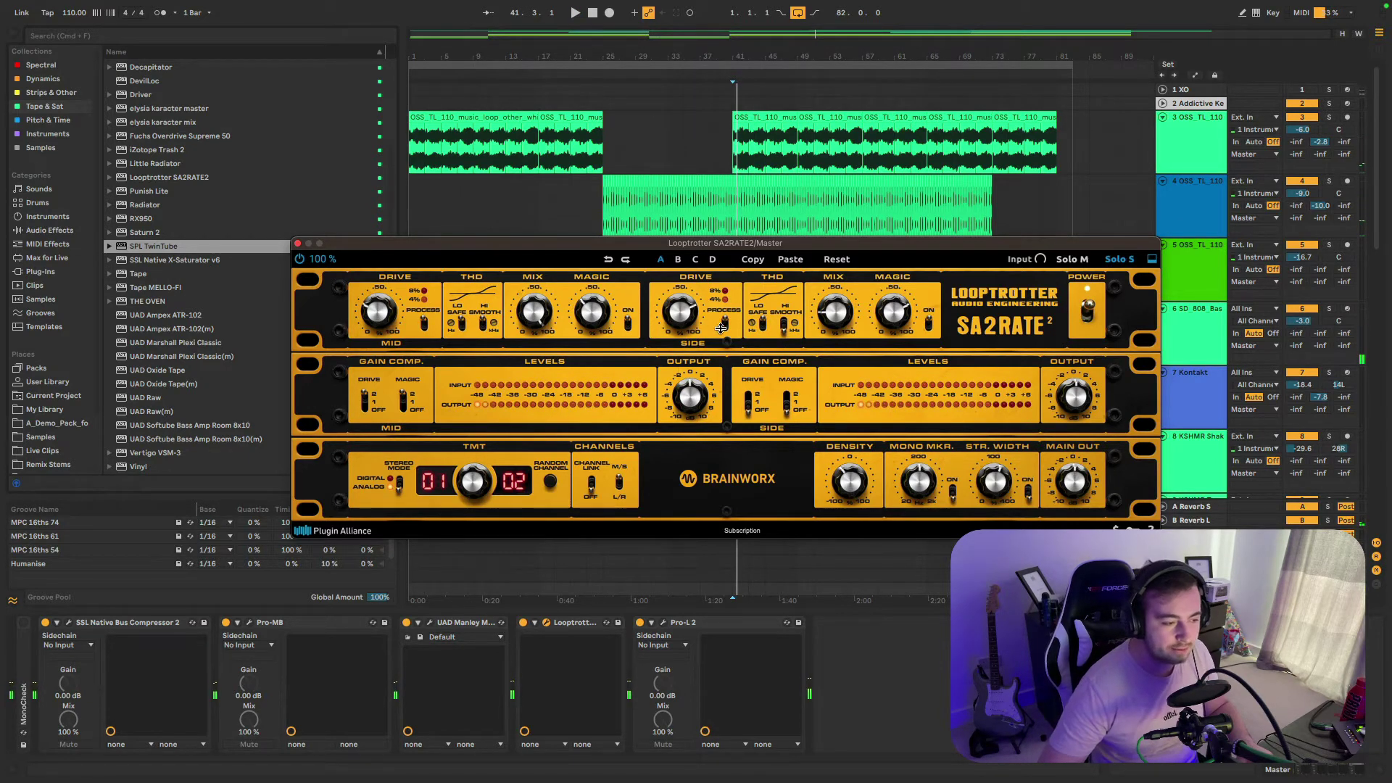
- Solo SA2RATE2's mid signal and set the channel mode to L/R
{"action": "left_click", "coordinate": [1065, 258]}
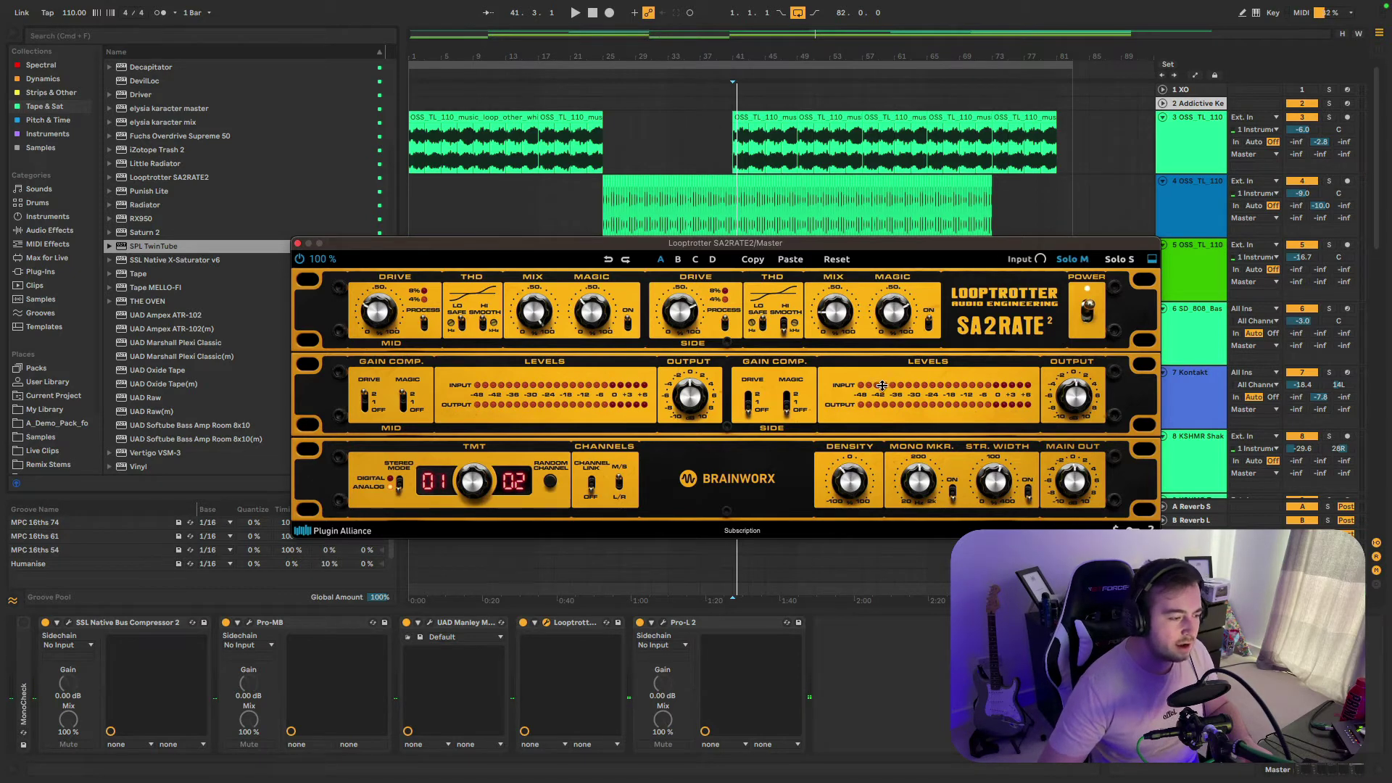
{"action": "left_click", "coordinate": [620, 484]}
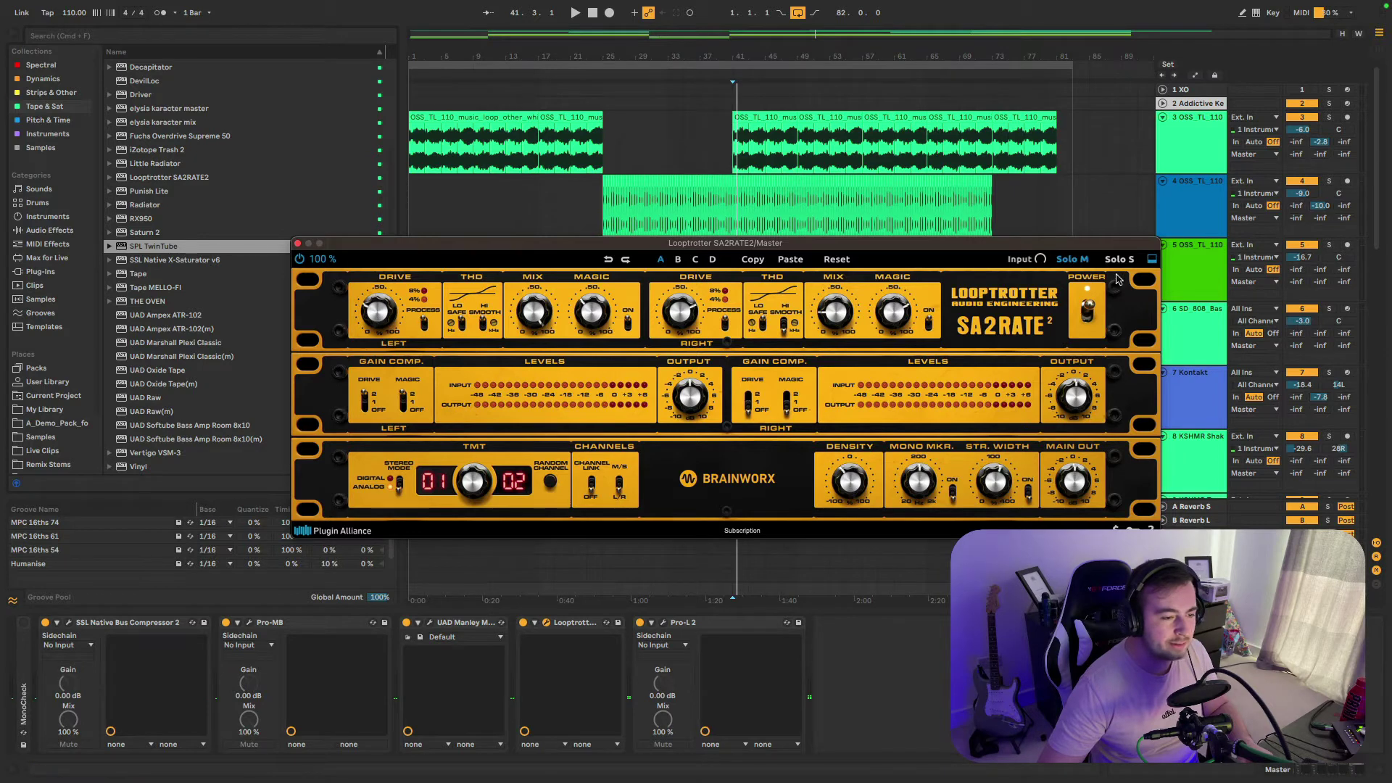
- Toggle SA2RATE2's mid and side solos while auditioning the section in L/R mode, leaving both solos off
{"action": "key", "text": "space"}
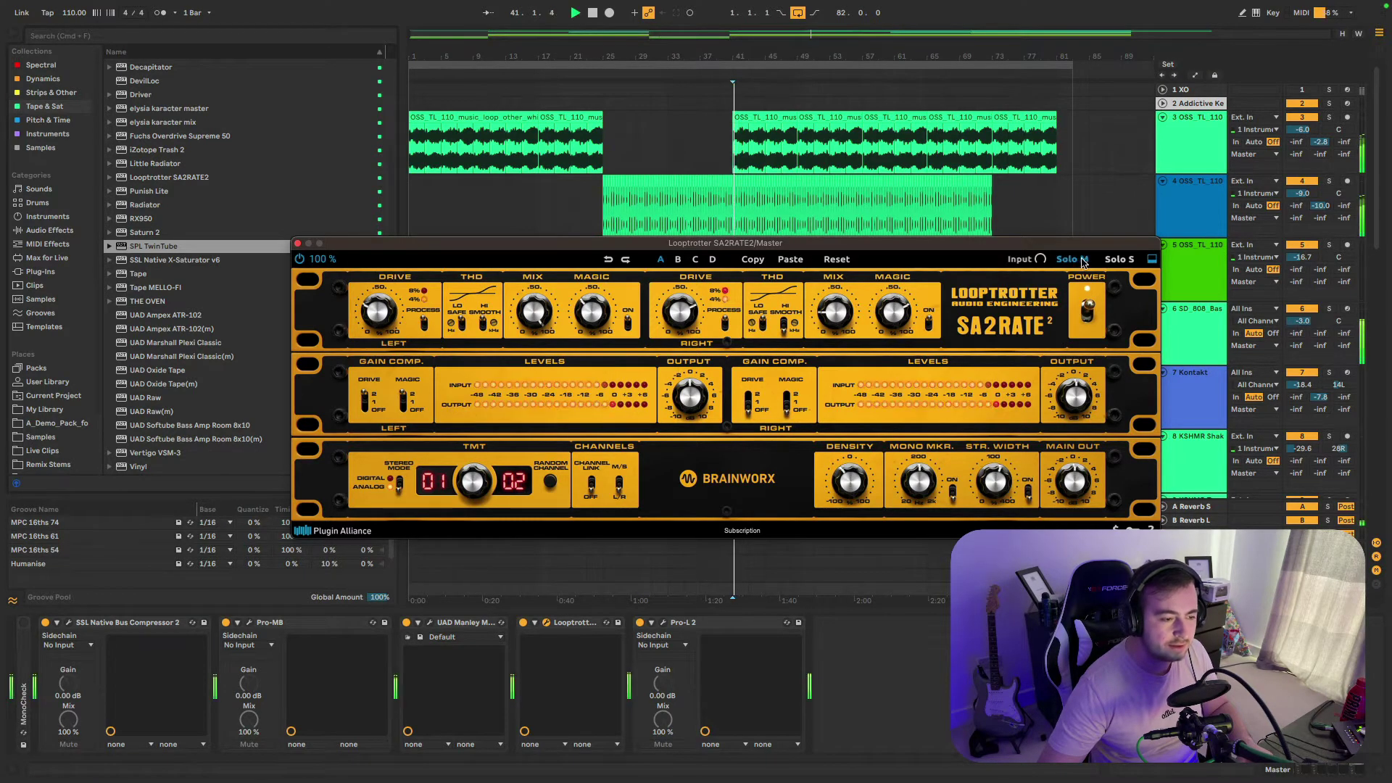
{"action": "left_click", "coordinate": [1073, 261]}
{"action": "left_click", "coordinate": [1078, 261]}
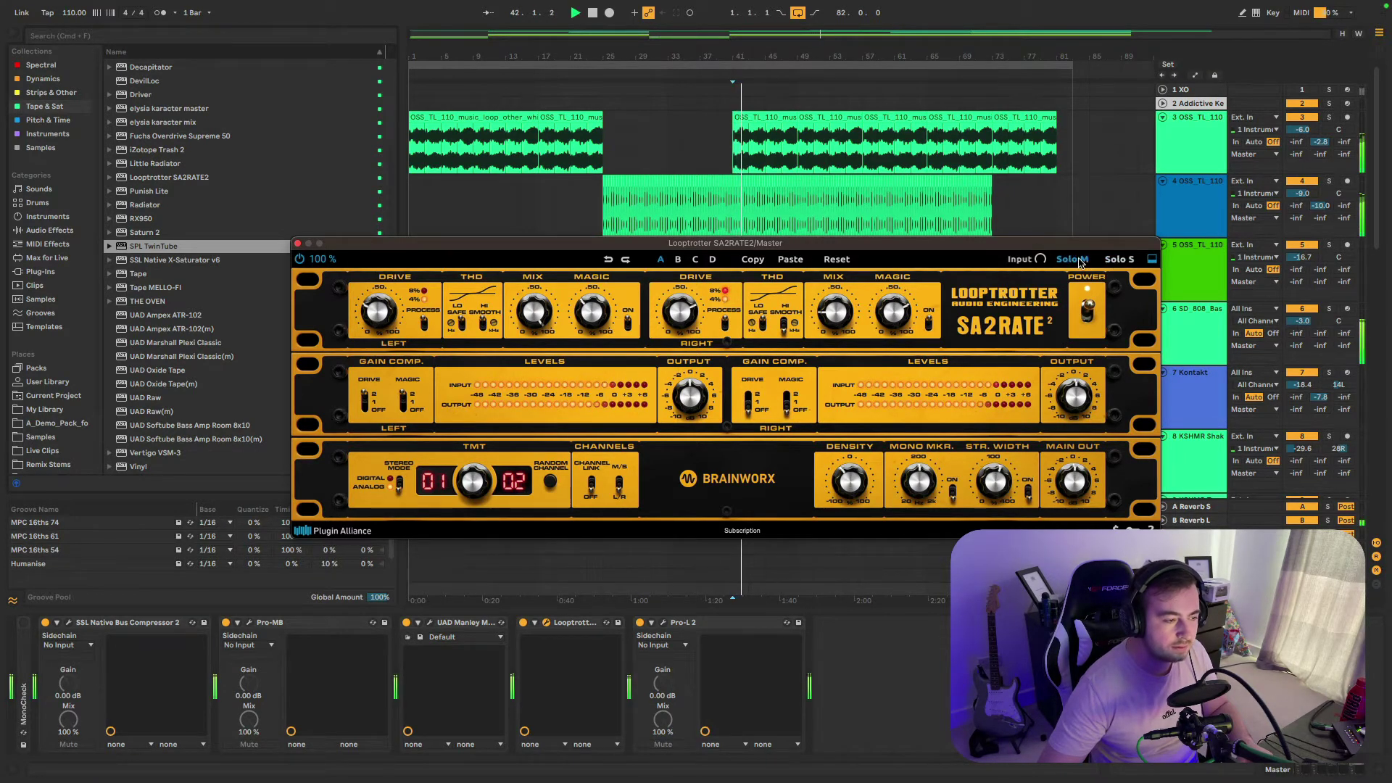
{"action": "left_click", "coordinate": [1080, 264]}
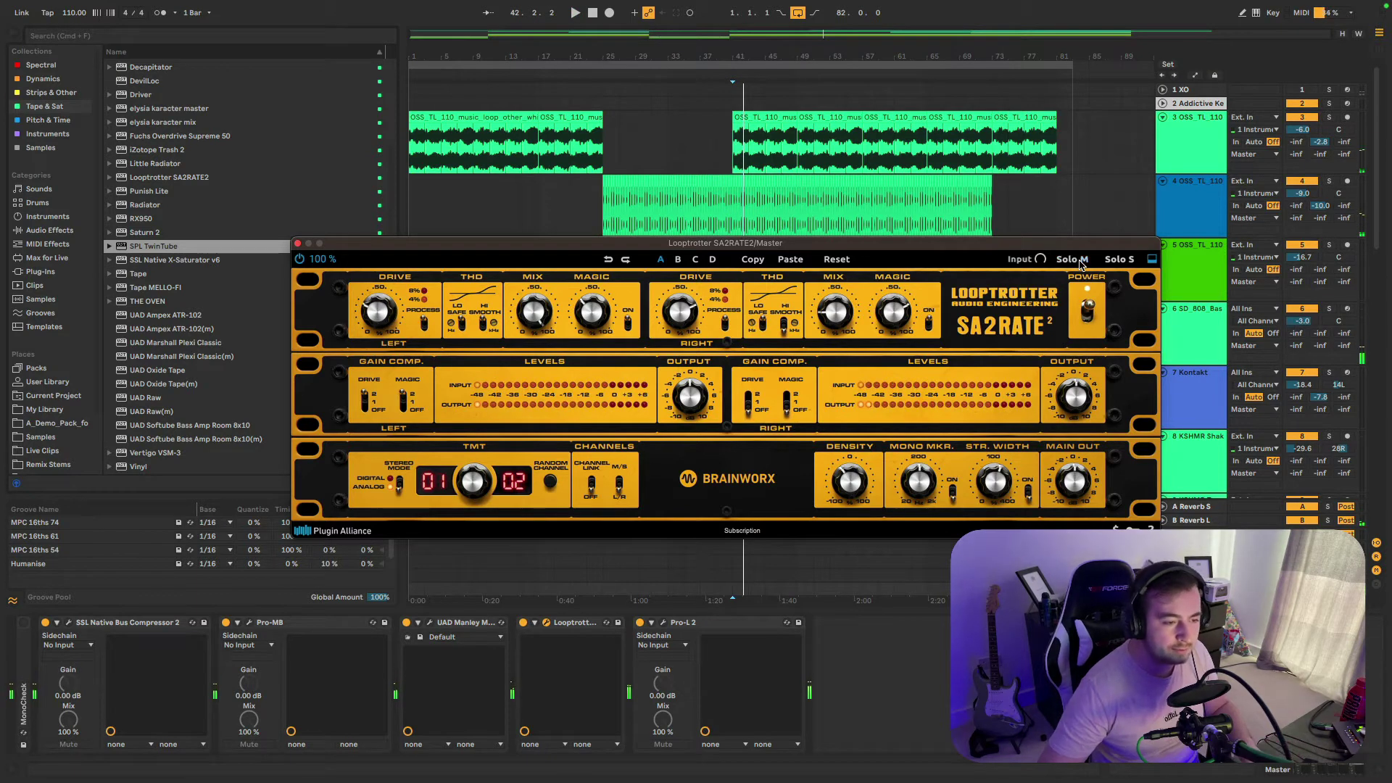
{"action": "left_click", "coordinate": [1083, 263]}
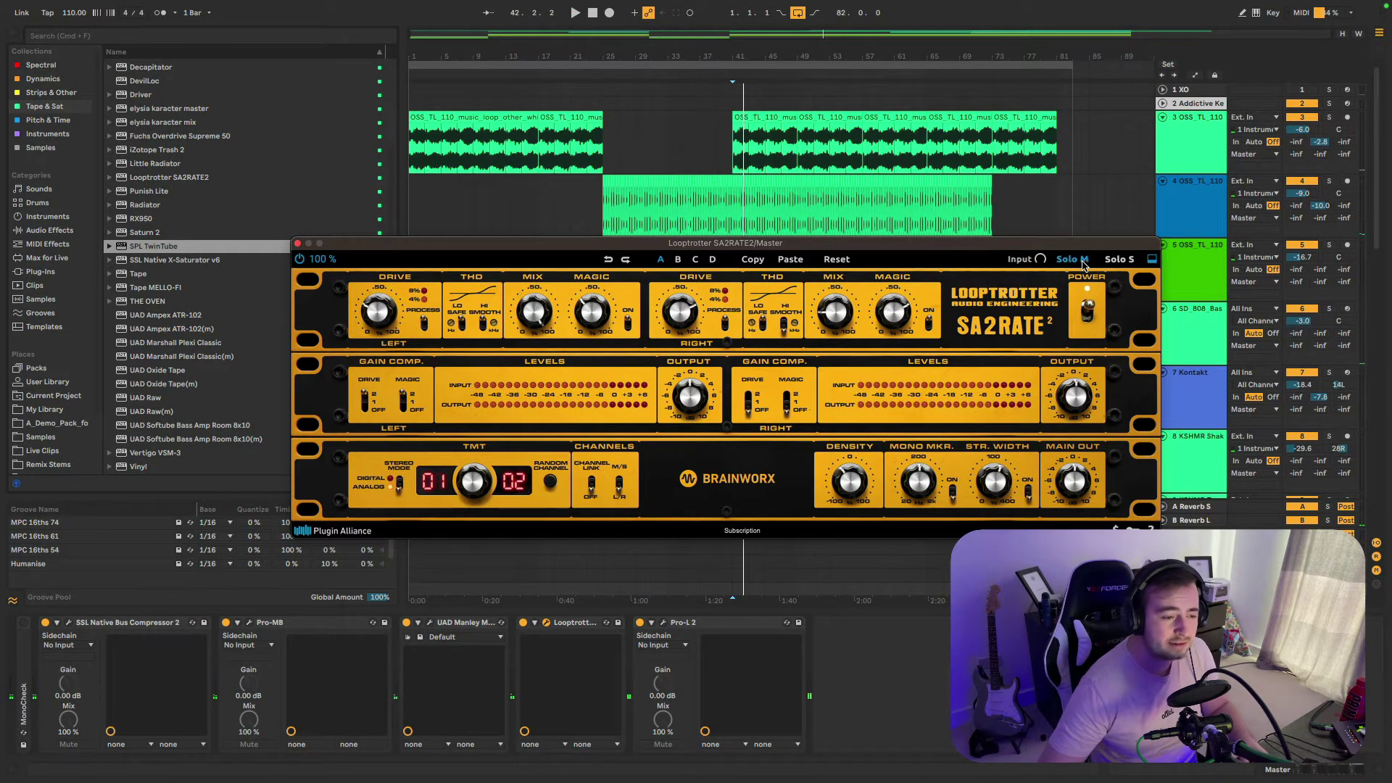
{"action": "left_click", "coordinate": [1124, 262]}
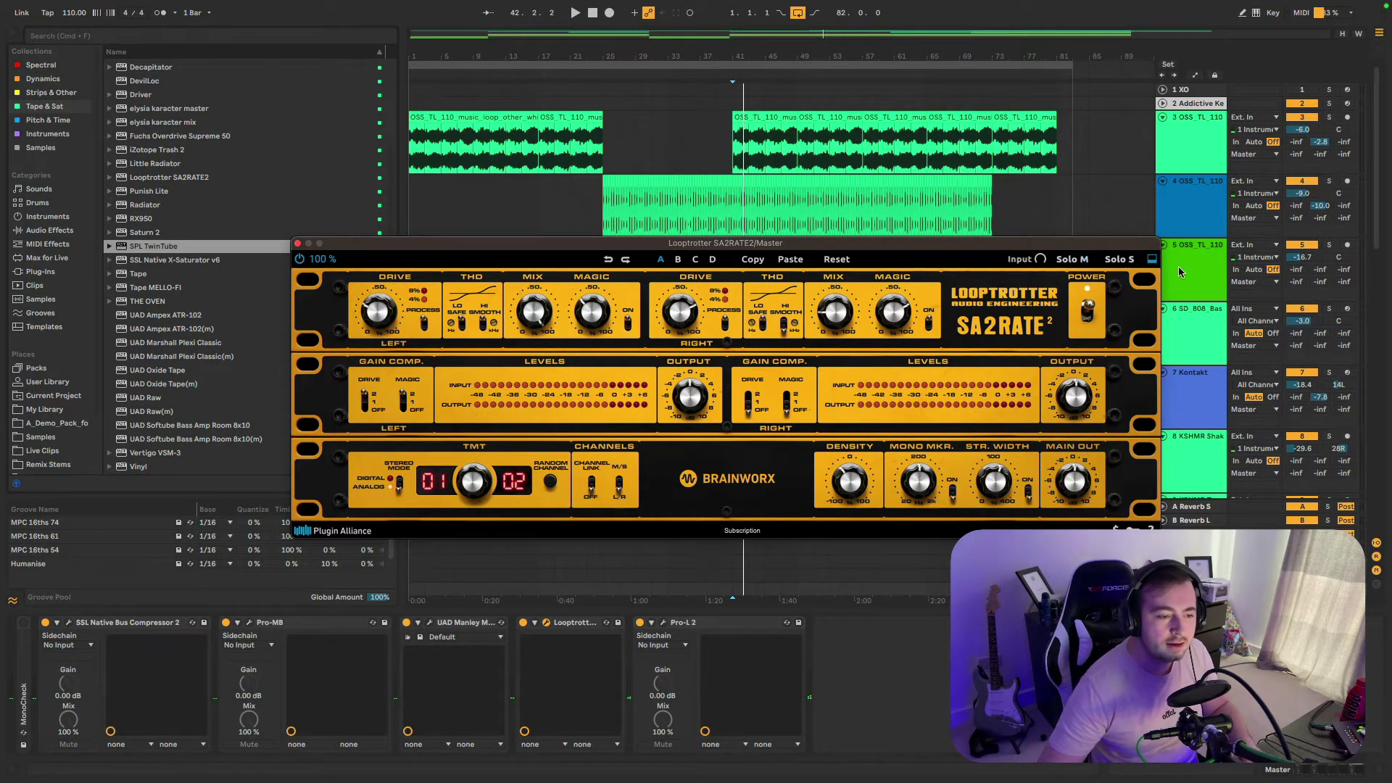
- Toggle the SA2RATE2 view option next to the Solo S control twice
{"action": "left_click", "coordinate": [1152, 261]}
{"action": "left_click", "coordinate": [1152, 261]}
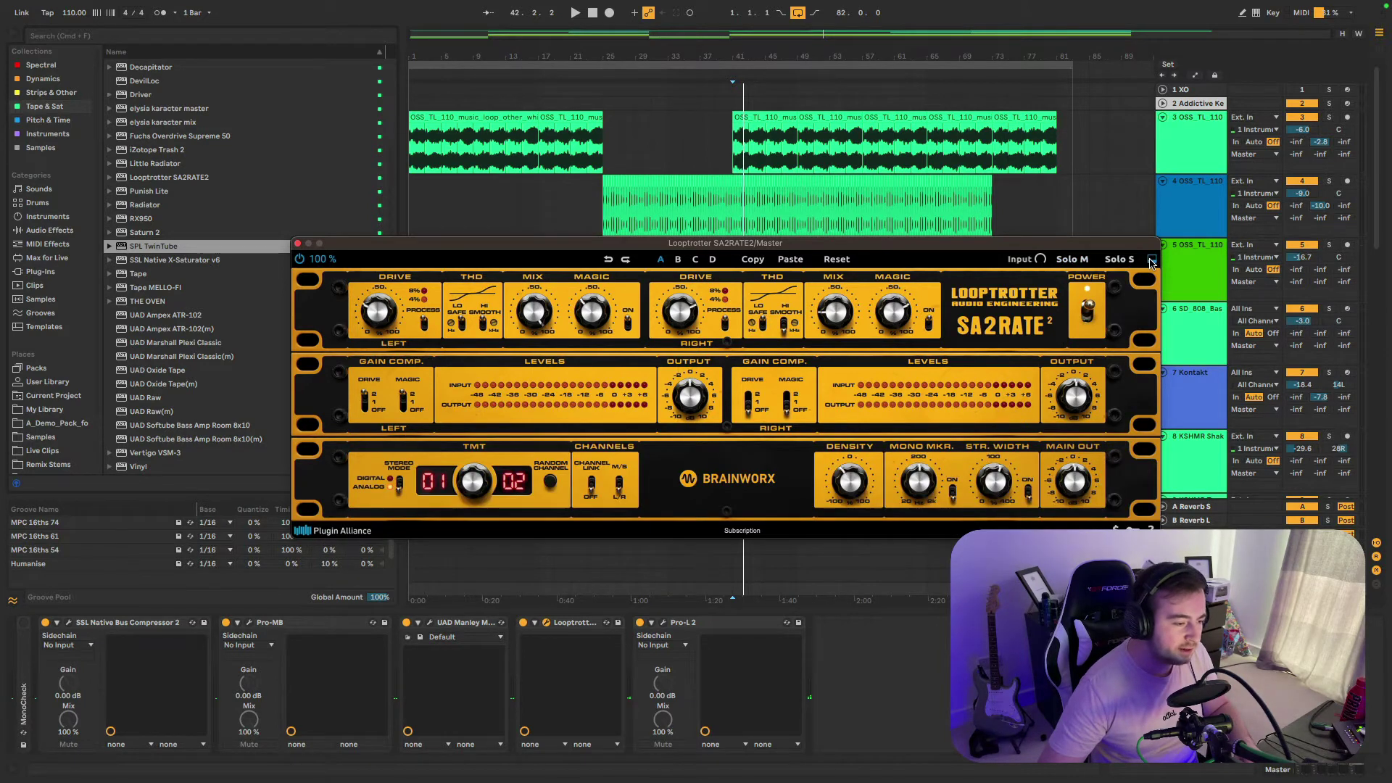
- Collapse and expand SA2RATE2's bottom row of Brainworx controls several times, reposition the plugin window, and leave the row shown
{"action": "left_click", "coordinate": [1152, 261]}
{"action": "left_click", "coordinate": [1152, 261]}
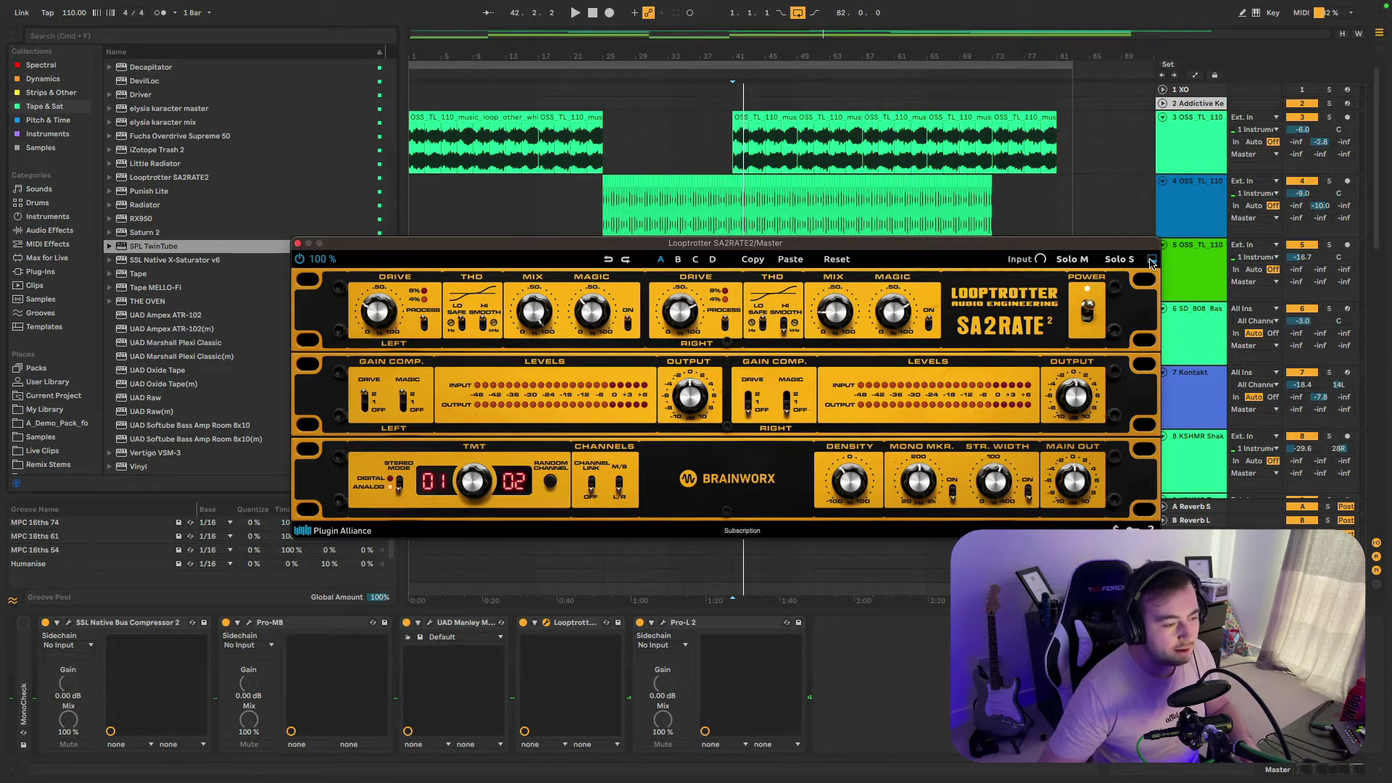
{"action": "left_click", "coordinate": [1151, 260]}
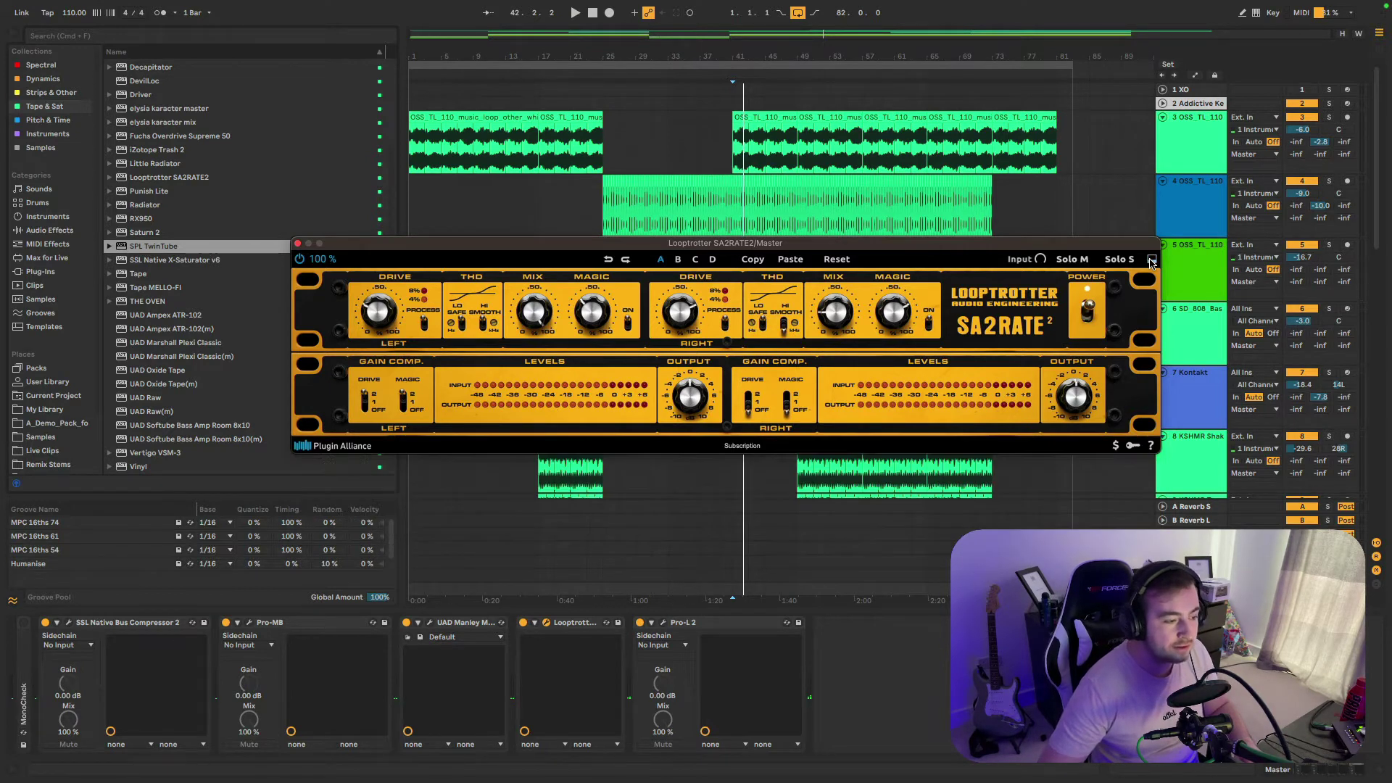
{"action": "left_click_drag", "start_coordinate": [1082, 246], "coordinate": [1000, 267]}
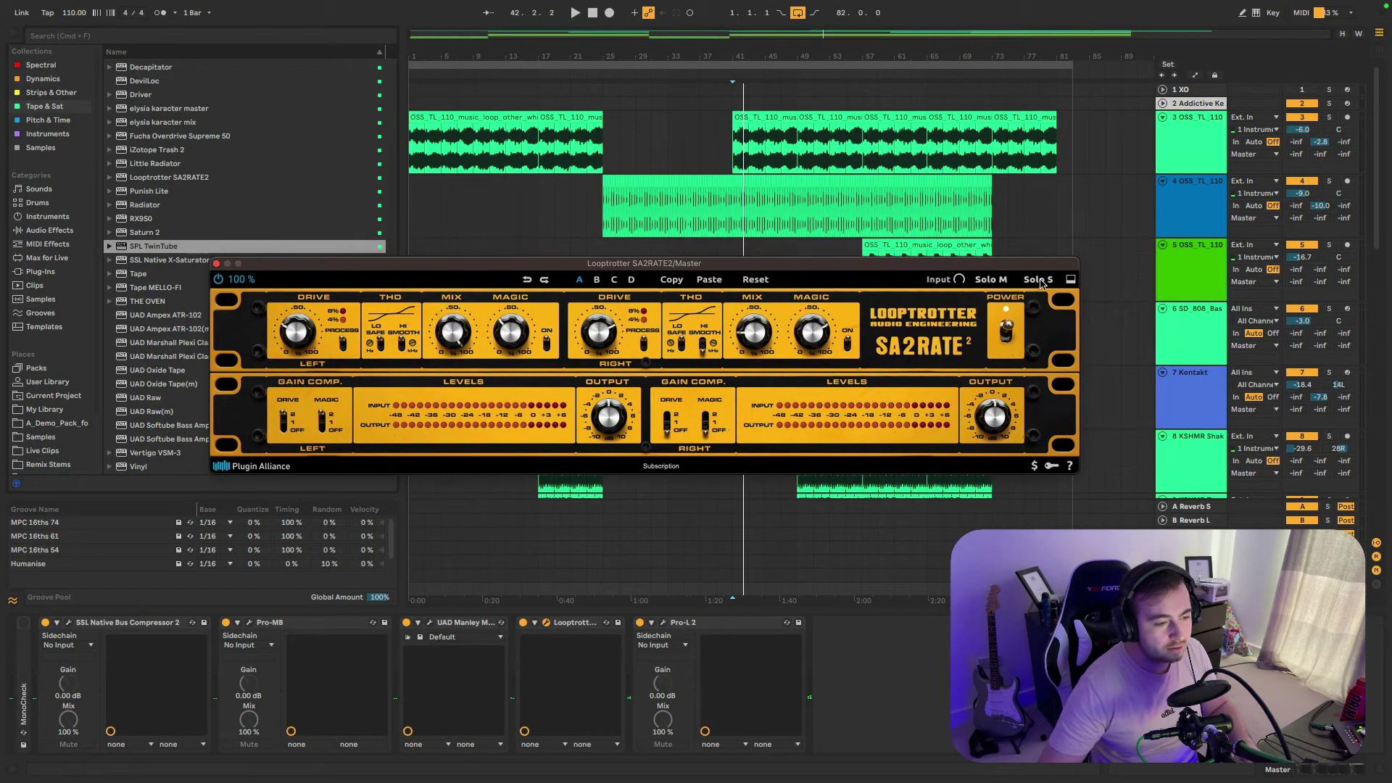
{"action": "left_click", "coordinate": [1070, 280]}
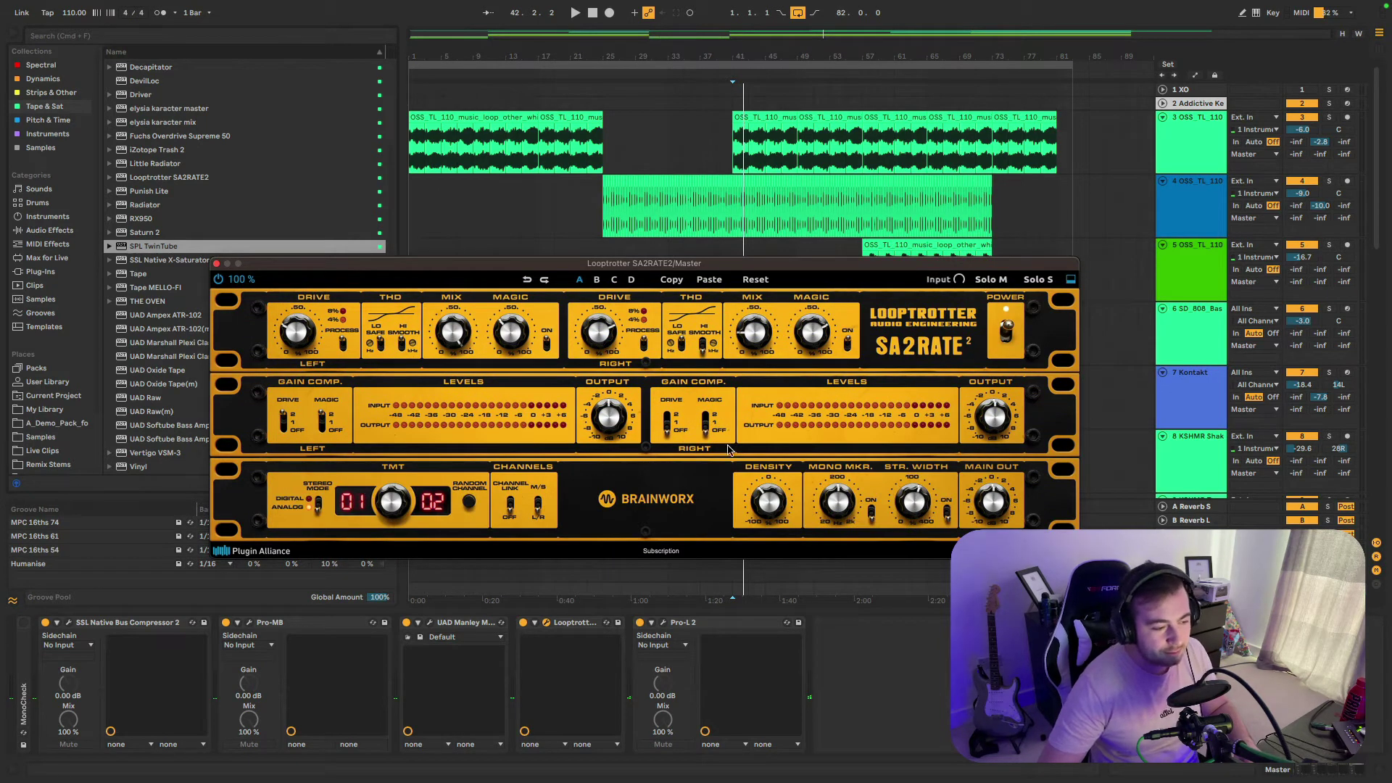
{"action": "left_click", "coordinate": [1071, 281]}
{"action": "left_click", "coordinate": [1071, 281]}
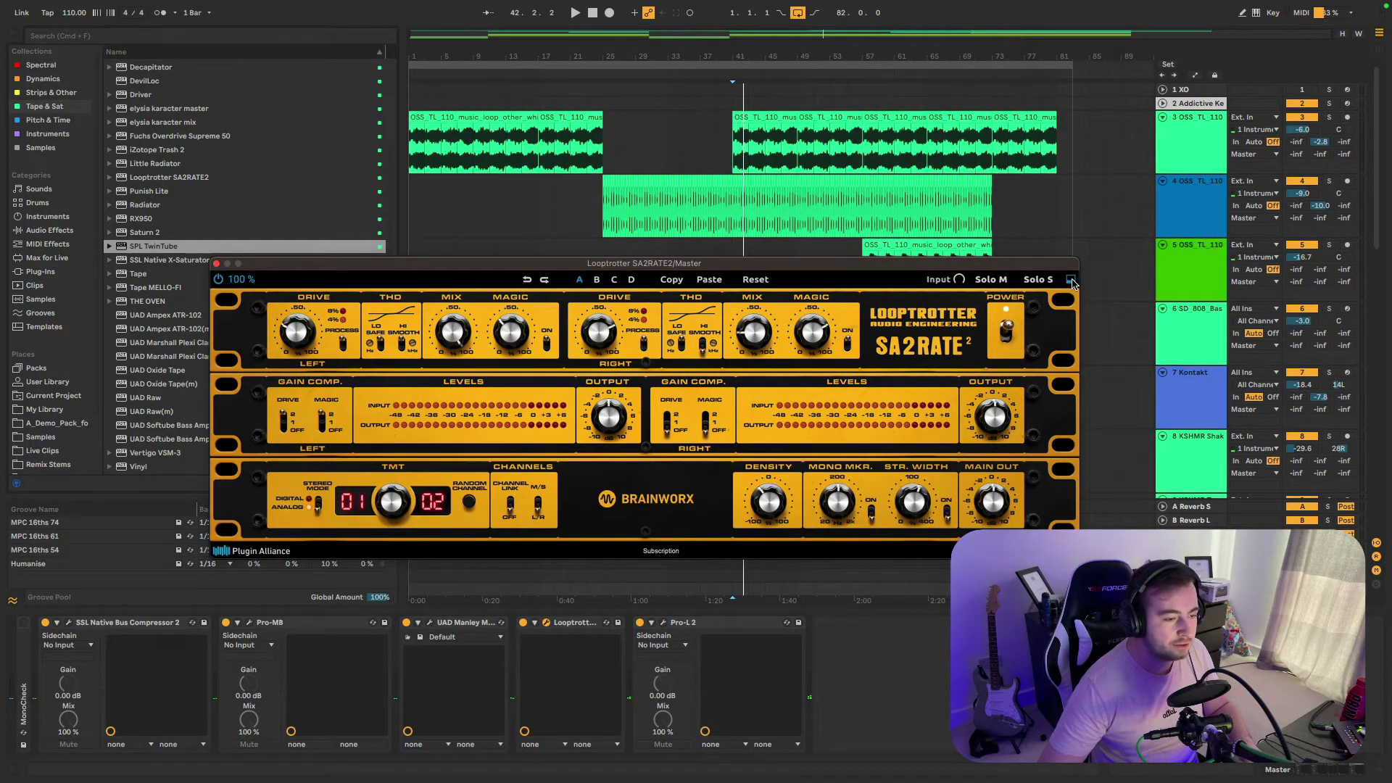
{"action": "left_click", "coordinate": [1071, 281]}
{"action": "left_click", "coordinate": [1071, 281]}
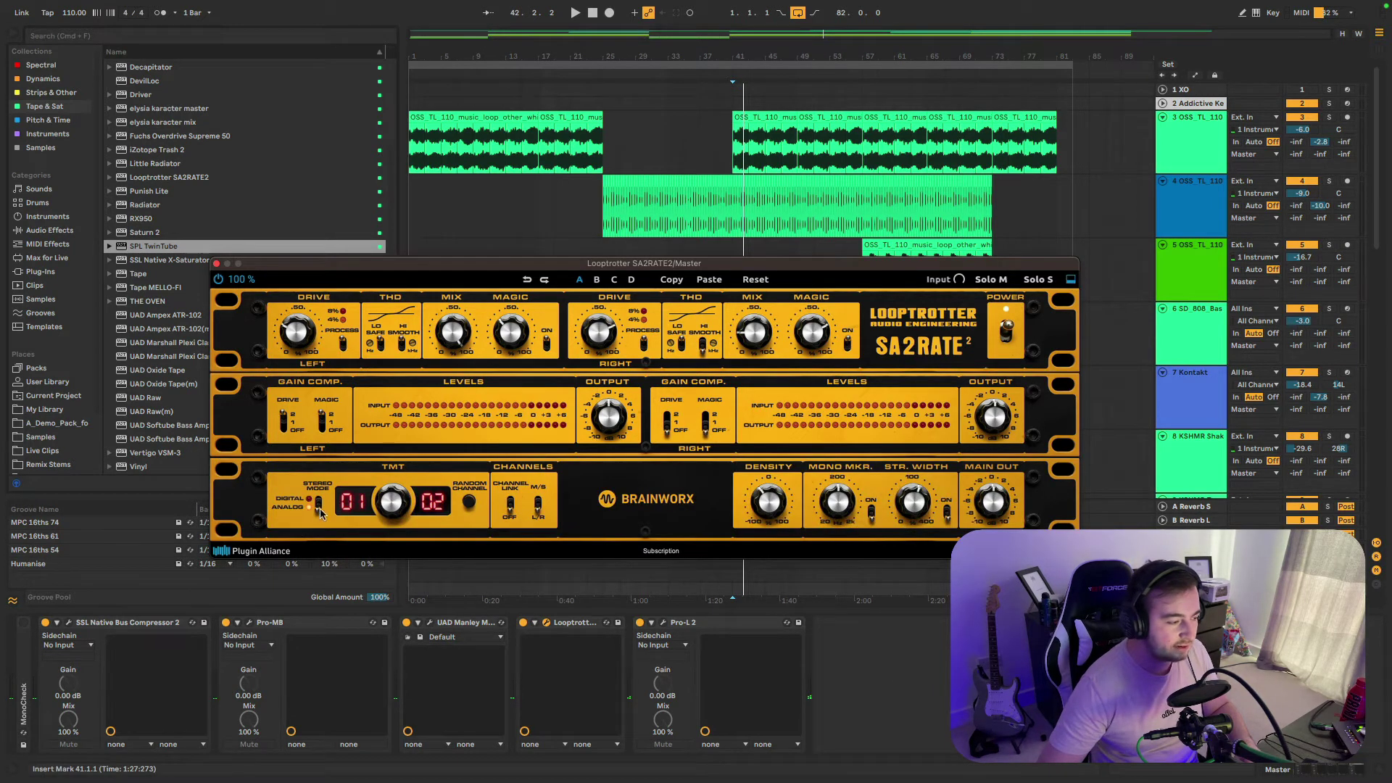
- Move the master's SA2RATE2 window aside and set its channel mode to M/S while playing the section
{"action": "left_click_drag", "start_coordinate": [446, 263], "coordinate": [566, 262]}
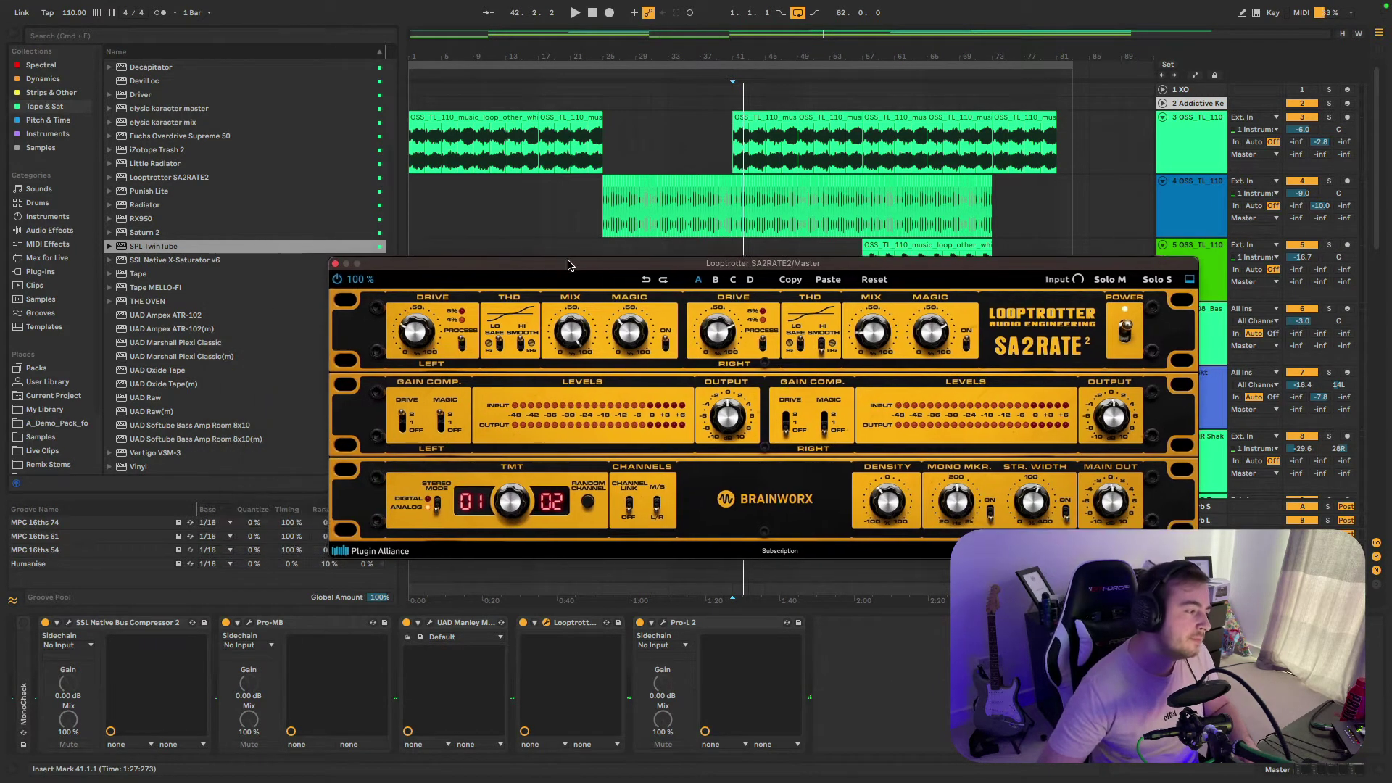
{"action": "key", "text": "space"}
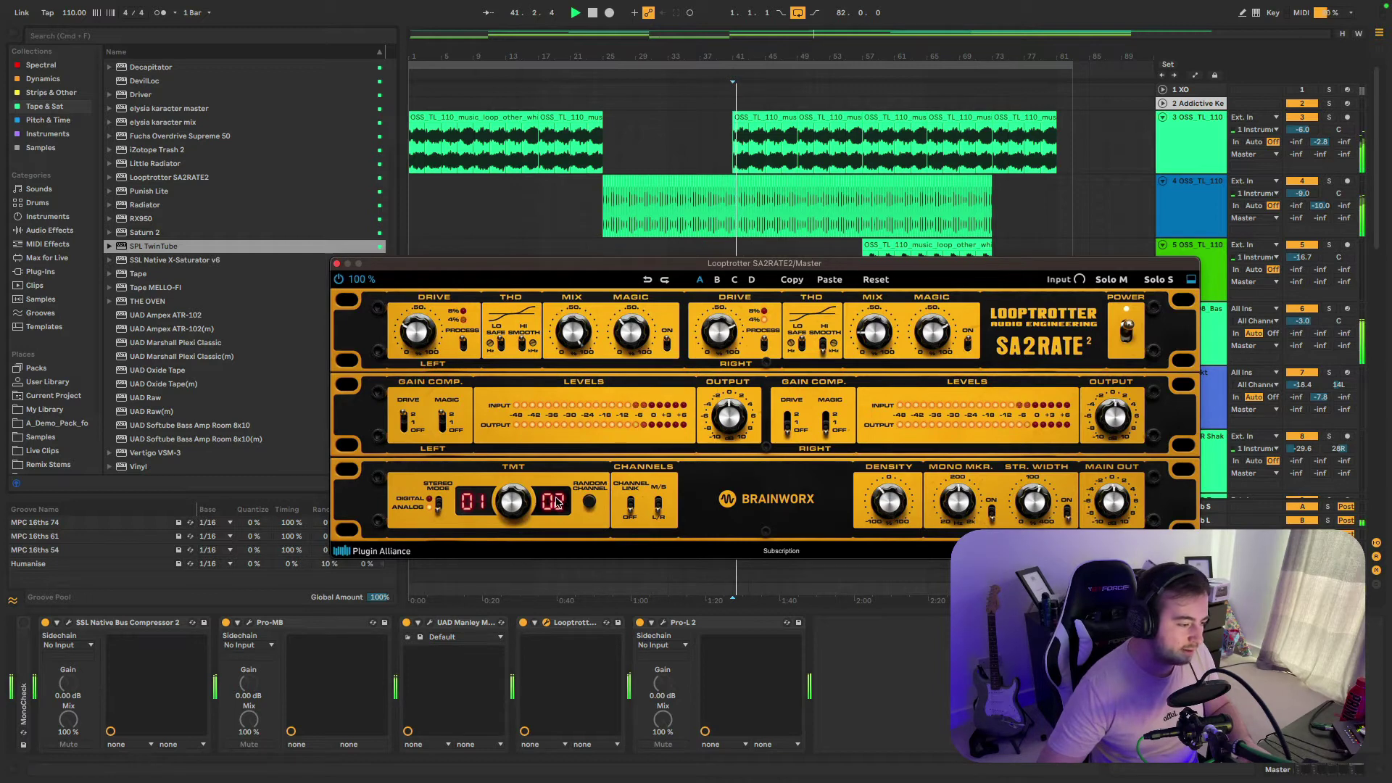
{"action": "left_click", "coordinate": [659, 506]}
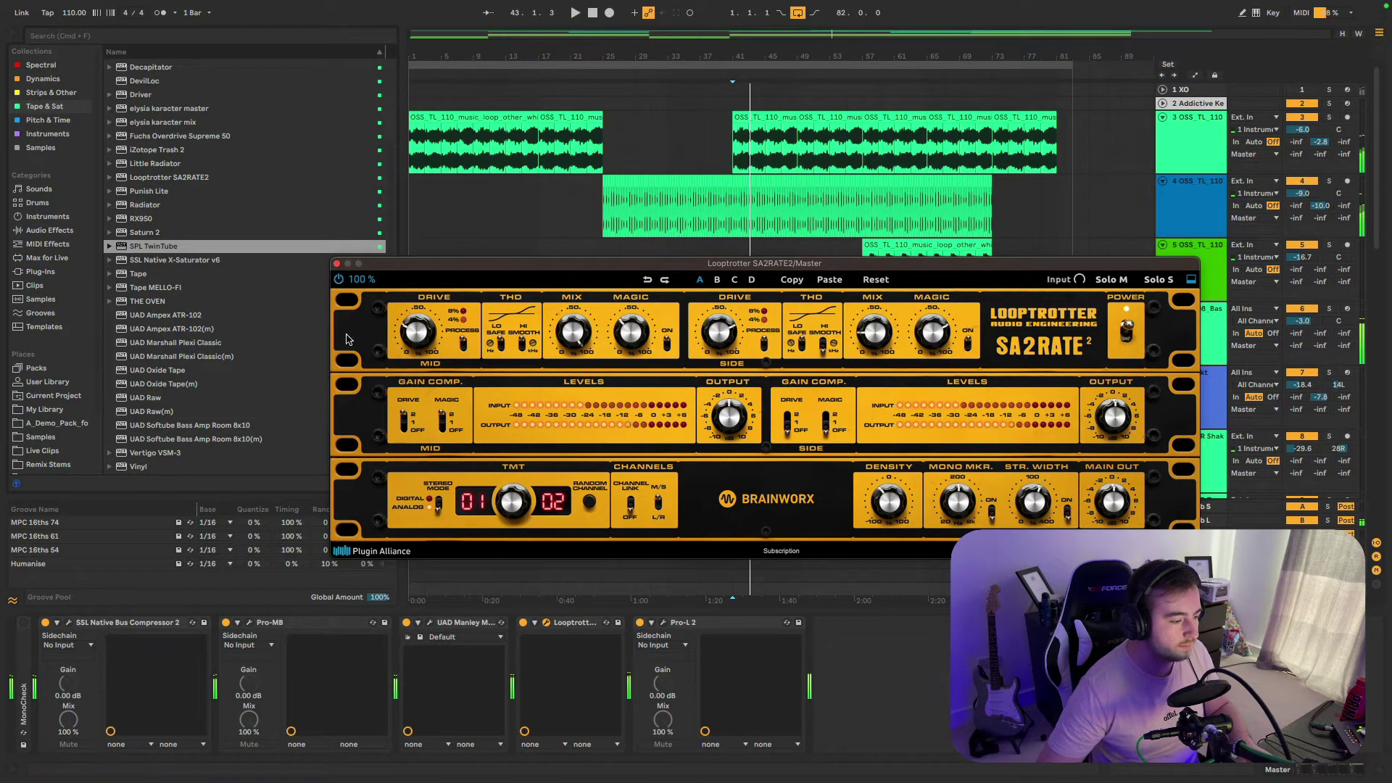
- Toggle the SA2RATE2 device on the master chain during playback, leave it switched off, and close its window
{"action": "left_click", "coordinate": [556, 625]}
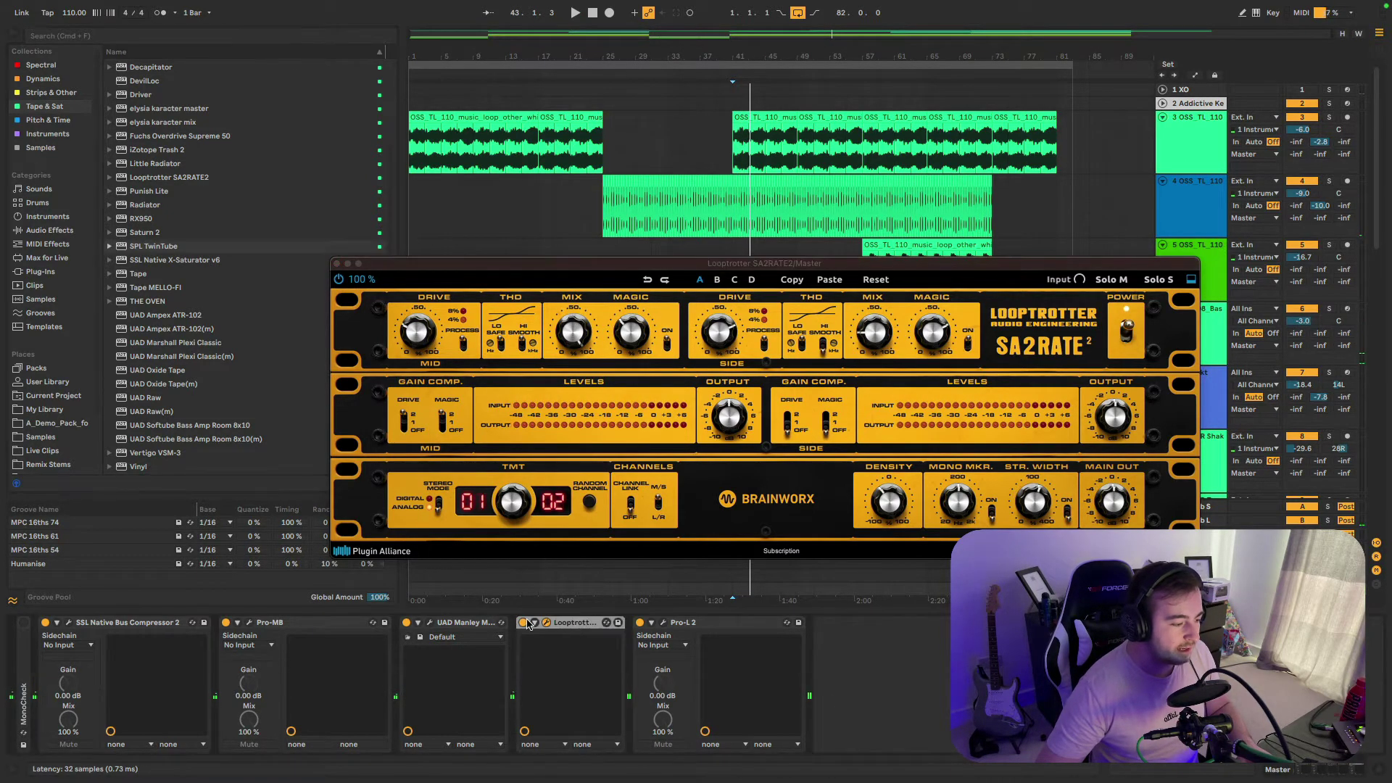
{"action": "key", "text": "space"}
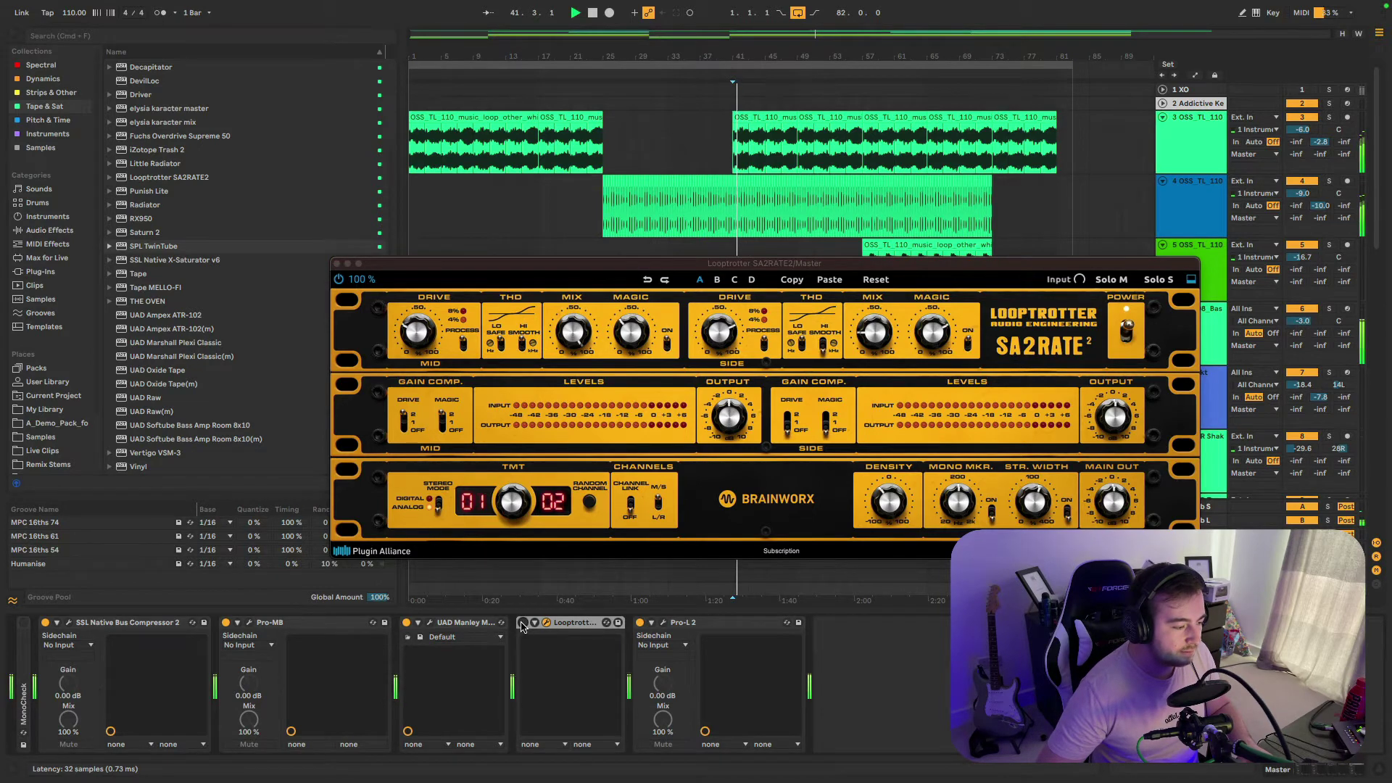
{"action": "left_click", "coordinate": [522, 622]}
{"action": "left_click", "coordinate": [522, 622]}
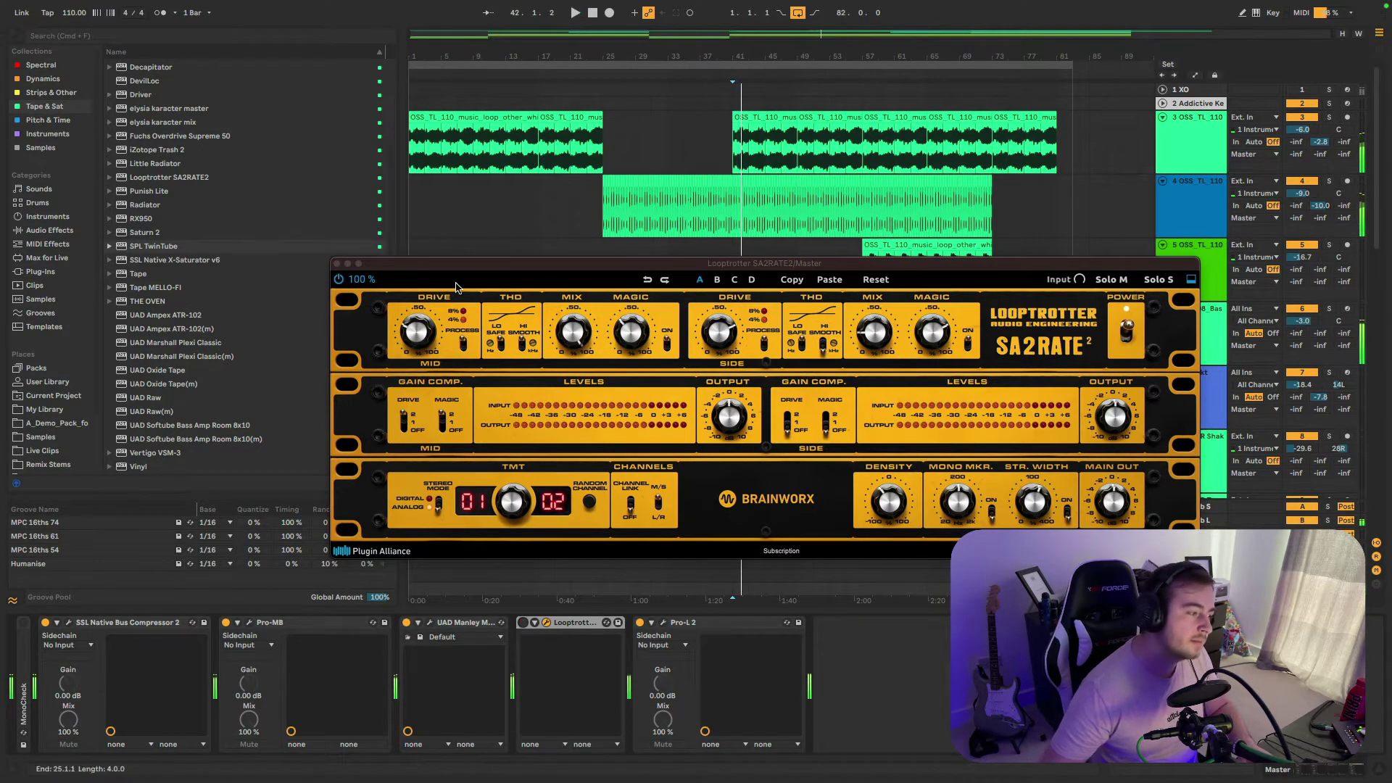
{"action": "left_click", "coordinate": [336, 263]}
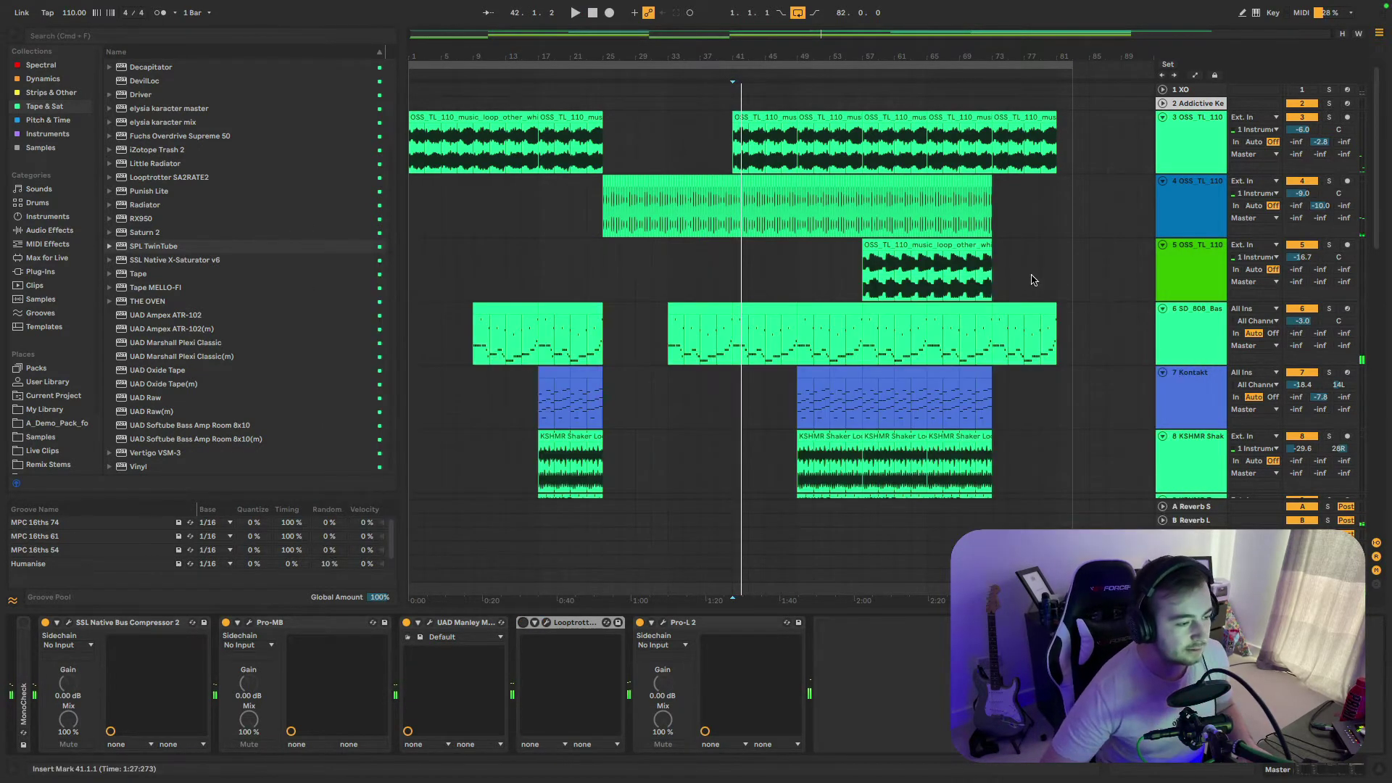
- Open SA2RATE2 on the SD_808 bass track, solo the track and play it
{"action": "left_click", "coordinate": [1174, 333]}
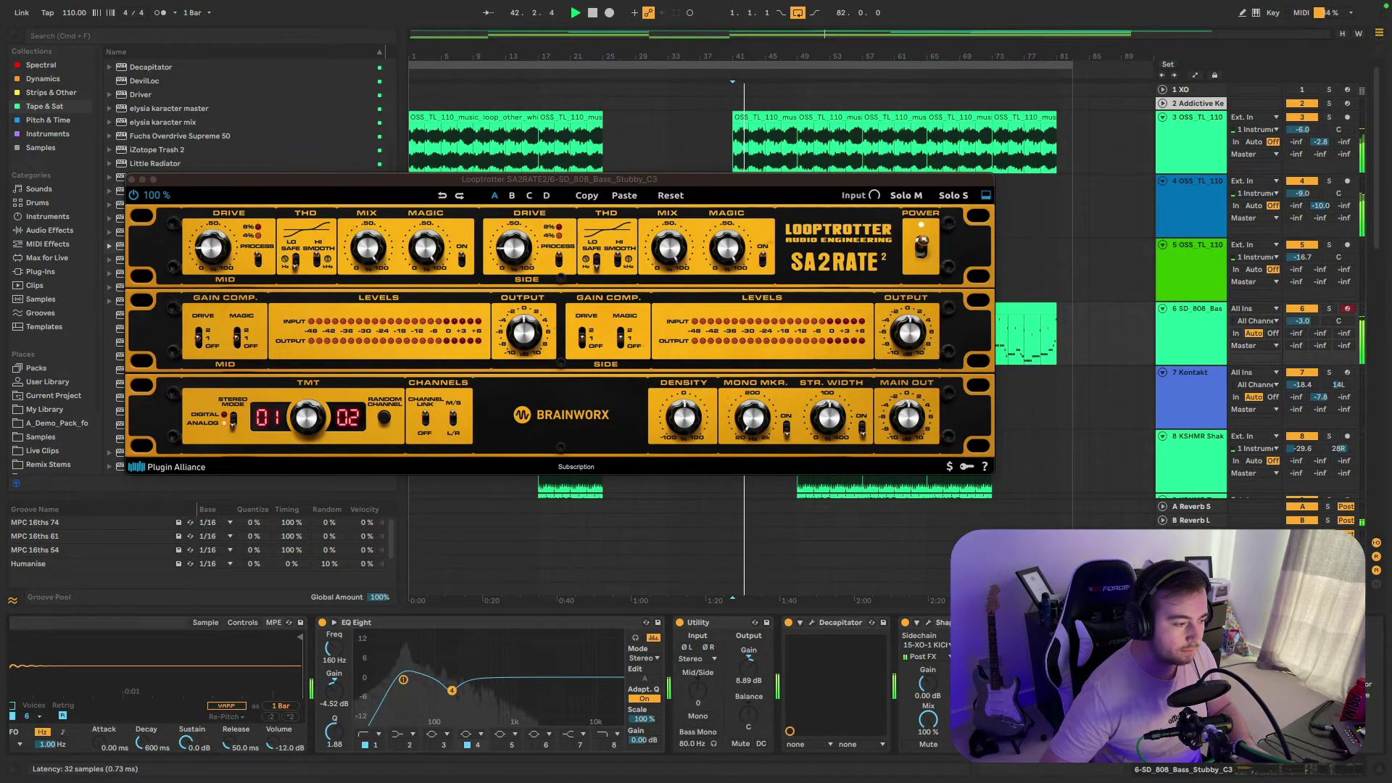
{"action": "left_click", "coordinate": [1328, 309]}
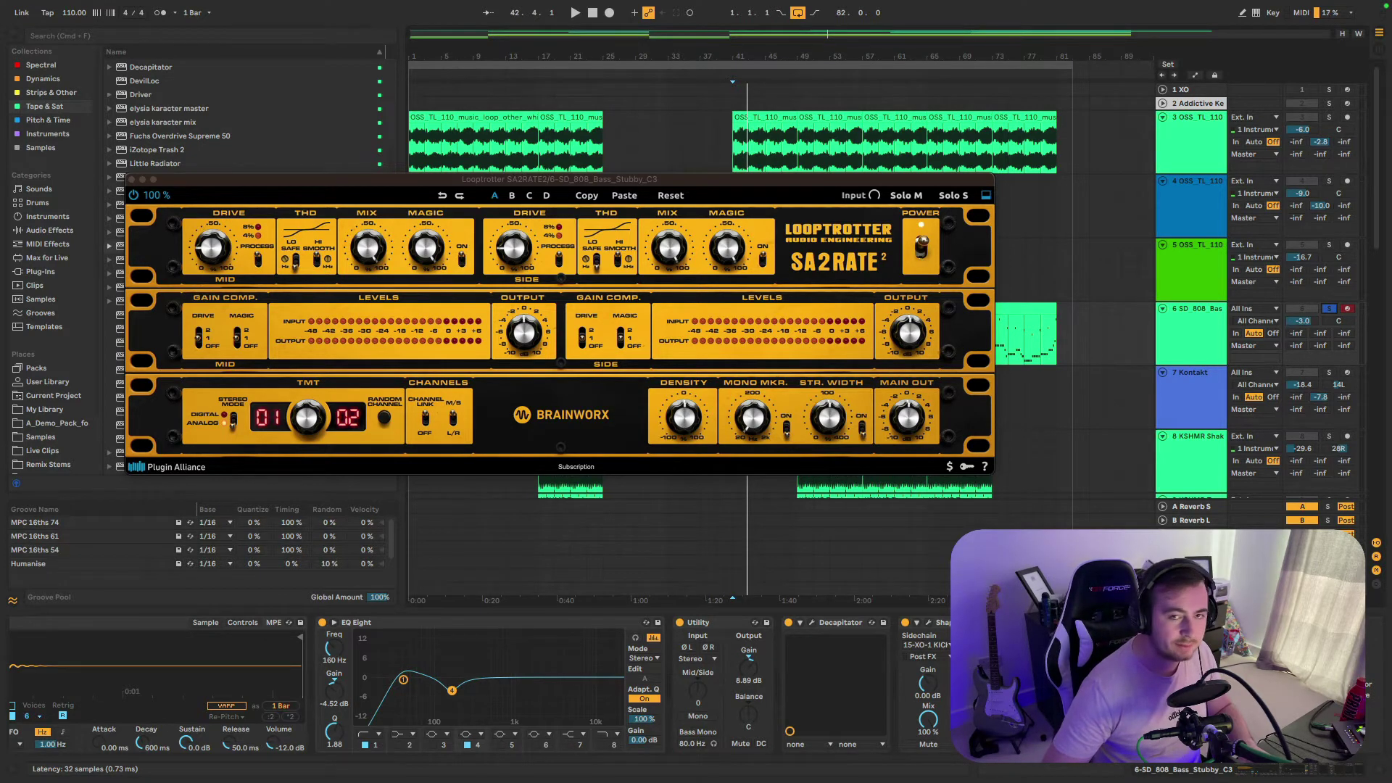
{"action": "key", "text": "space"}
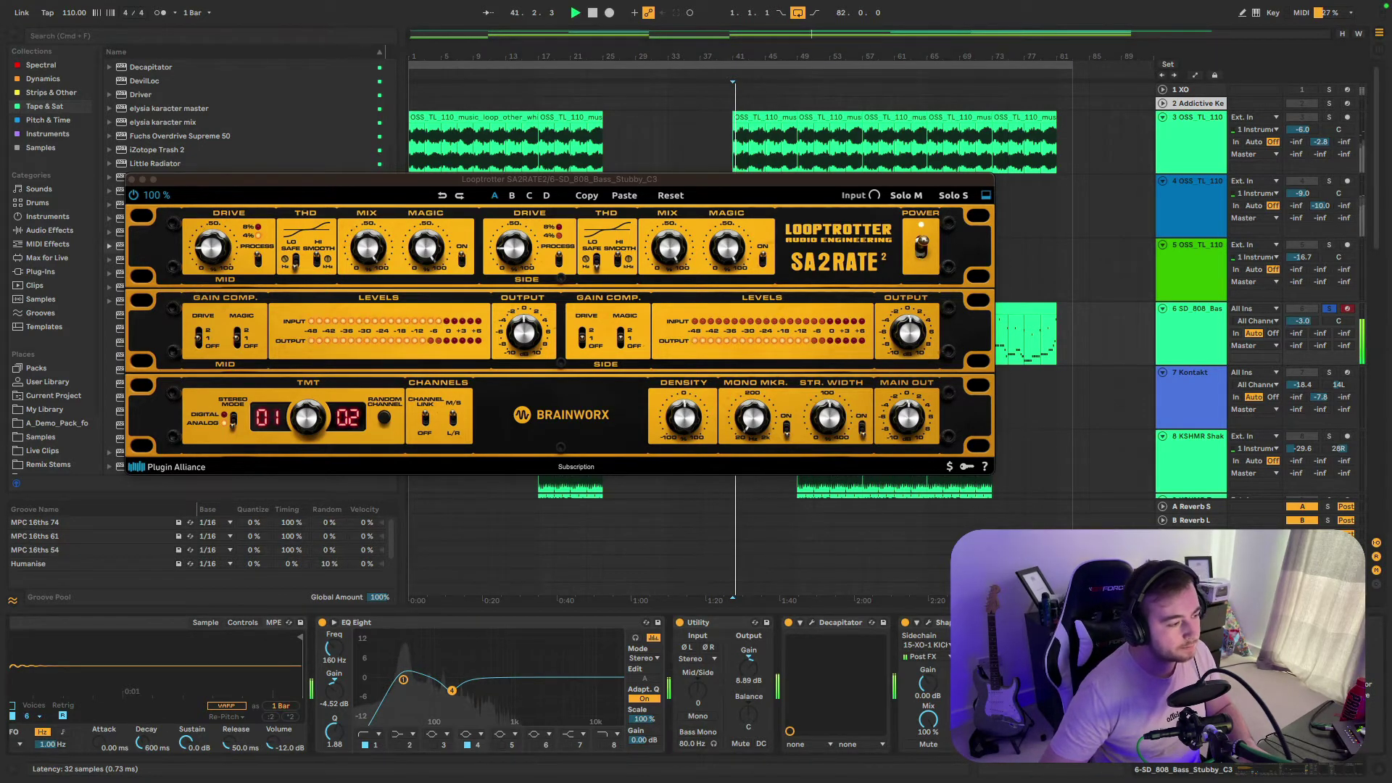
- Bypass and re-enable SA2RATE2 twice on the soloed bass to compare slot A with the dry signal
{"action": "left_click", "coordinate": [133, 196]}
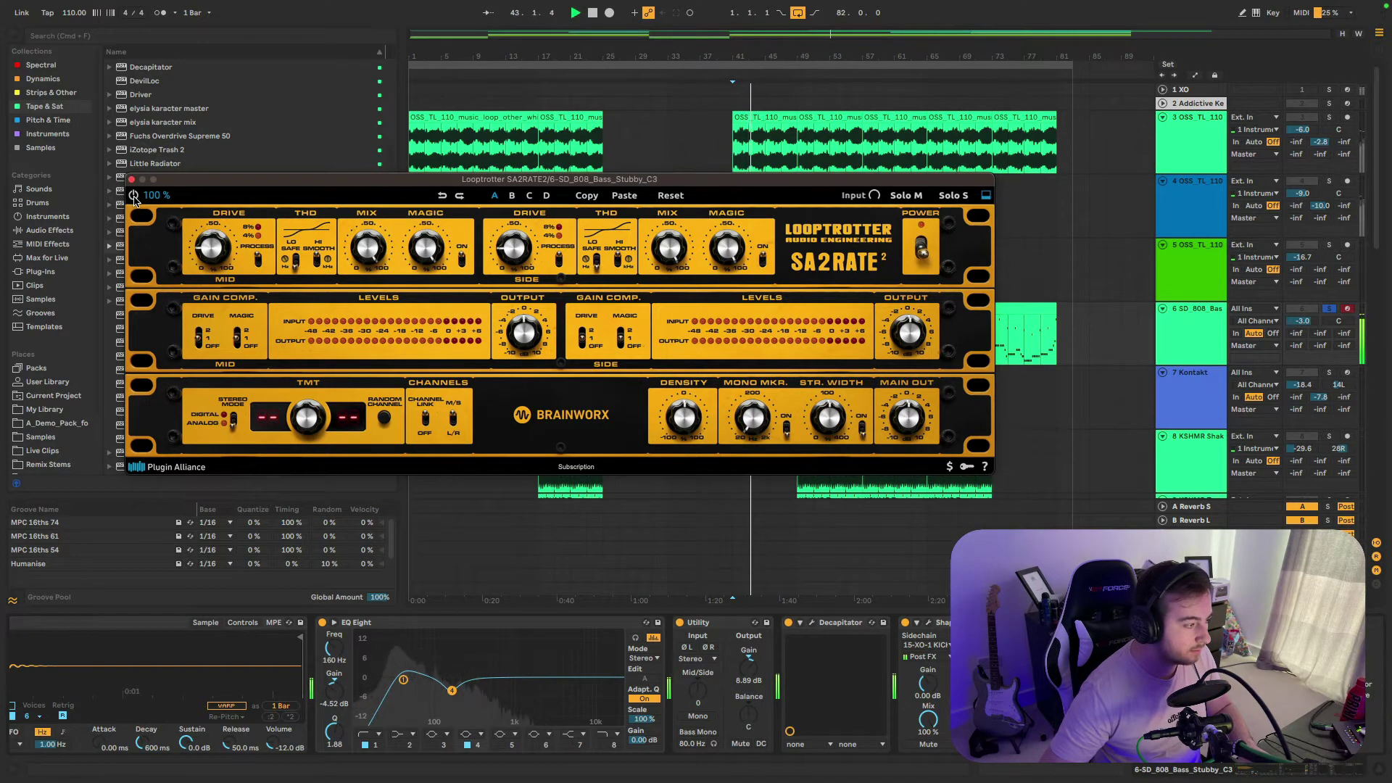
{"action": "left_click", "coordinate": [133, 196]}
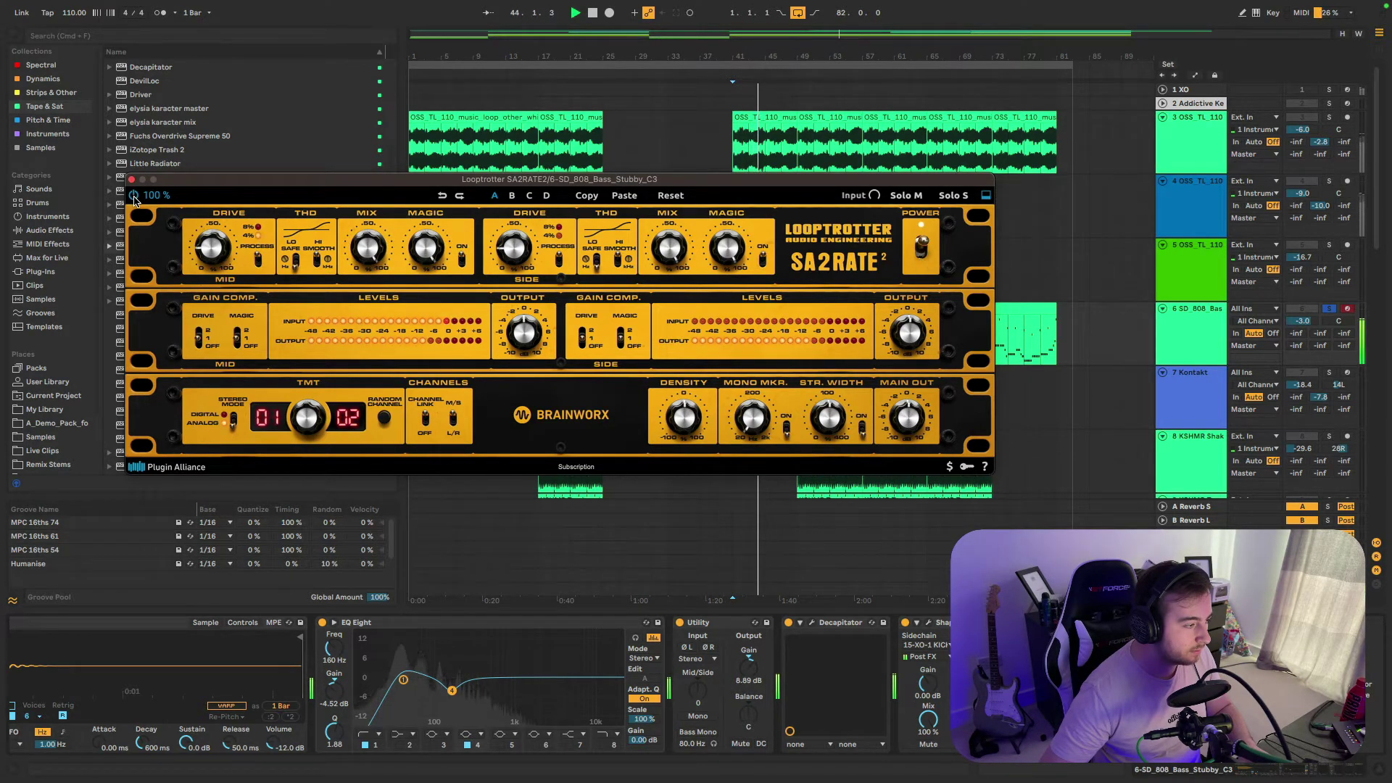
{"action": "left_click", "coordinate": [134, 195]}
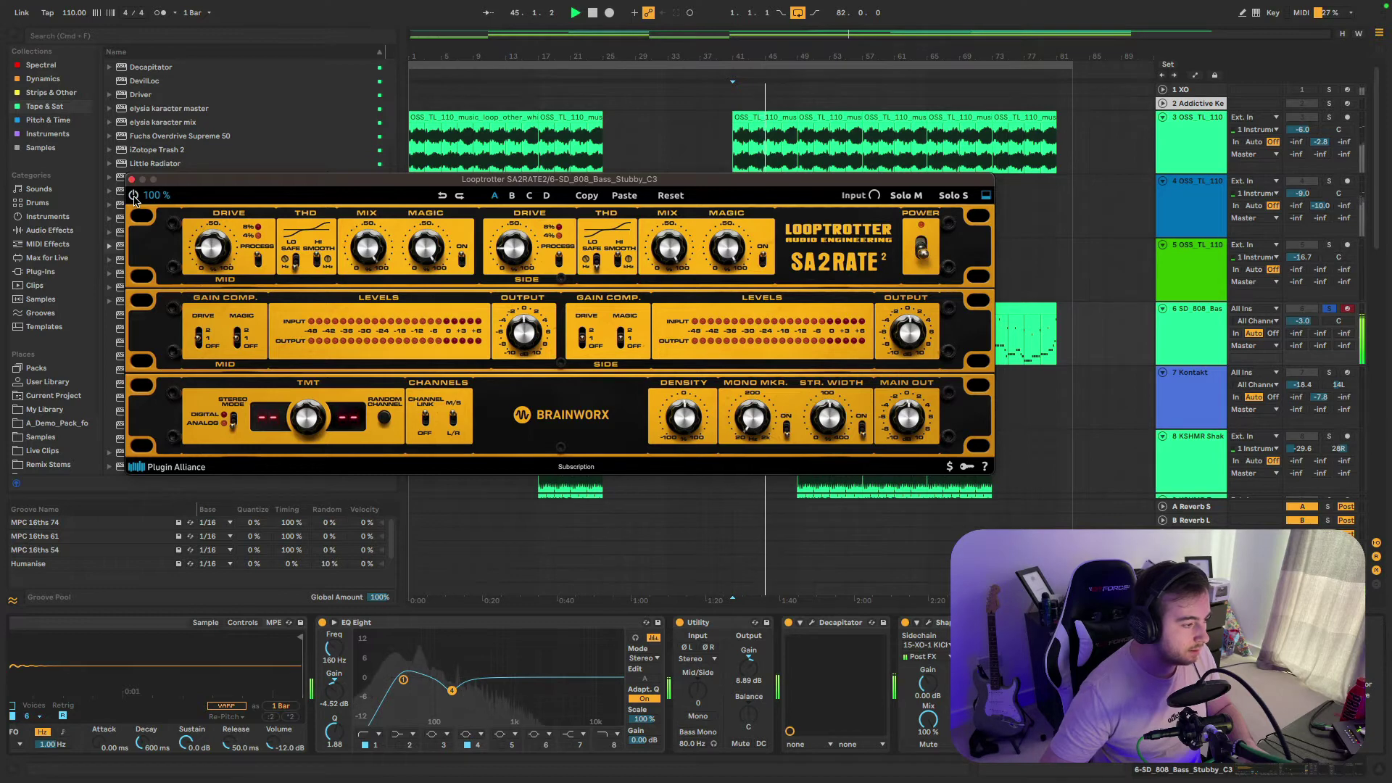
{"action": "left_click", "coordinate": [134, 197]}
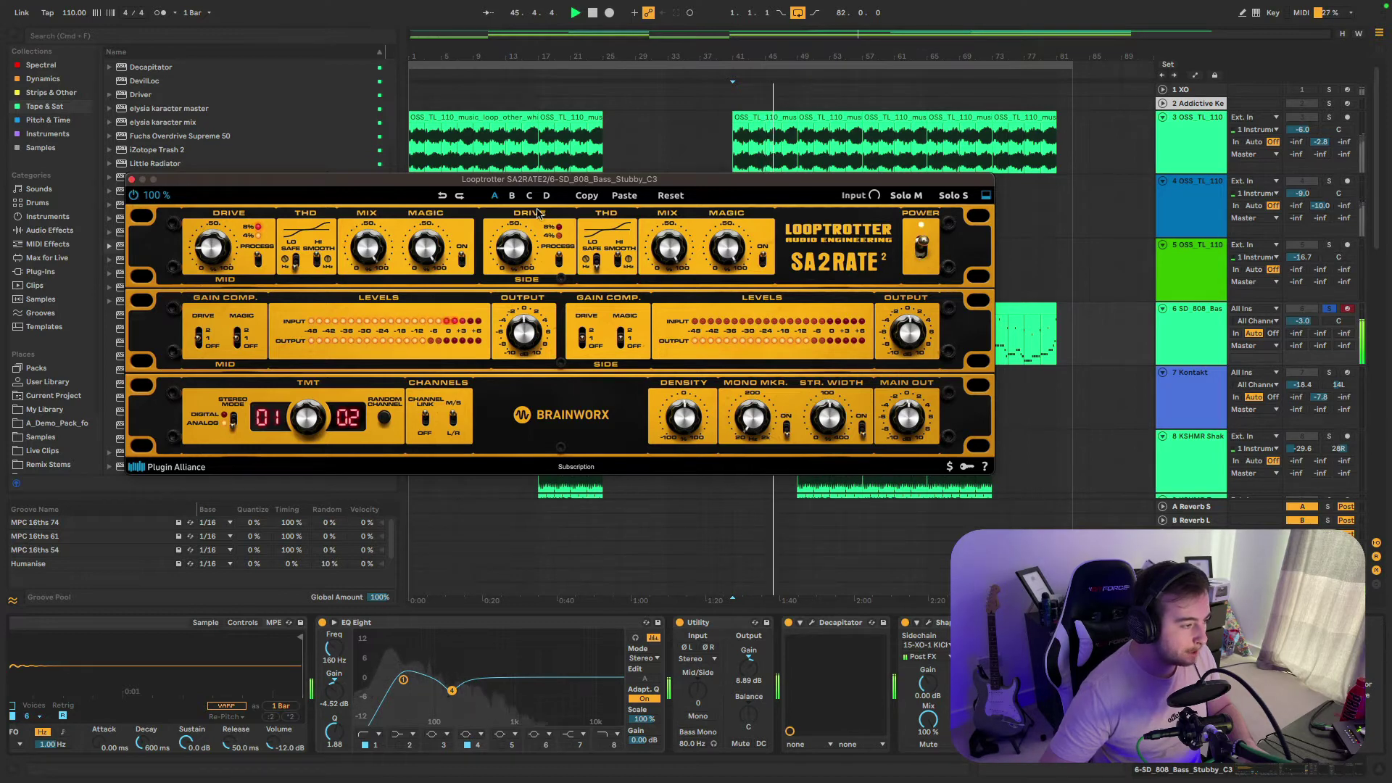
- Switch the bass track's SA2RATE2 to setting slot B and toggle its bypass during playback, leaving the plugin on
{"action": "left_click", "coordinate": [511, 197]}
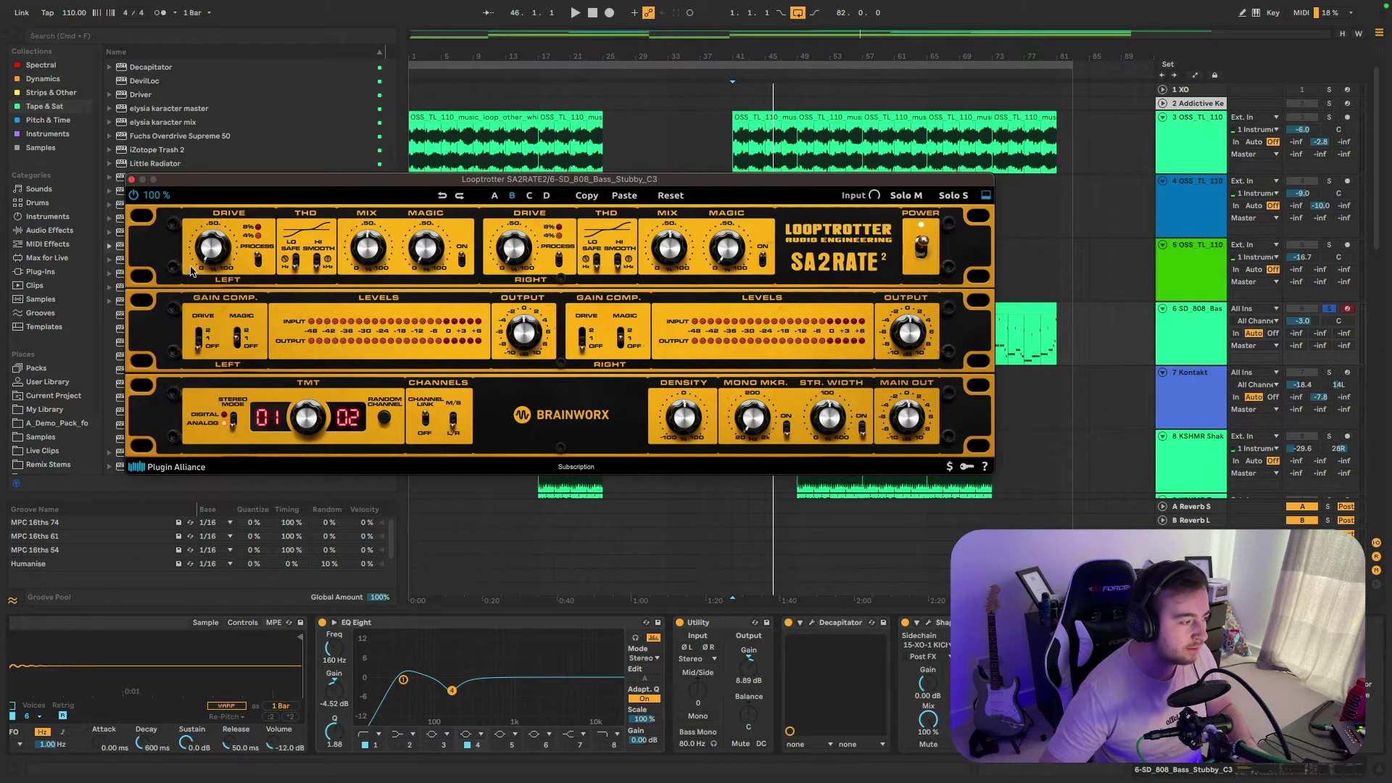
{"action": "key", "text": "space"}
{"action": "left_click_drag", "start_coordinate": [264, 179], "coordinate": [458, 242]}
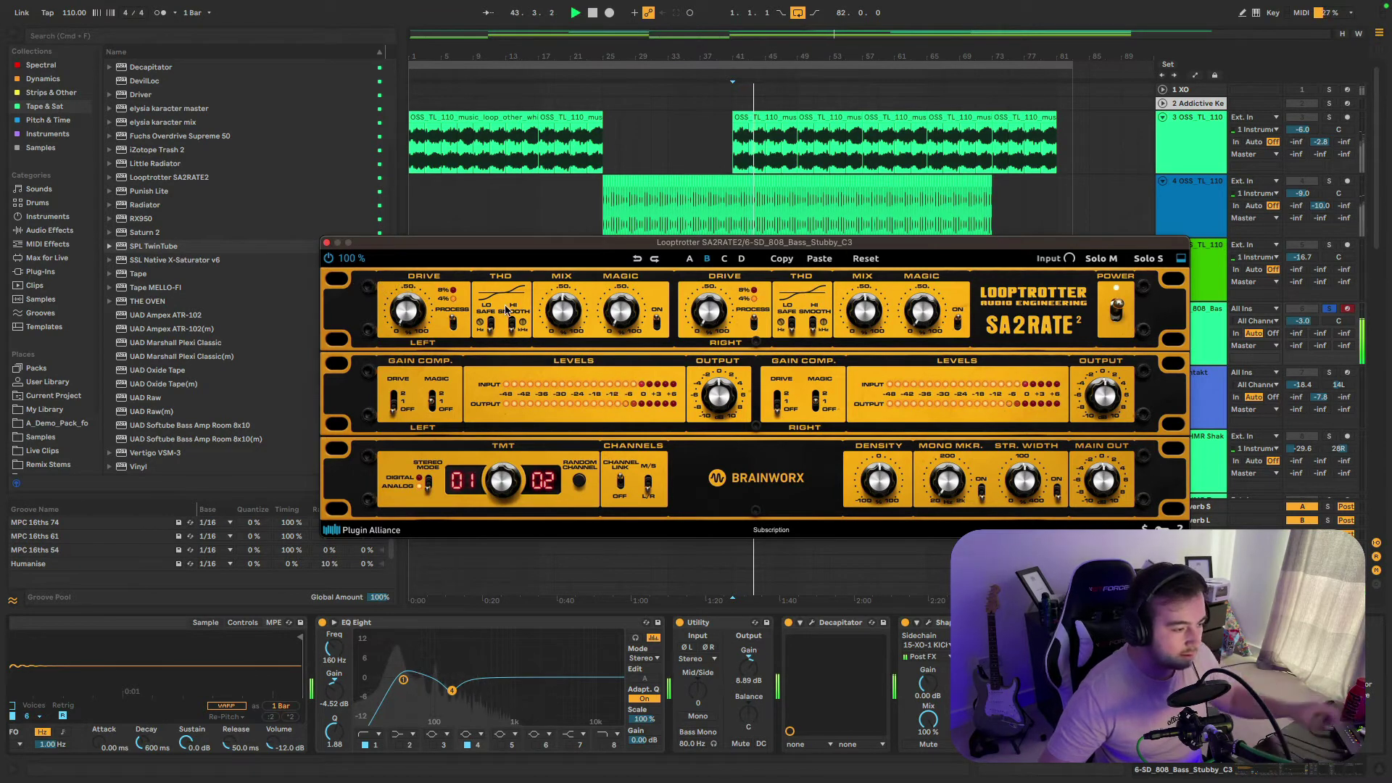
{"action": "left_click", "coordinate": [330, 258]}
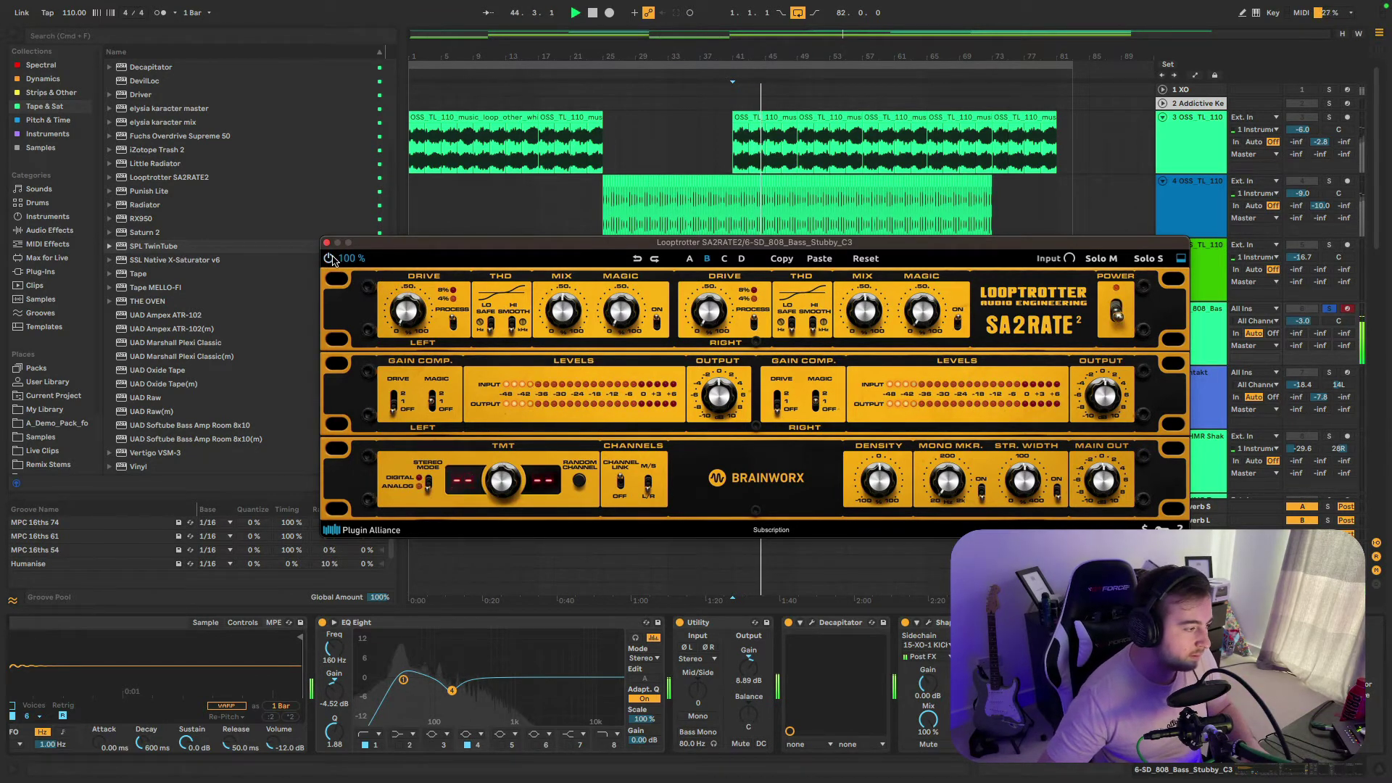
{"action": "left_click", "coordinate": [330, 258]}
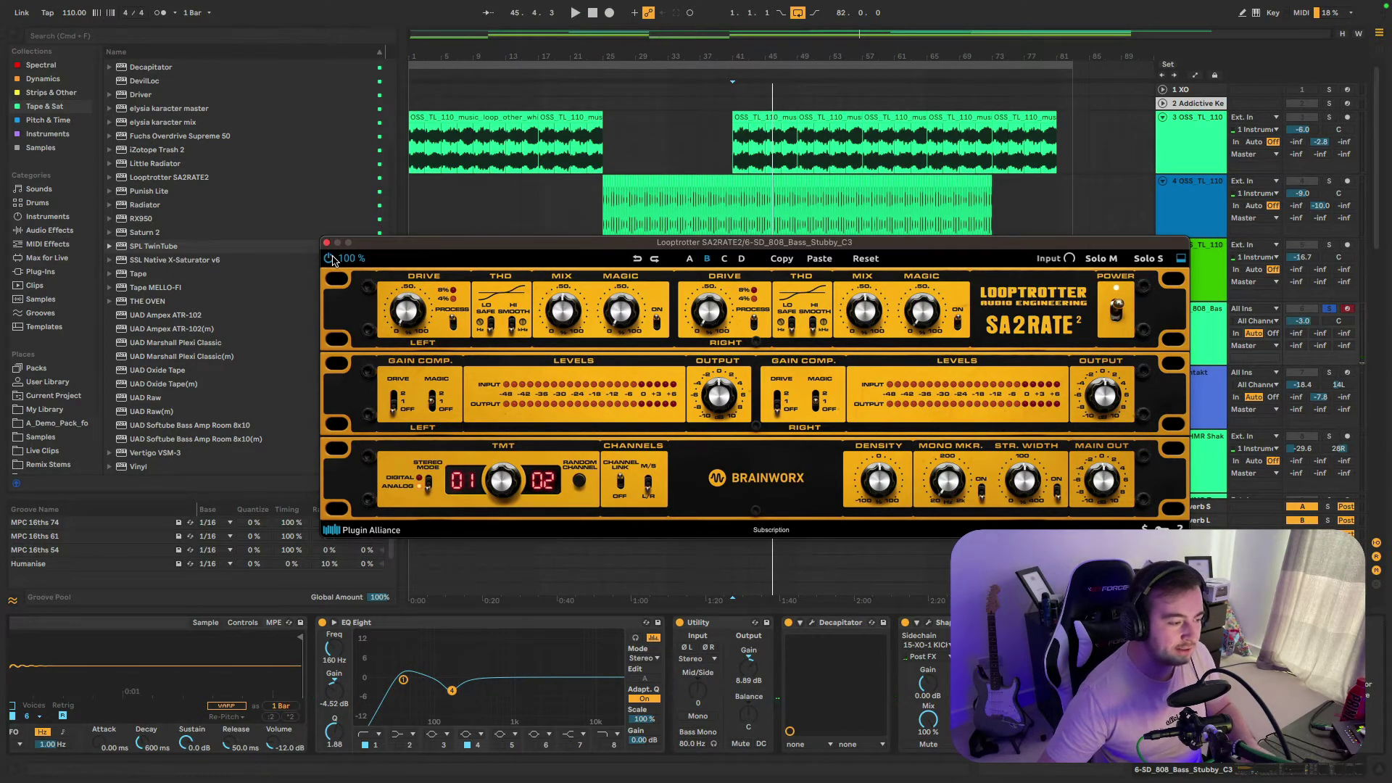
{"action": "key", "text": "space"}
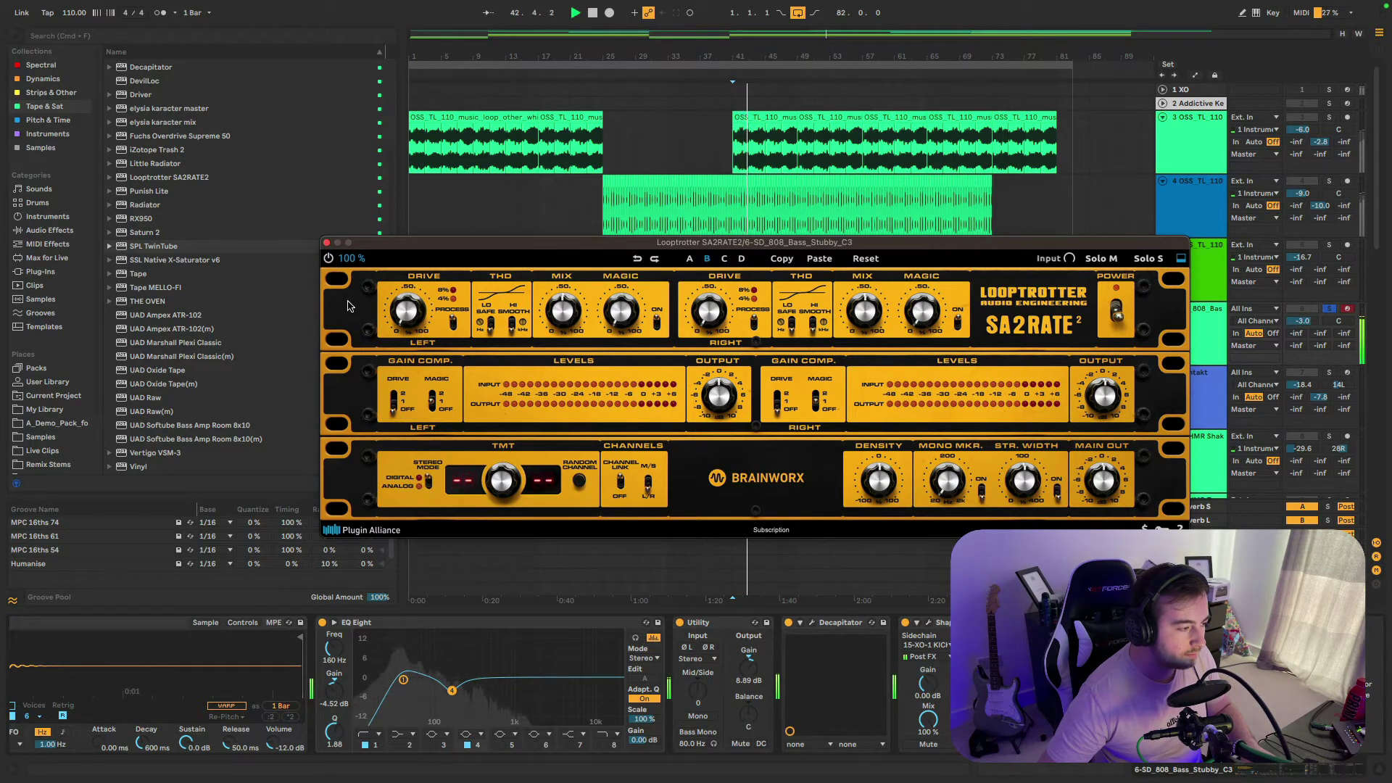
{"action": "left_click", "coordinate": [329, 259]}
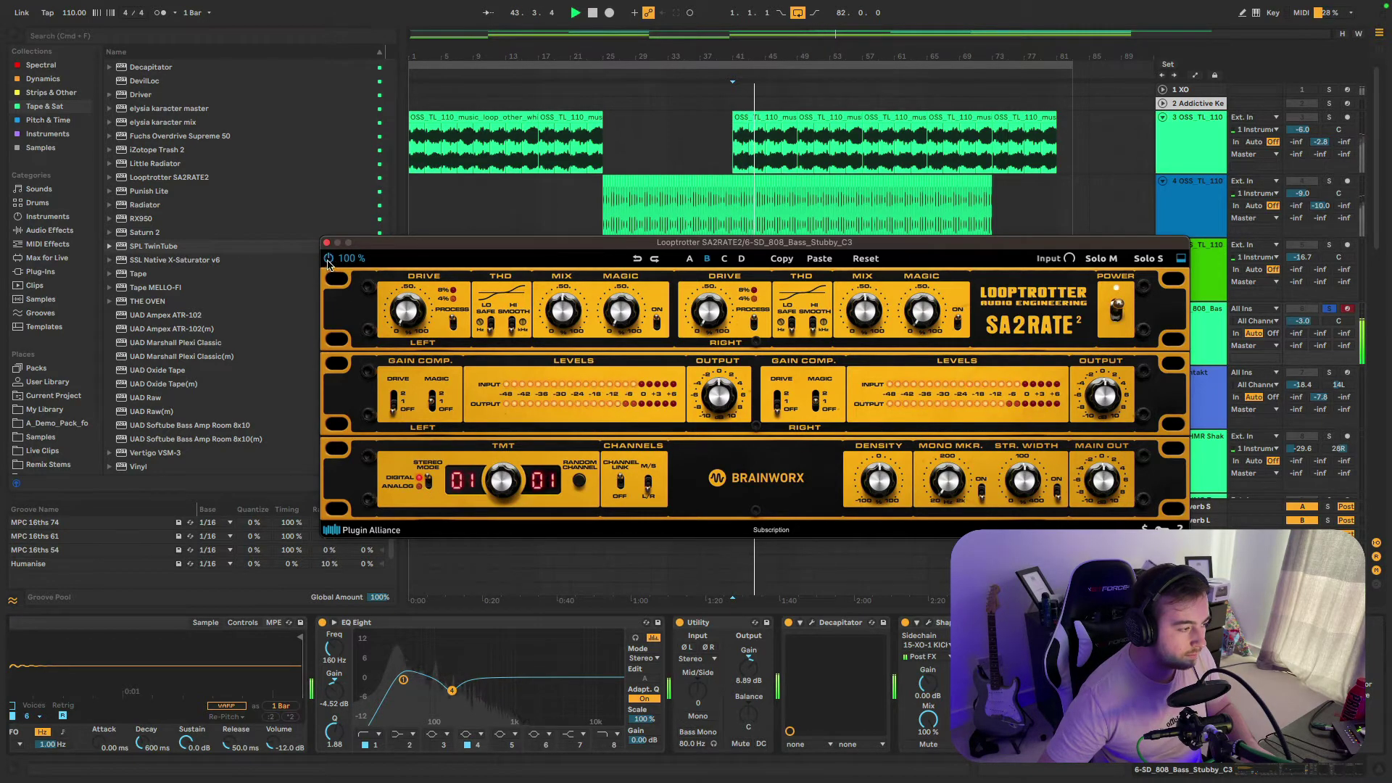
- Set SA2RATE2's TMT stereo mode to Analog and toggle its channel mode, finishing on M/S
{"action": "left_click", "coordinate": [428, 484]}
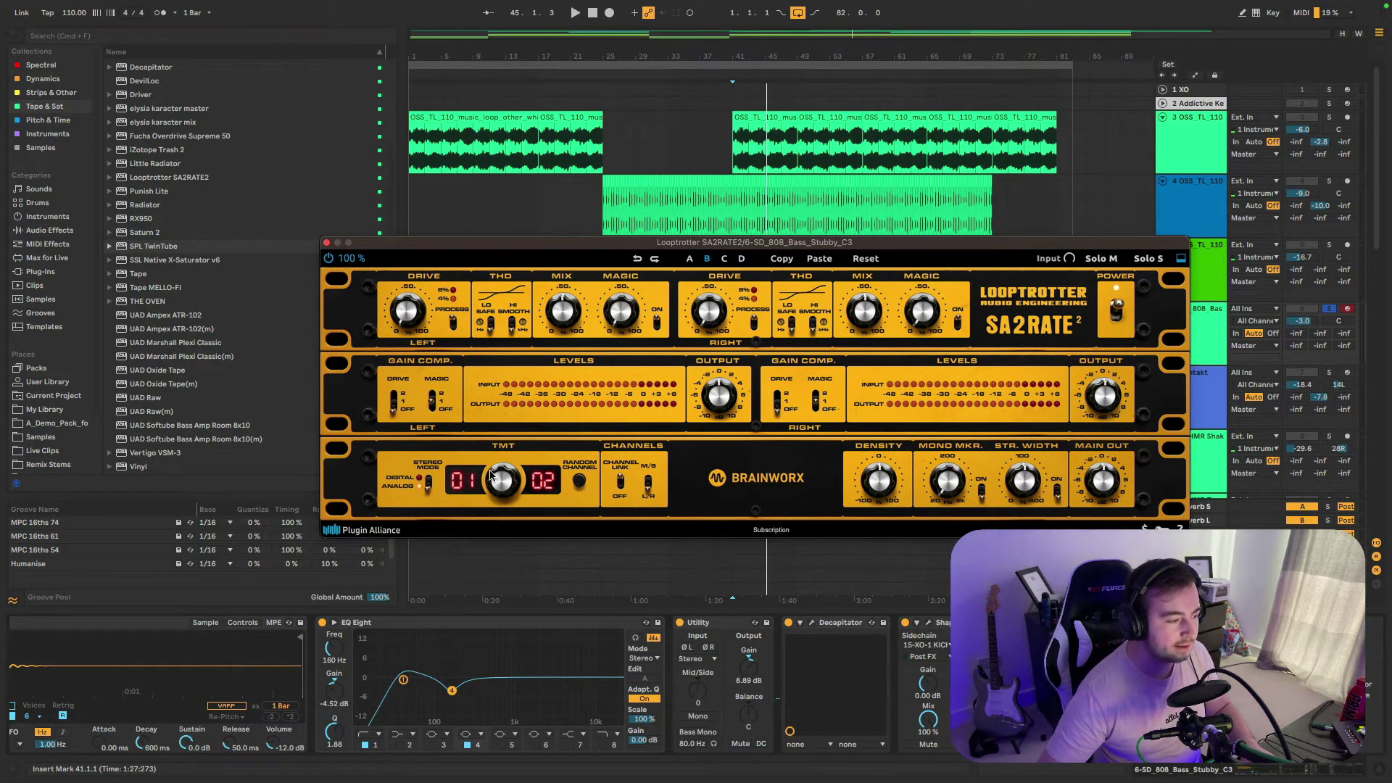
{"action": "left_click", "coordinate": [647, 484]}
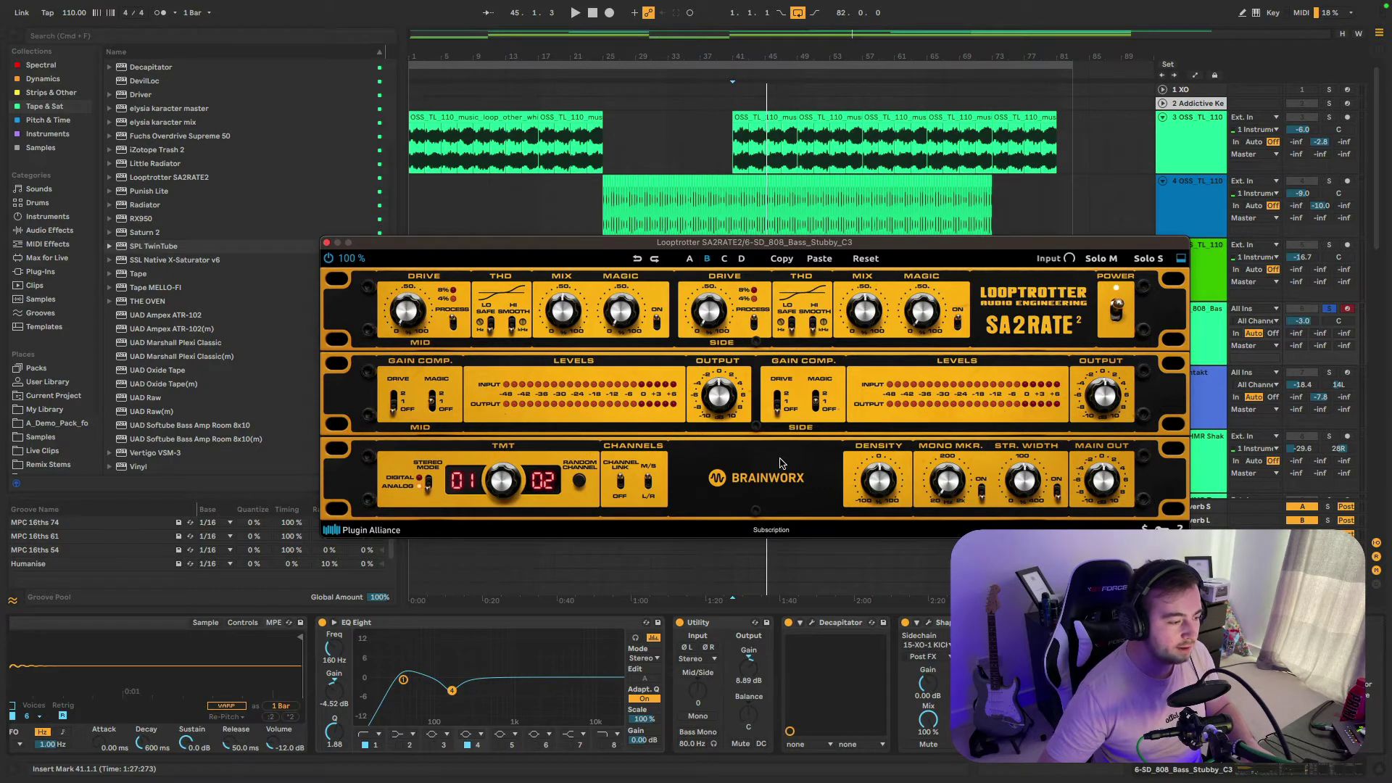
{"action": "left_click", "coordinate": [648, 483]}
{"action": "left_click", "coordinate": [649, 484]}
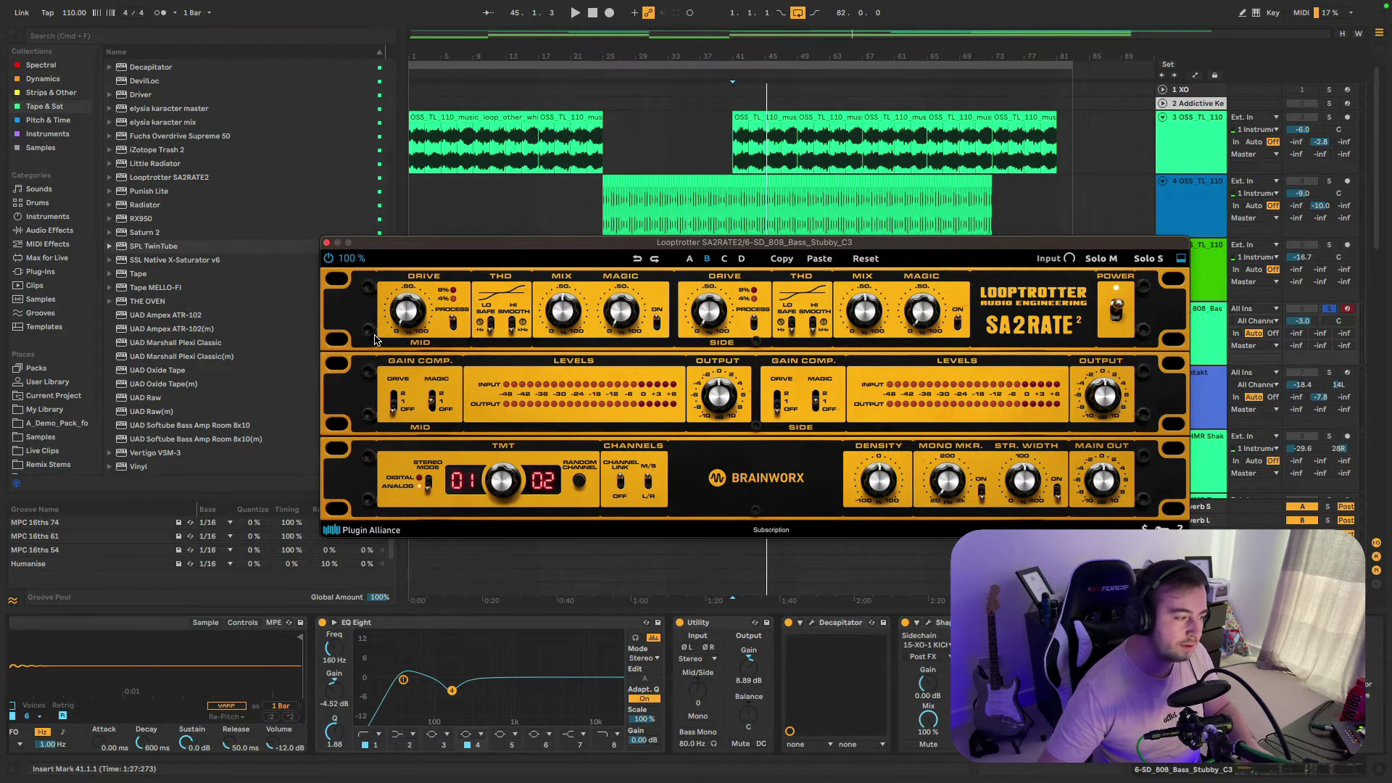
- Close the SA2RATE2 window, move MonoCheck to the end of the master chain after Pro-L 2, and unfold it
{"action": "left_click", "coordinate": [449, 544]}
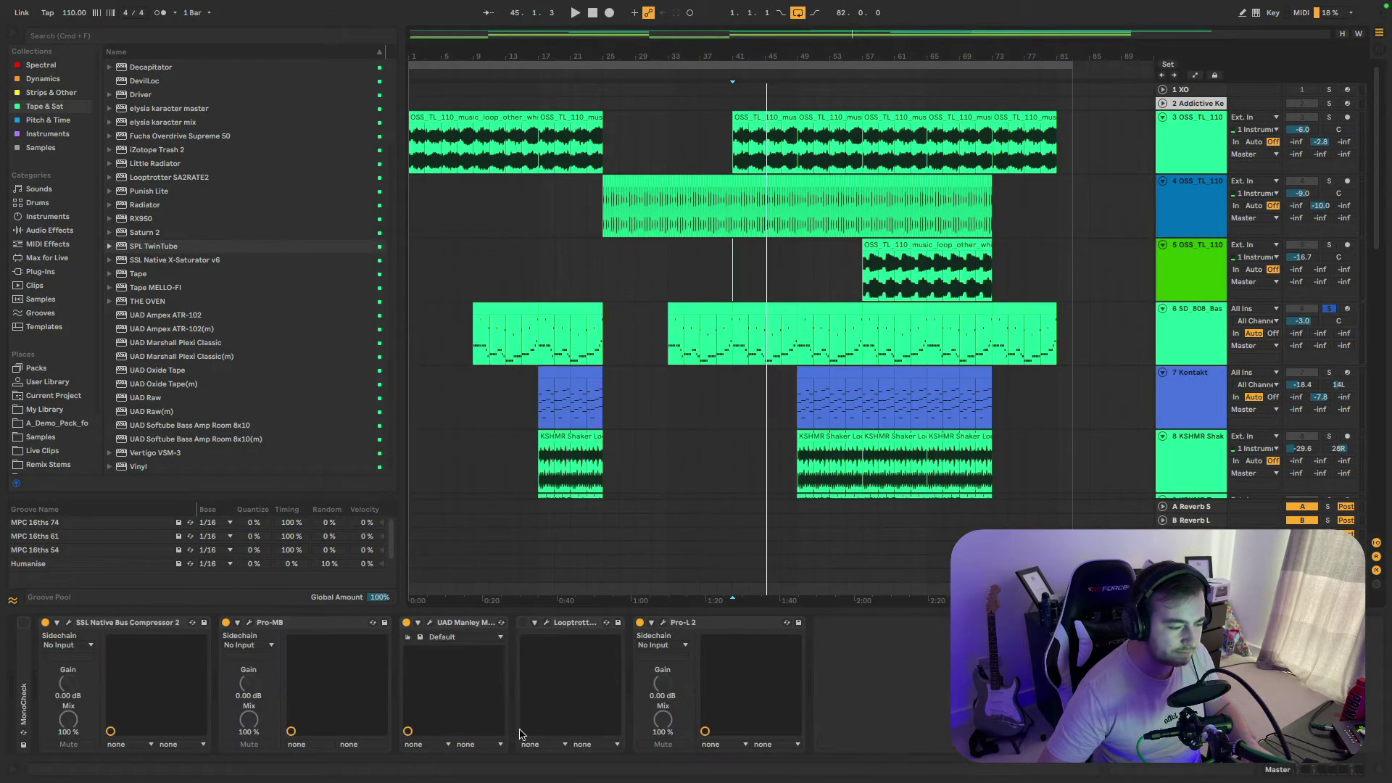
{"action": "left_click_drag", "start_coordinate": [27, 664], "coordinate": [764, 661]}
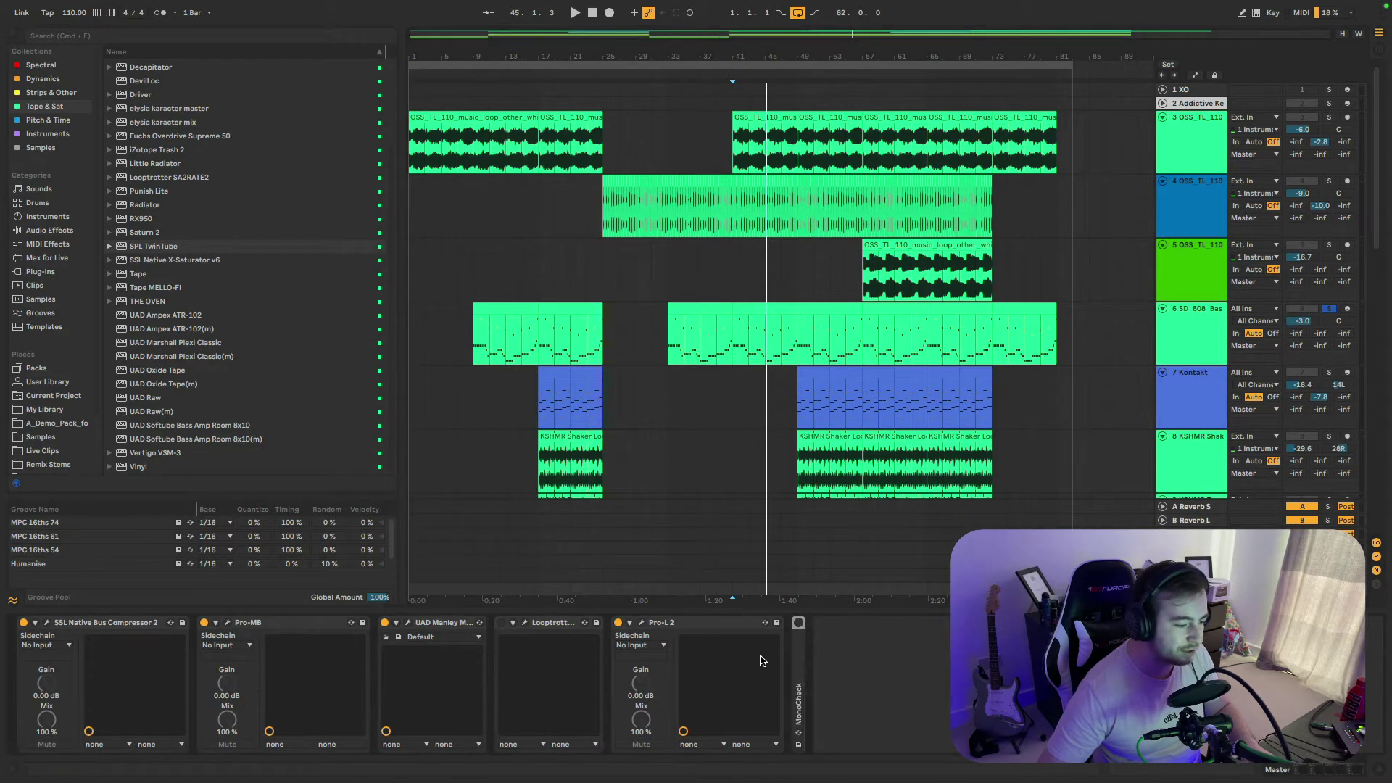
{"action": "double_click", "coordinate": [803, 676]}
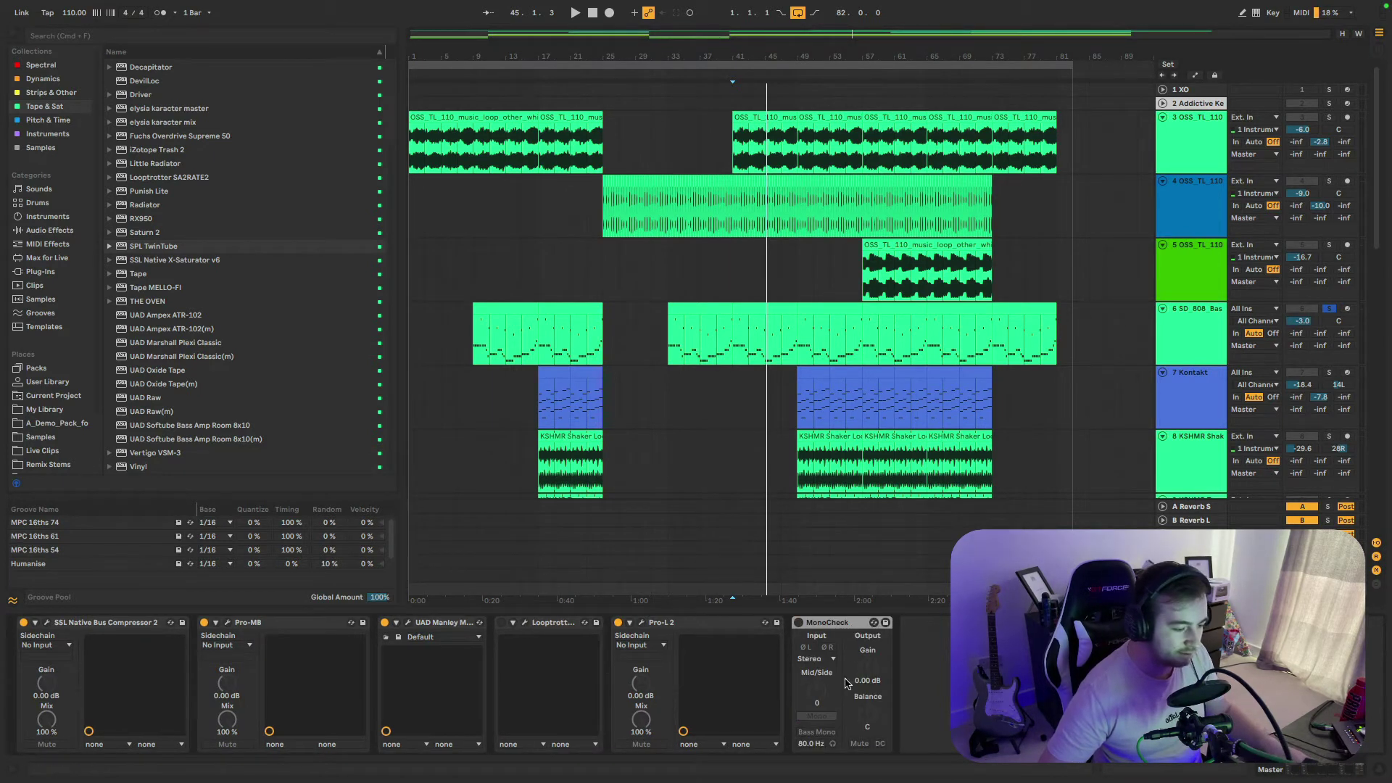
- Switch on the MonoCheck device on the master with its Mono option enabled
{"action": "left_click", "coordinate": [822, 719]}
{"action": "left_click", "coordinate": [823, 719]}
{"action": "left_click", "coordinate": [823, 718]}
{"action": "left_click", "coordinate": [823, 718]}
{"action": "left_click", "coordinate": [822, 718]}
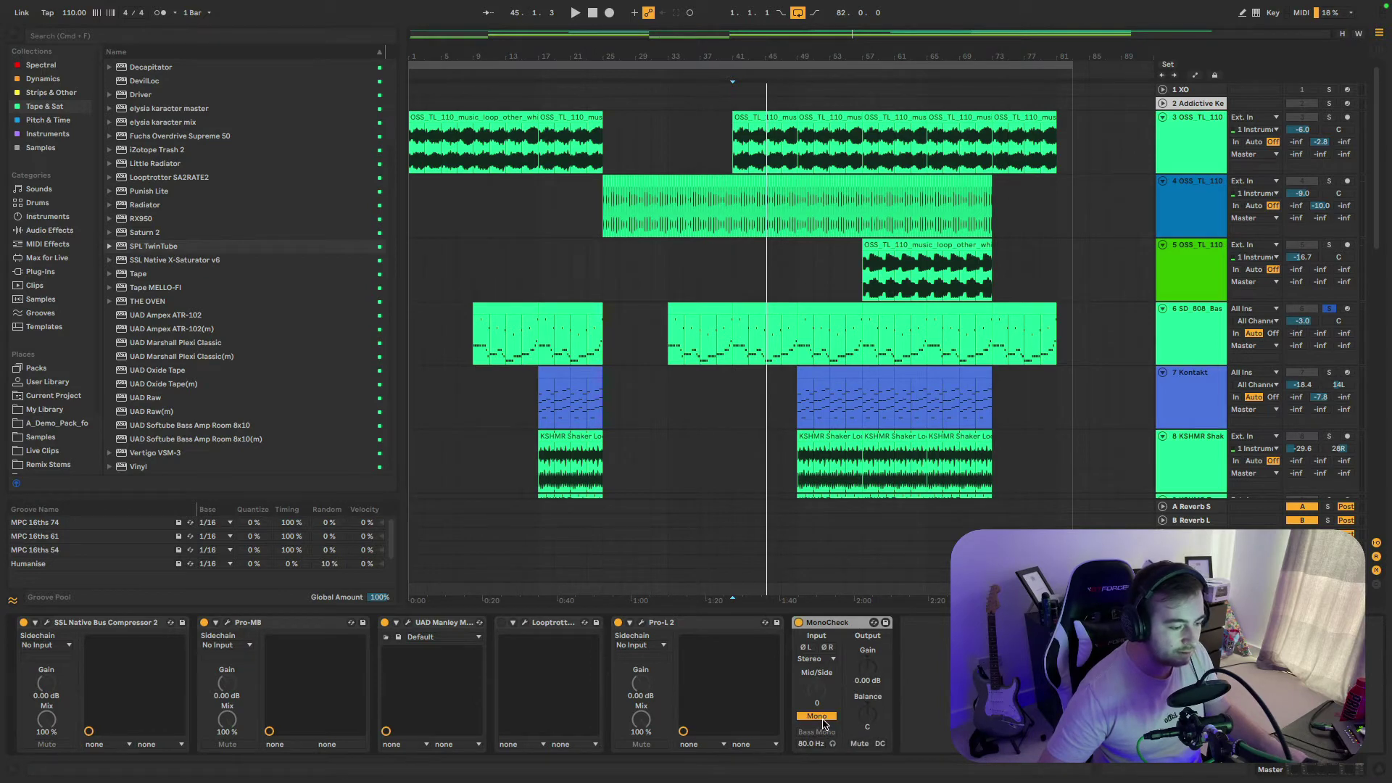
- Toggle the MonoCheck device off and on repeatedly, leaving it active
{"action": "key", "text": "0"}
{"action": "key", "text": "0"}
{"action": "key", "text": "0"}
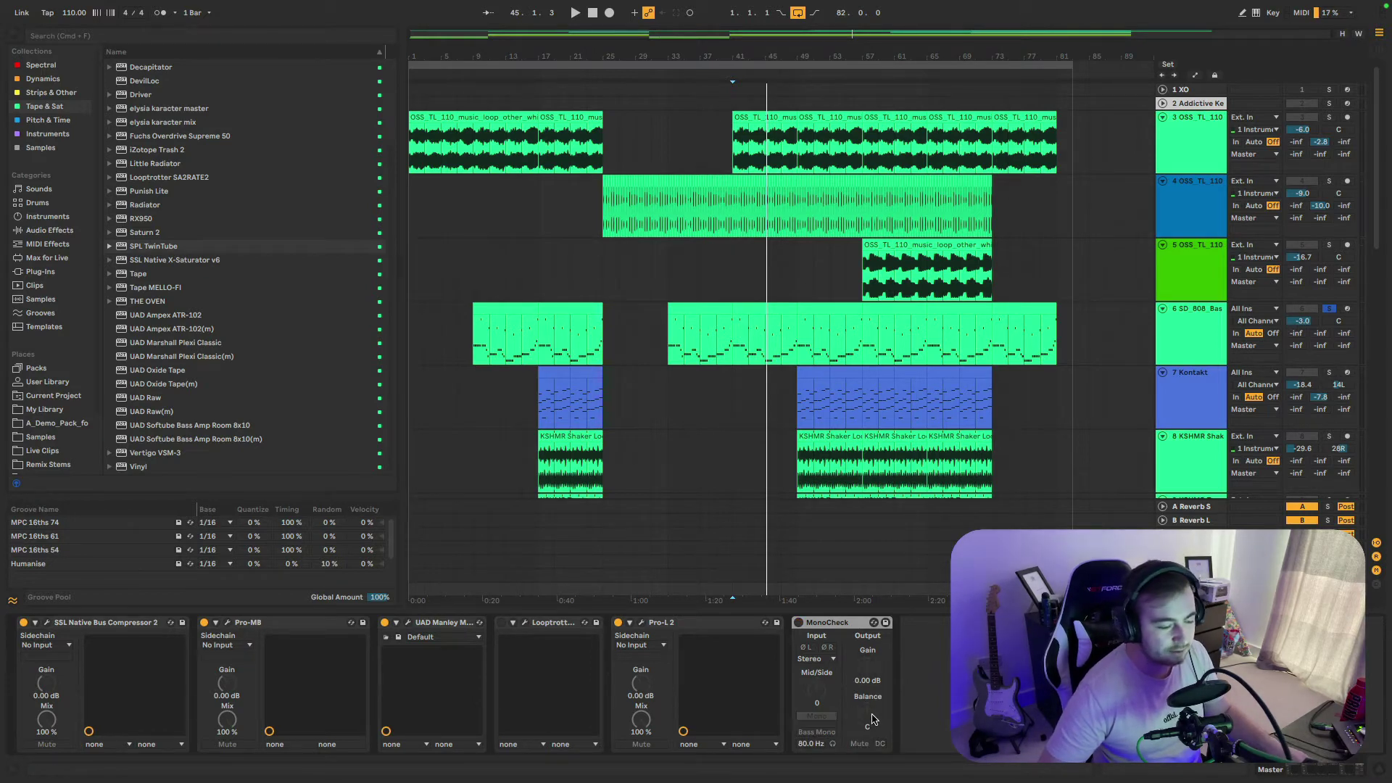
{"action": "key", "text": "0"}
{"action": "key", "text": "0"}
{"action": "key", "text": "0"}
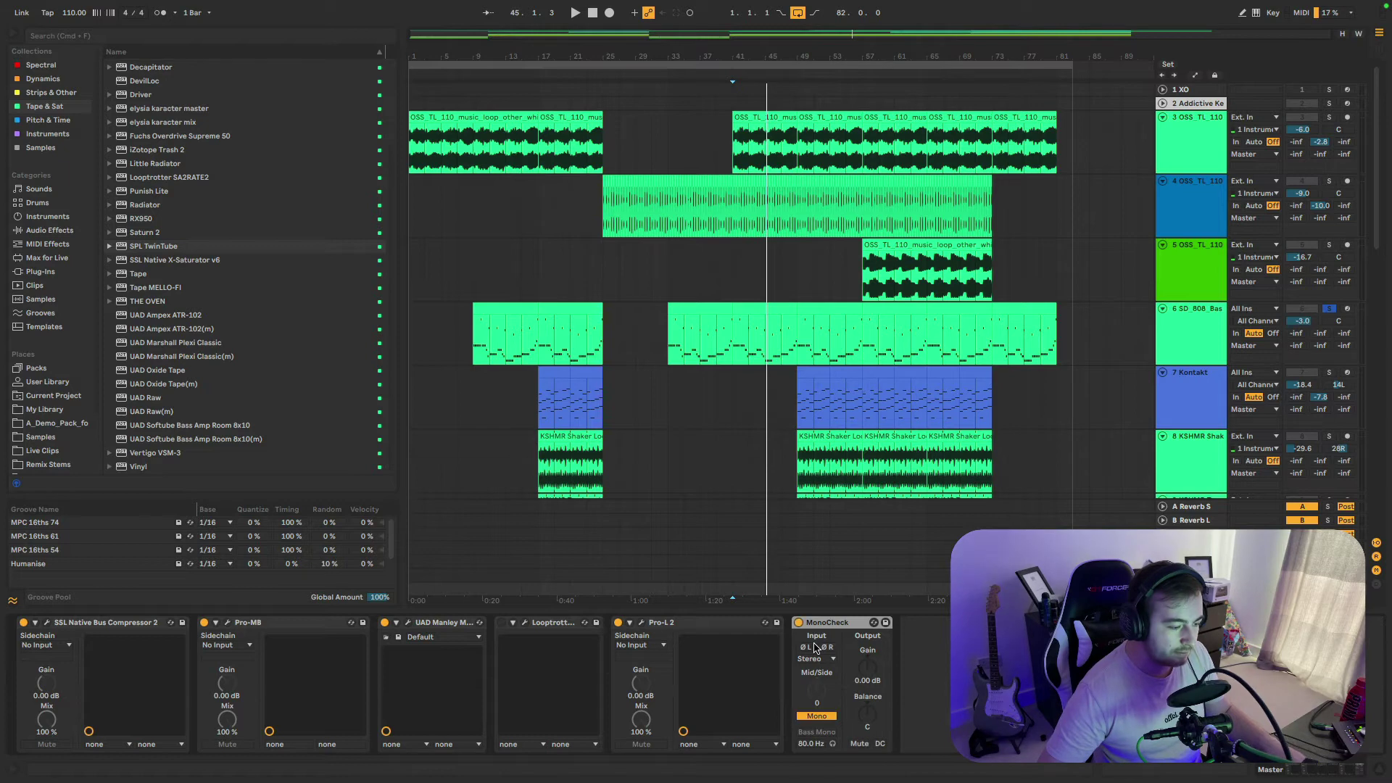
- Play from bar 41 while switching MonoCheck off and on, and unsolo the 808 bass track to compare the full mix
{"action": "key", "text": "space"}
{"action": "key", "text": "0"}
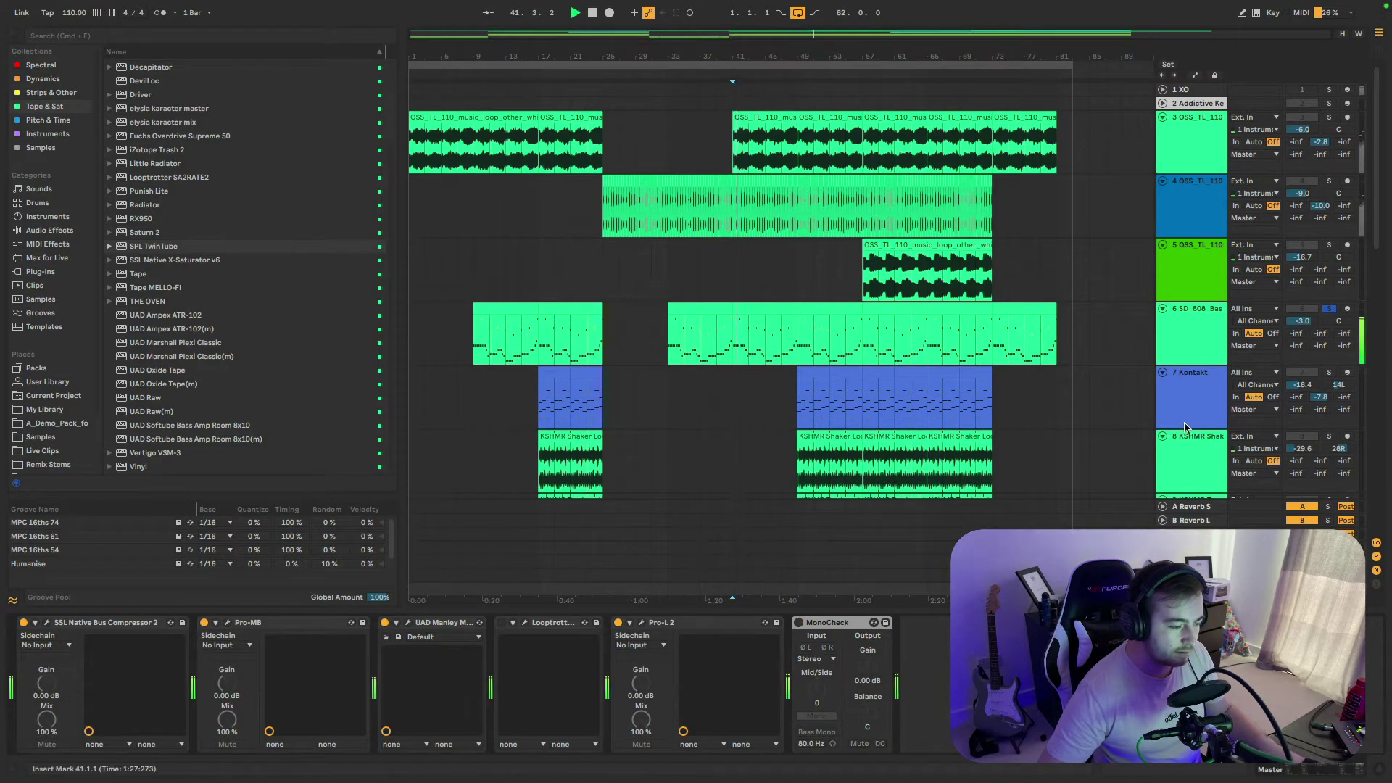
{"action": "left_click", "coordinate": [1329, 309]}
{"action": "key", "text": "space"}
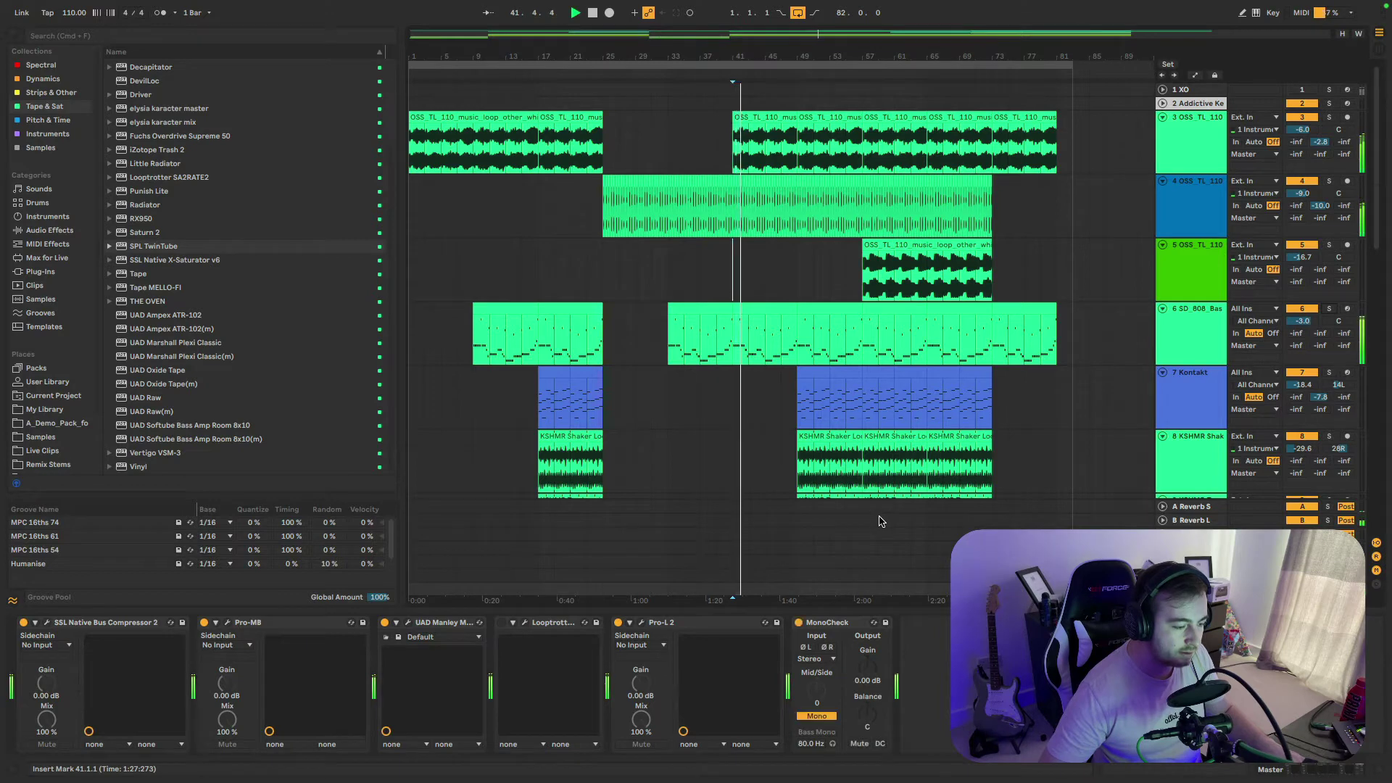
{"action": "key", "text": "0"}
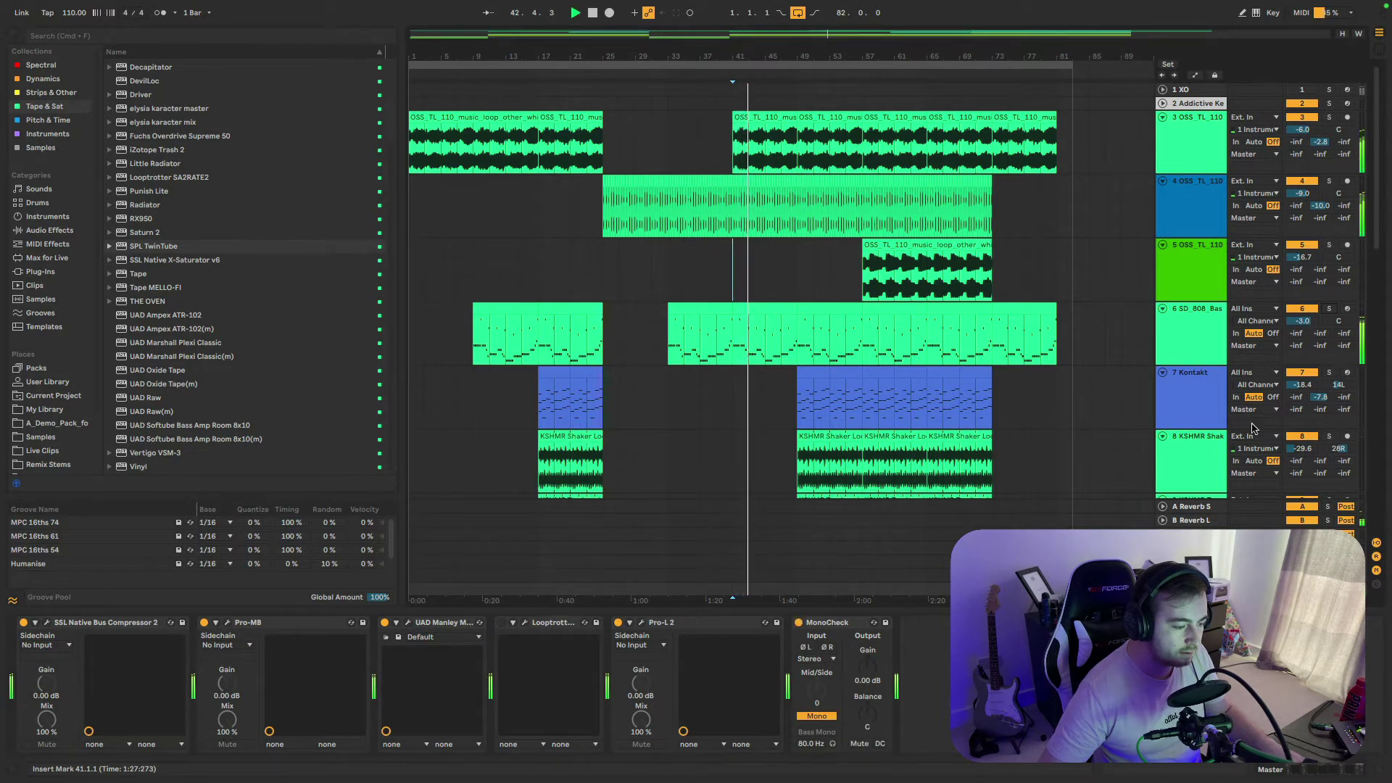
{"action": "key", "text": "0"}
- Stop playback, bring up the 808 bass track's SA2RATE2 window, reposition it and briefly audition the track
{"action": "left_click", "coordinate": [1191, 342]}
{"action": "key", "text": "space"}
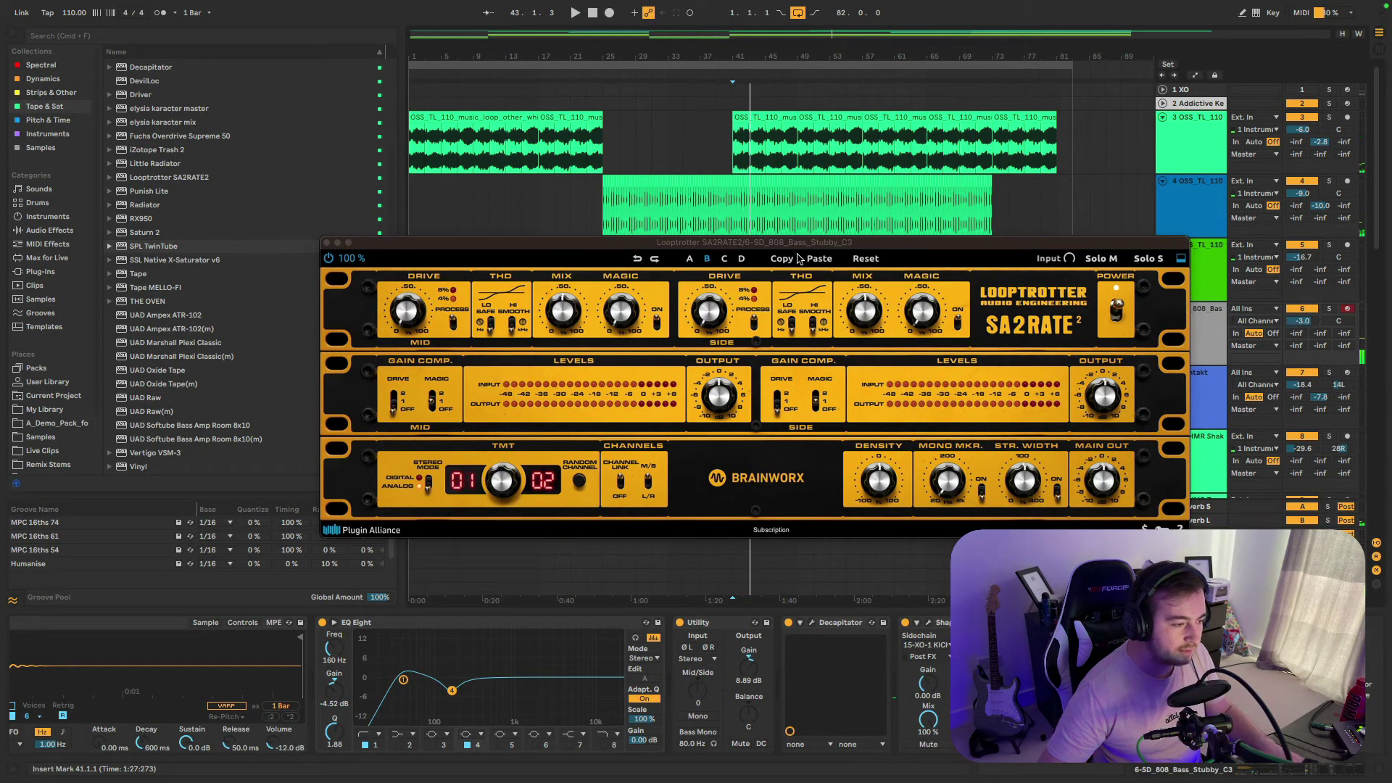
{"action": "left_click_drag", "start_coordinate": [662, 210], "coordinate": [630, 178]}
{"action": "key", "text": "space"}
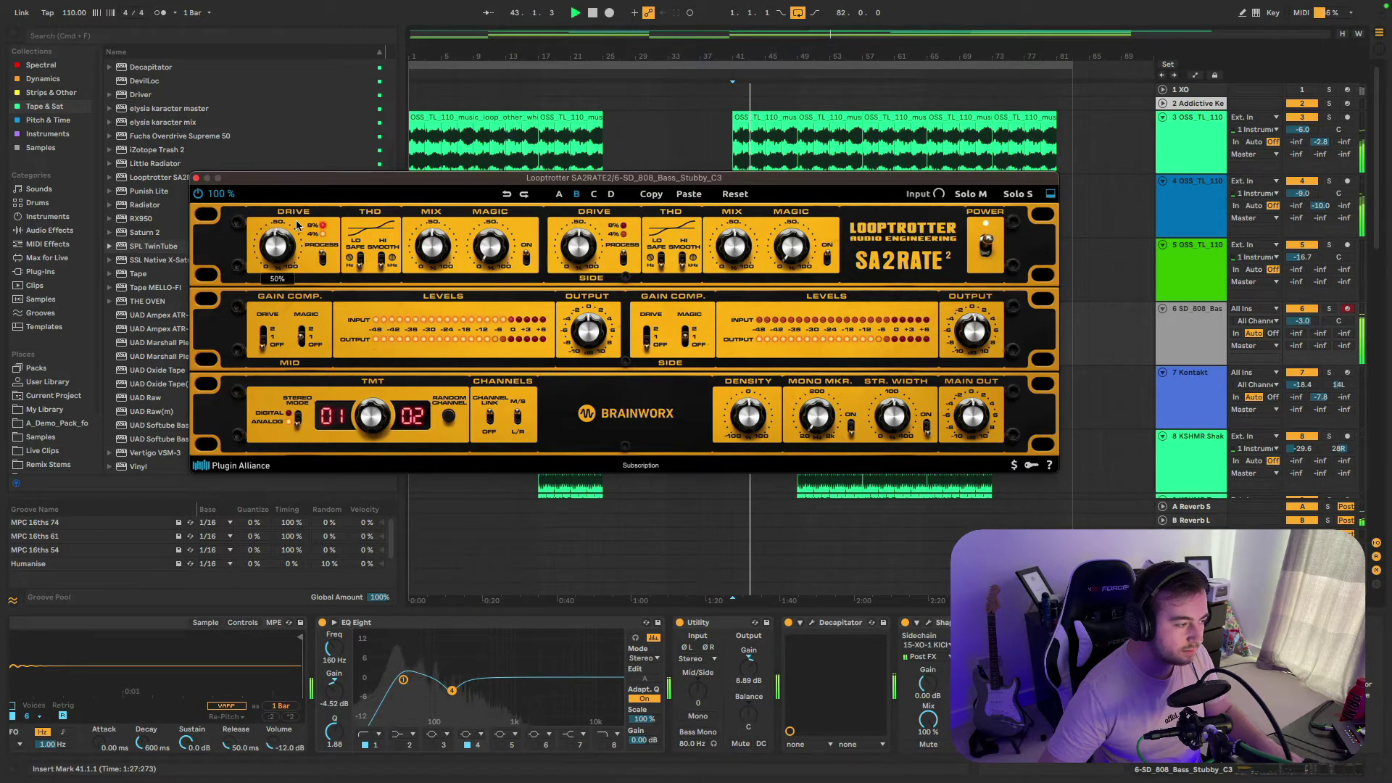
{"action": "mouse_move", "coordinate": [290, 245]}
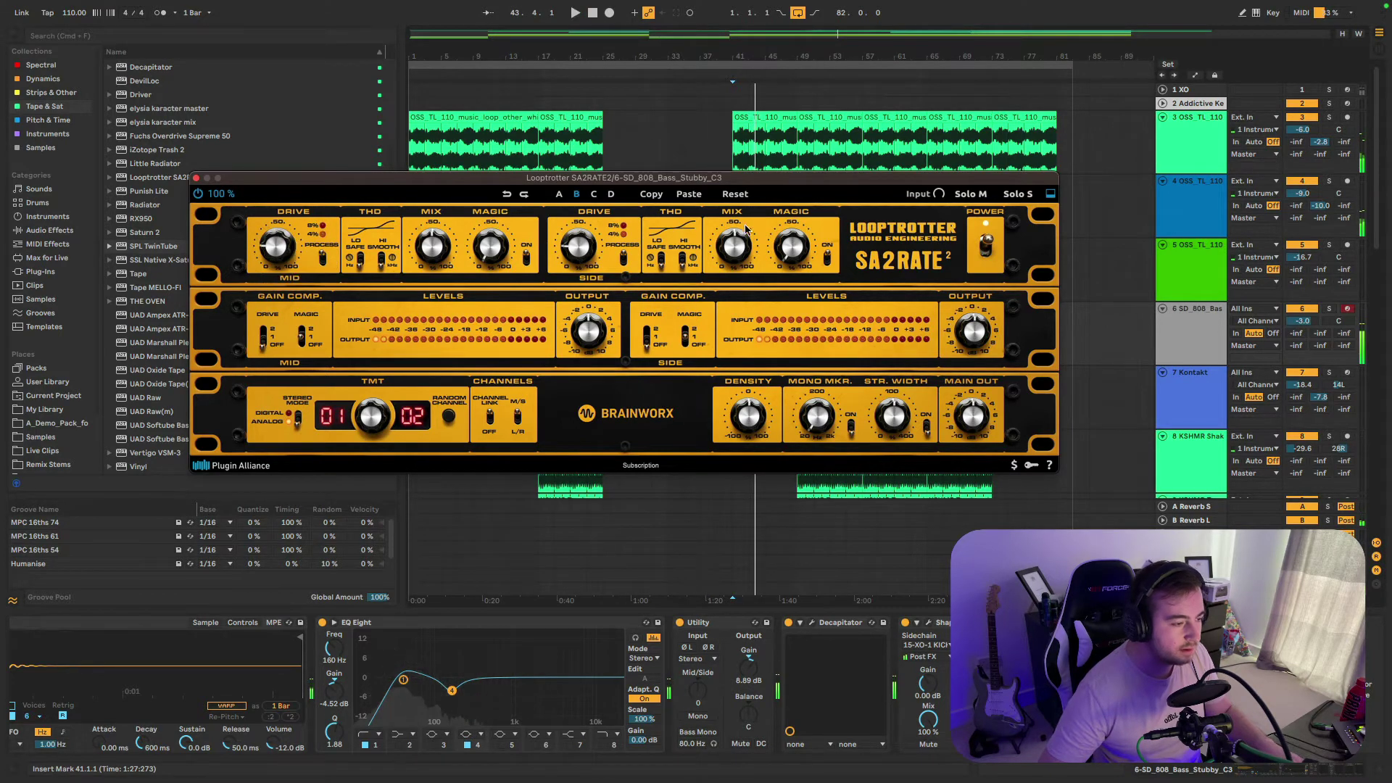
- Enable Solo S in the 808 bass's SA2RATE2 and reposition the plugin window to uncover the arrangement
{"action": "left_click_drag", "start_coordinate": [671, 177], "coordinate": [703, 232]}
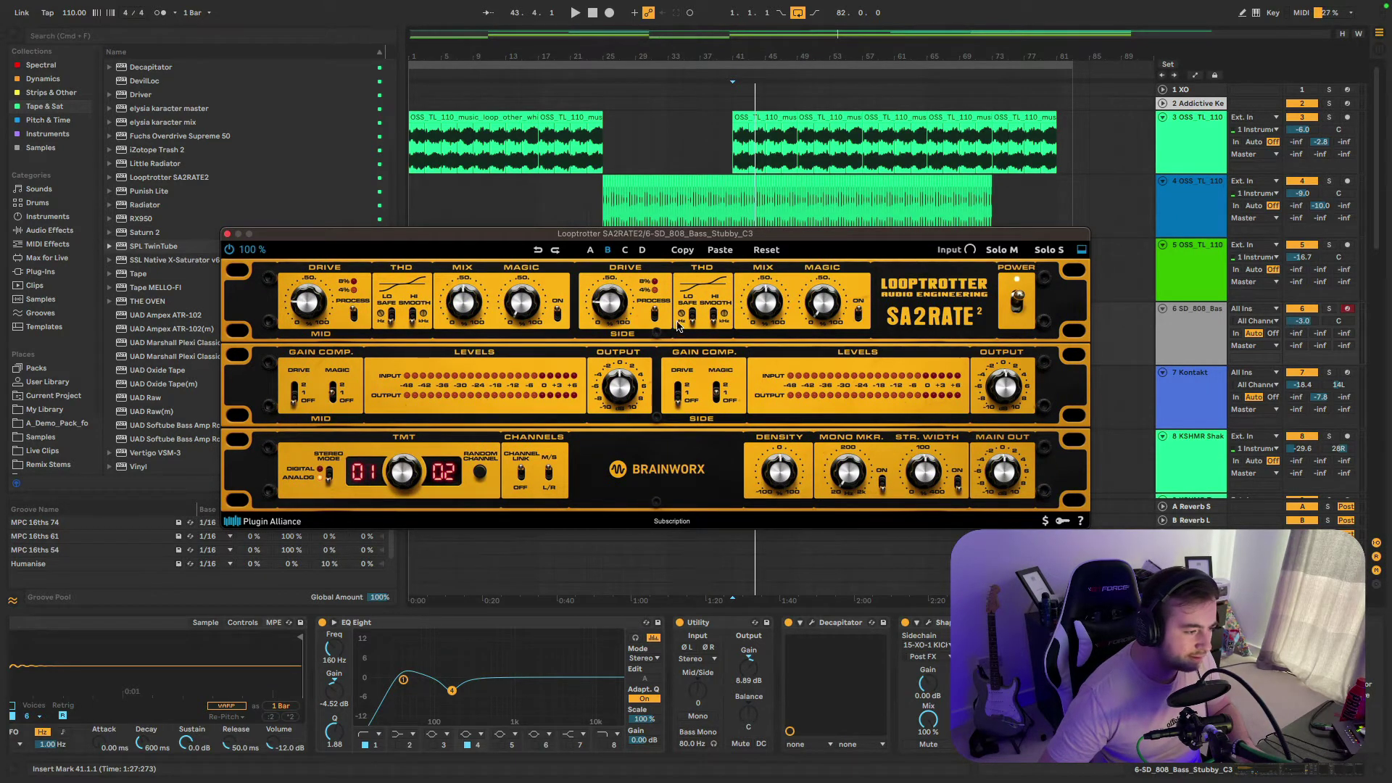
{"action": "left_click_drag", "start_coordinate": [296, 320], "coordinate": [304, 332]}
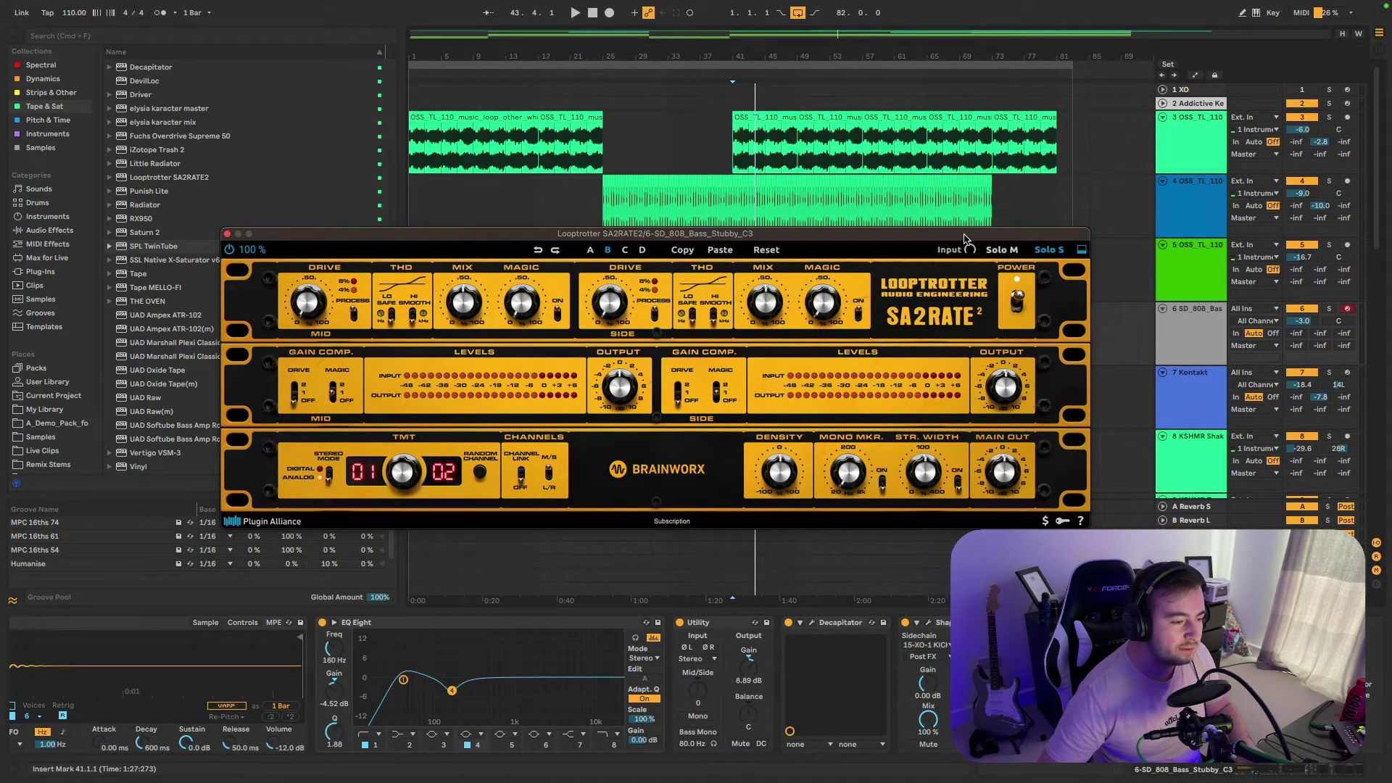
{"action": "left_click_drag", "start_coordinate": [964, 238], "coordinate": [959, 273]}
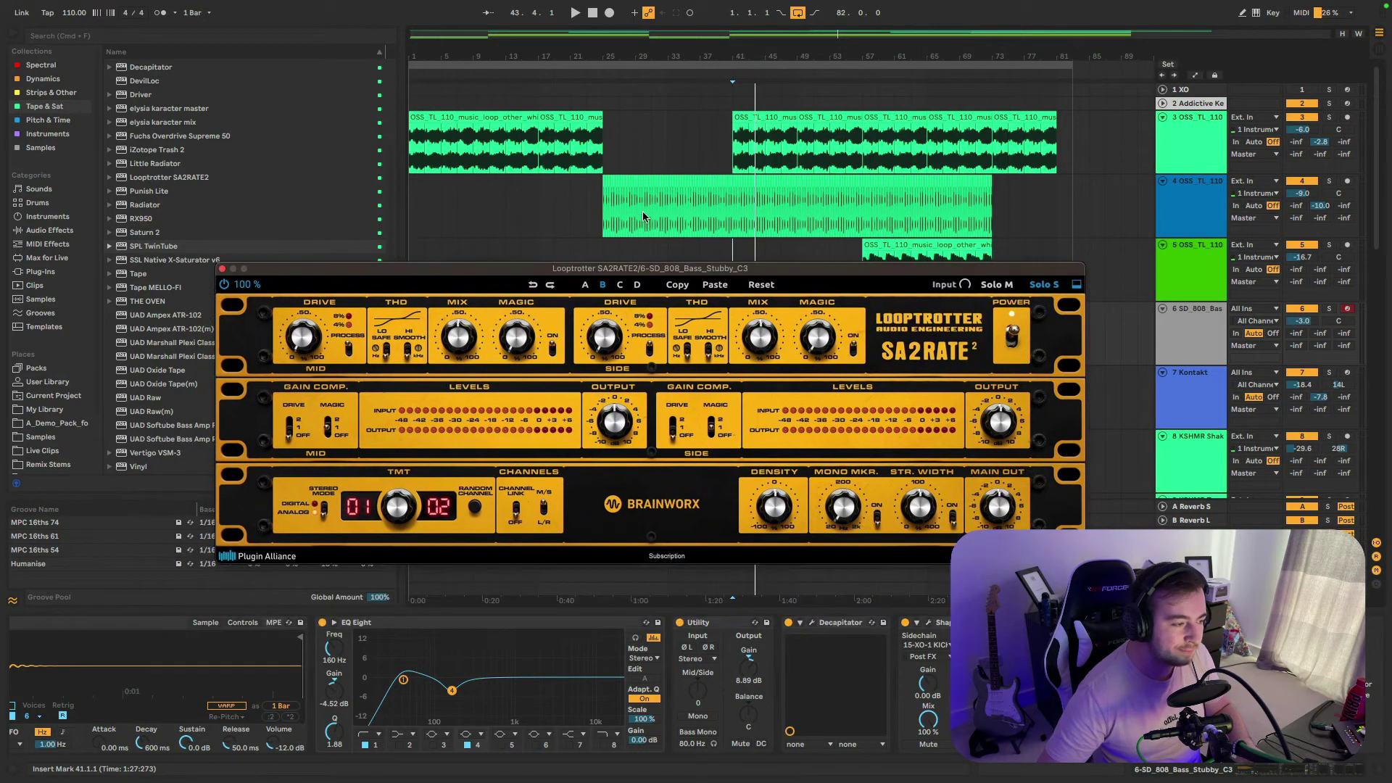
{"action": "left_click", "coordinate": [602, 215]}
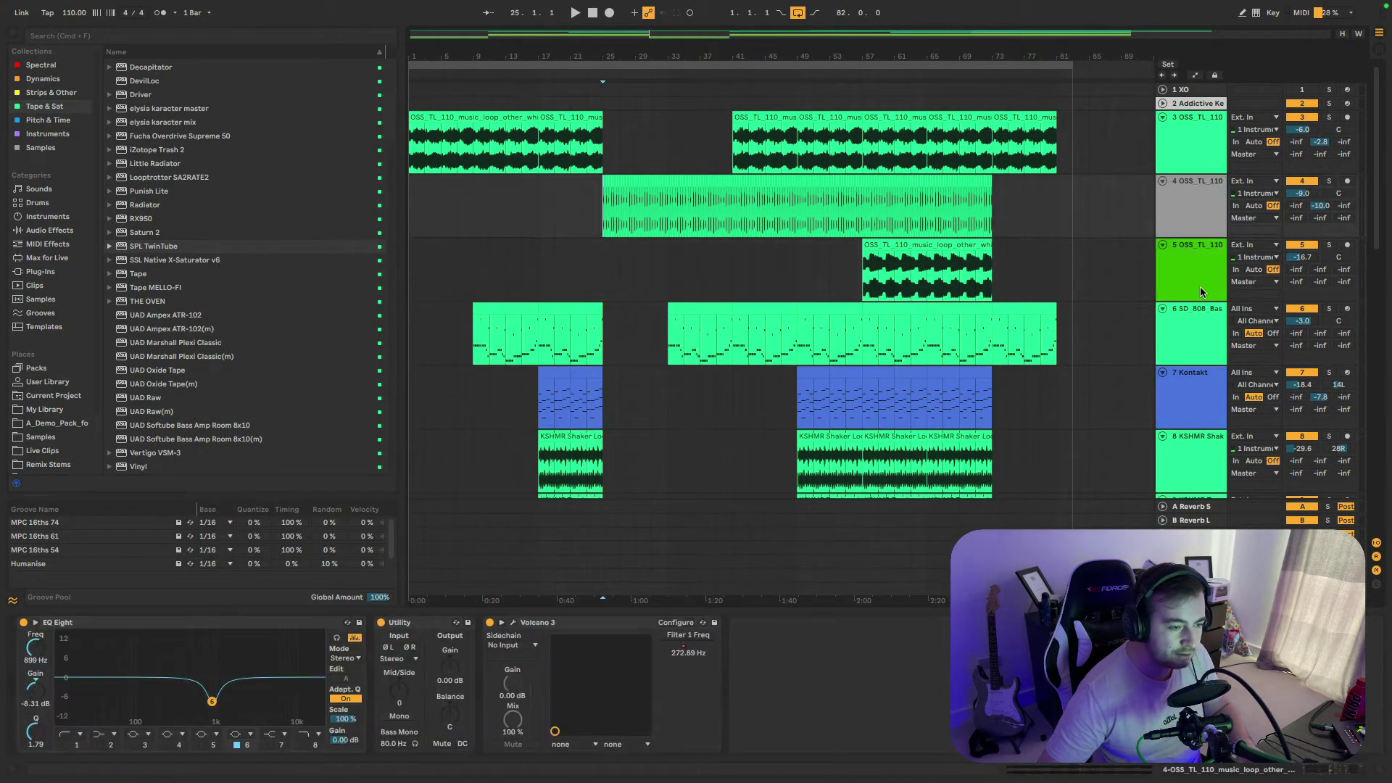
{"action": "left_click", "coordinate": [1198, 336]}
{"action": "left_click", "coordinate": [1331, 309]}
{"action": "key", "text": "space"}
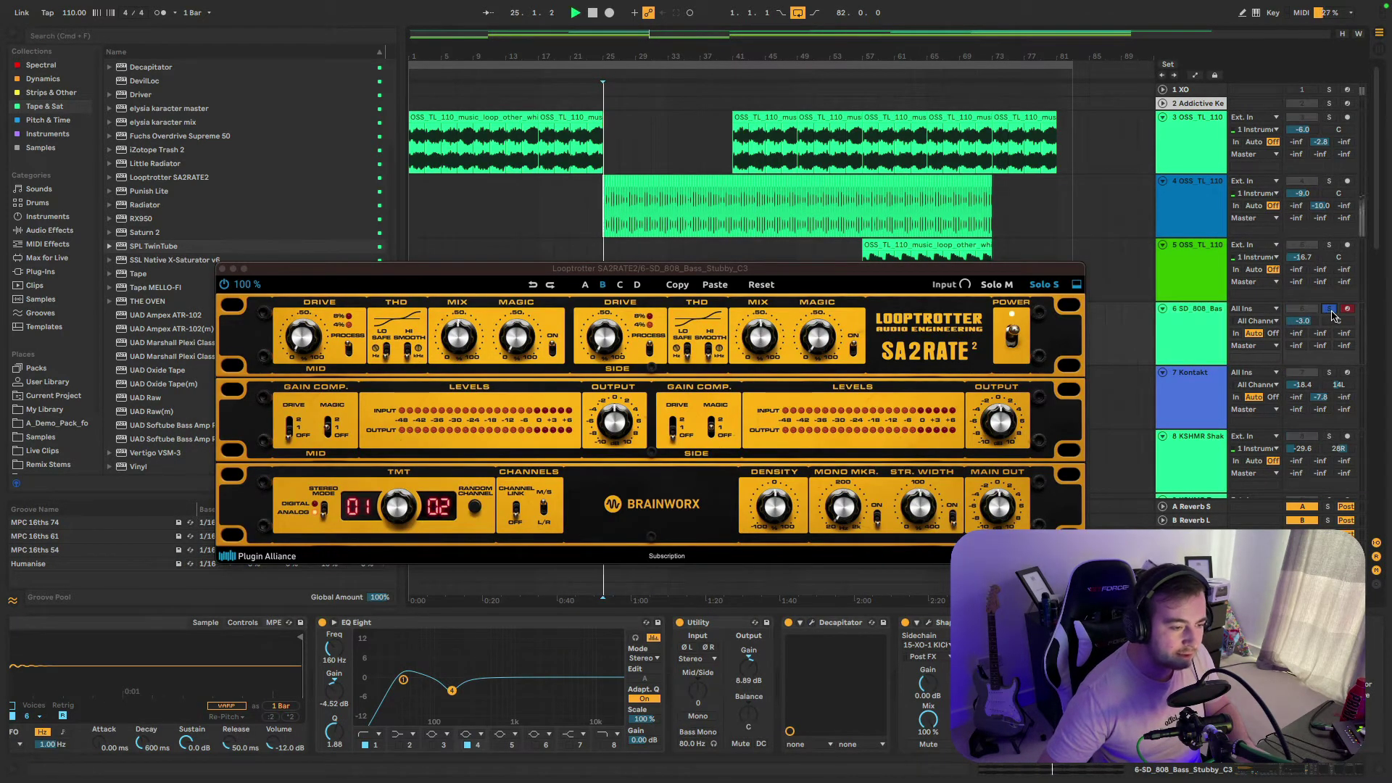
{"action": "left_click", "coordinate": [1330, 309]}
{"action": "left_click", "coordinate": [942, 210]}
{"action": "key", "text": "space"}
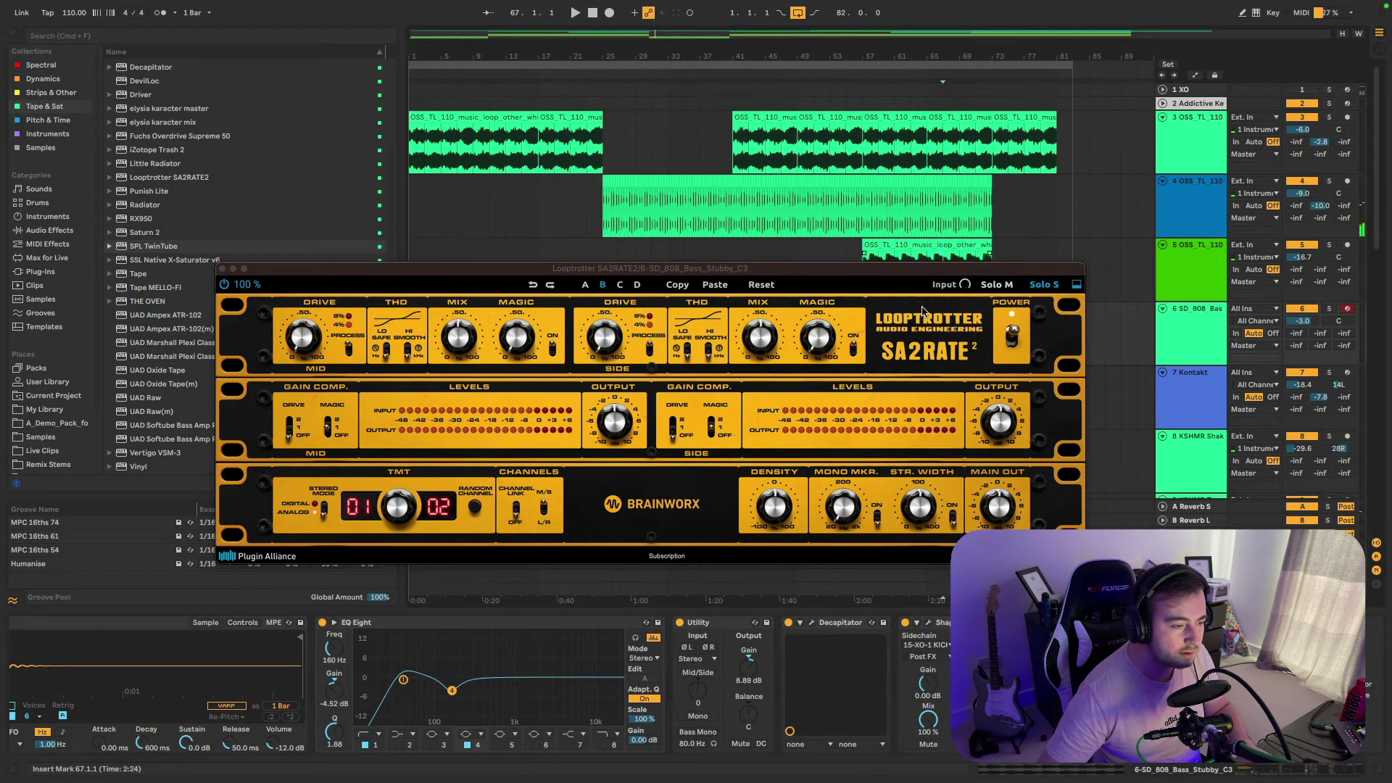
- Move the plugin window off the bass clips, solo the 808 bass track and start playback from bar 33
{"action": "left_click_drag", "start_coordinate": [920, 270], "coordinate": [877, 406]}
{"action": "left_click", "coordinate": [1008, 342]}
{"action": "key", "text": "space"}
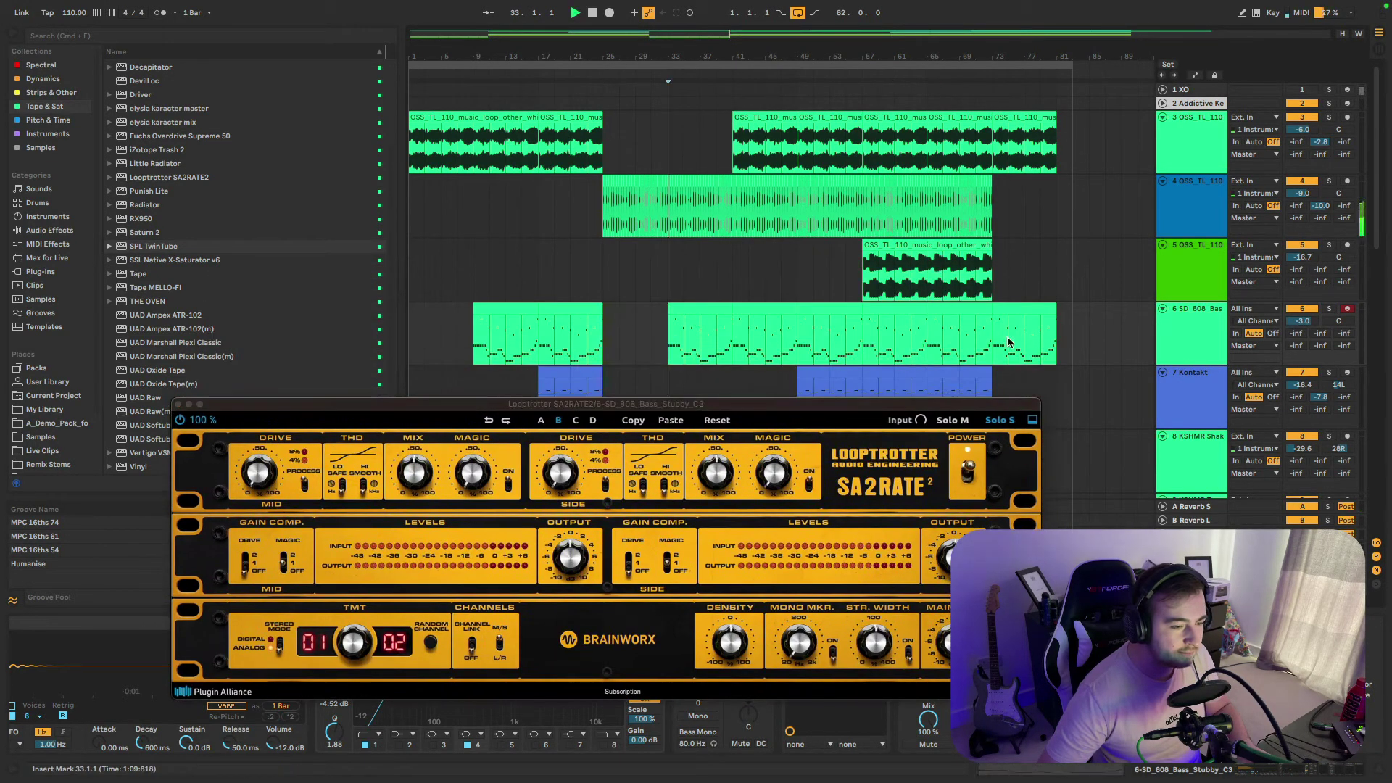
{"action": "left_click", "coordinate": [1329, 309]}
{"action": "key", "text": "space"}
{"action": "key", "text": "space"}
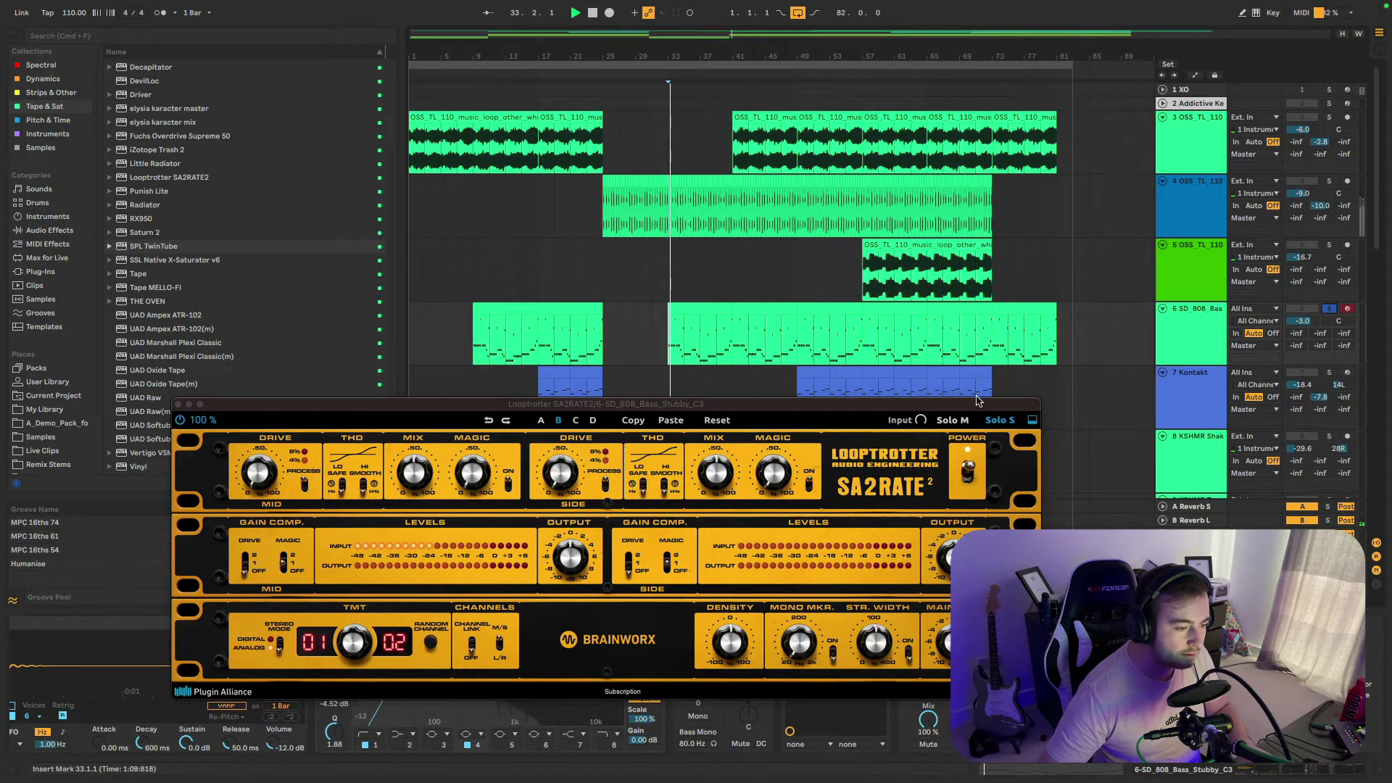
- Move the SA2RATE2 window back up, audition its channel solos, switch both Solo M and Solo S off and stop playback
{"action": "left_click_drag", "start_coordinate": [976, 401], "coordinate": [996, 159]}
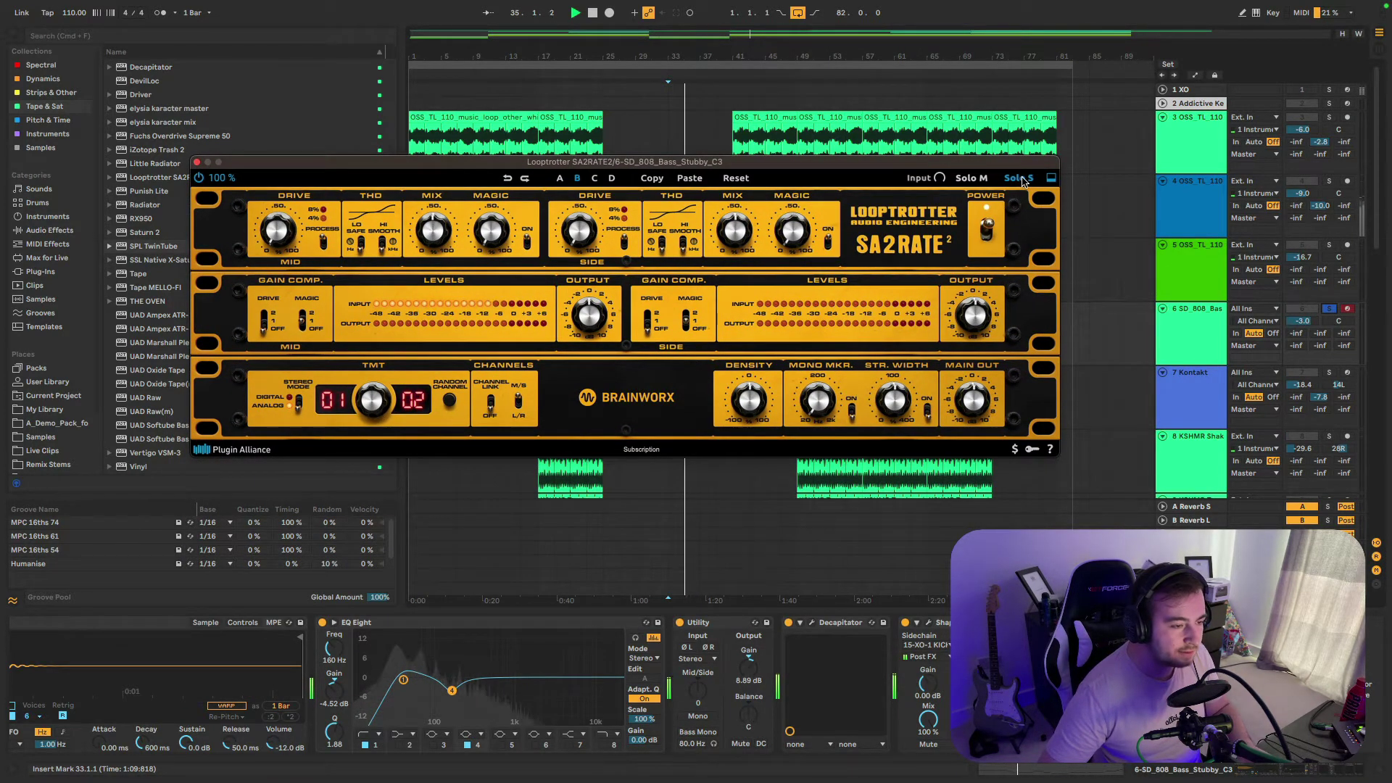
{"action": "left_click", "coordinate": [979, 181]}
{"action": "left_click", "coordinate": [970, 182]}
{"action": "key", "text": "space"}
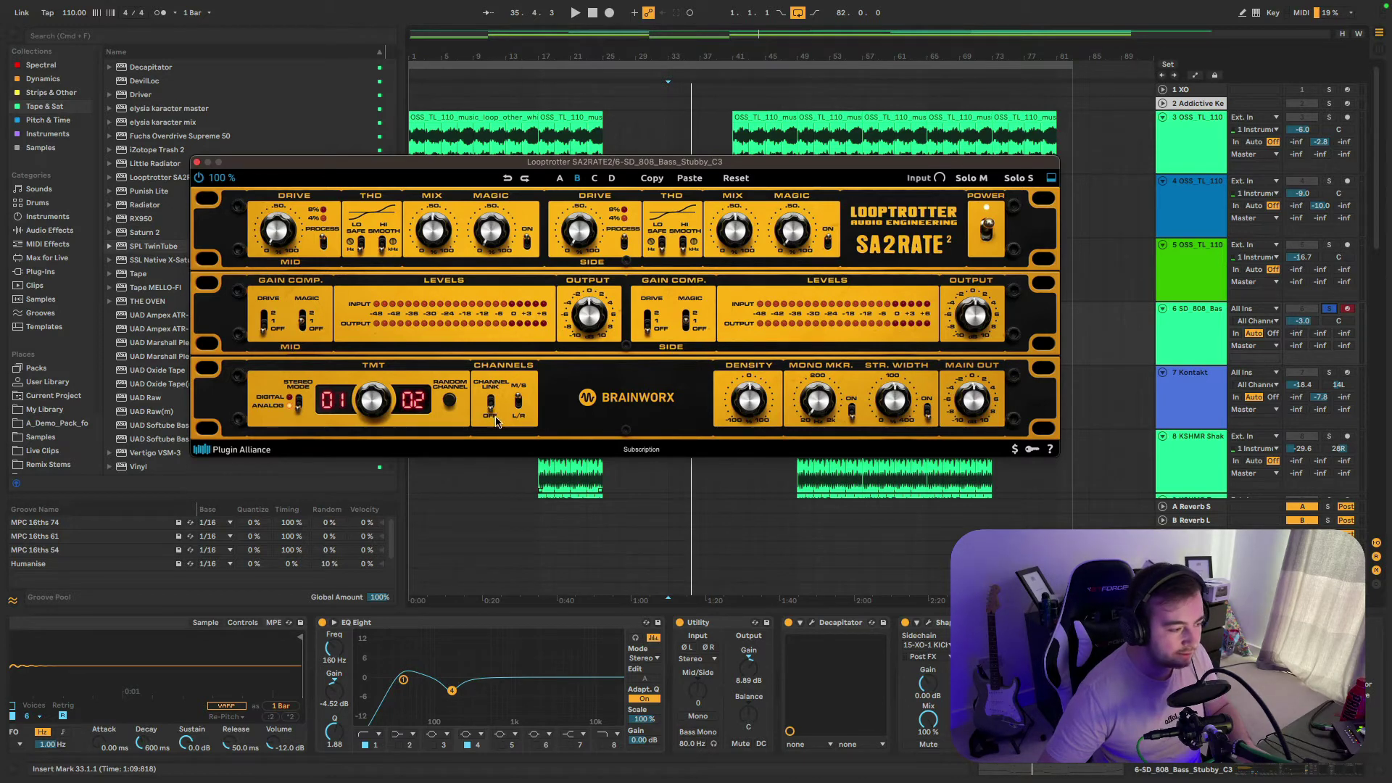
- Set SA2RATE2's channel mode to L/R on the 808 bass, check the master chain and play from bar 33
{"action": "left_click", "coordinate": [518, 401]}
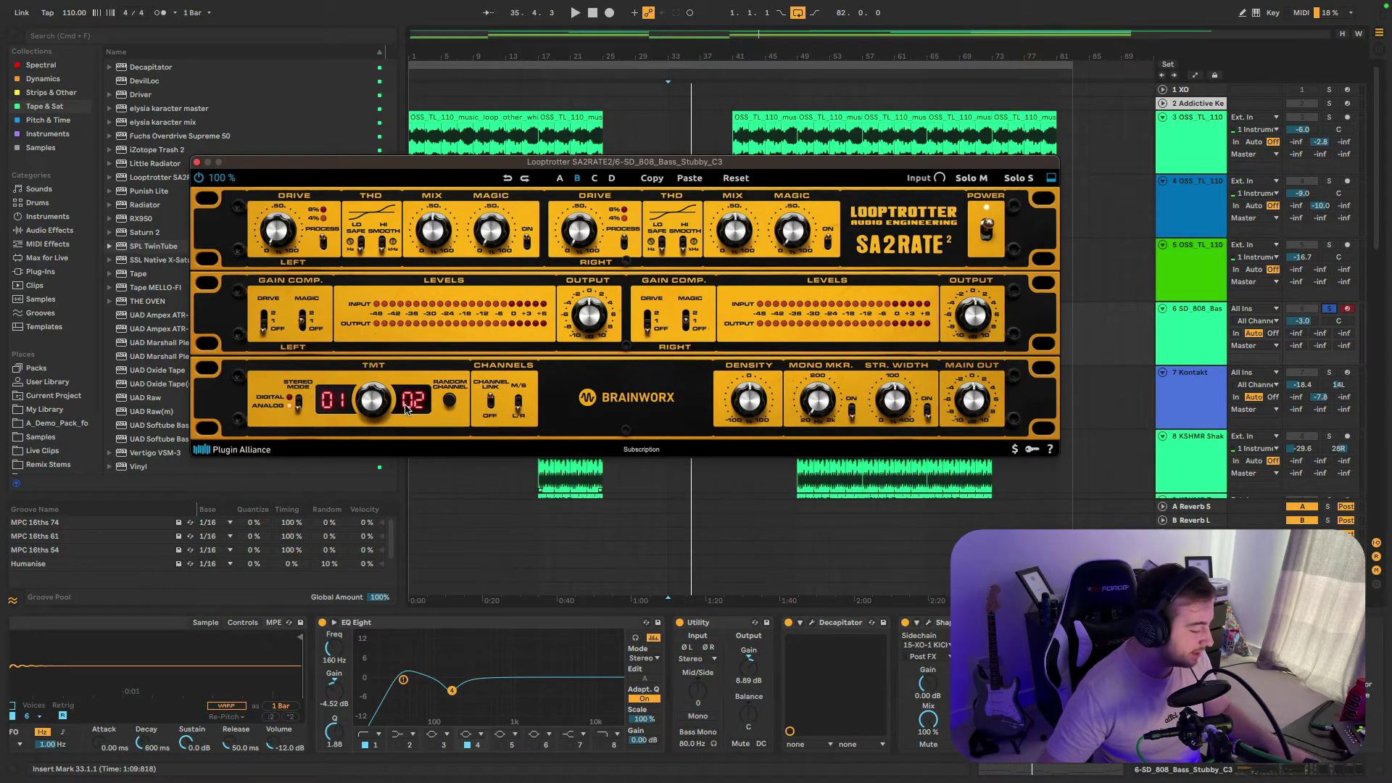
{"action": "left_click", "coordinate": [1255, 410]}
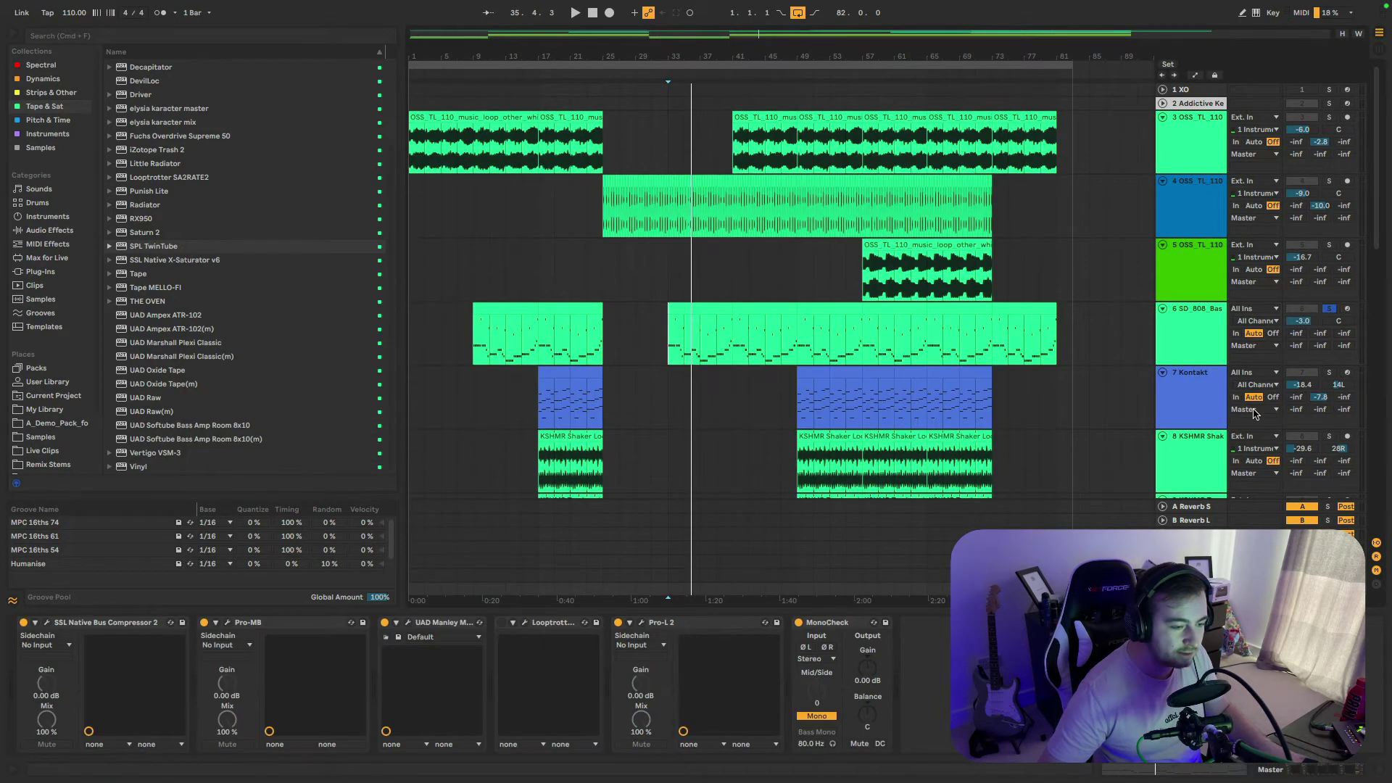
{"action": "left_click", "coordinate": [1219, 333]}
{"action": "key", "text": "space"}
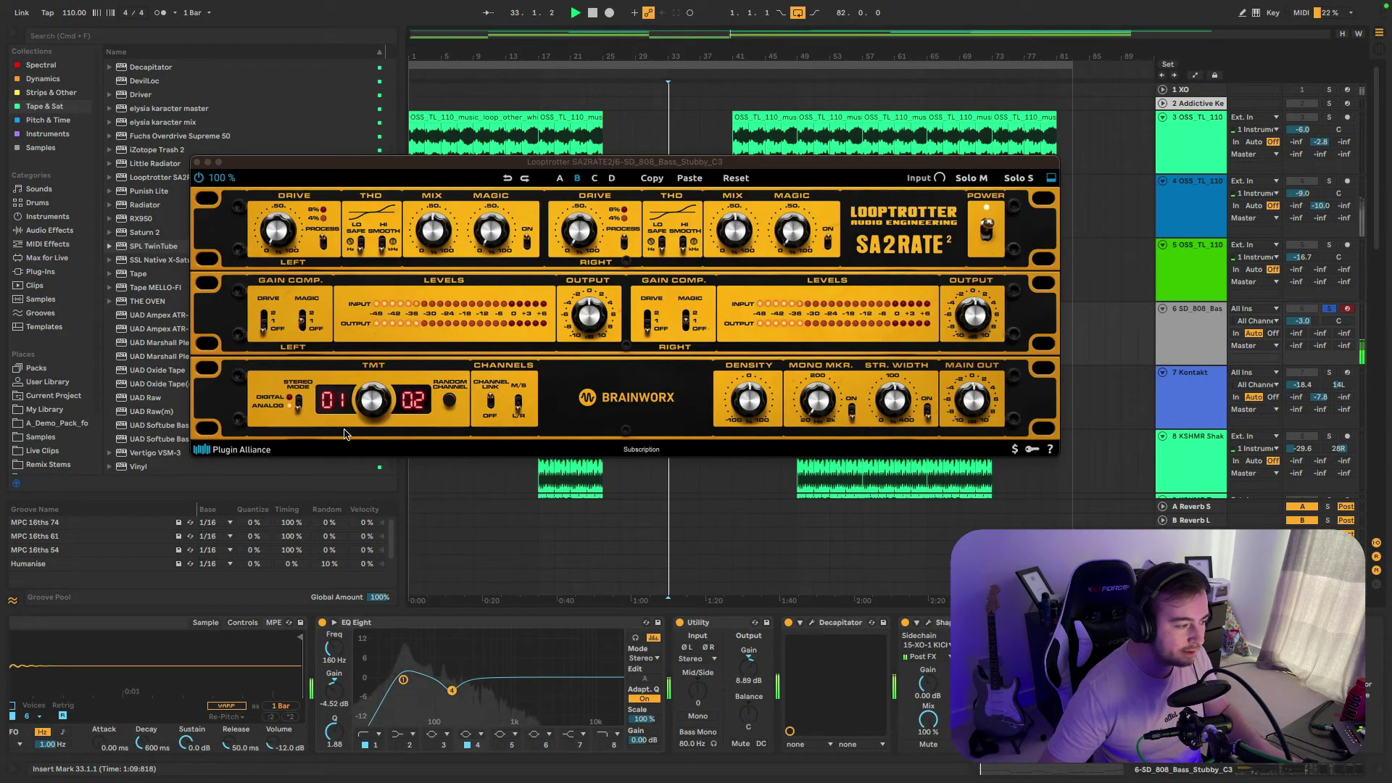
- Toggle SA2RATE2's TMT stereo mode repeatedly between Digital and Analog to compare them, ending on Analog
{"action": "left_click", "coordinate": [298, 404]}
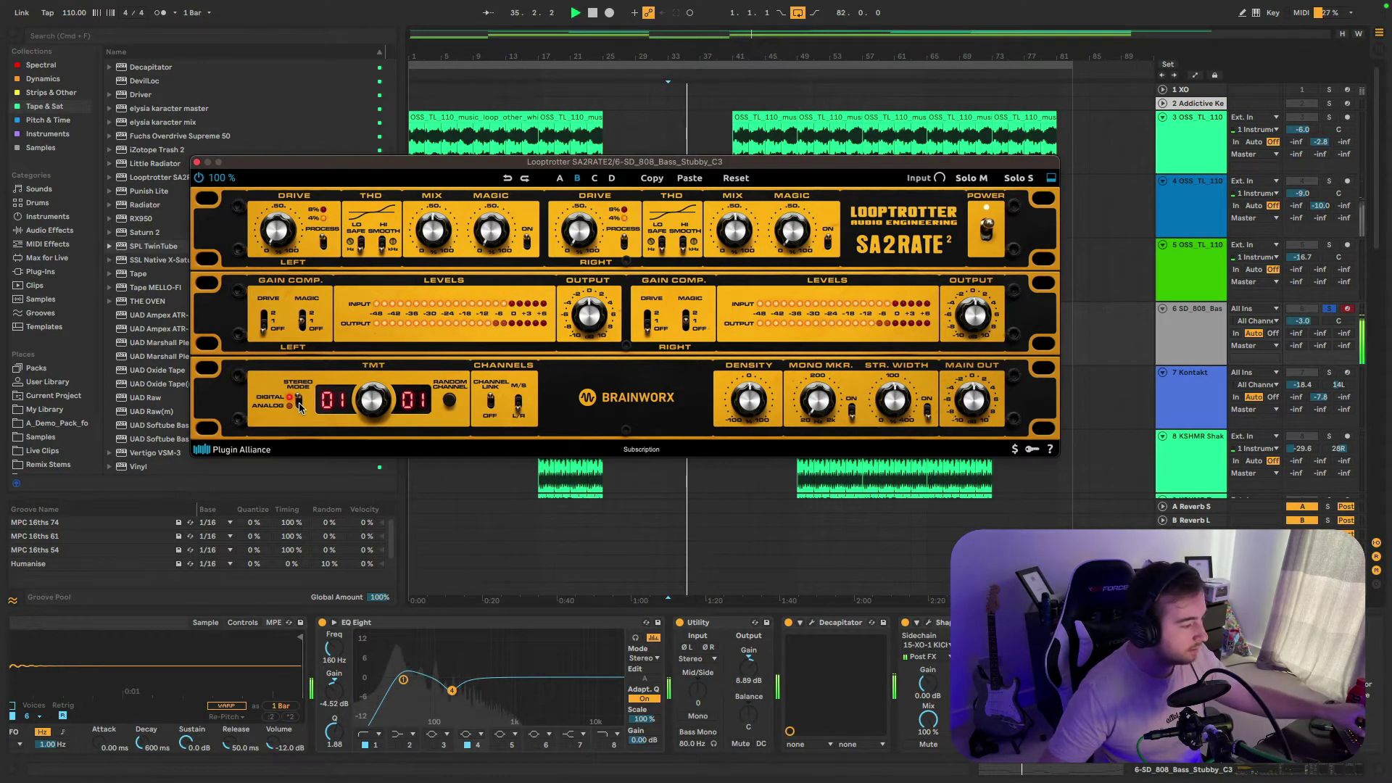
{"action": "left_click", "coordinate": [298, 403]}
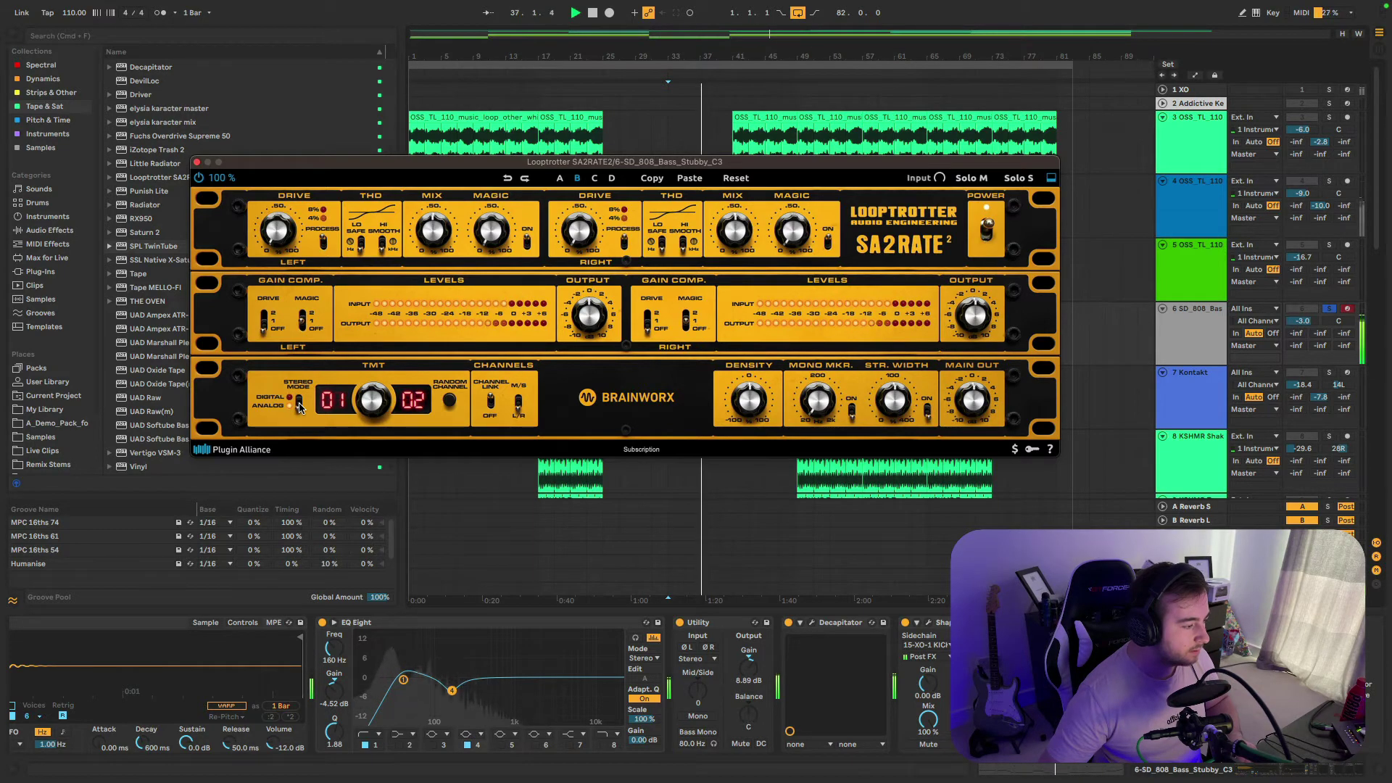
{"action": "left_click", "coordinate": [298, 403]}
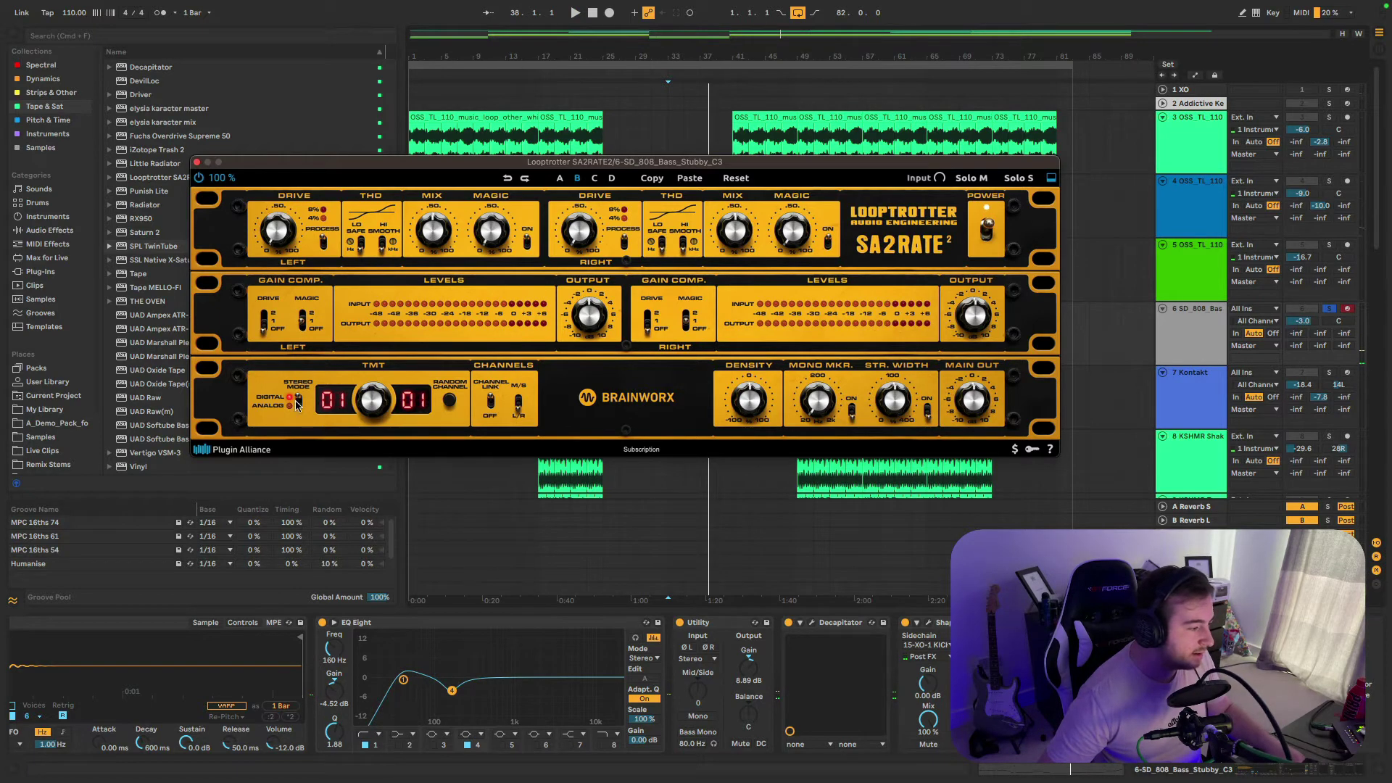
{"action": "left_click", "coordinate": [299, 406]}
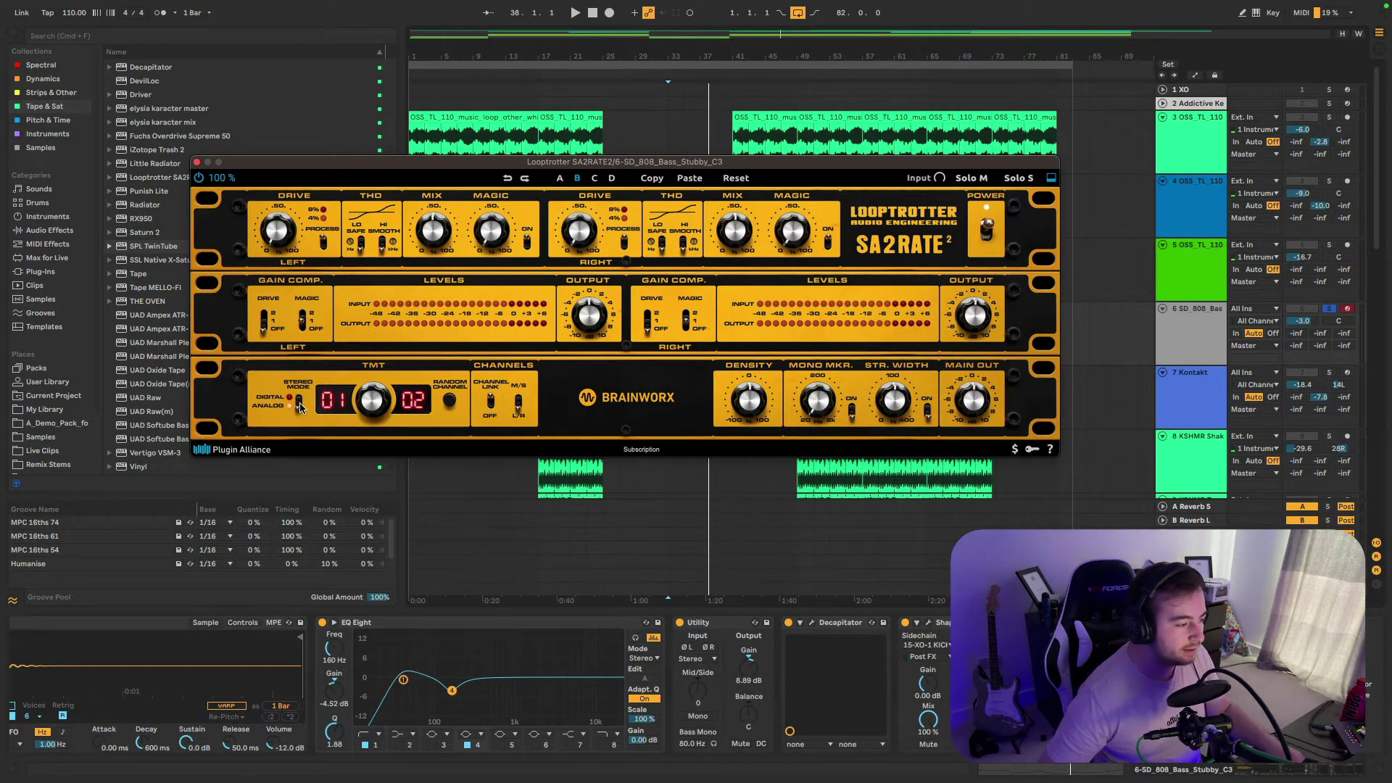
{"action": "left_click", "coordinate": [299, 405]}
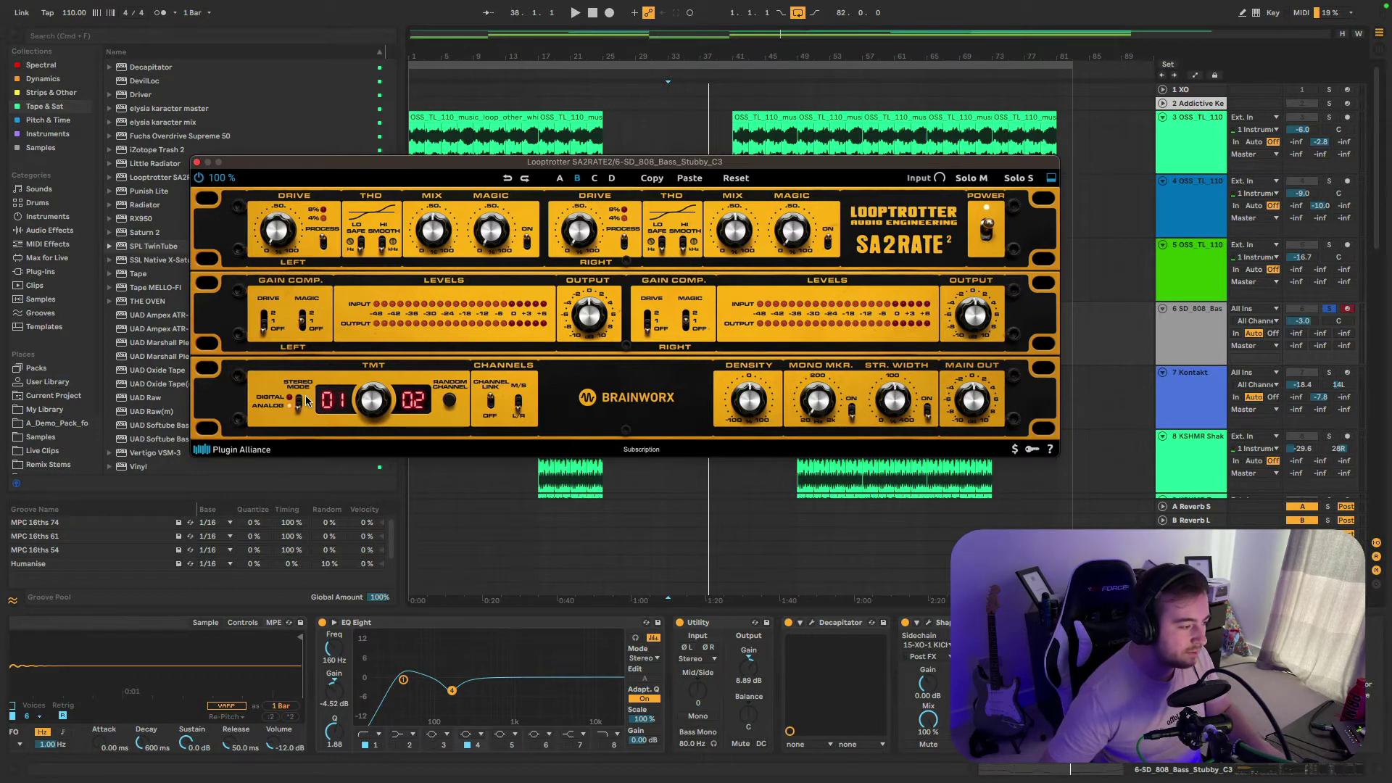
- Replay the bass from bar 33, set the TMT stereo mode to Digital and audition the passage again
{"action": "key", "text": "space"}
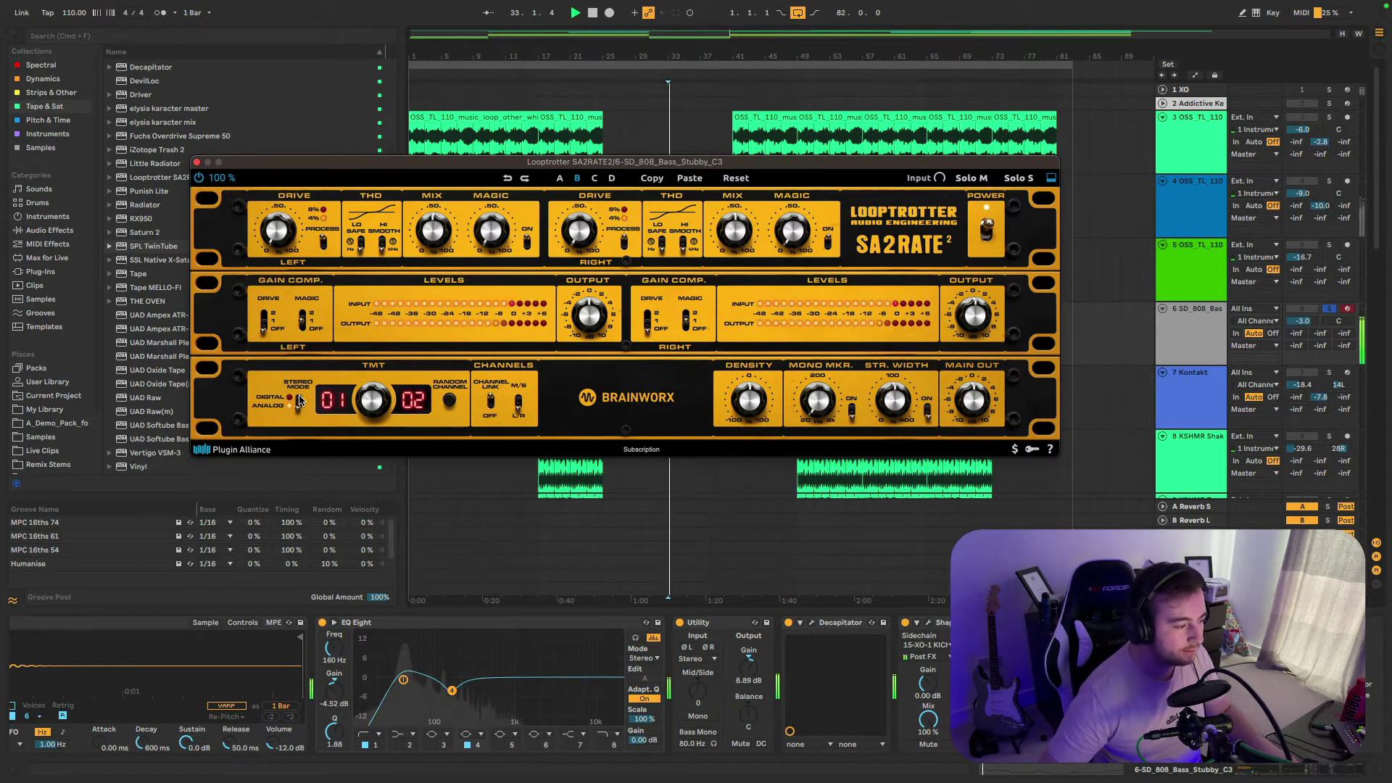
{"action": "left_click", "coordinate": [300, 406]}
{"action": "key", "text": "space"}
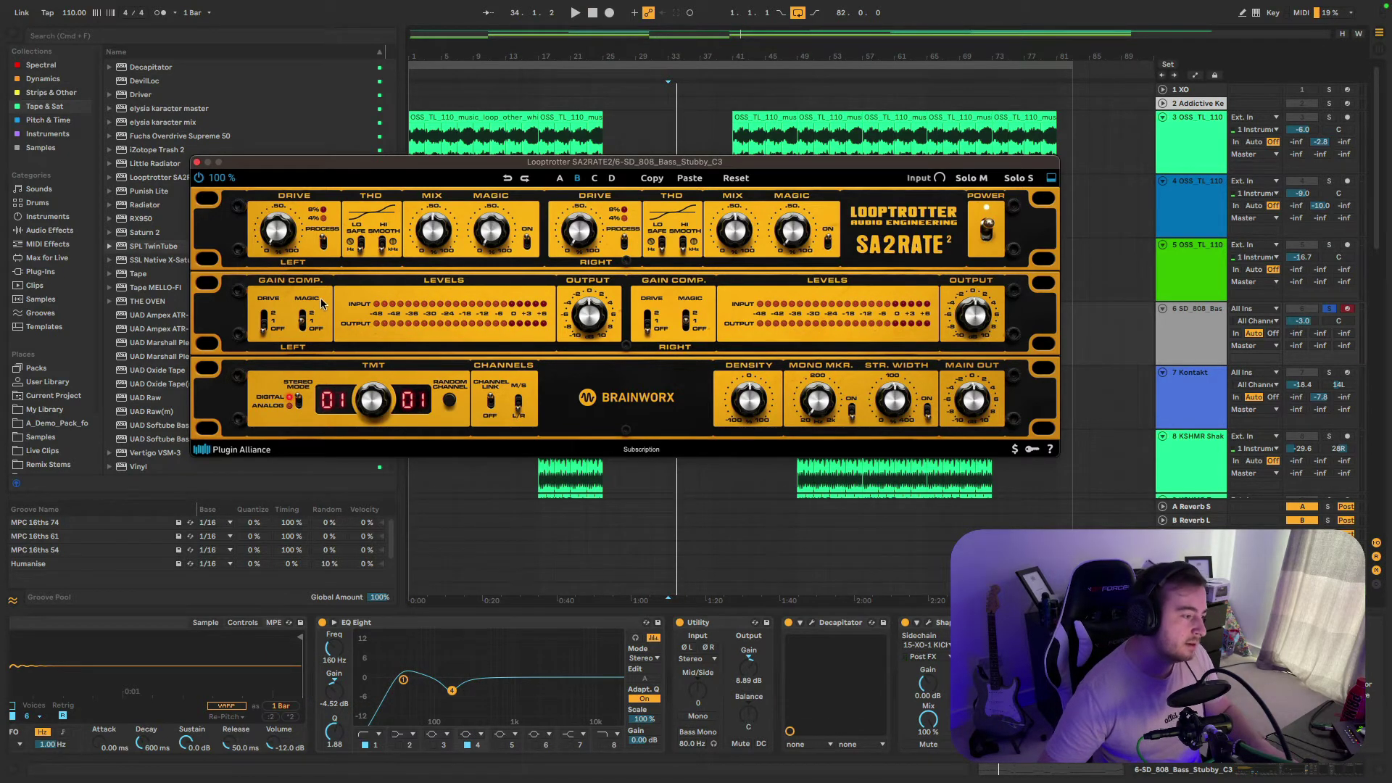
{"action": "key", "text": "space"}
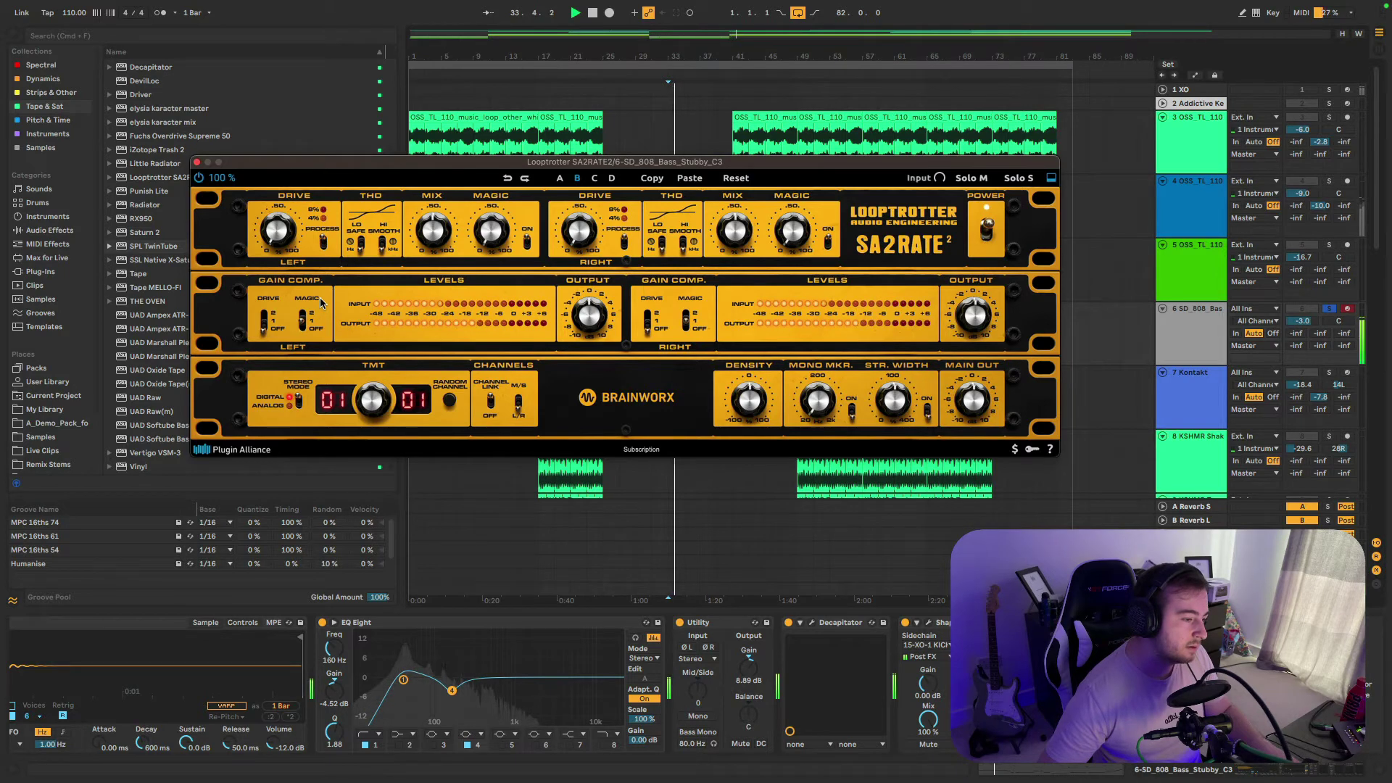
{"action": "key", "text": "space"}
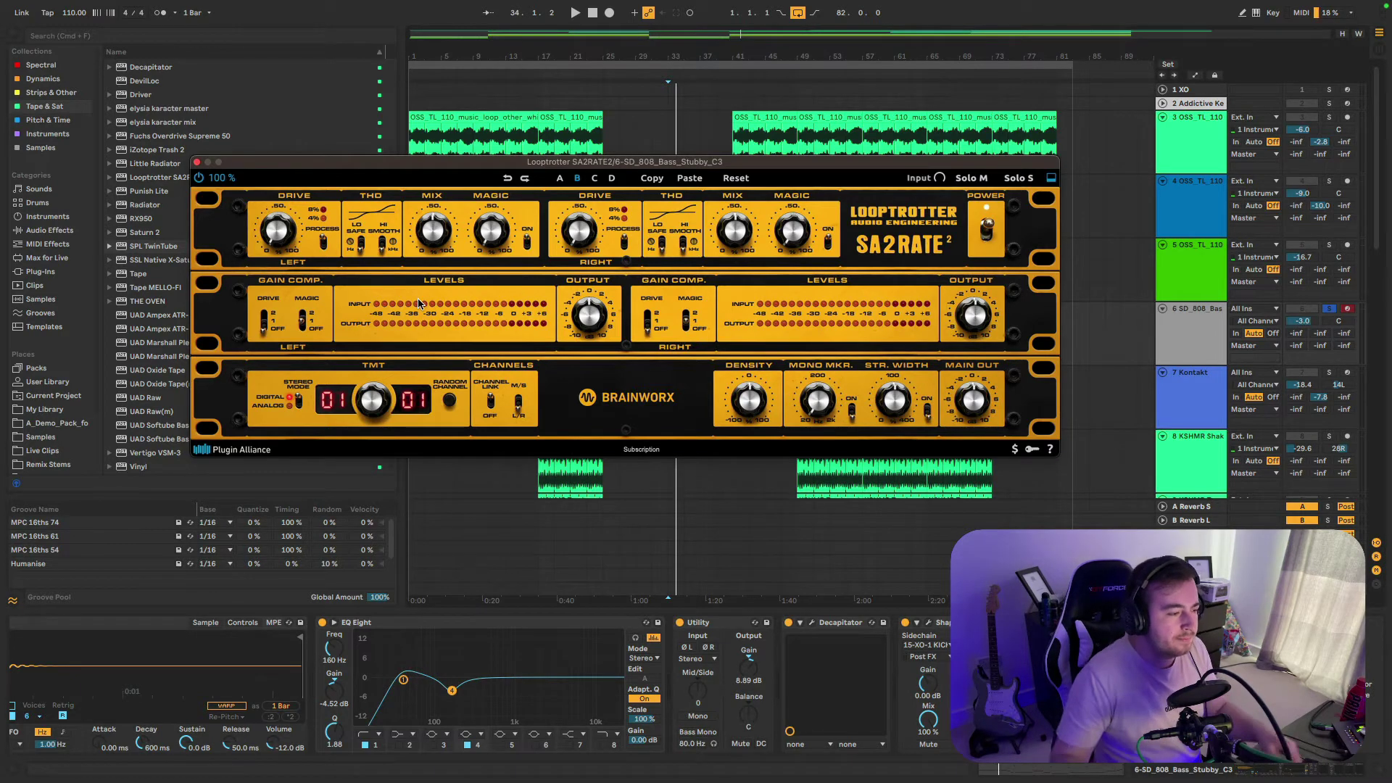
{"action": "key", "text": "space"}
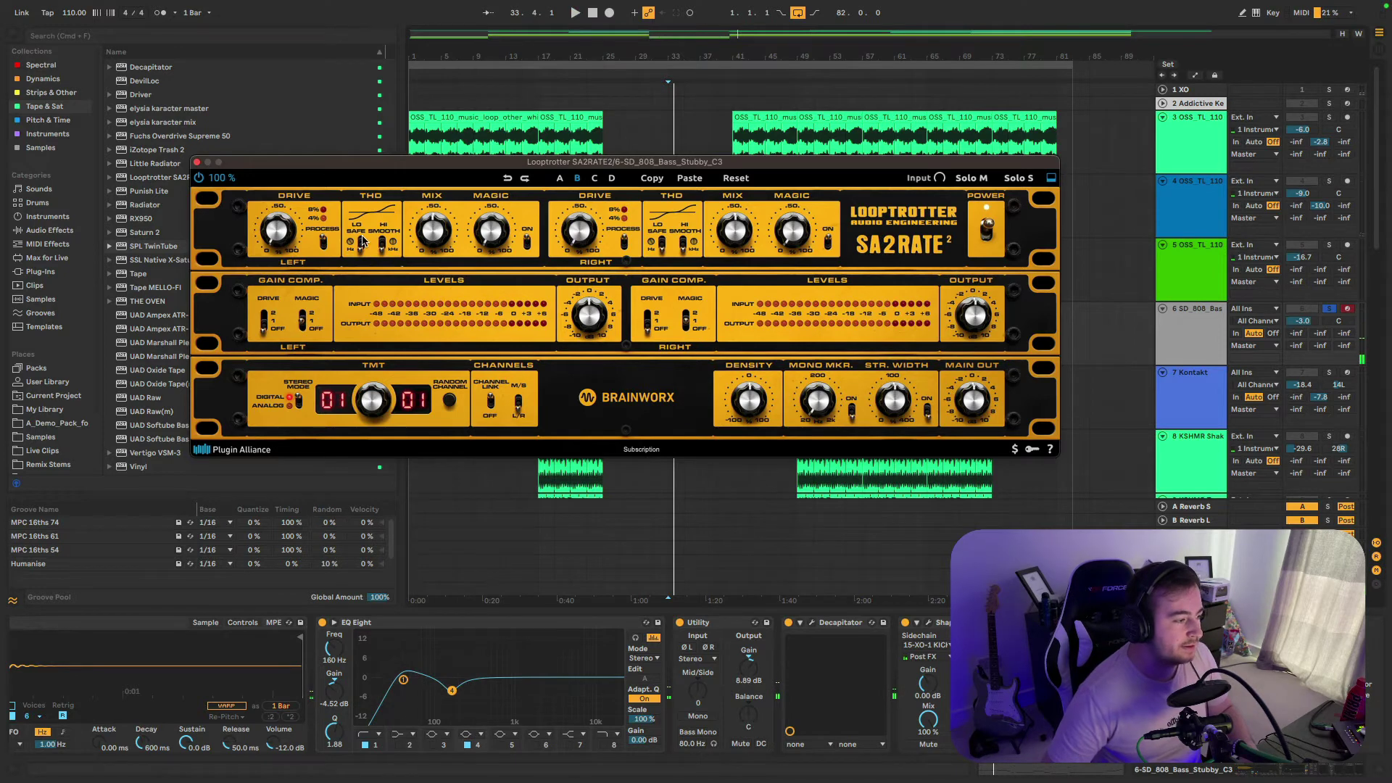
- Toggle SA2RATE2's left-channel Lo Safe switch on the 808 bass and set the left Drive to 63%
{"action": "left_click", "coordinate": [1206, 331]}
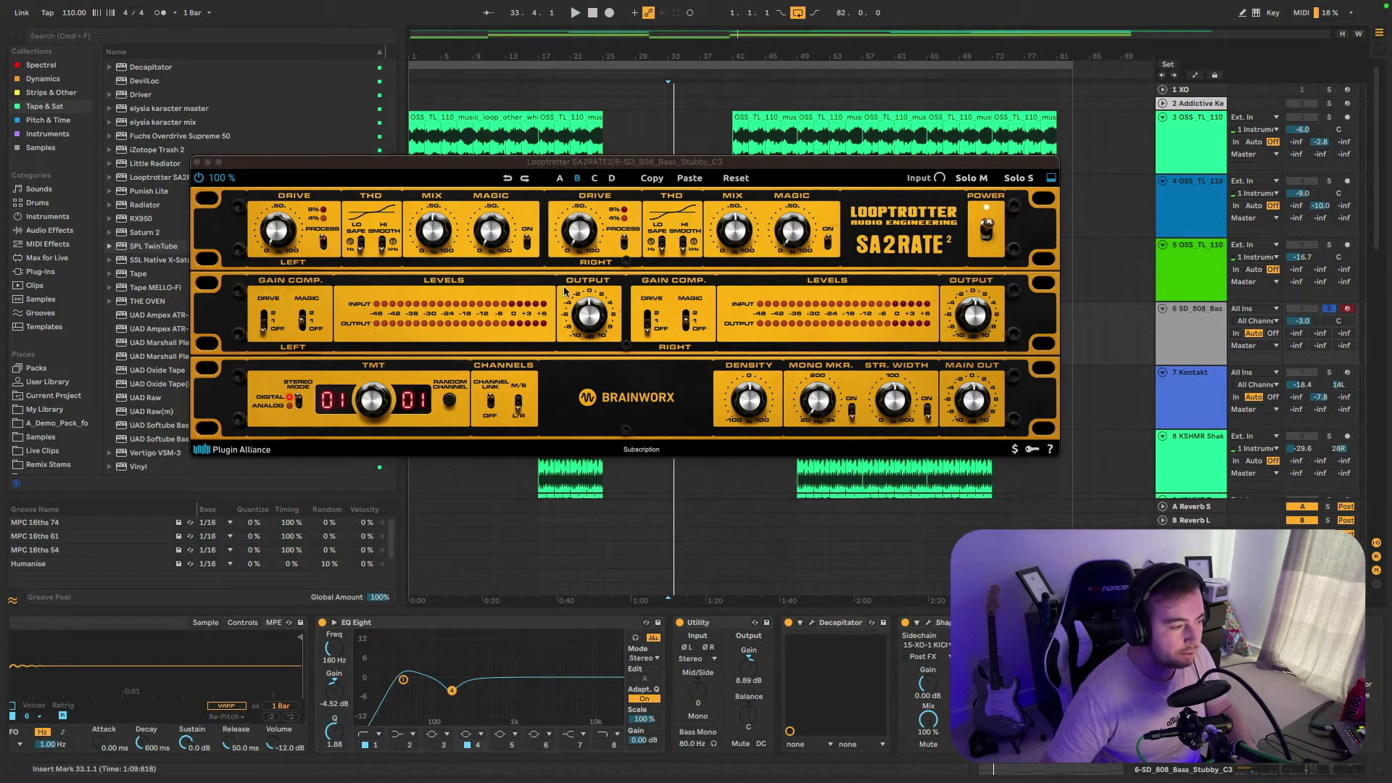
{"action": "left_click", "coordinate": [360, 243]}
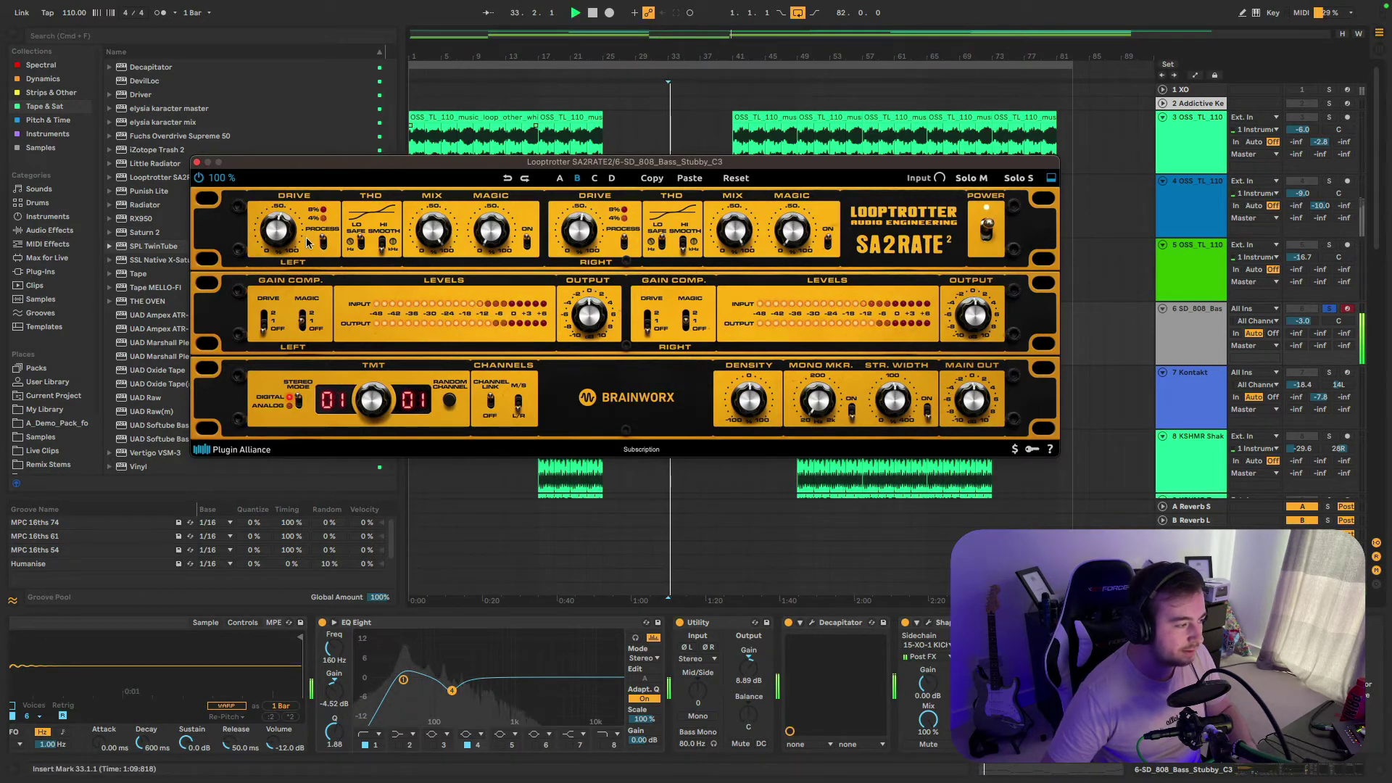
{"action": "mouse_move", "coordinate": [287, 229]}
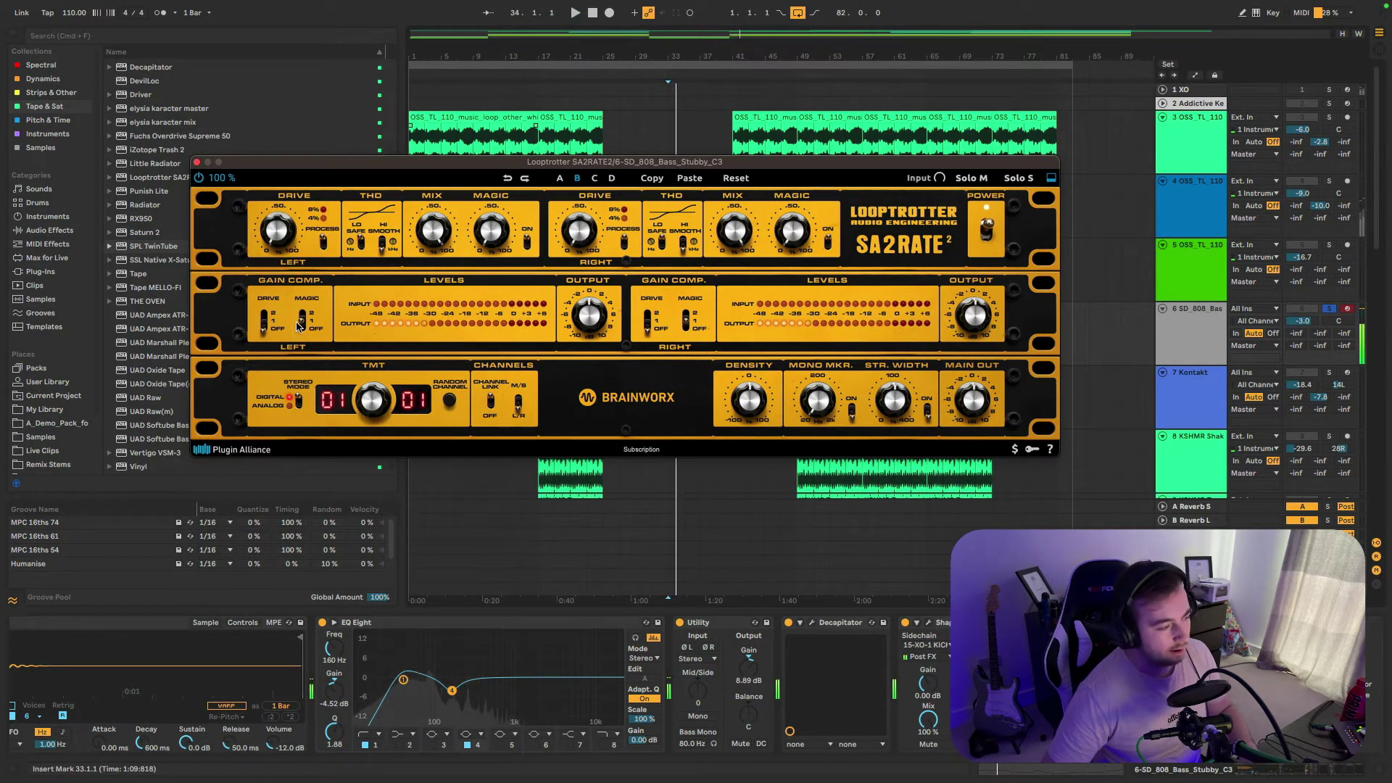
{"action": "left_click_drag", "start_coordinate": [278, 239], "coordinate": [277, 246]}
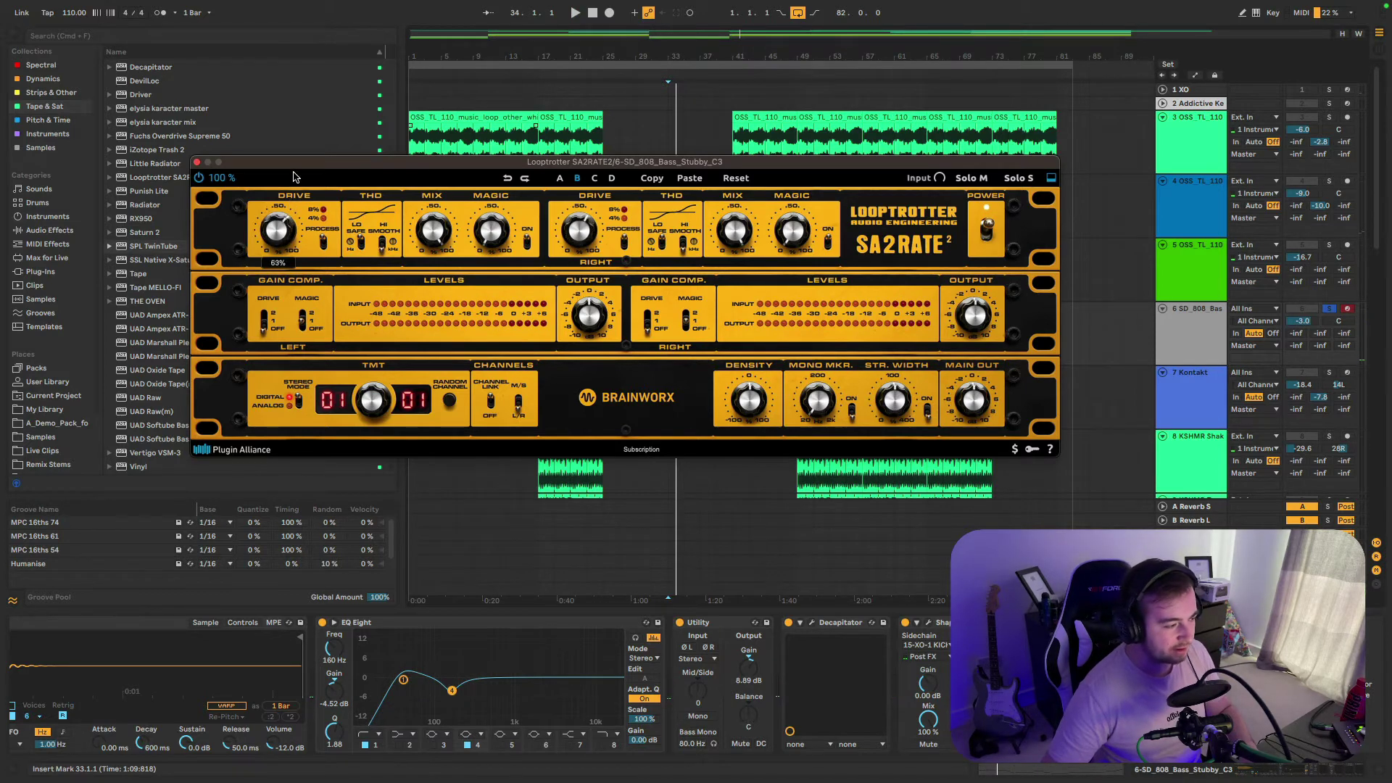
{"action": "key", "text": "space"}
- Switch the left channel's Drive gain compensation and readjust the left Drive amount while the bass plays
{"action": "left_click_drag", "start_coordinate": [294, 171], "coordinate": [316, 153]}
{"action": "left_click", "coordinate": [264, 314]}
{"action": "key", "text": "space"}
{"action": "key", "text": "space"}
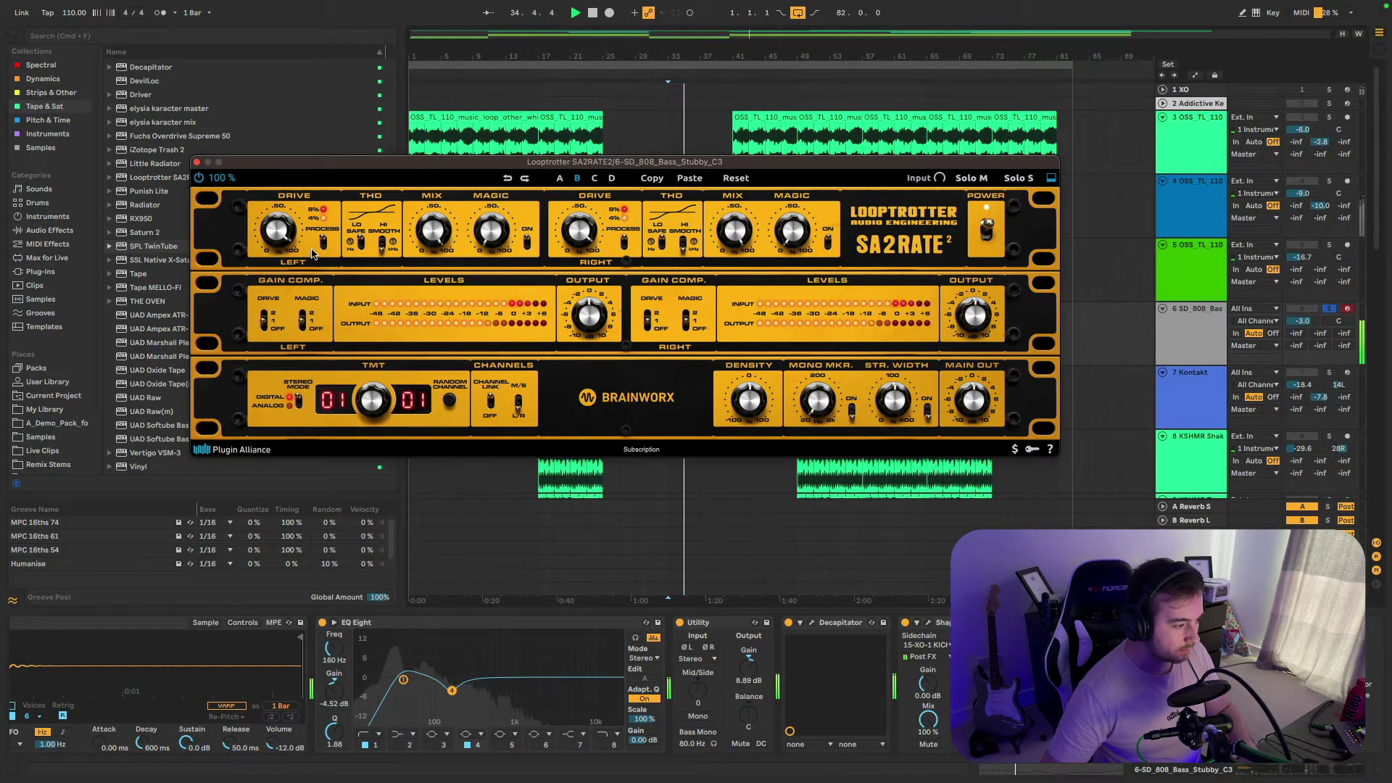
{"action": "left_click_drag", "start_coordinate": [277, 234], "coordinate": [268, 272]}
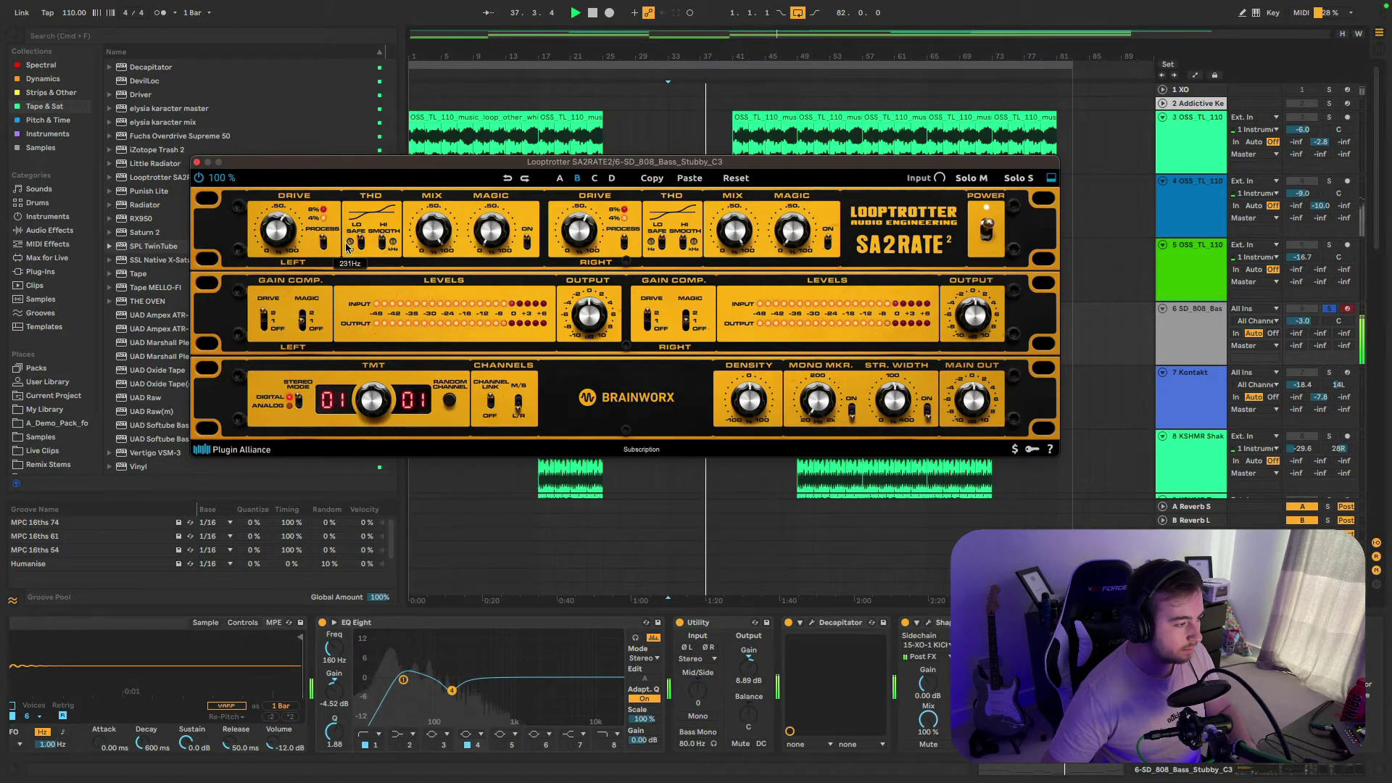
- Adjust the left channel's Lo Safe frequency on the 808 bass, then bypass and re-enable SA2RATE2 to check the change
{"action": "left_click_drag", "start_coordinate": [351, 240], "coordinate": [435, 294]}
{"action": "left_click", "coordinate": [199, 178]}
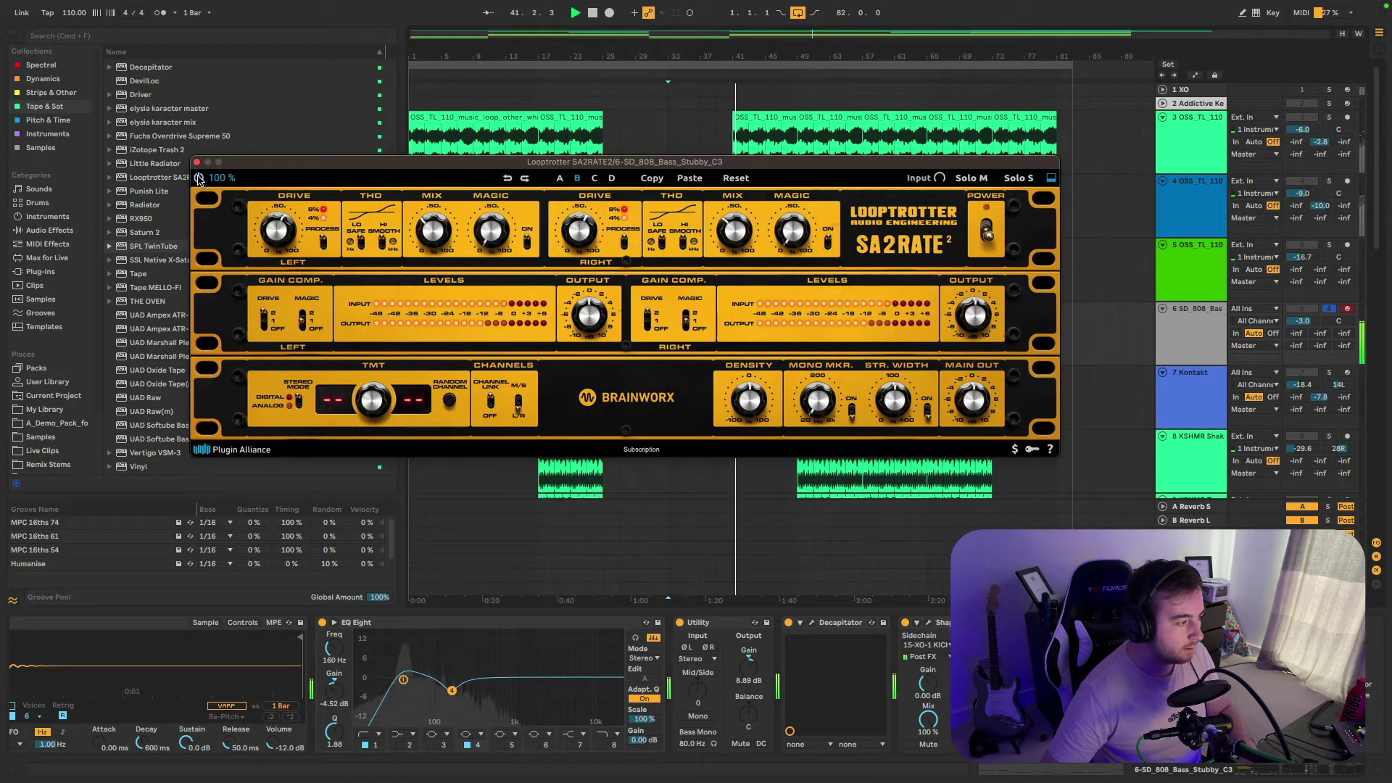
{"action": "left_click", "coordinate": [198, 178]}
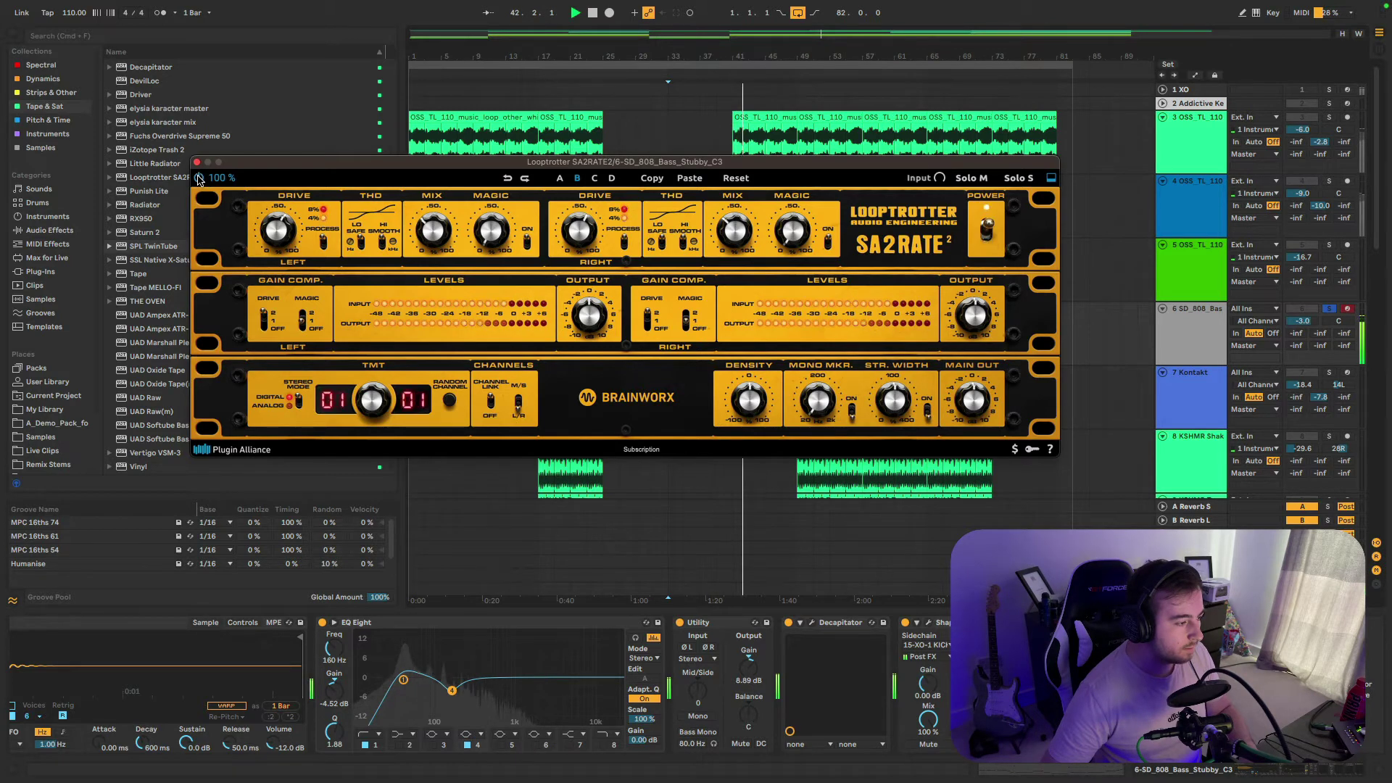
- Replay the bass from bar 33 and compare it with SA2RATE2 bypassed and active
{"action": "key", "text": "space"}
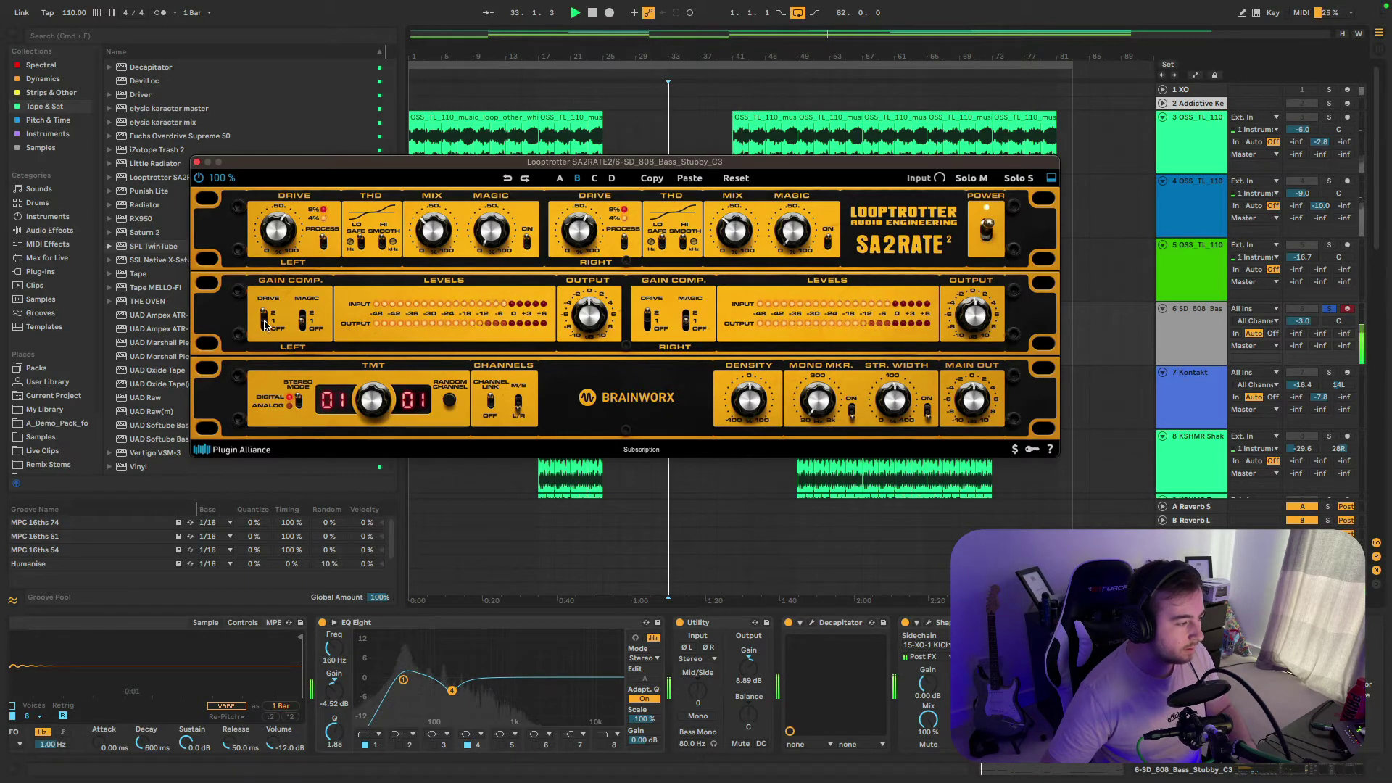
{"action": "left_click", "coordinate": [199, 177]}
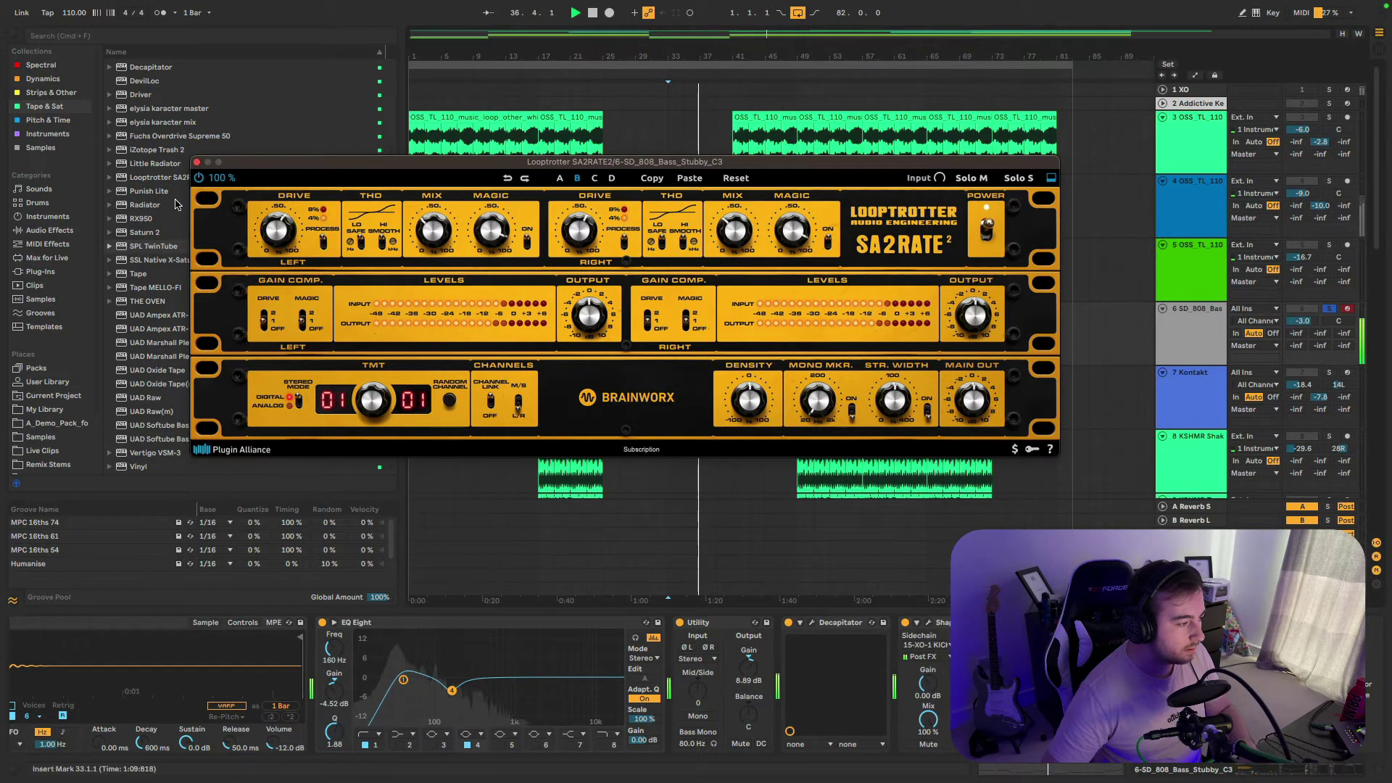
{"action": "left_click", "coordinate": [198, 178]}
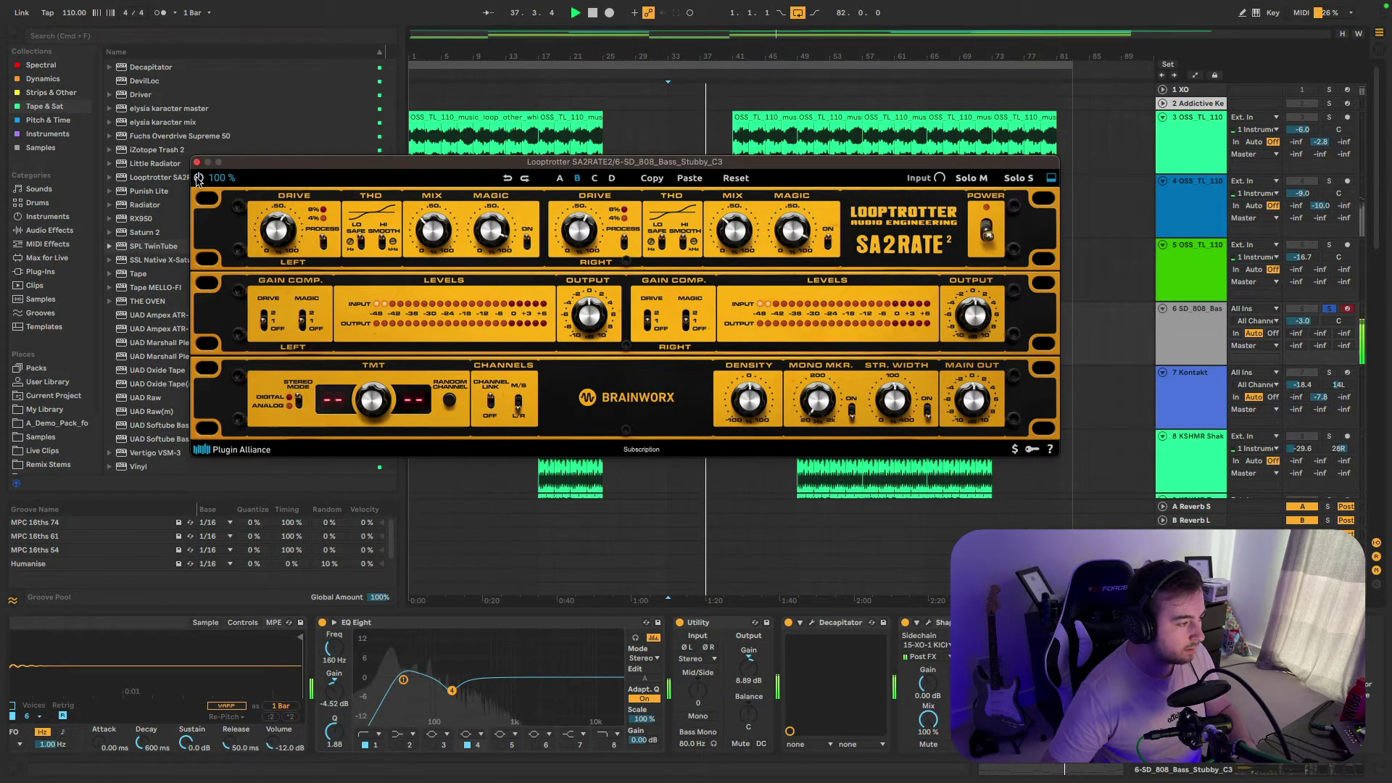
{"action": "left_click", "coordinate": [198, 178]}
- Compare SA2RATE2 settings A and B on the playing bass, ending on B
{"action": "left_click", "coordinate": [560, 179]}
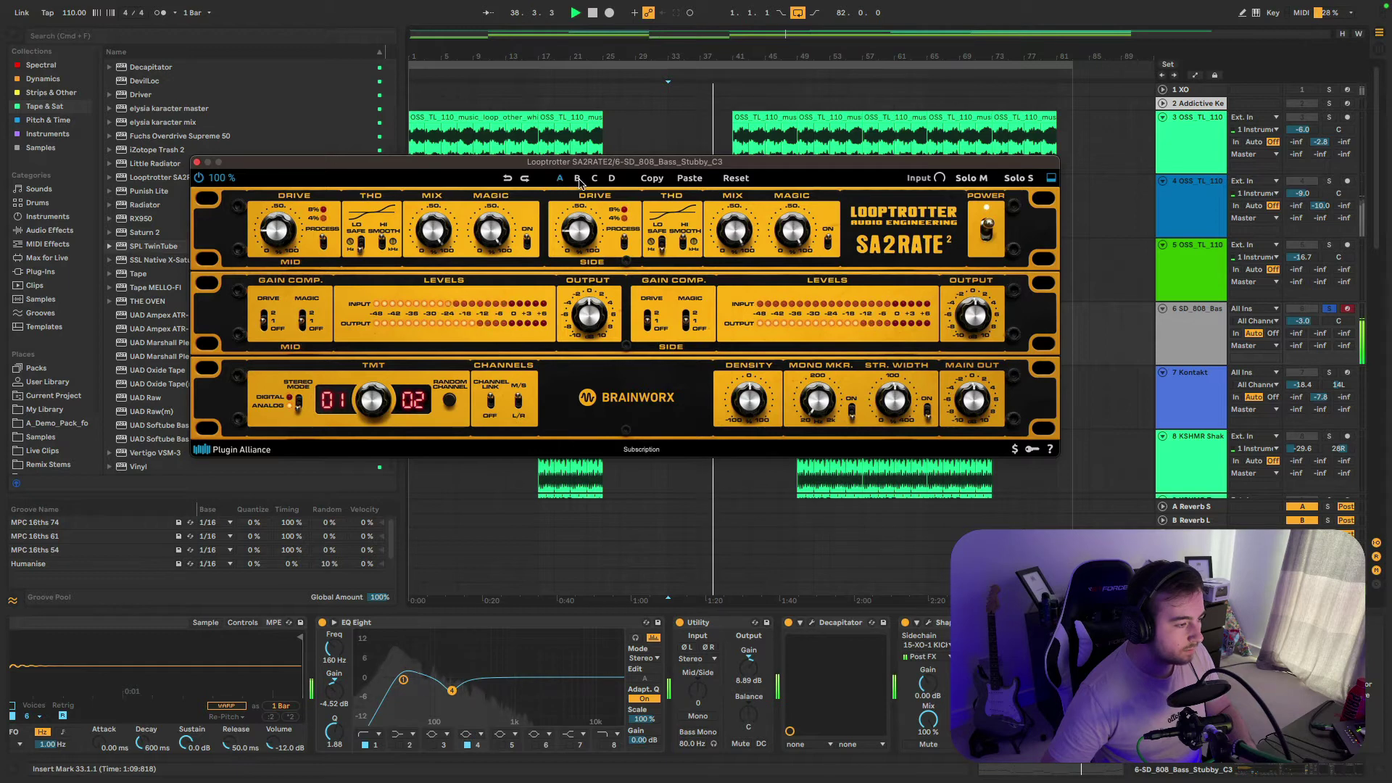
{"action": "left_click", "coordinate": [578, 179]}
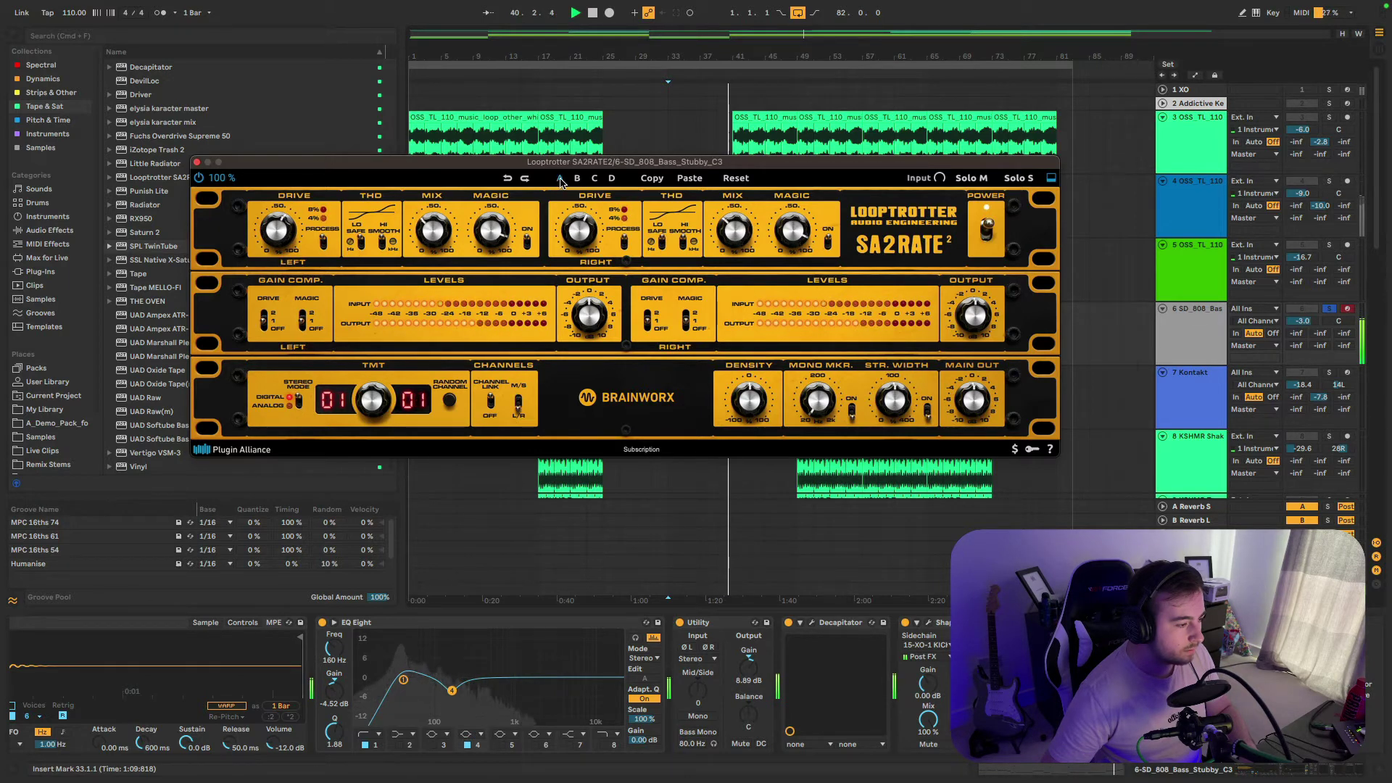
{"action": "left_click", "coordinate": [559, 178]}
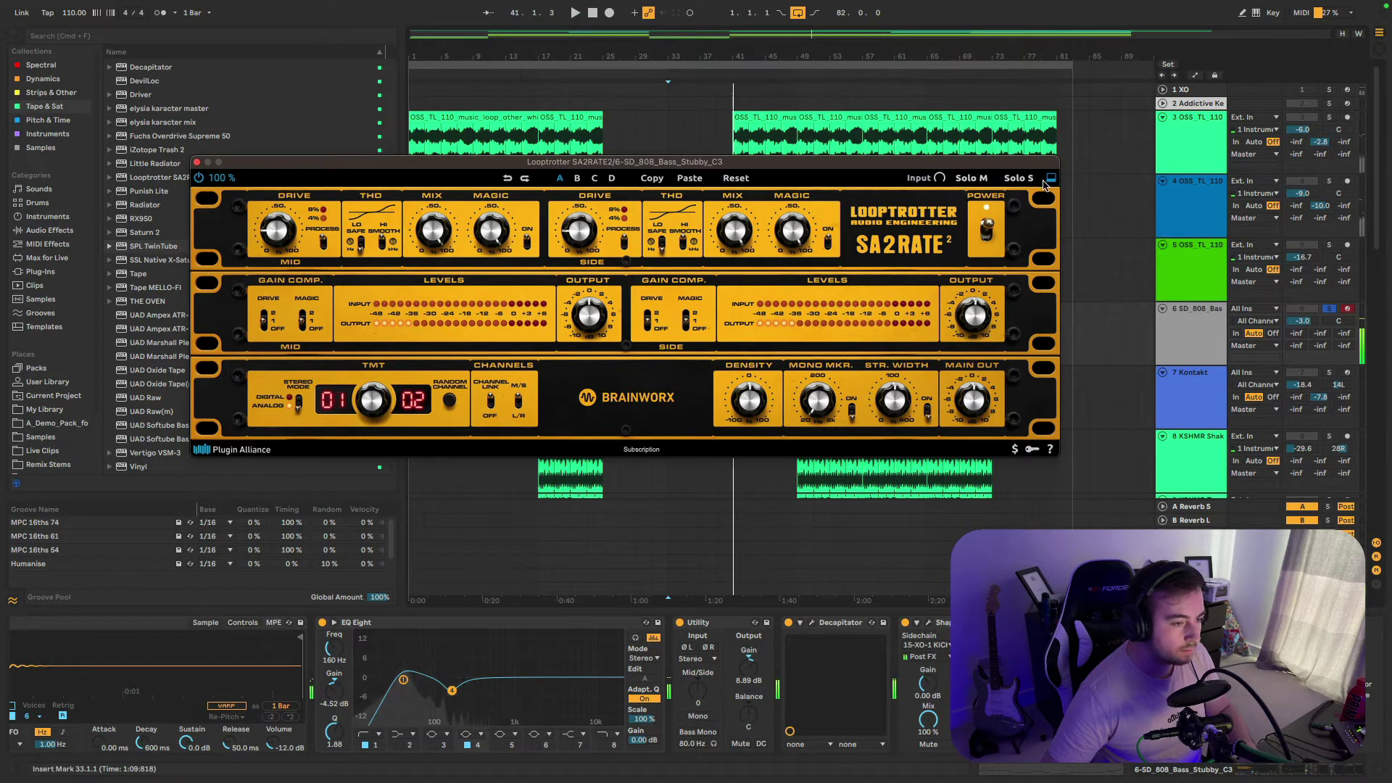
{"action": "left_click", "coordinate": [577, 178]}
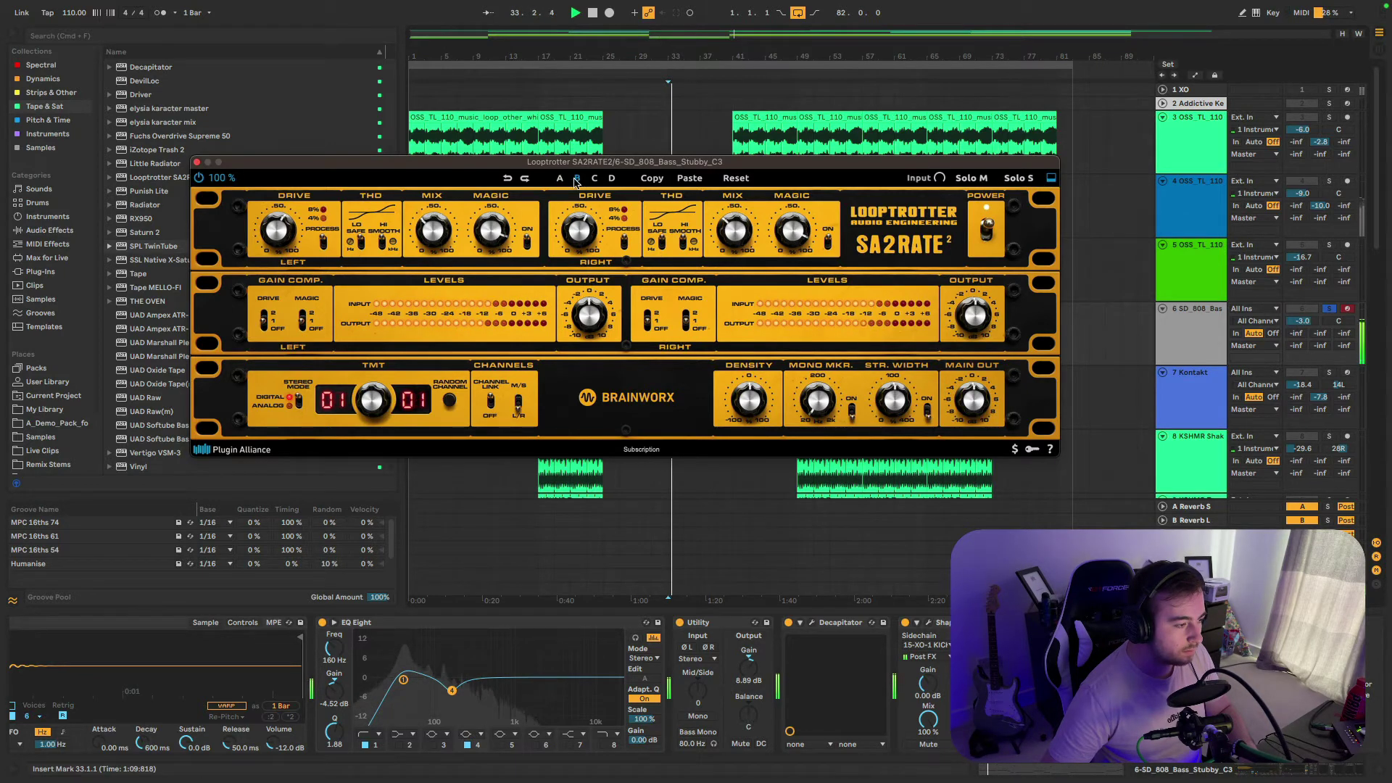
- Switch setting B's channel mode from L/R to M/S and compare the bass with SA2RATE2 bypassed and active
{"action": "left_click", "coordinate": [198, 179]}
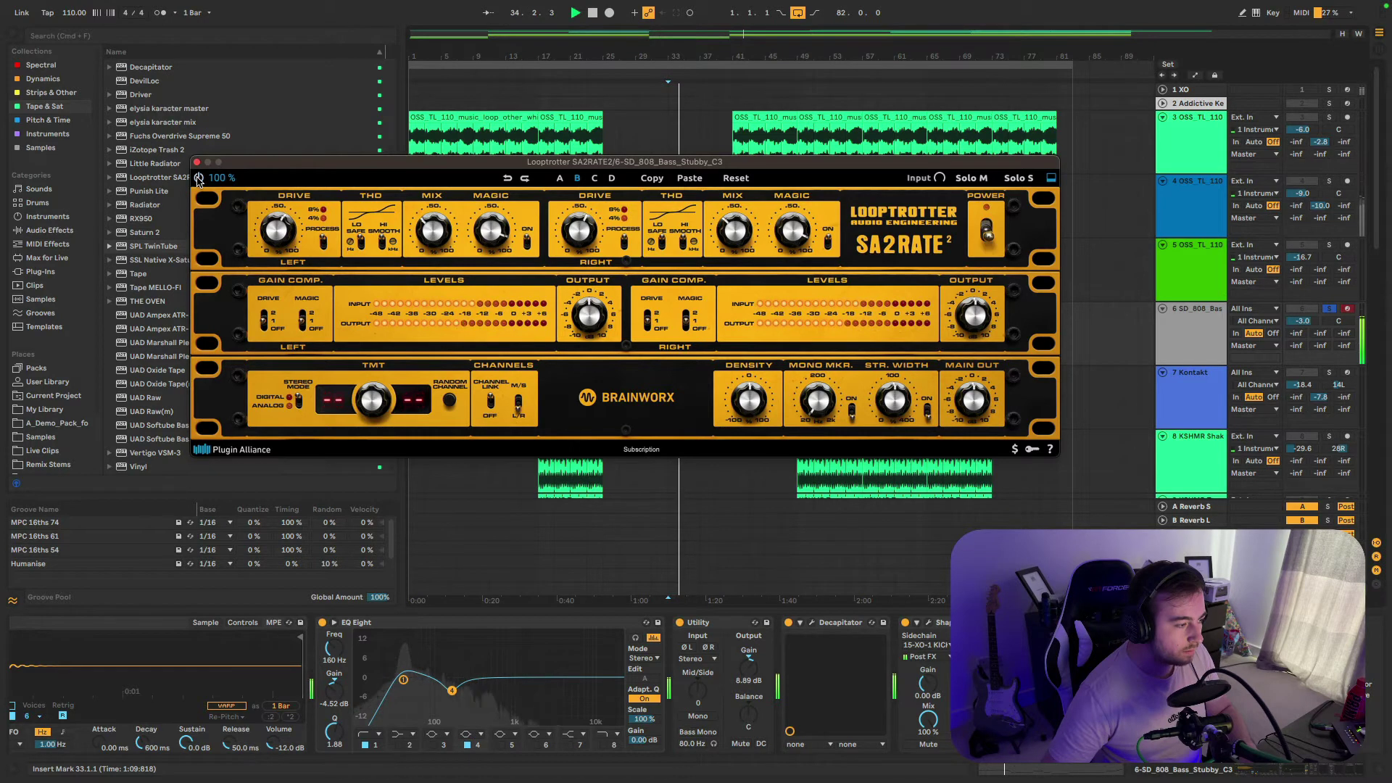
{"action": "left_click", "coordinate": [517, 403]}
{"action": "left_click", "coordinate": [198, 178]}
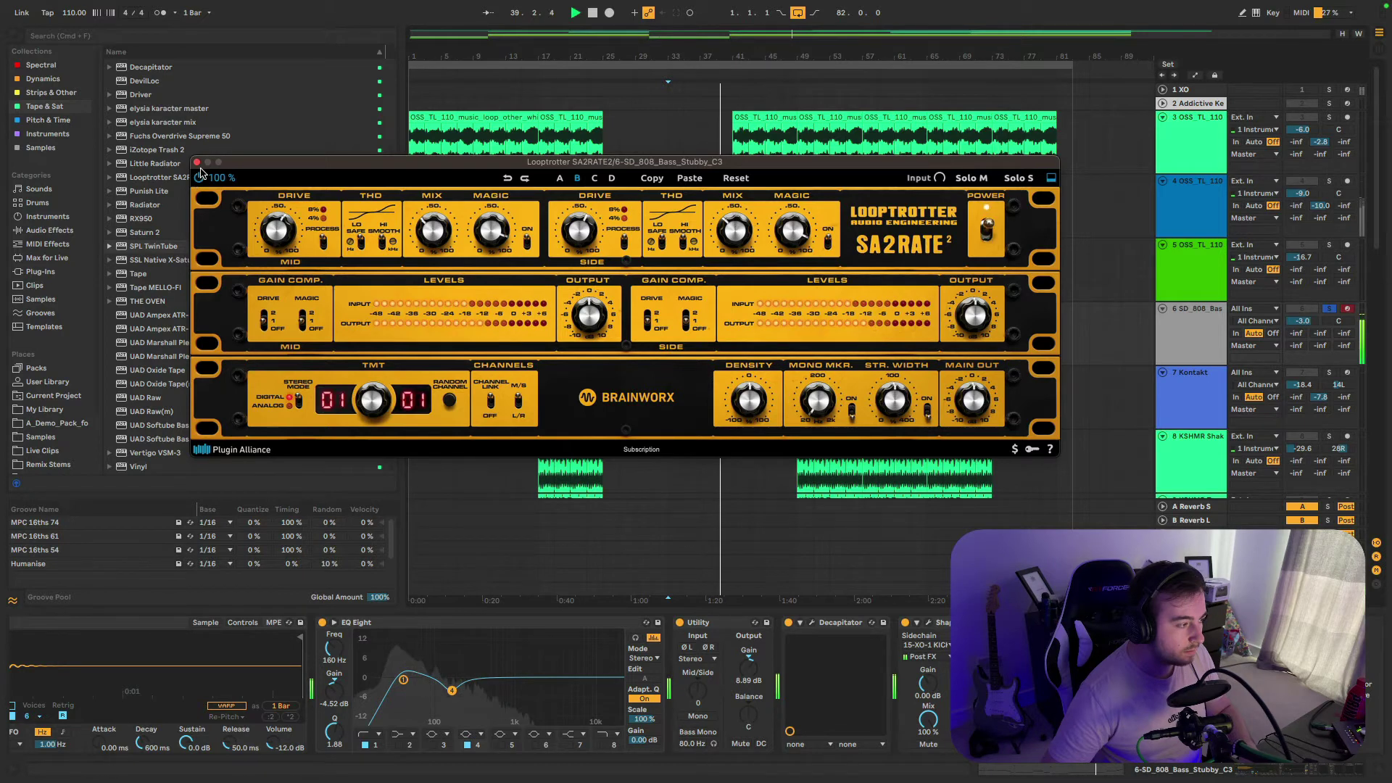
- Alternate between settings A and B over repeated replays of the bass from bar 33, ending on A
{"action": "left_click", "coordinate": [559, 179]}
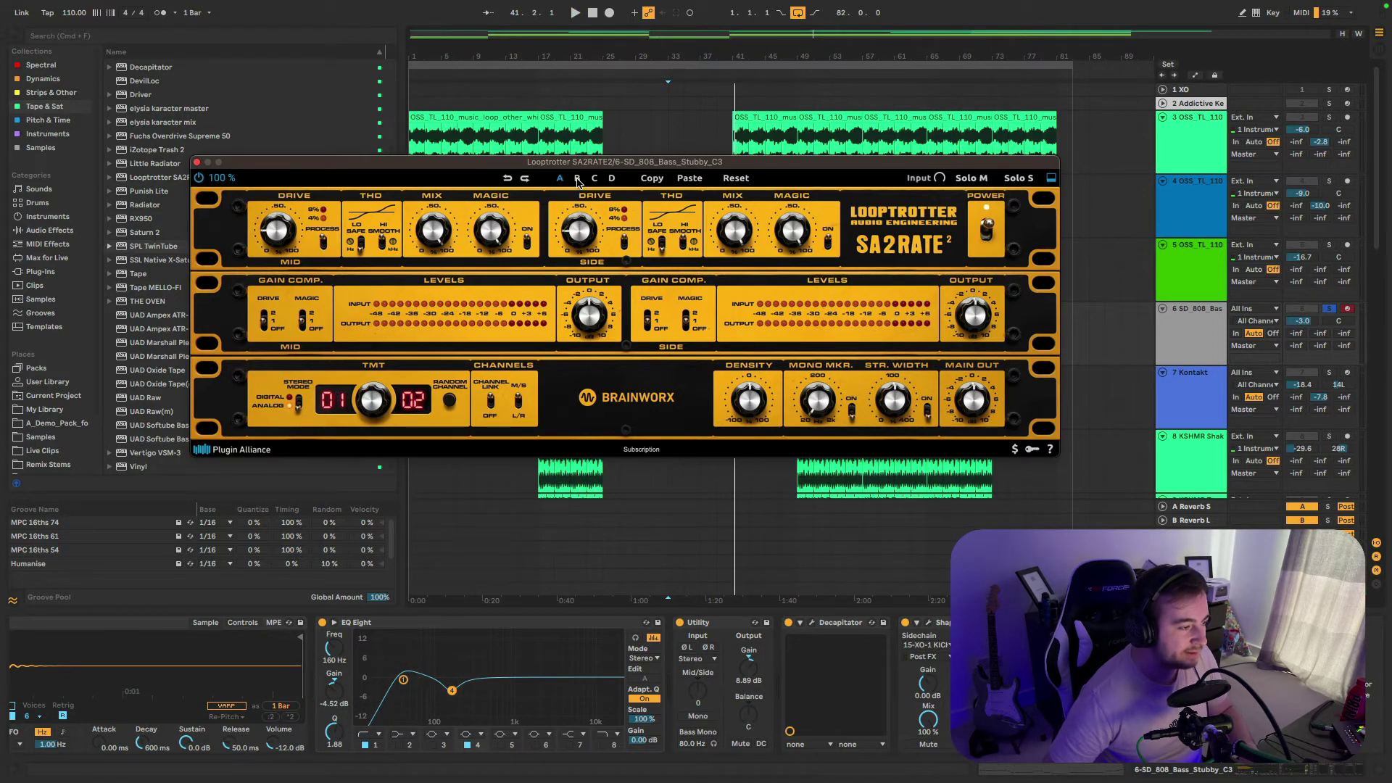
{"action": "key", "text": "space"}
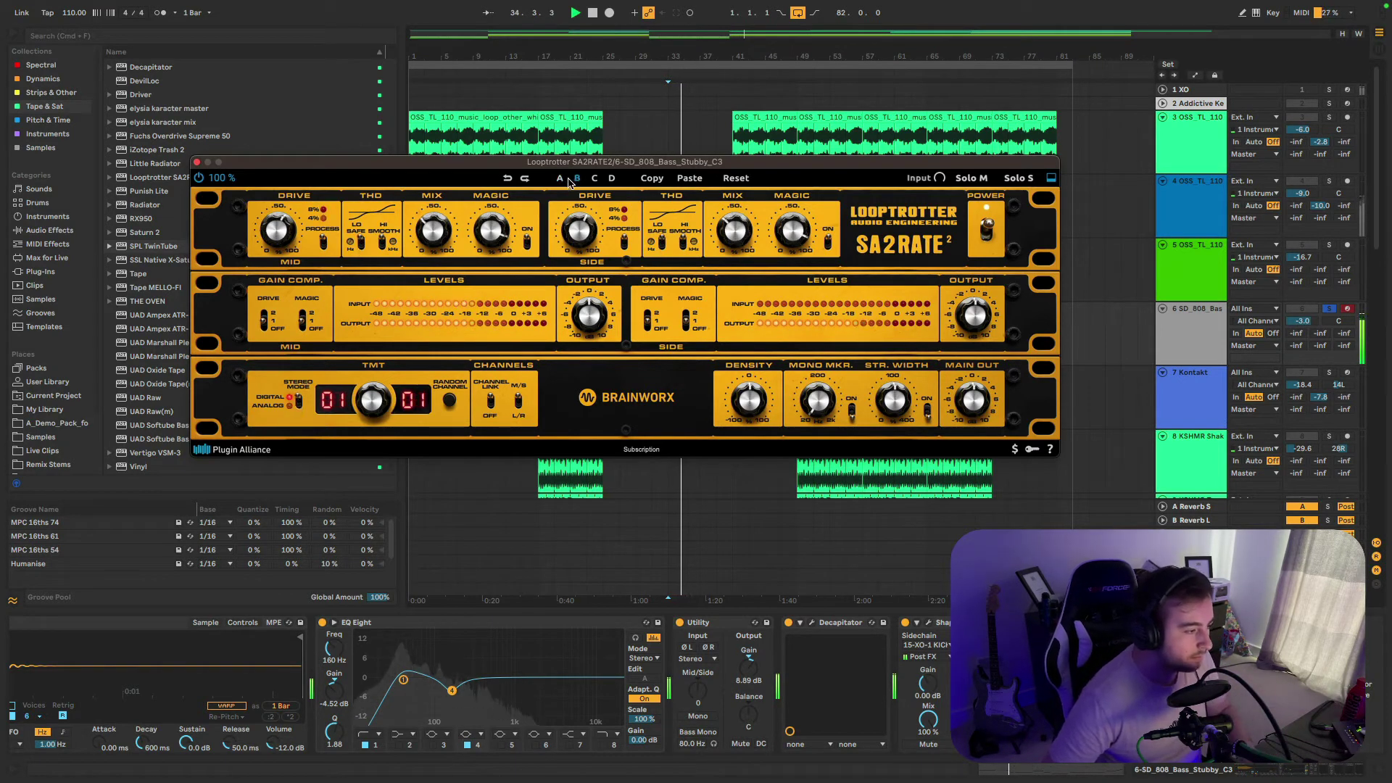
{"action": "left_click", "coordinate": [577, 179]}
{"action": "left_click", "coordinate": [560, 179]}
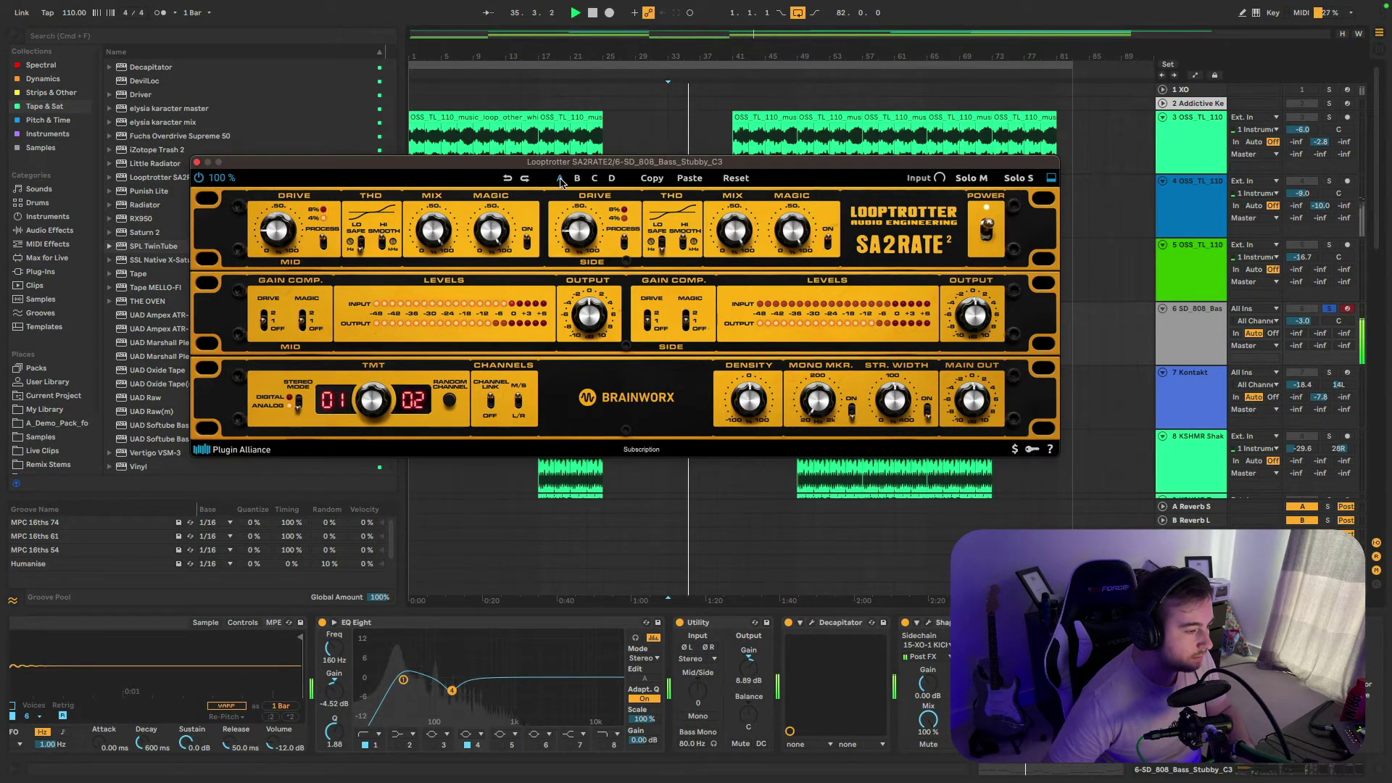
{"action": "left_click", "coordinate": [577, 179]}
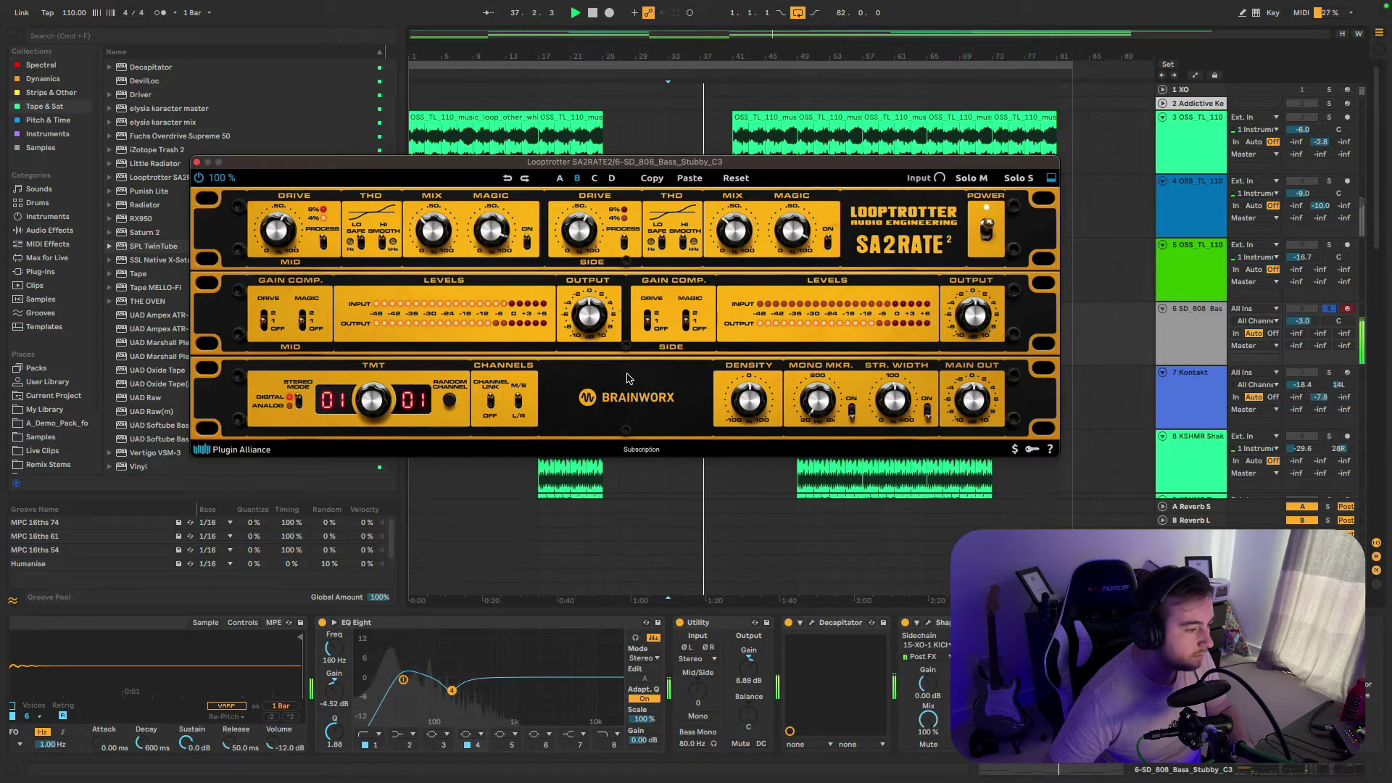
{"action": "left_click", "coordinate": [560, 179]}
{"action": "key", "text": "space"}
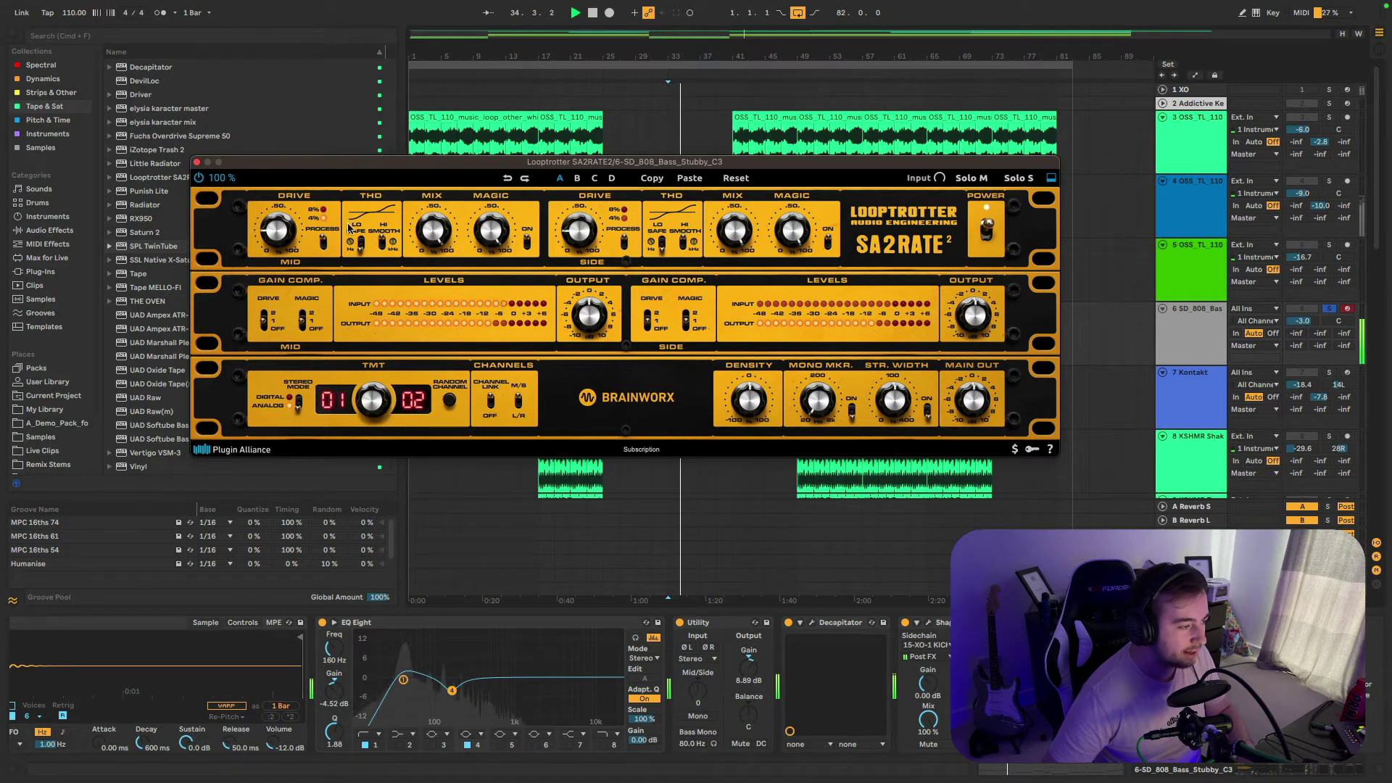
{"action": "left_click", "coordinate": [577, 179]}
{"action": "key", "text": "space"}
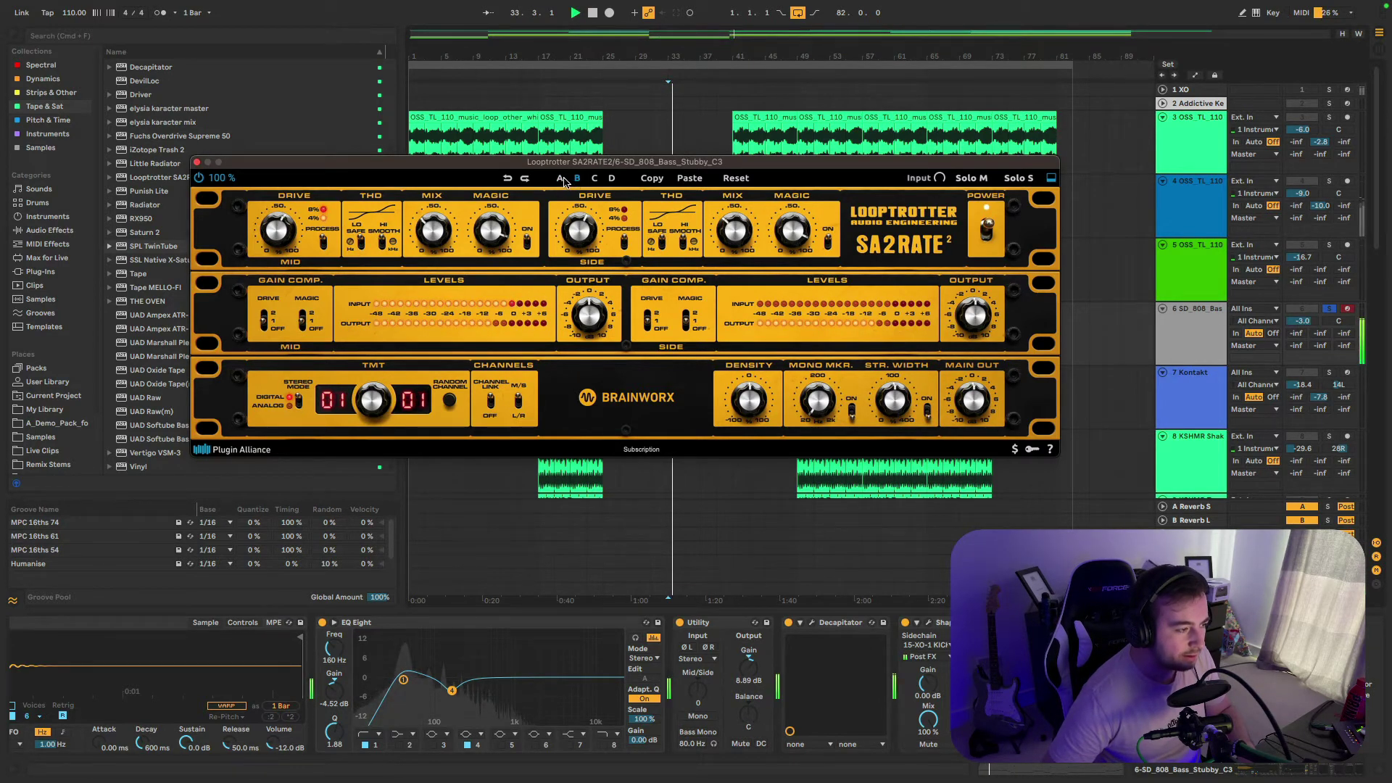
{"action": "left_click", "coordinate": [560, 179]}
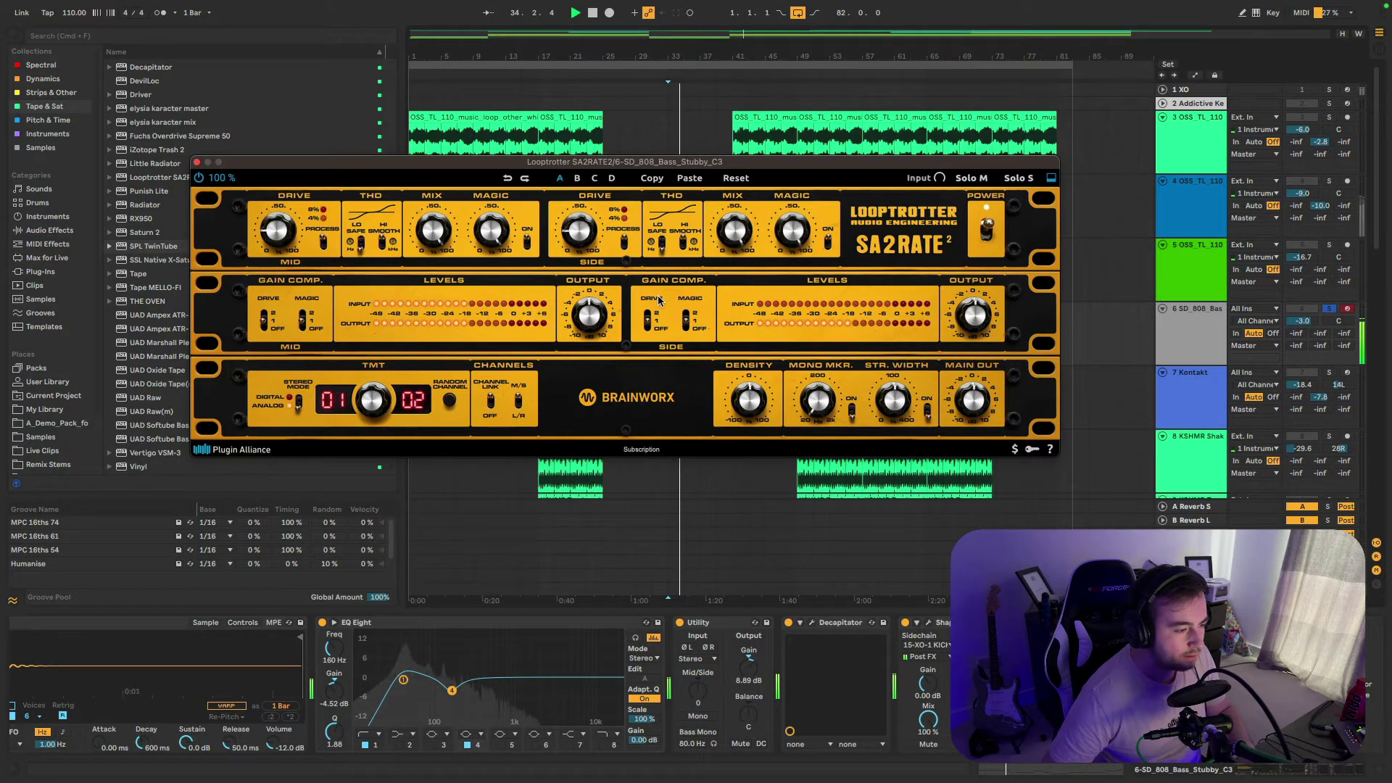
{"action": "left_click", "coordinate": [577, 179]}
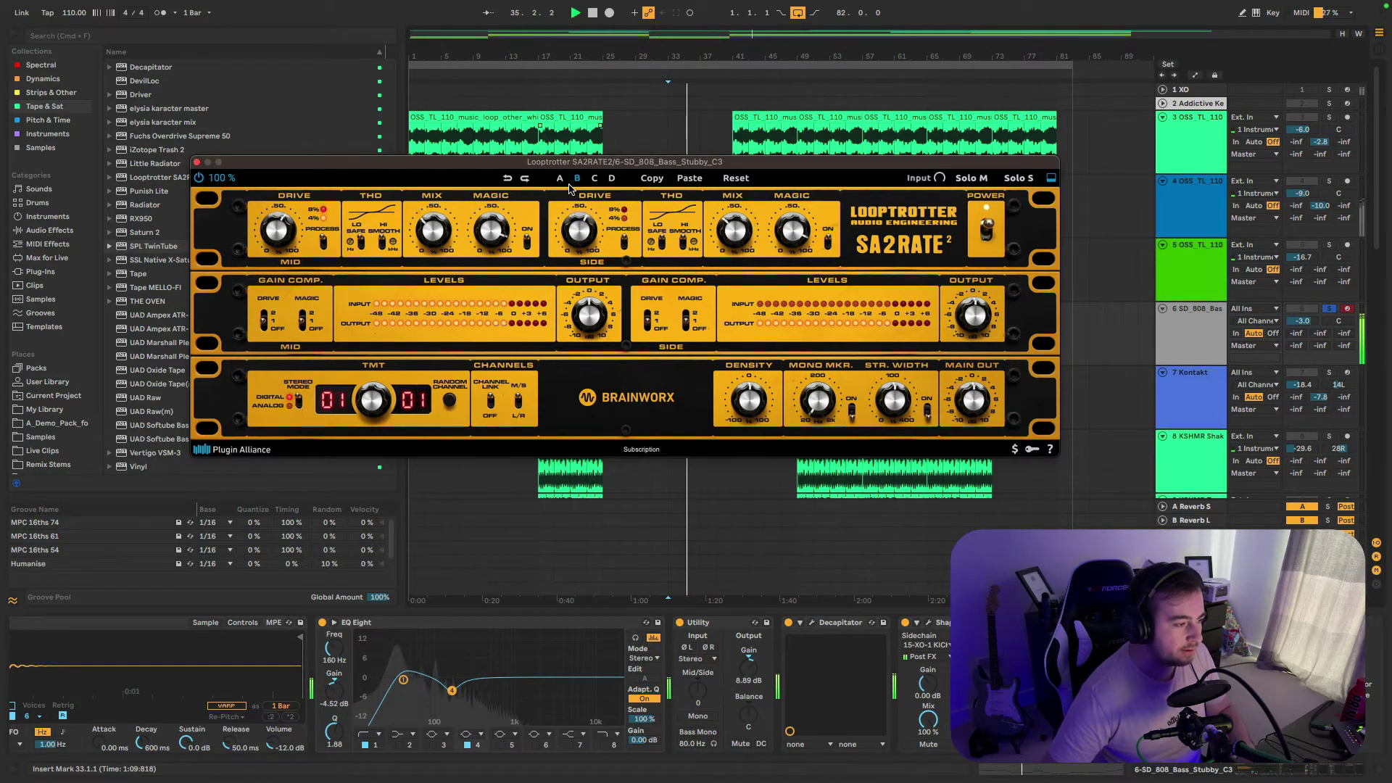
{"action": "left_click", "coordinate": [562, 180]}
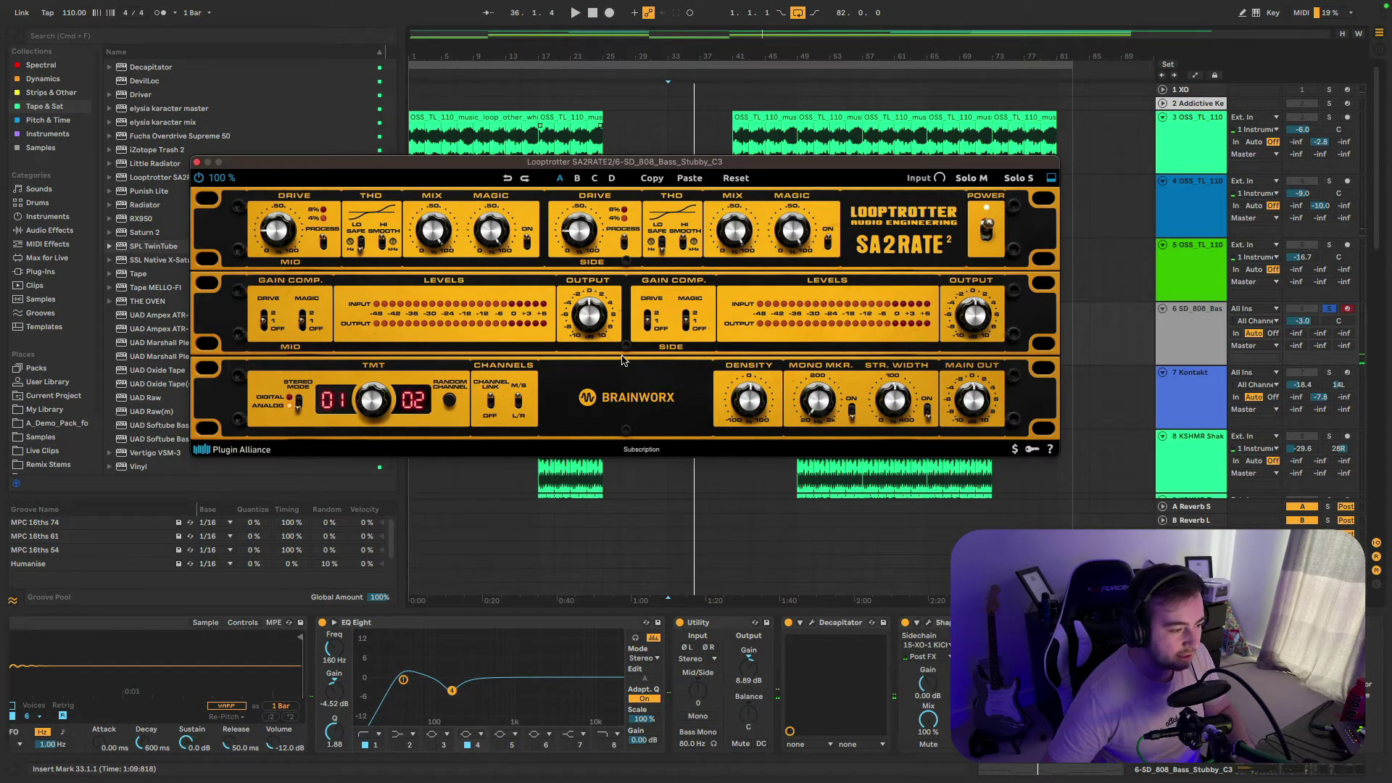
- Lower setting A's Density to about -40% while the bass replays, checking it against the bypassed signal
{"action": "key", "text": "space"}
{"action": "key", "text": "space"}
{"action": "mouse_move", "coordinate": [759, 403]}
{"action": "left_mouse_down"}
{"action": "mouse_move", "coordinate": [772, 369]}
{"action": "mouse_move", "coordinate": [755, 429]}
{"action": "left_mouse_up"}
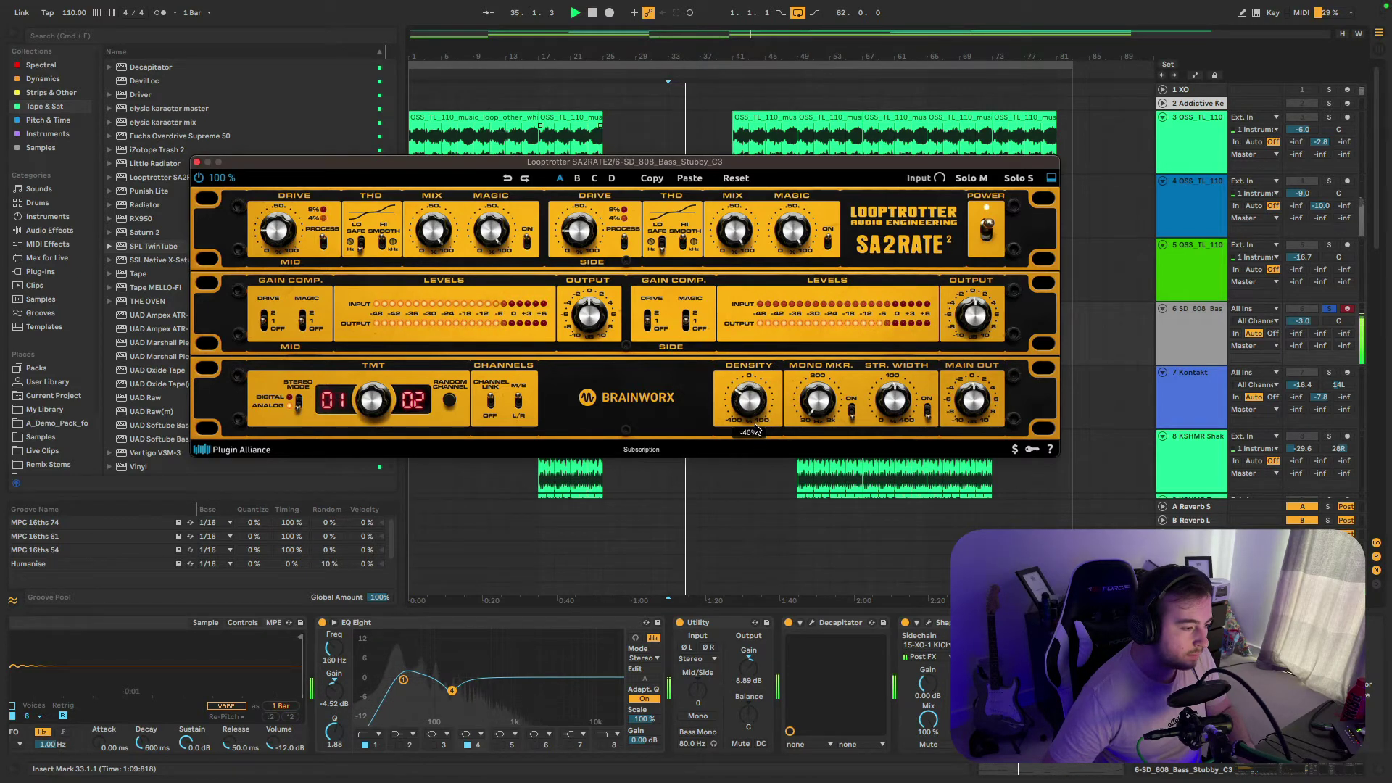
{"action": "left_click", "coordinate": [198, 178]}
{"action": "left_click", "coordinate": [199, 178]}
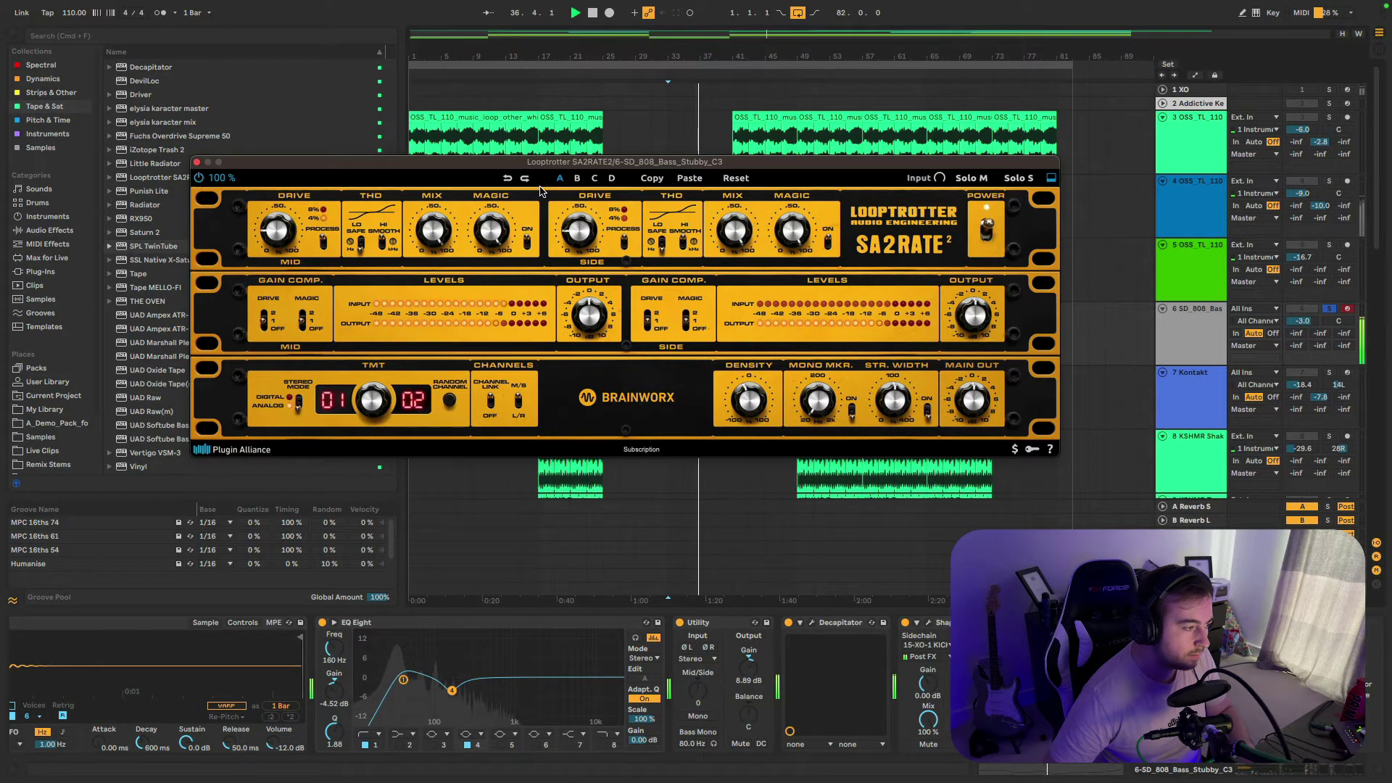
- Lower the Density on setting B while the bass replays and compare it with SA2RATE2 bypassed and active
{"action": "left_click", "coordinate": [576, 178]}
{"action": "key", "text": "space"}
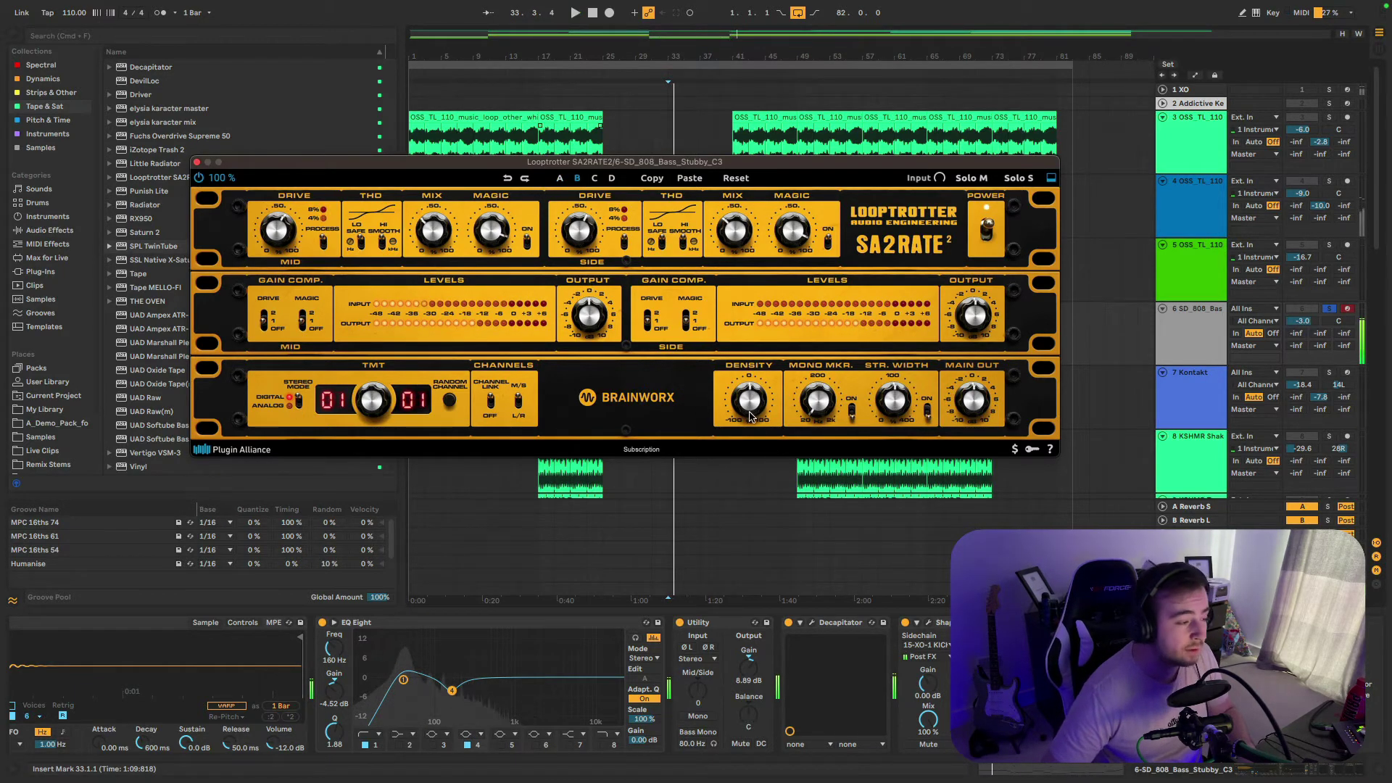
{"action": "key", "text": "space"}
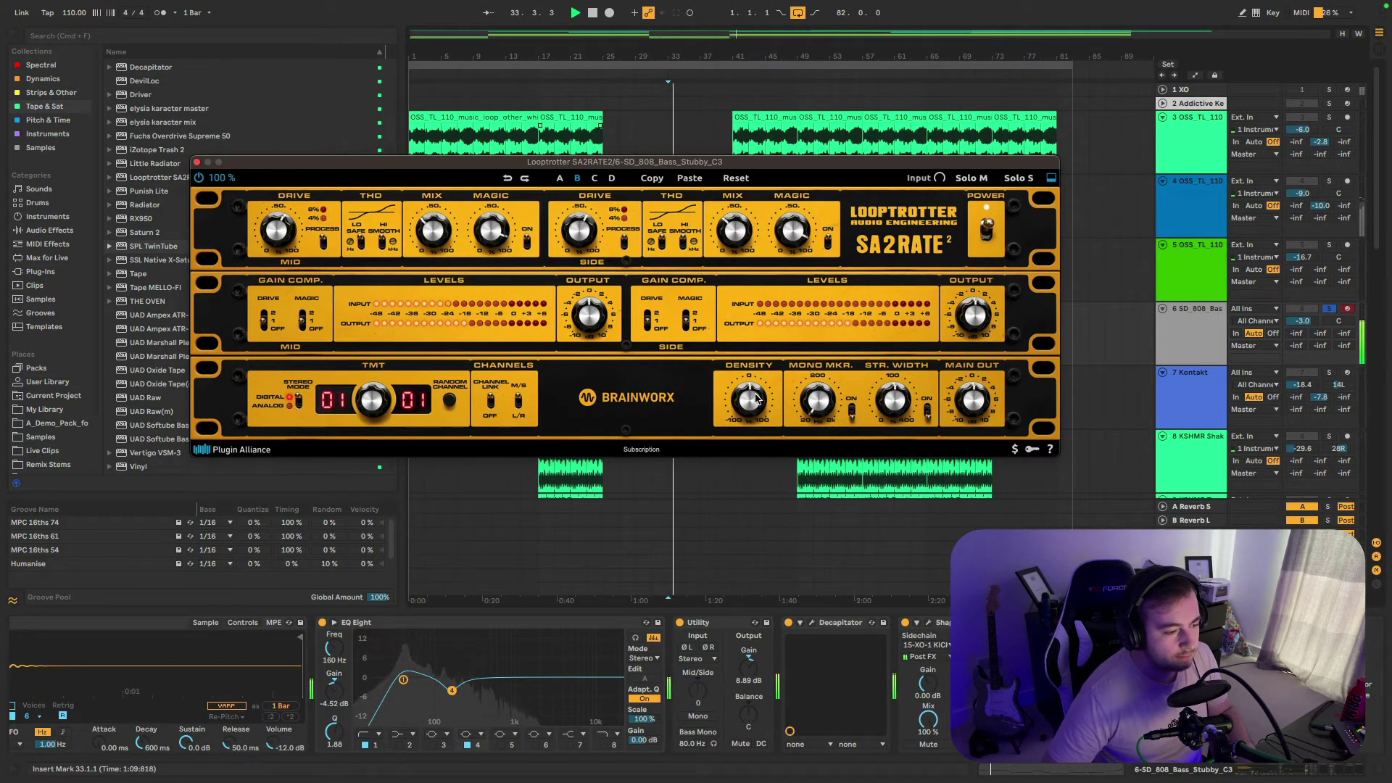
{"action": "left_click_drag", "start_coordinate": [757, 398], "coordinate": [751, 424]}
{"action": "left_click", "coordinate": [198, 178]}
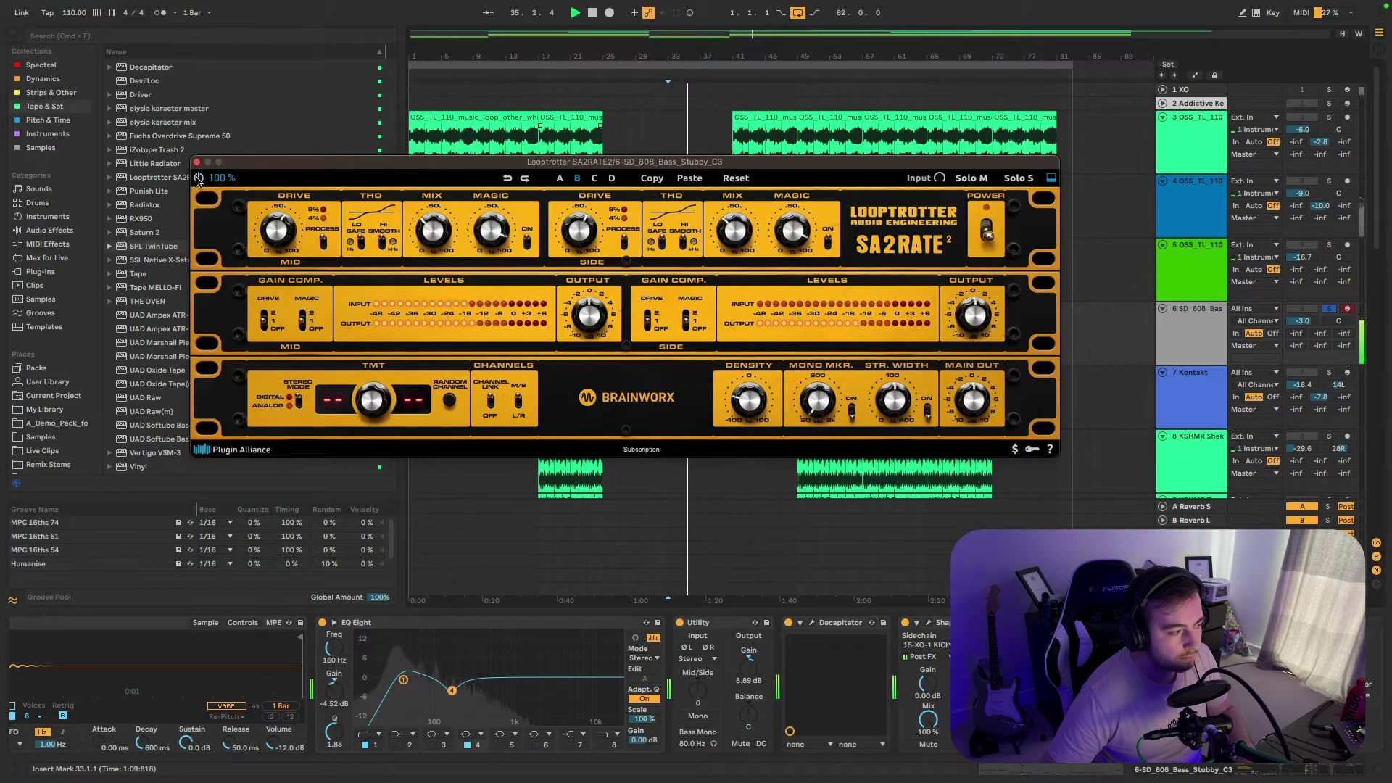
{"action": "left_click", "coordinate": [197, 179]}
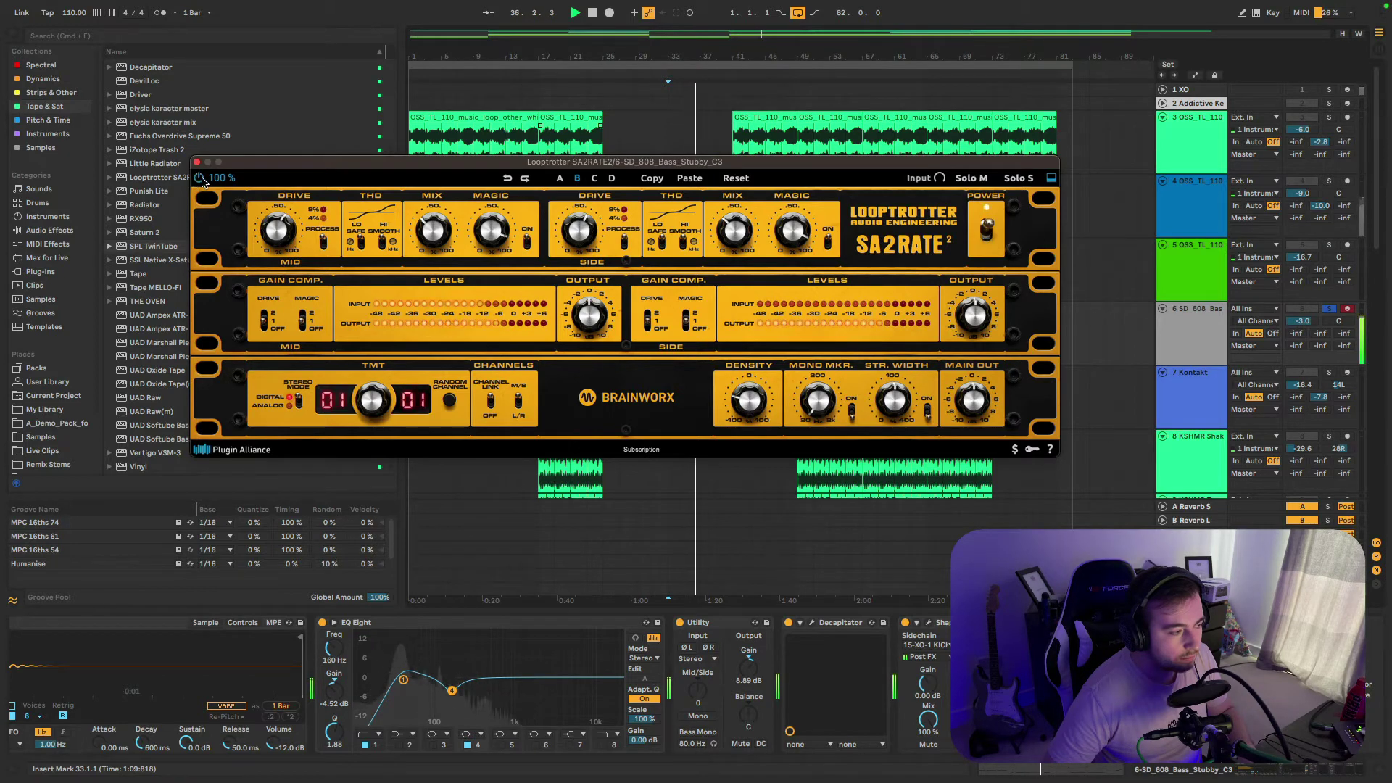
- Compare setting A with setting B, and B with the bypassed signal, ending on B with SA2RATE2 active
{"action": "left_click", "coordinate": [560, 178]}
{"action": "left_click", "coordinate": [577, 179]}
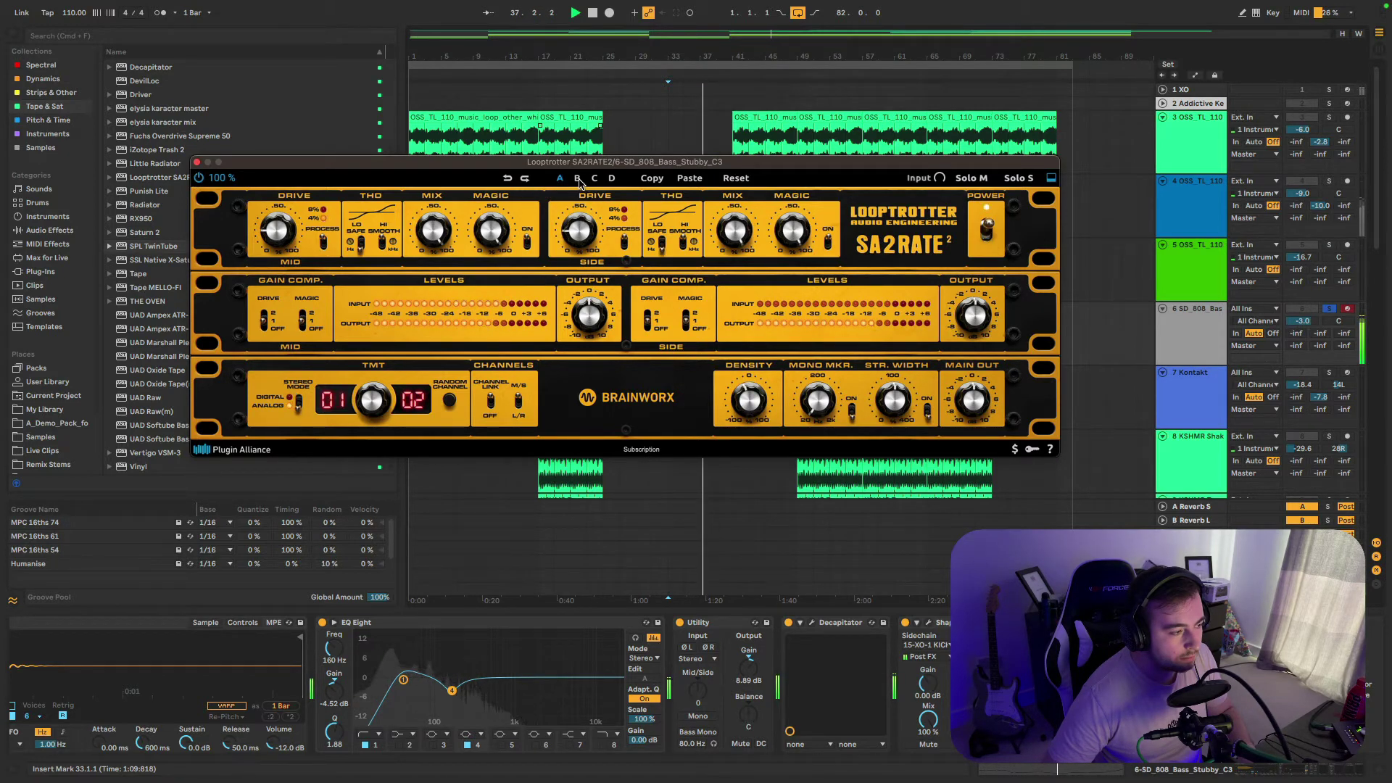
{"action": "left_click", "coordinate": [206, 180]}
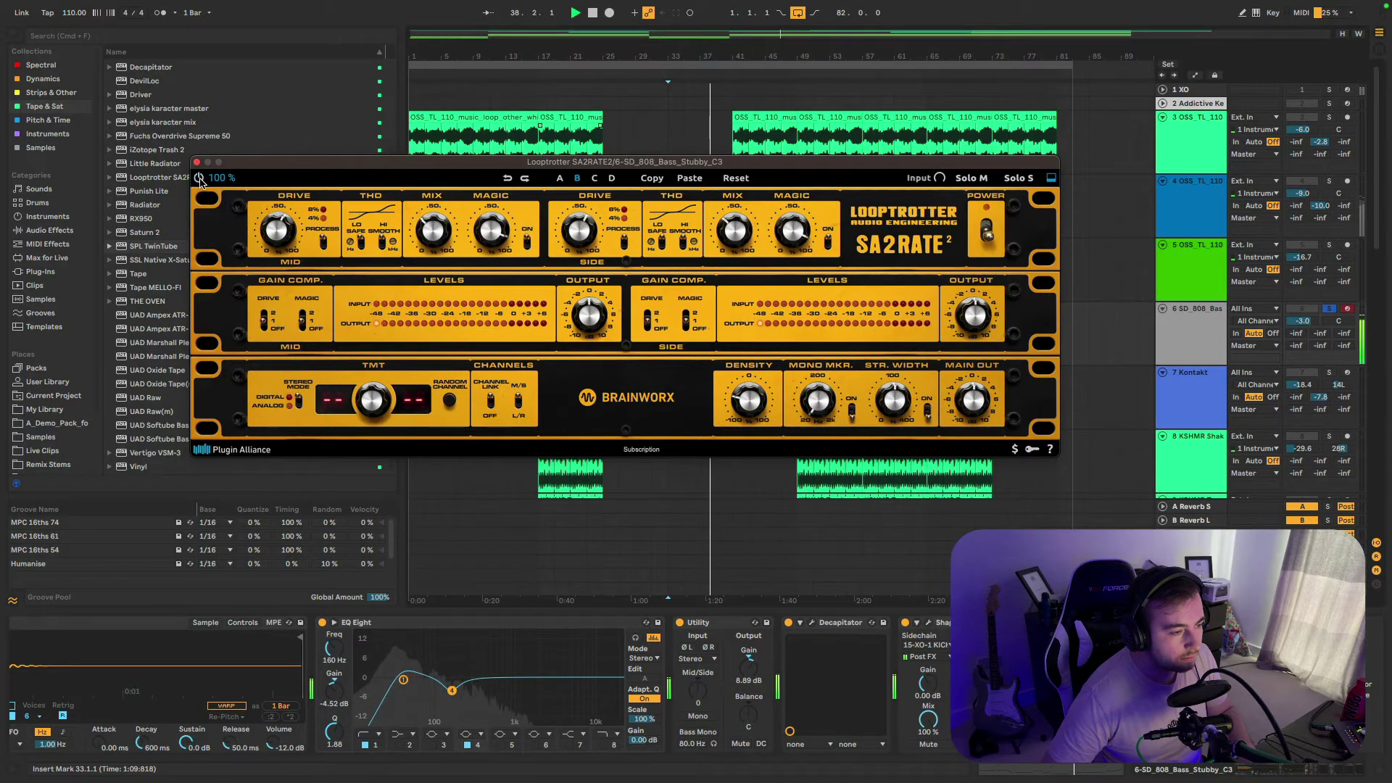
{"action": "left_click", "coordinate": [206, 180]}
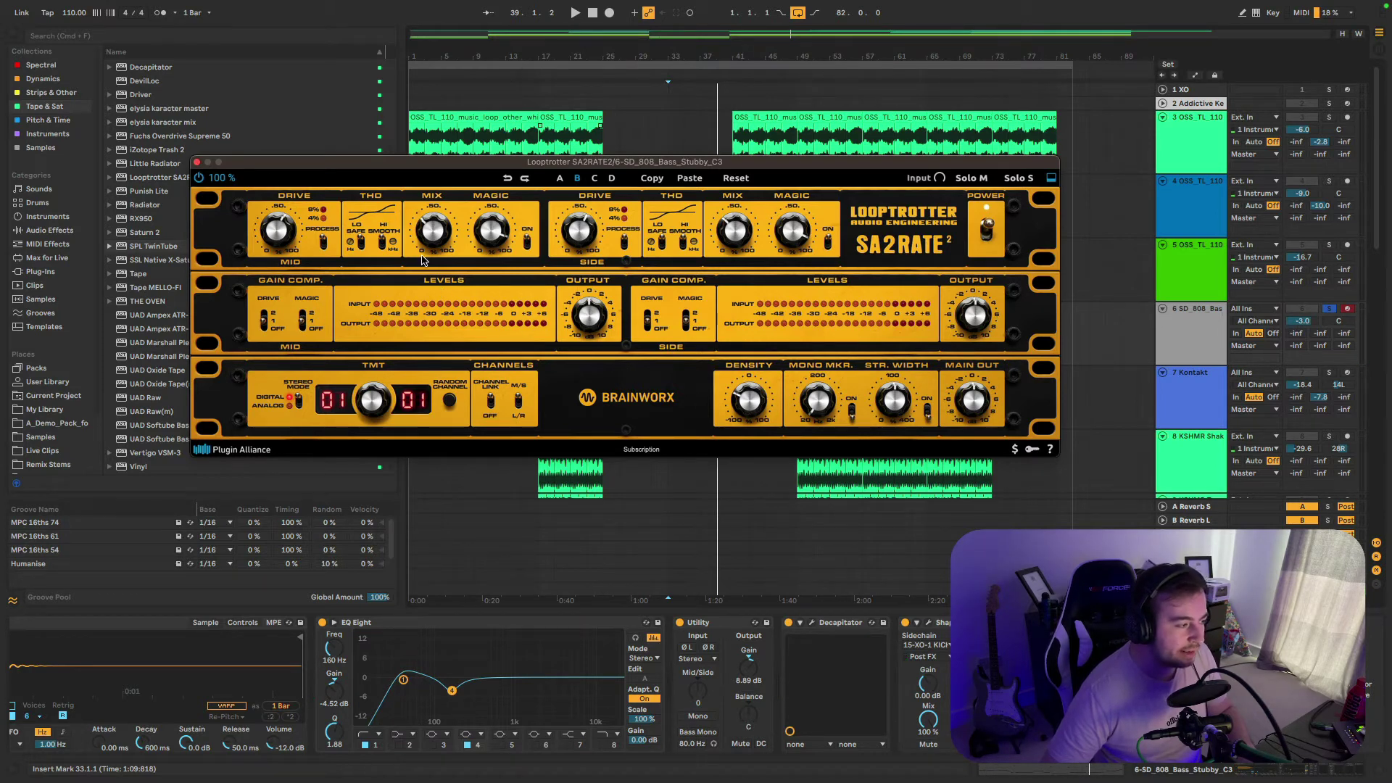
- Replay the bass from bar 33 on setting B, toggle SA2RATE2's bypass for comparison and stop playback
{"action": "key", "text": "space"}
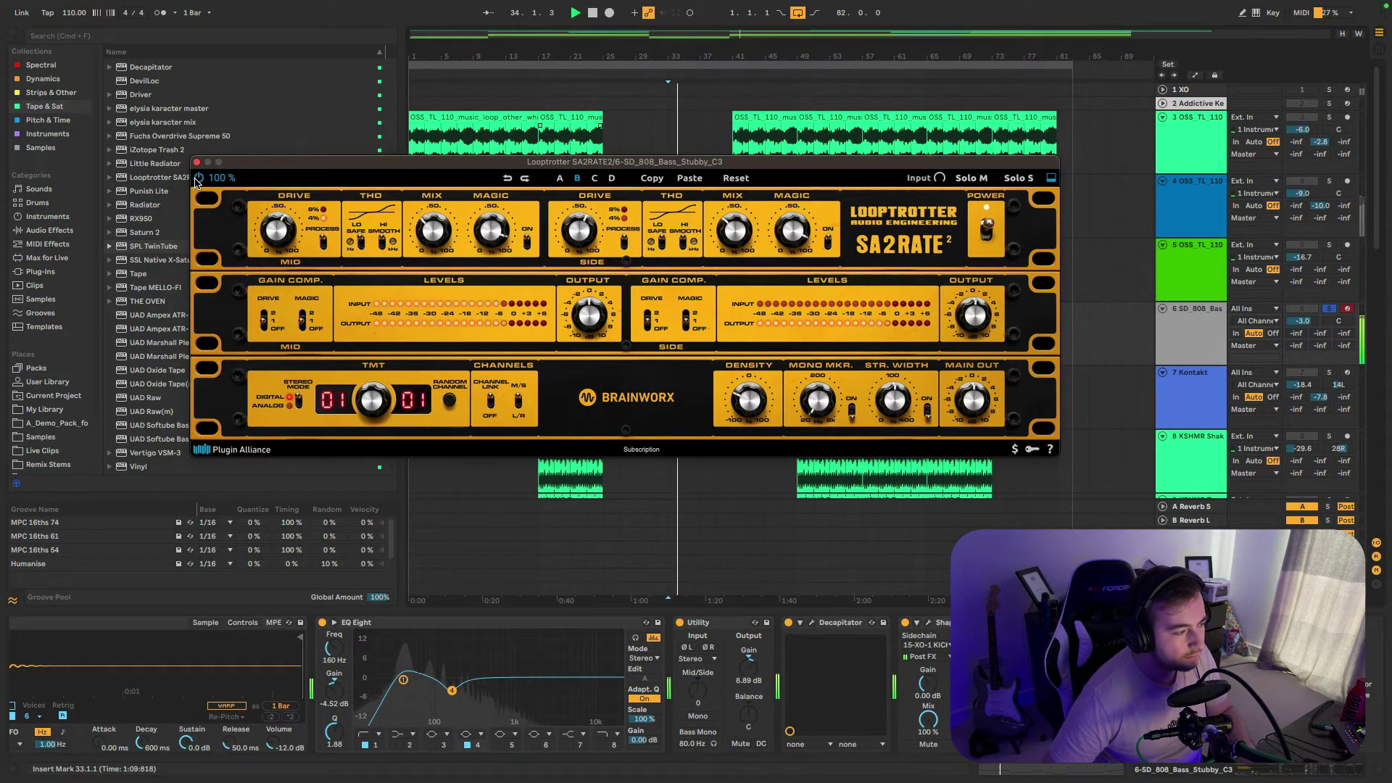
{"action": "left_click", "coordinate": [197, 179]}
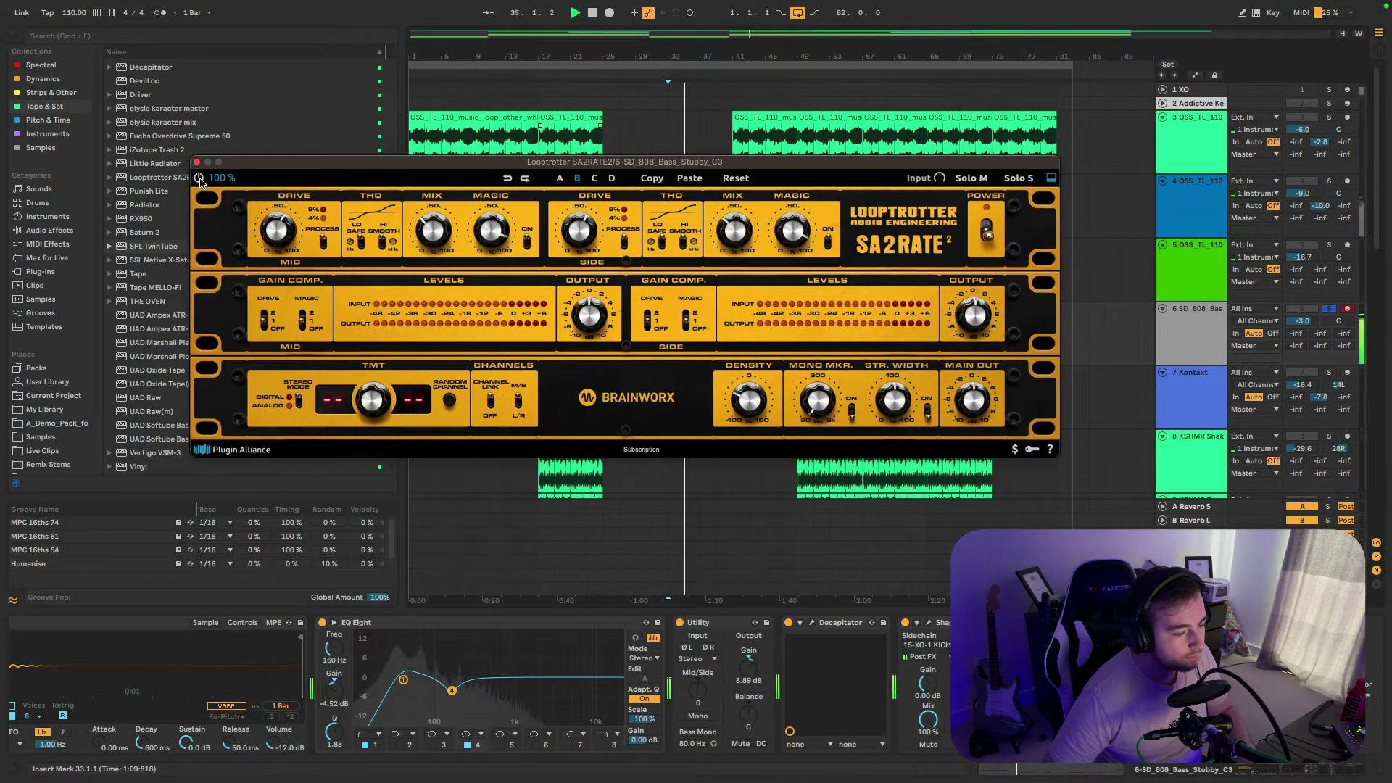
{"action": "left_click", "coordinate": [198, 178]}
{"action": "key", "text": "space"}
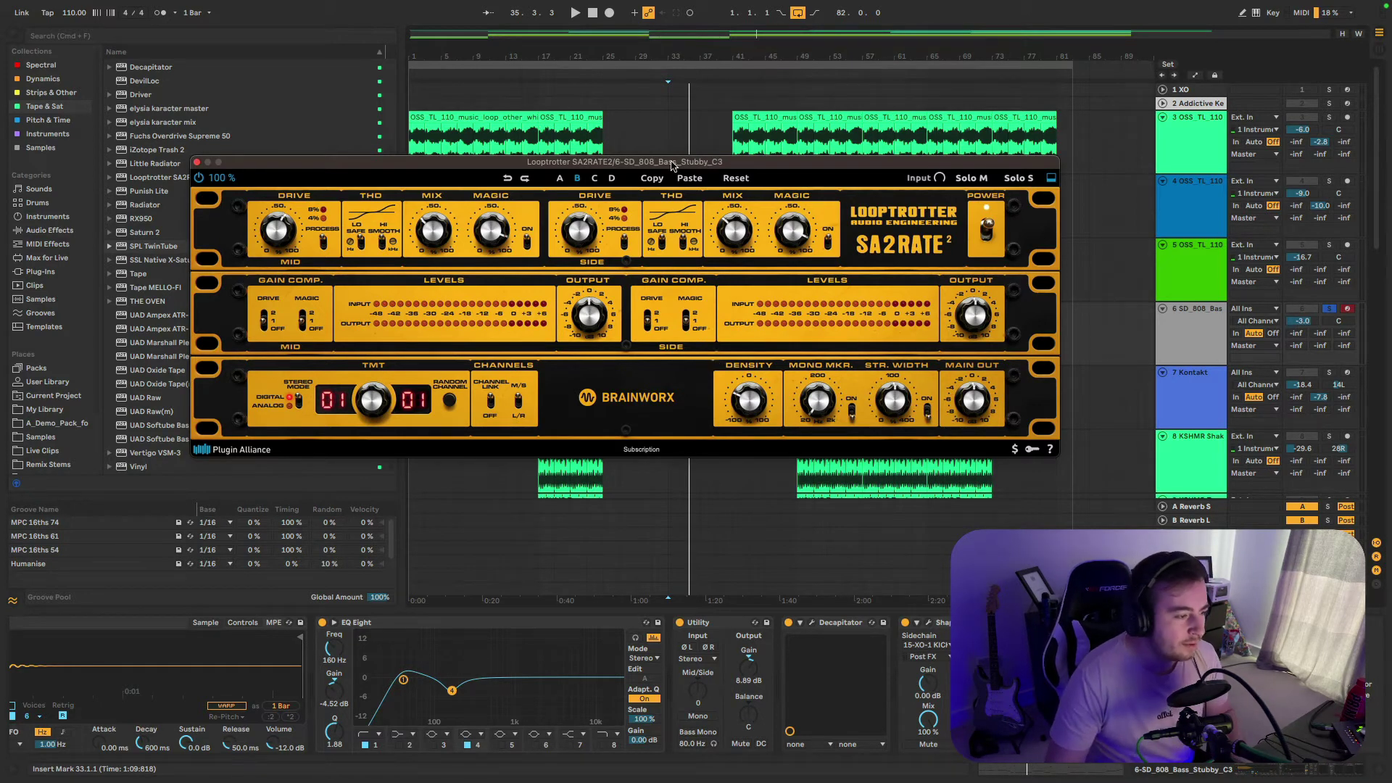
- Load SA2RATE2 setting C, start playback from bar 33 and unsolo the 808 bass track to hear the full mix
{"action": "left_click", "coordinate": [594, 178]}
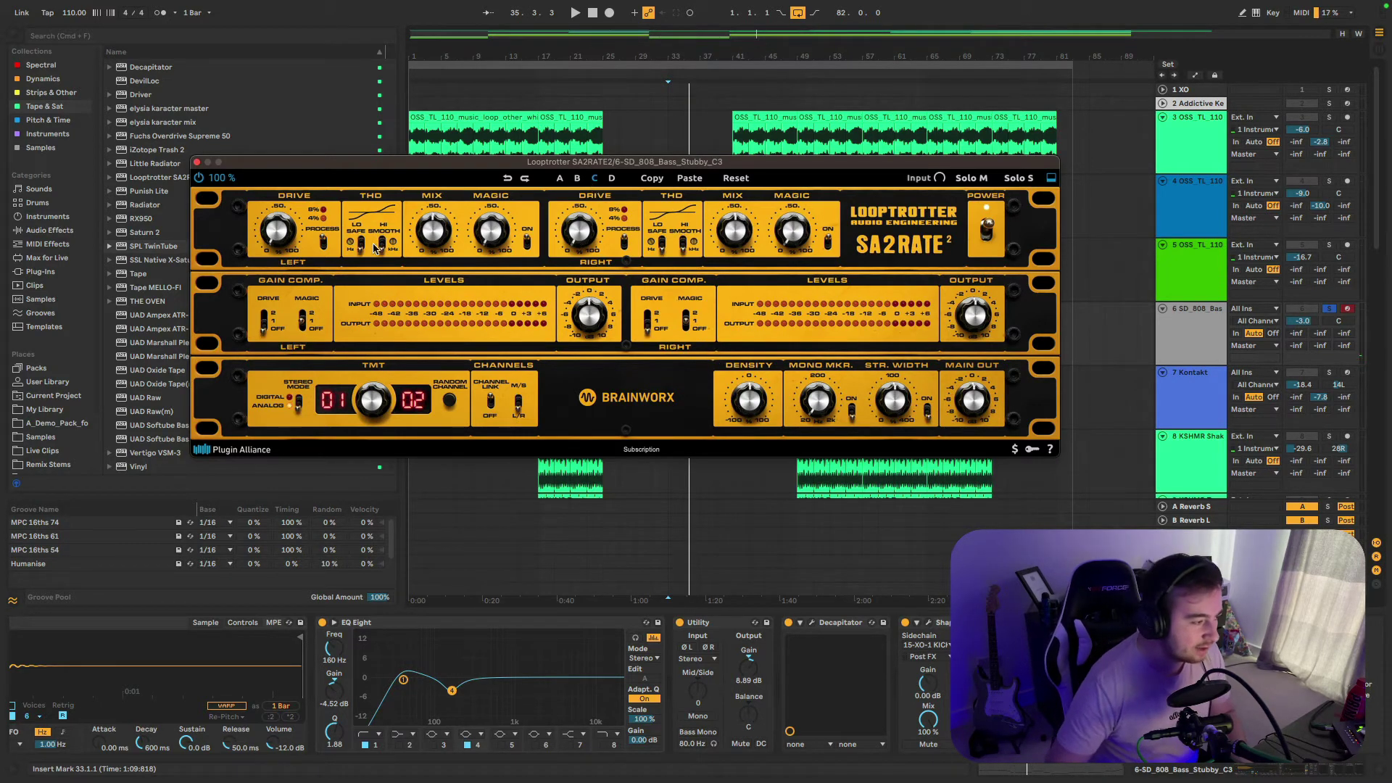
{"action": "key", "text": "space"}
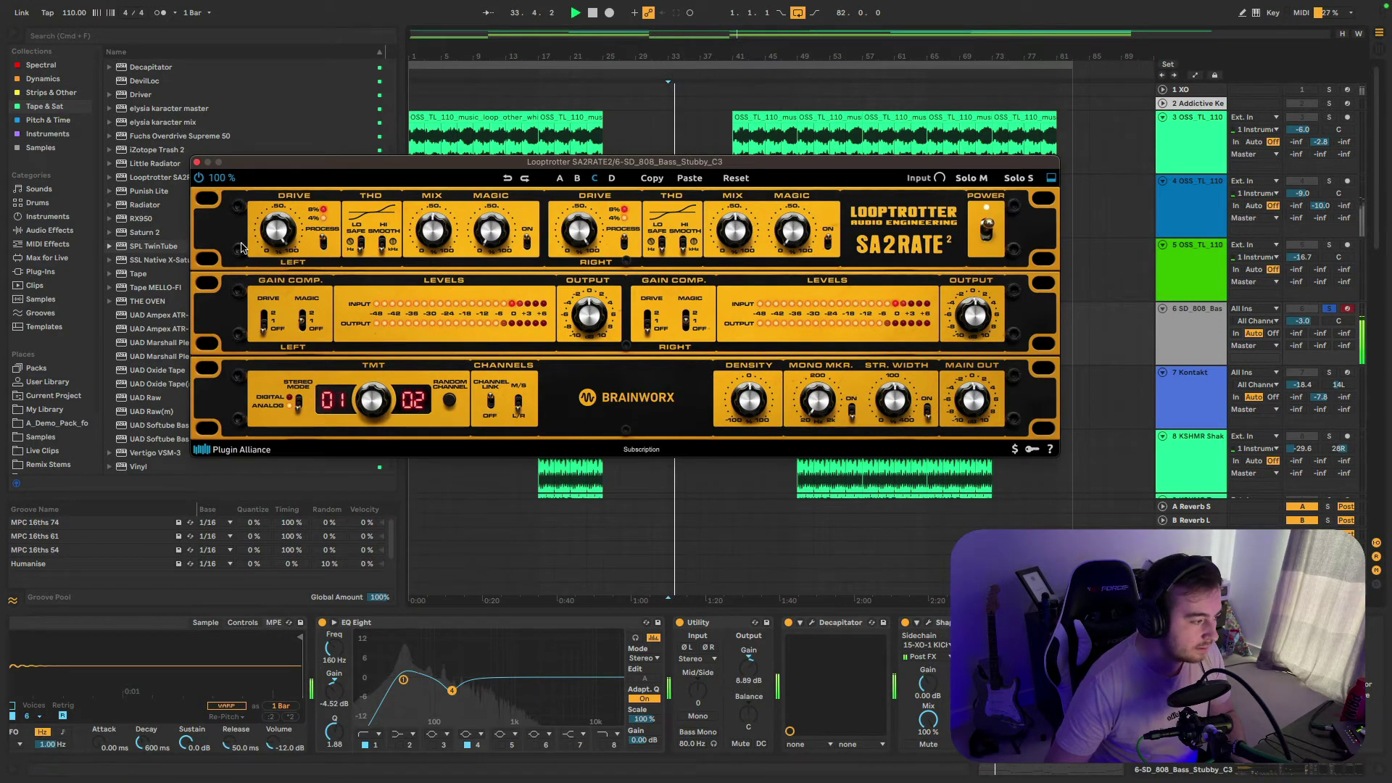
{"action": "left_click", "coordinate": [1322, 311]}
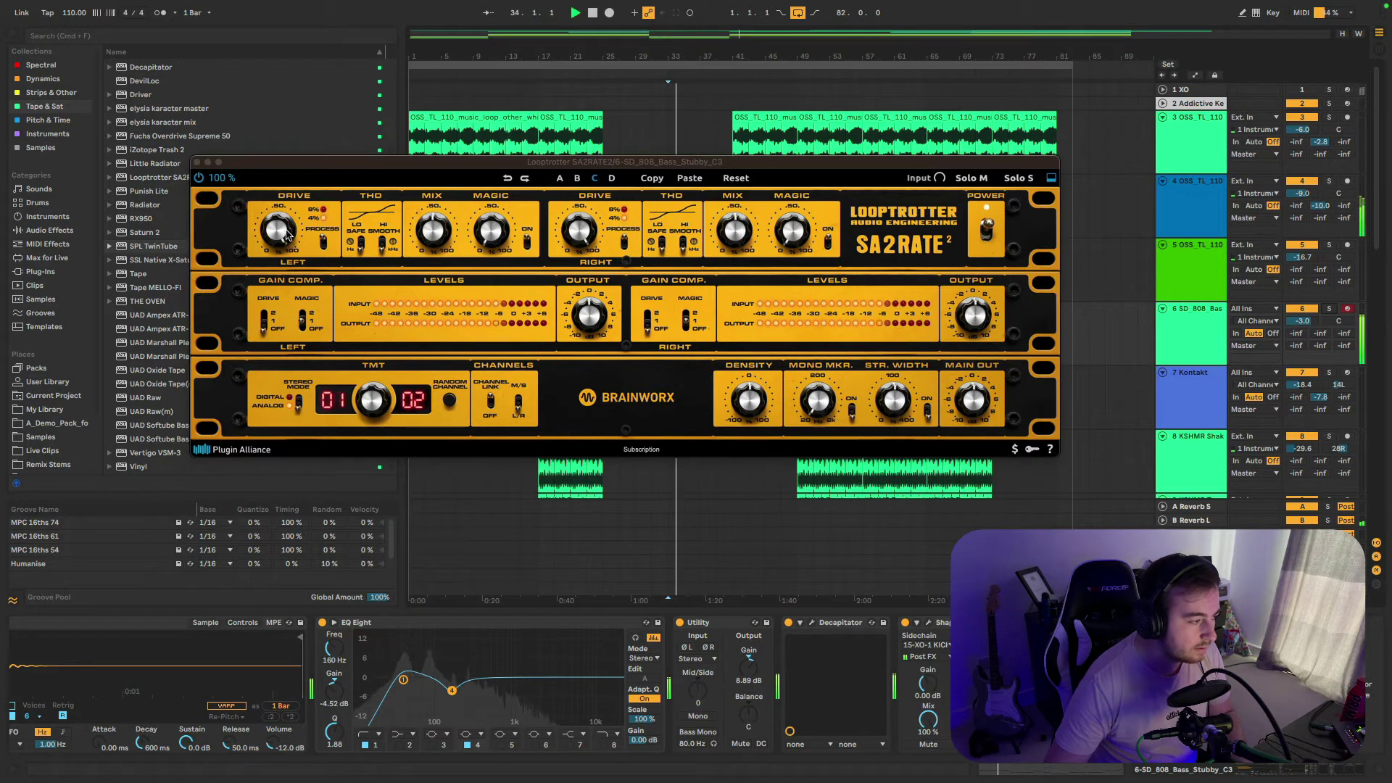
- Compare SA2RATE2 settings B and A on the 808 bass in the full mix, toggle the bypass on B and close the plugin
{"action": "left_click", "coordinate": [577, 177]}
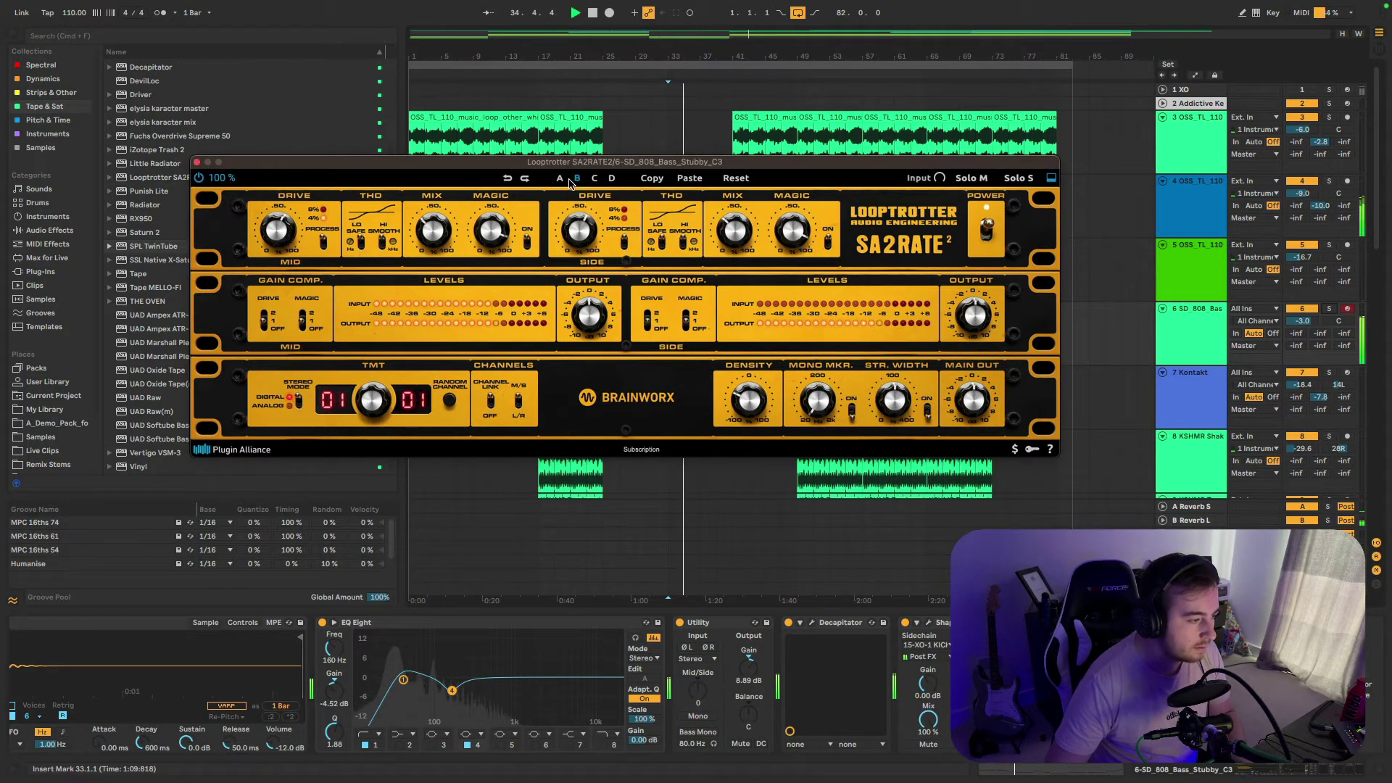
{"action": "left_click", "coordinate": [560, 178]}
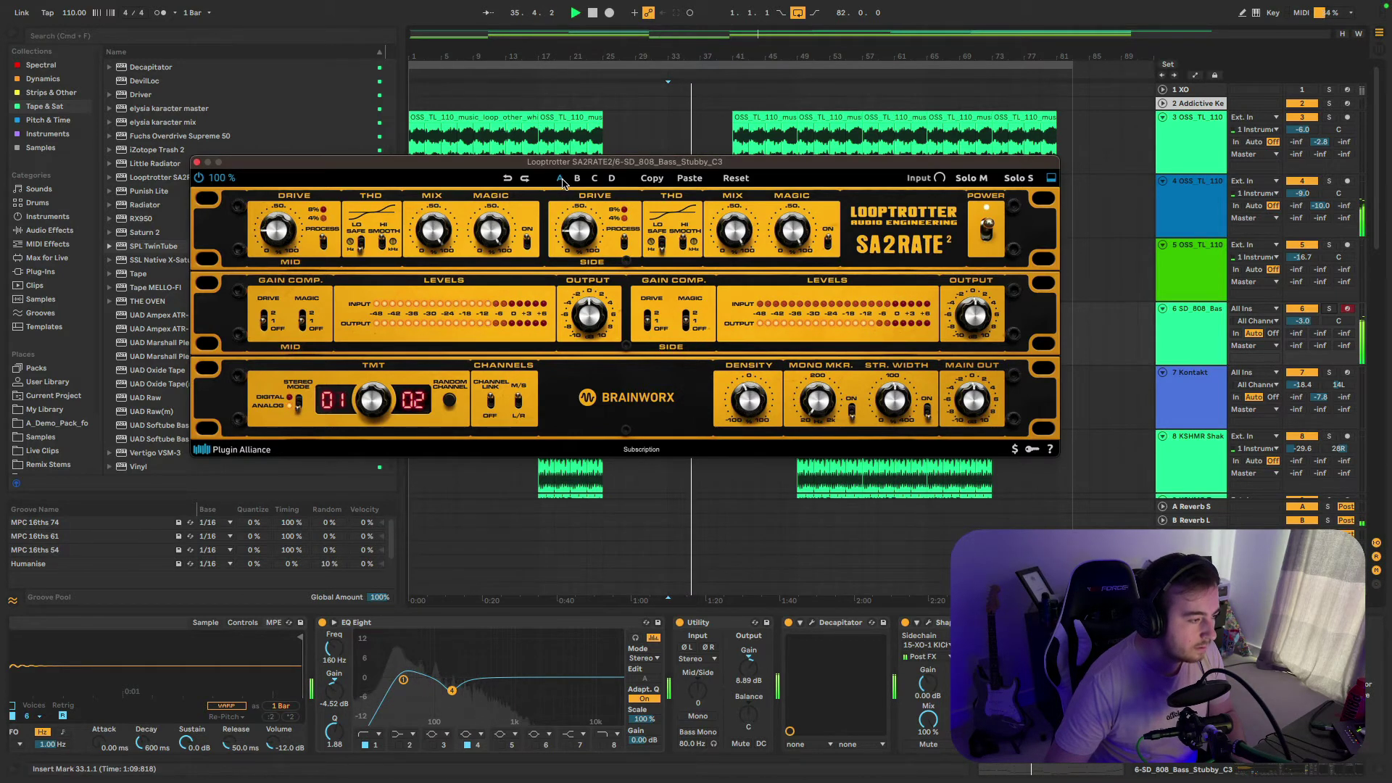
{"action": "left_click", "coordinate": [578, 179]}
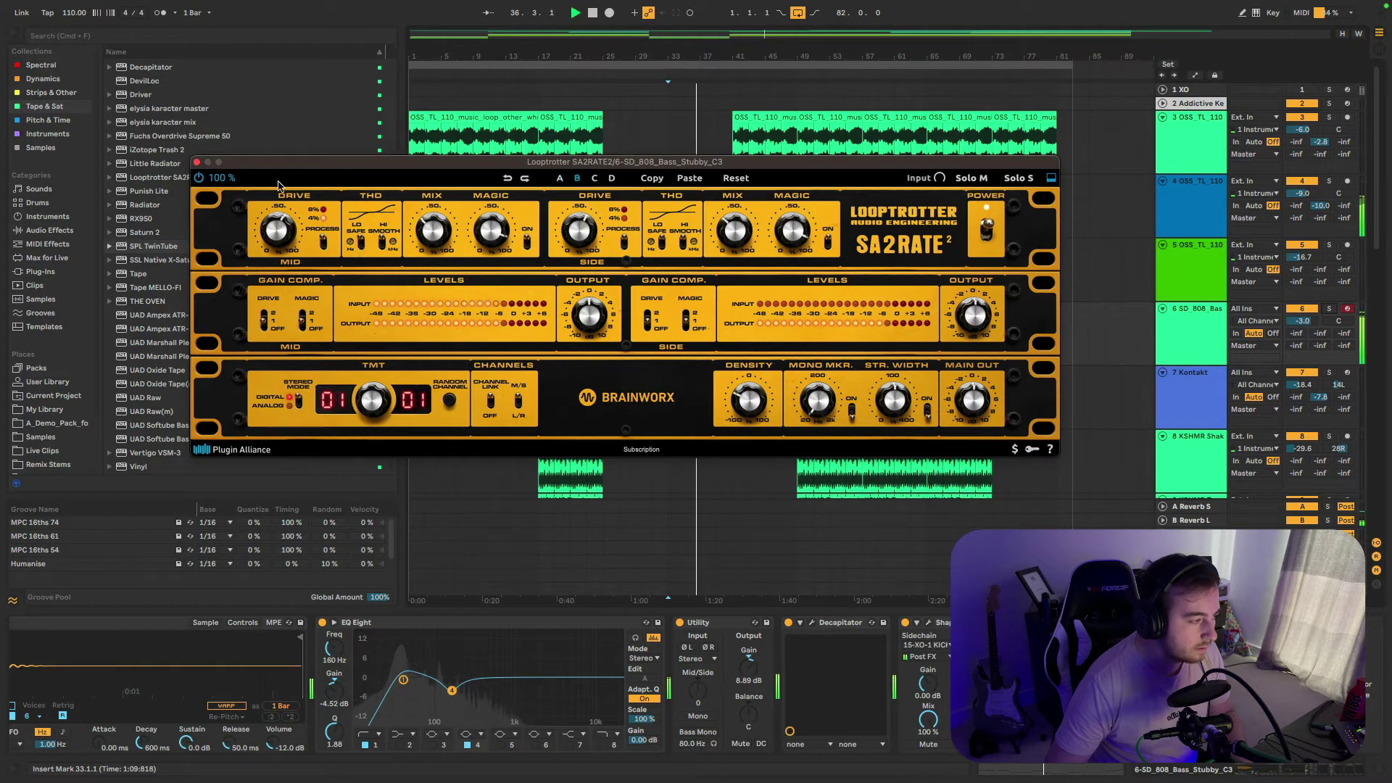
{"action": "left_click", "coordinate": [198, 178]}
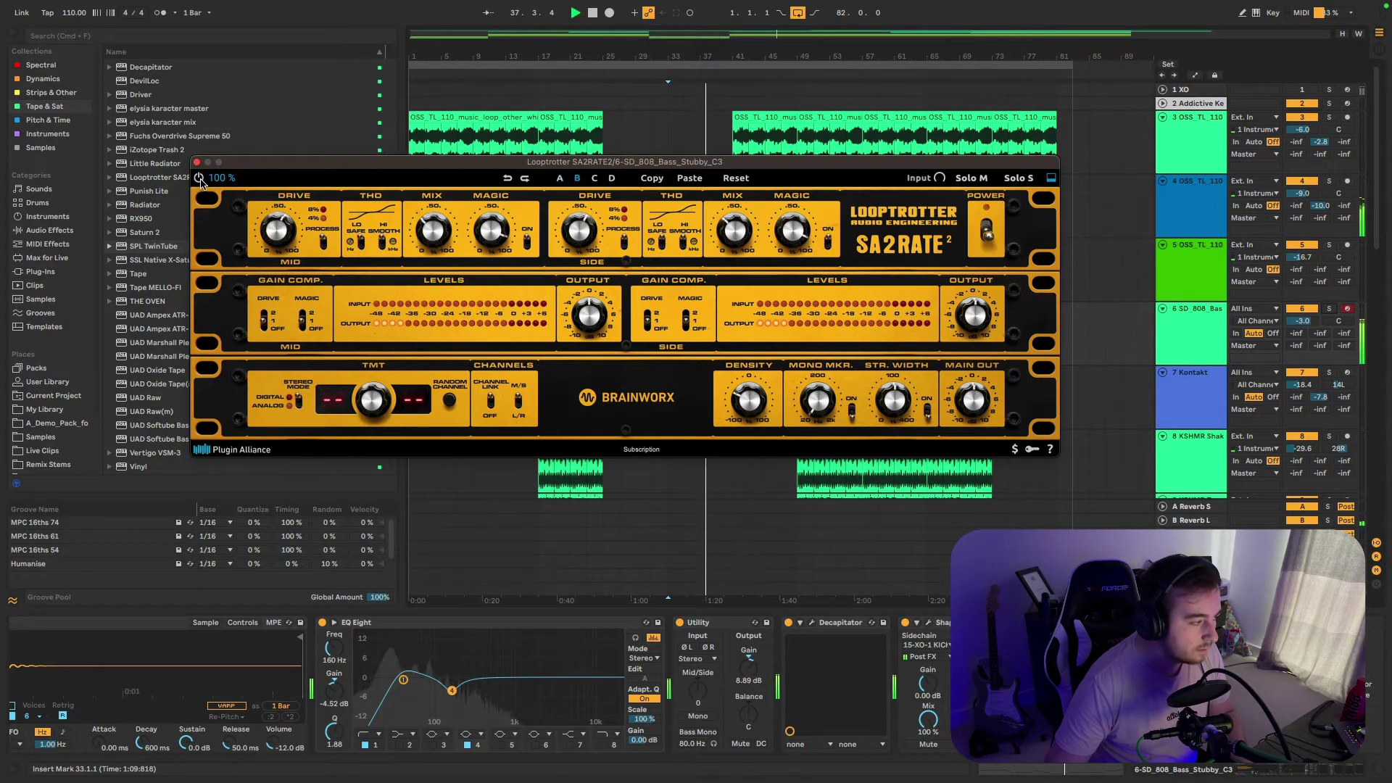
{"action": "left_click", "coordinate": [199, 179]}
{"action": "left_click", "coordinate": [198, 166]}
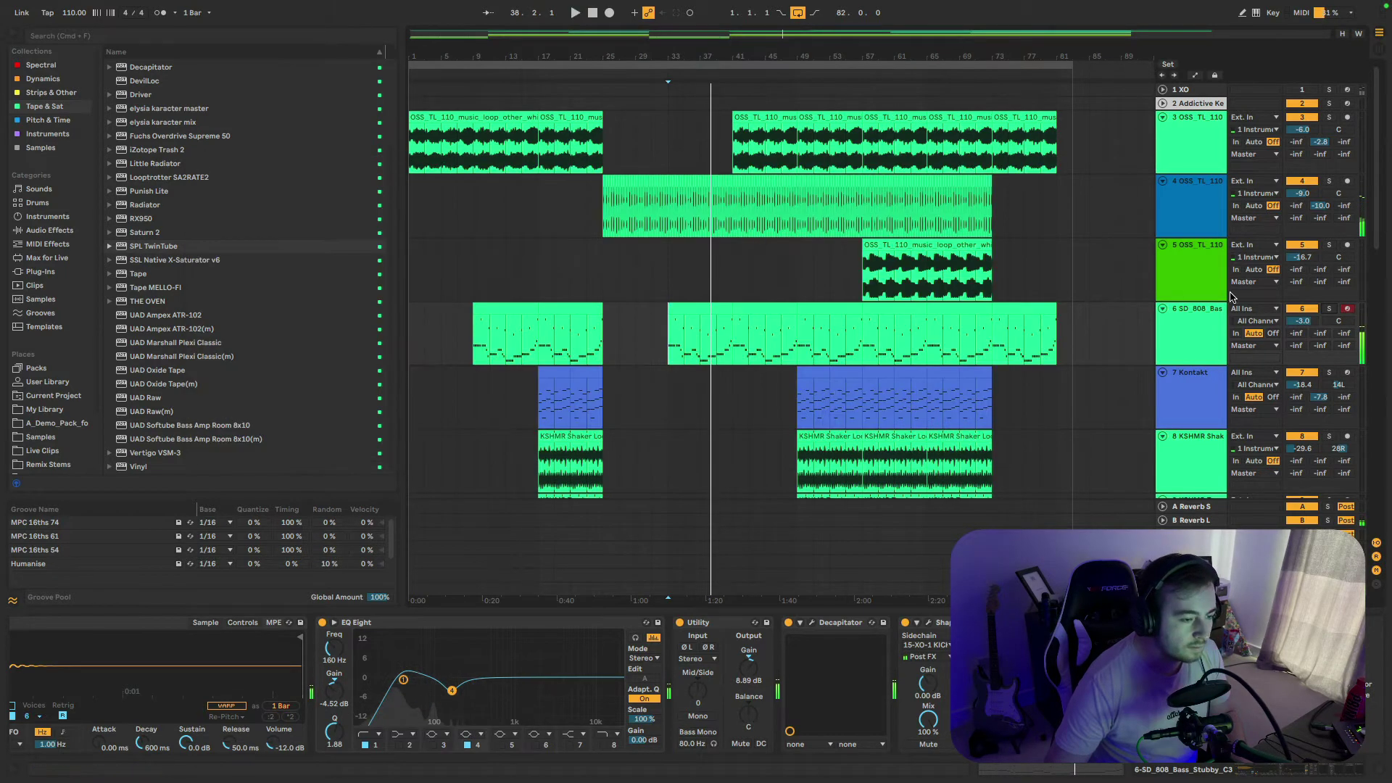
- Solo the XO-1 KICK track and start playback from bar 43
{"action": "left_click", "coordinate": [1199, 324]}
{"action": "left_click", "coordinate": [1331, 308]}
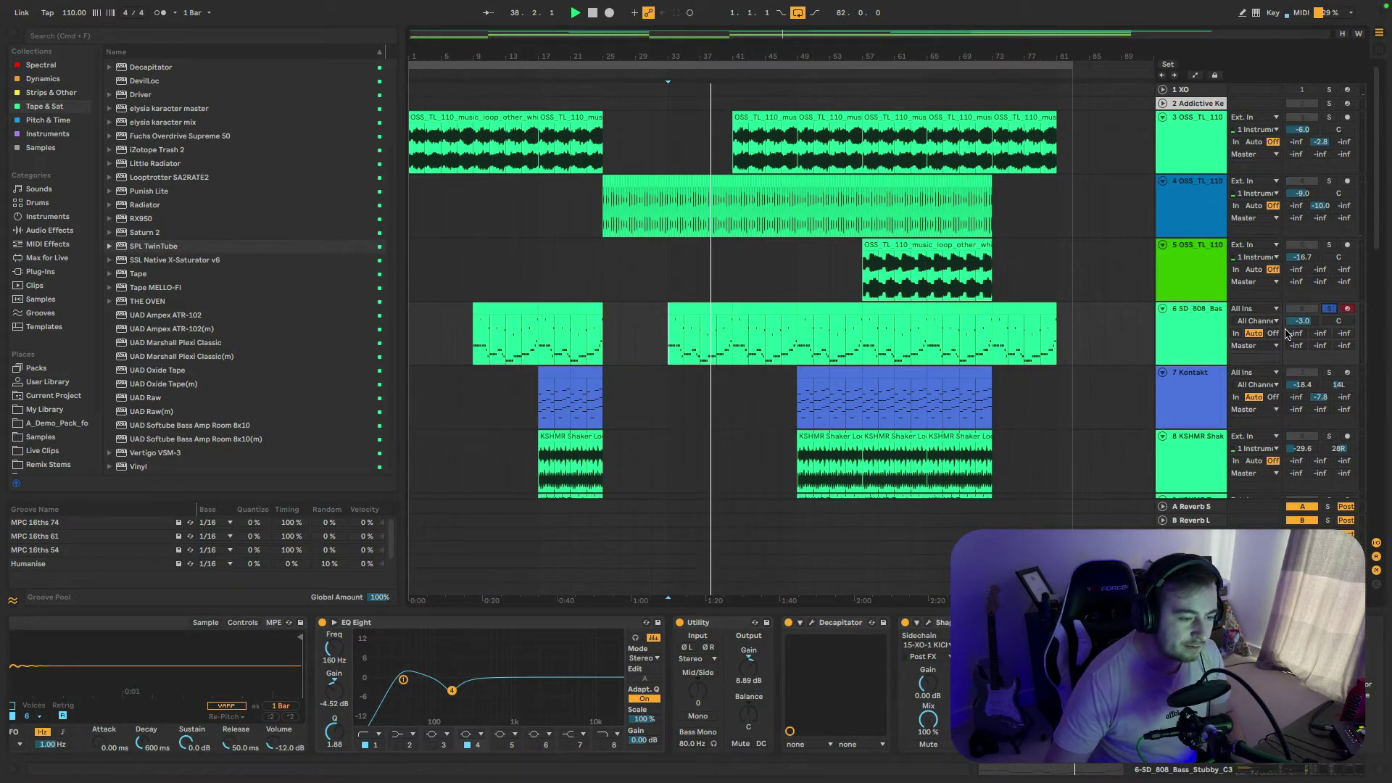
{"action": "left_click", "coordinate": [669, 391]}
{"action": "scroll", "coordinate": [797, 304], "scroll_direction": "down", "scroll_amount": 3}
{"action": "left_click", "coordinate": [807, 249]}
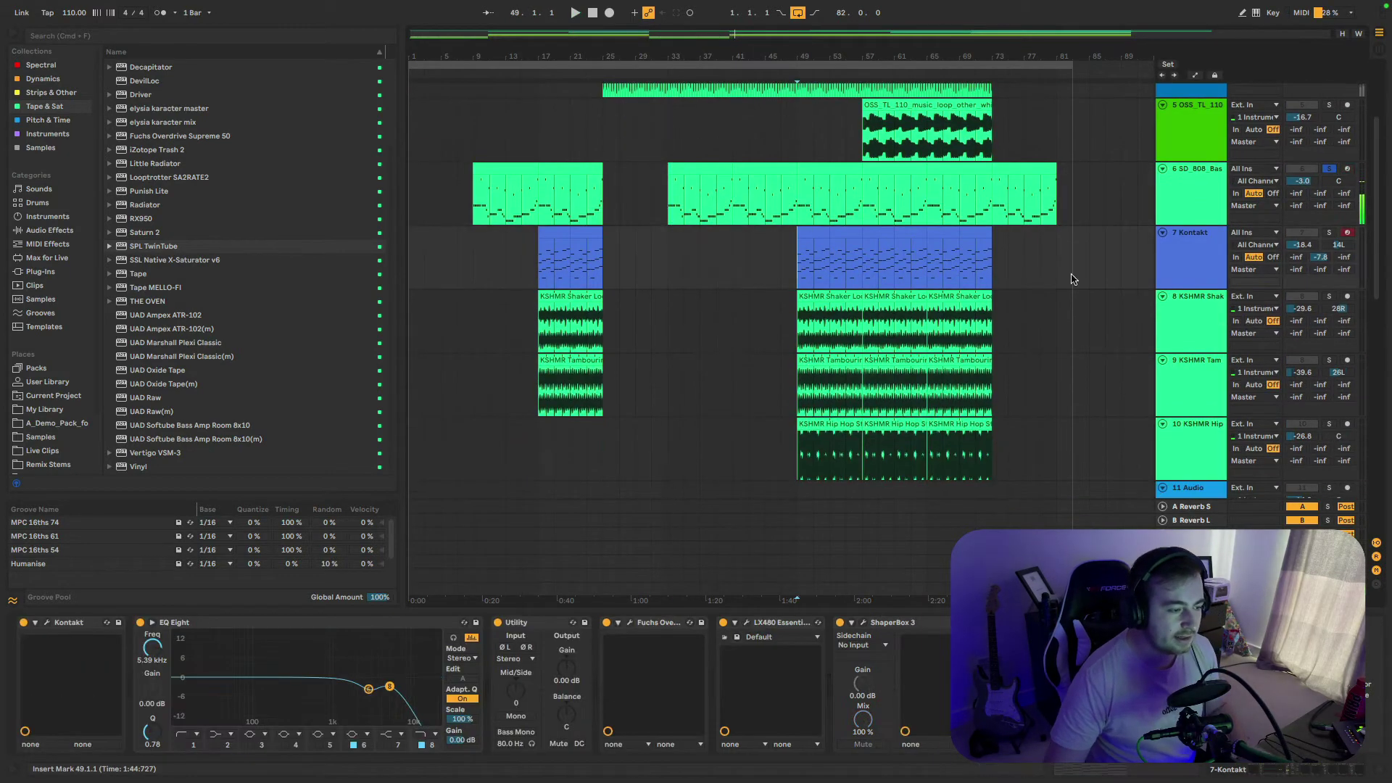
{"action": "scroll", "coordinate": [750, 392], "scroll_direction": "down", "scroll_amount": 8}
{"action": "left_click", "coordinate": [751, 391]}
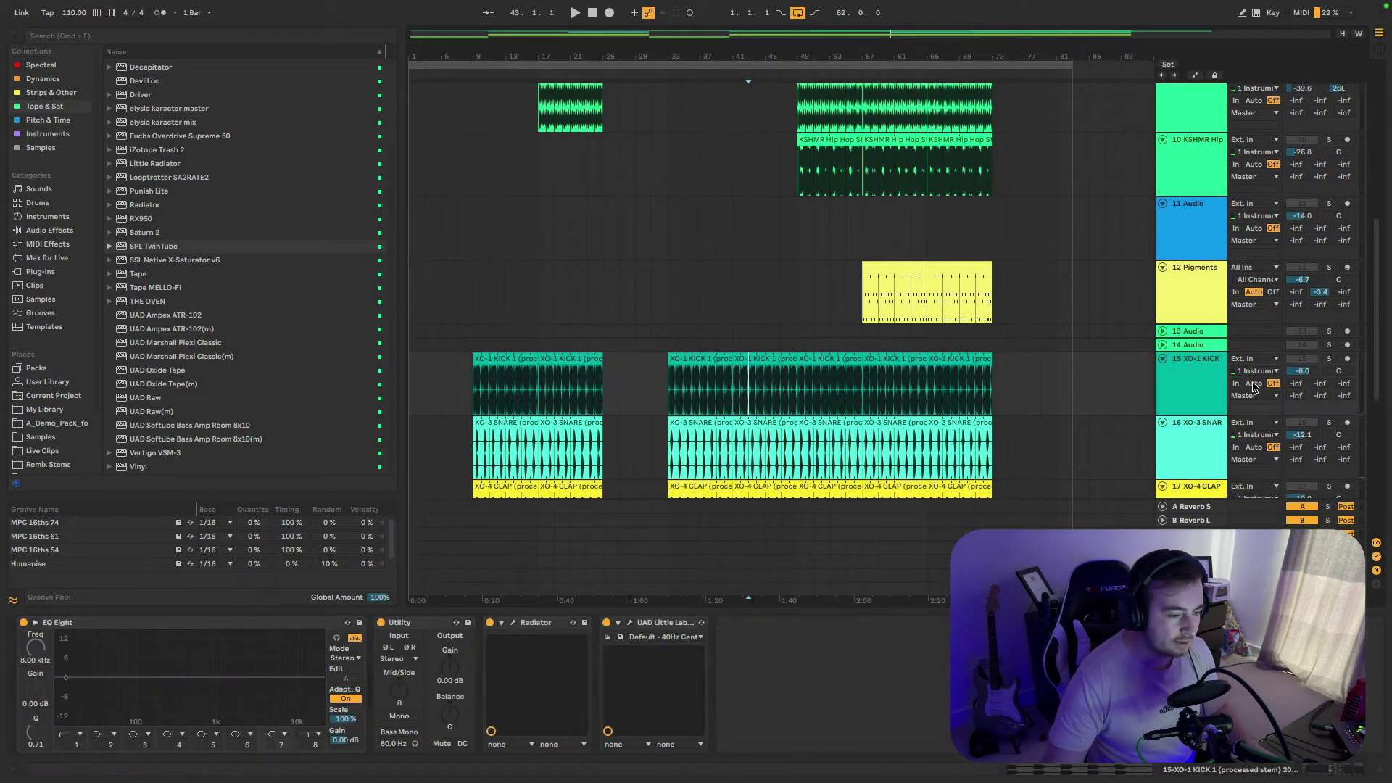
{"action": "left_click", "coordinate": [1194, 381]}
{"action": "left_click", "coordinate": [1330, 358]}
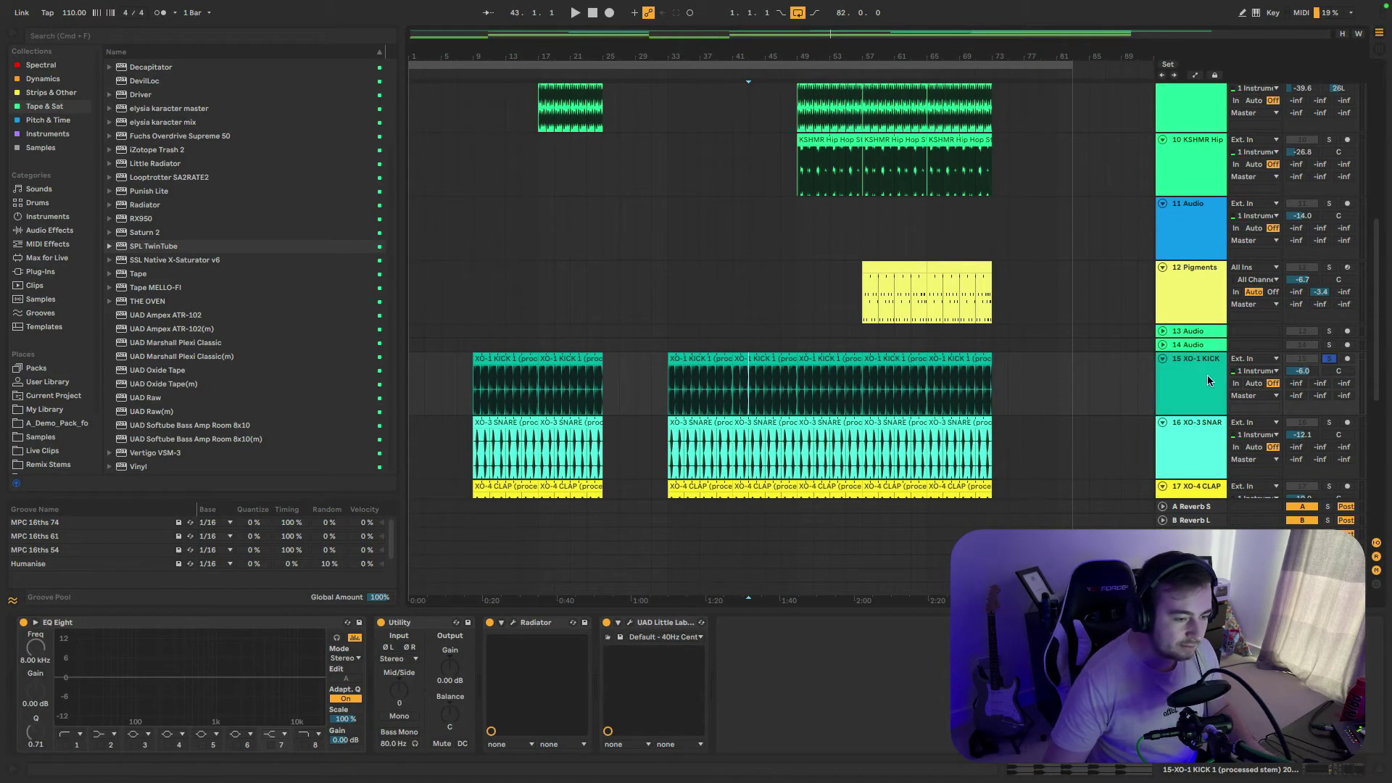
{"action": "key", "text": "space"}
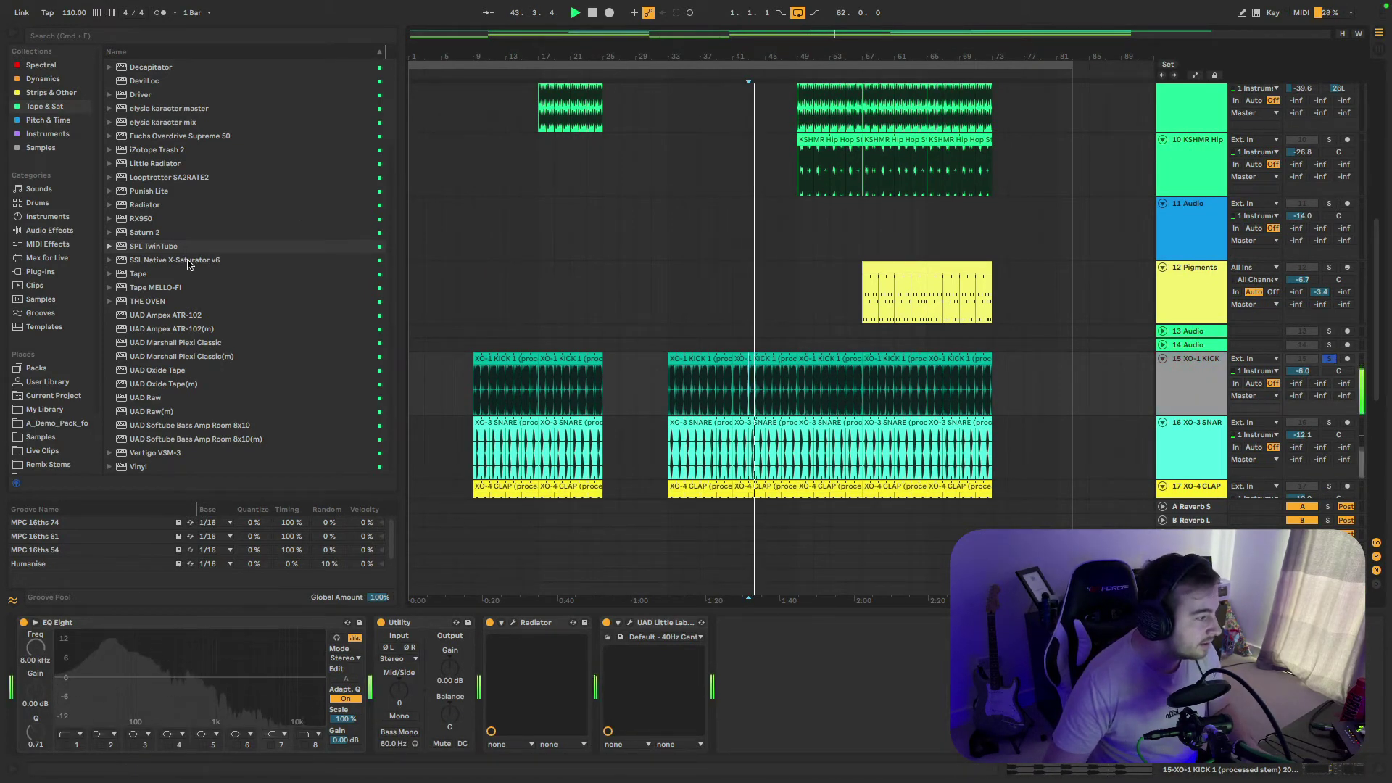
- Insert Looptrotter SA2RATE2 on the XO-1 KICK track and try out its Drive while the kick plays
{"action": "left_click", "coordinate": [177, 179]}
{"action": "key", "text": "Return"}
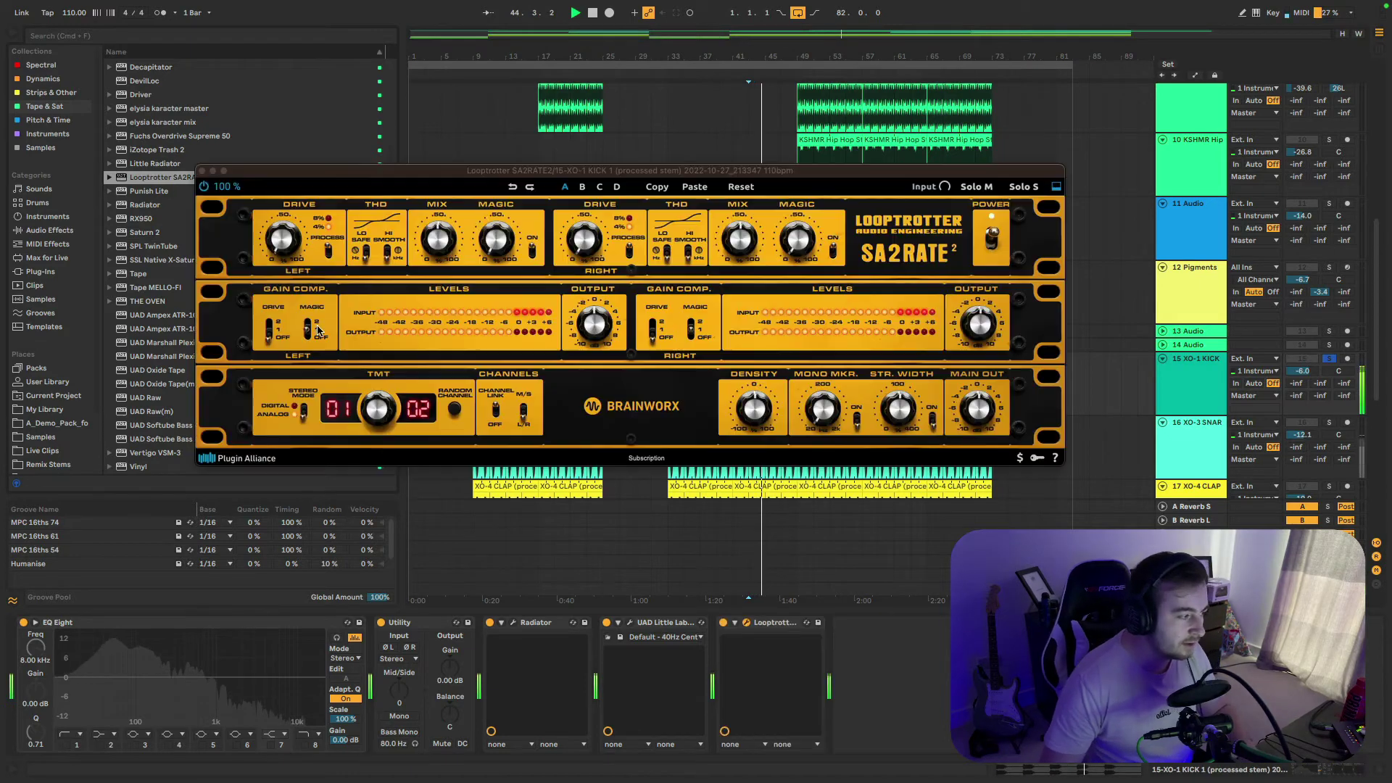
{"action": "left_click_drag", "start_coordinate": [550, 176], "coordinate": [612, 229]}
{"action": "left_click_drag", "start_coordinate": [345, 296], "coordinate": [353, 245]}
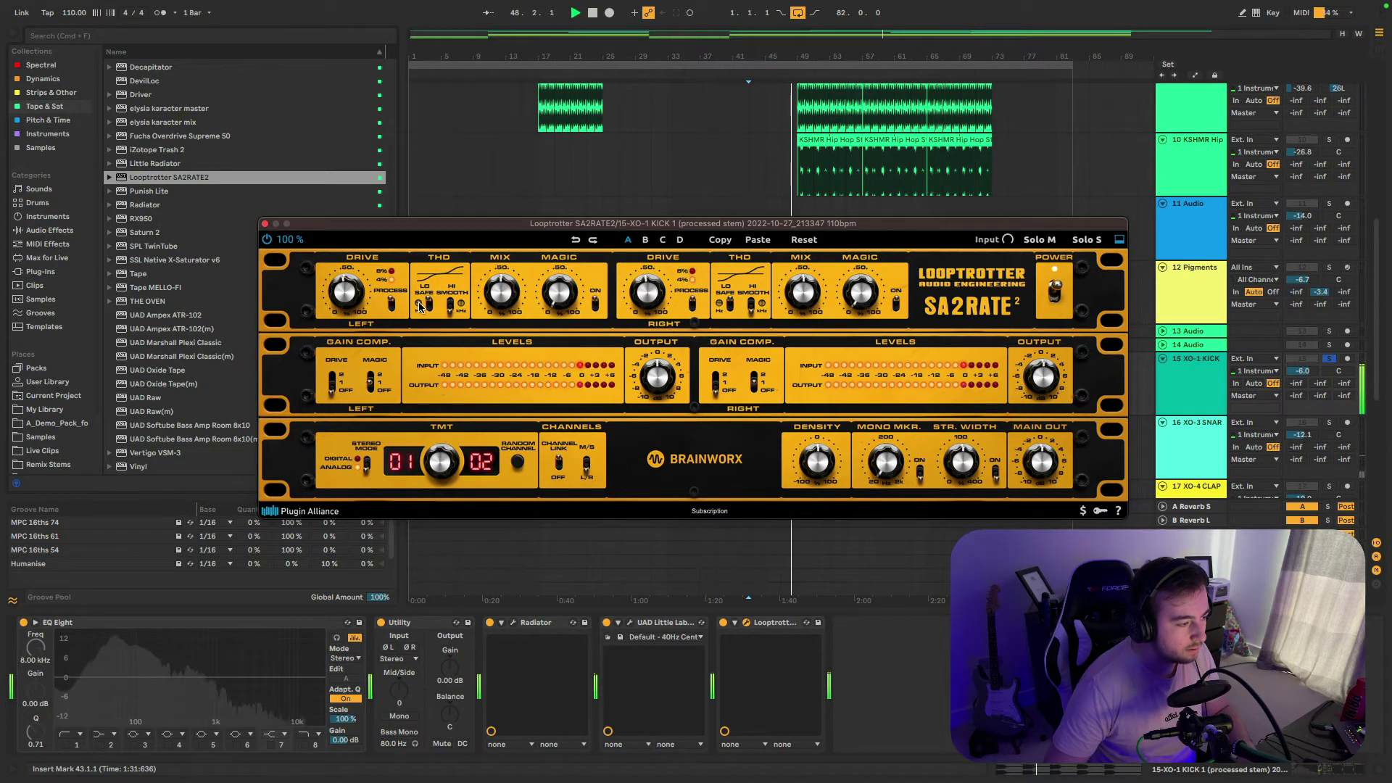
- Compare the kick with SA2RATE2 bypassed and active while trying different Drive amounts and replaying from bar 43
{"action": "left_click", "coordinate": [267, 240]}
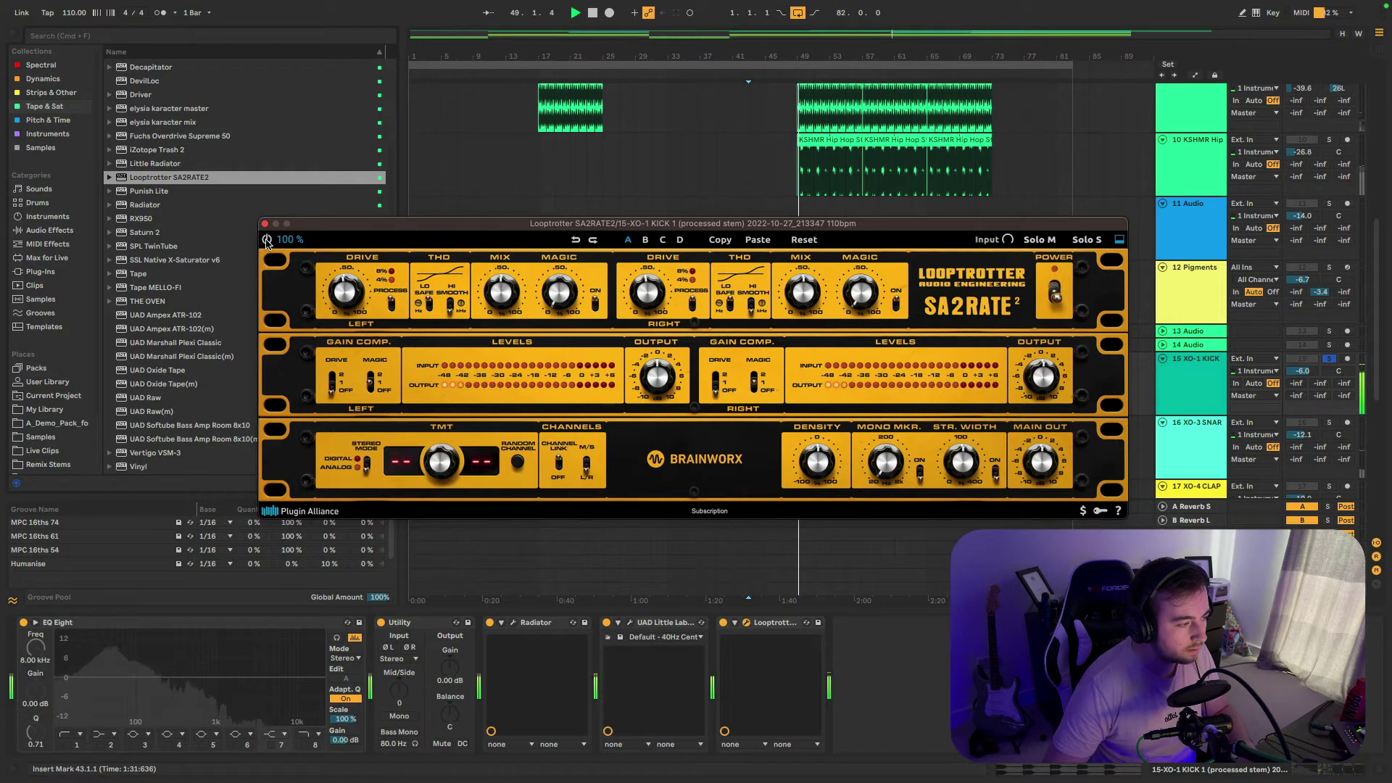
{"action": "left_click", "coordinate": [266, 241]}
{"action": "left_click_drag", "start_coordinate": [353, 292], "coordinate": [354, 254]}
{"action": "key", "text": "space"}
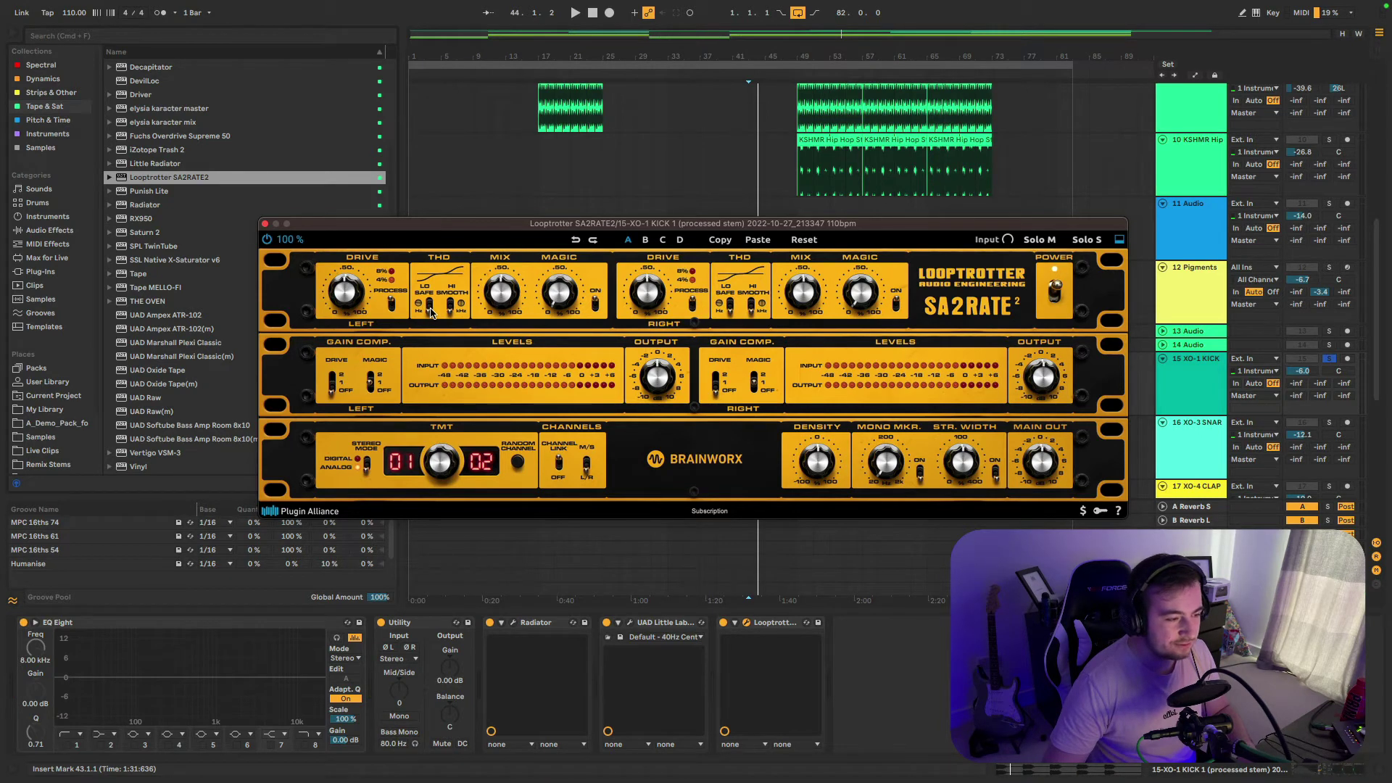
{"action": "key", "text": "space"}
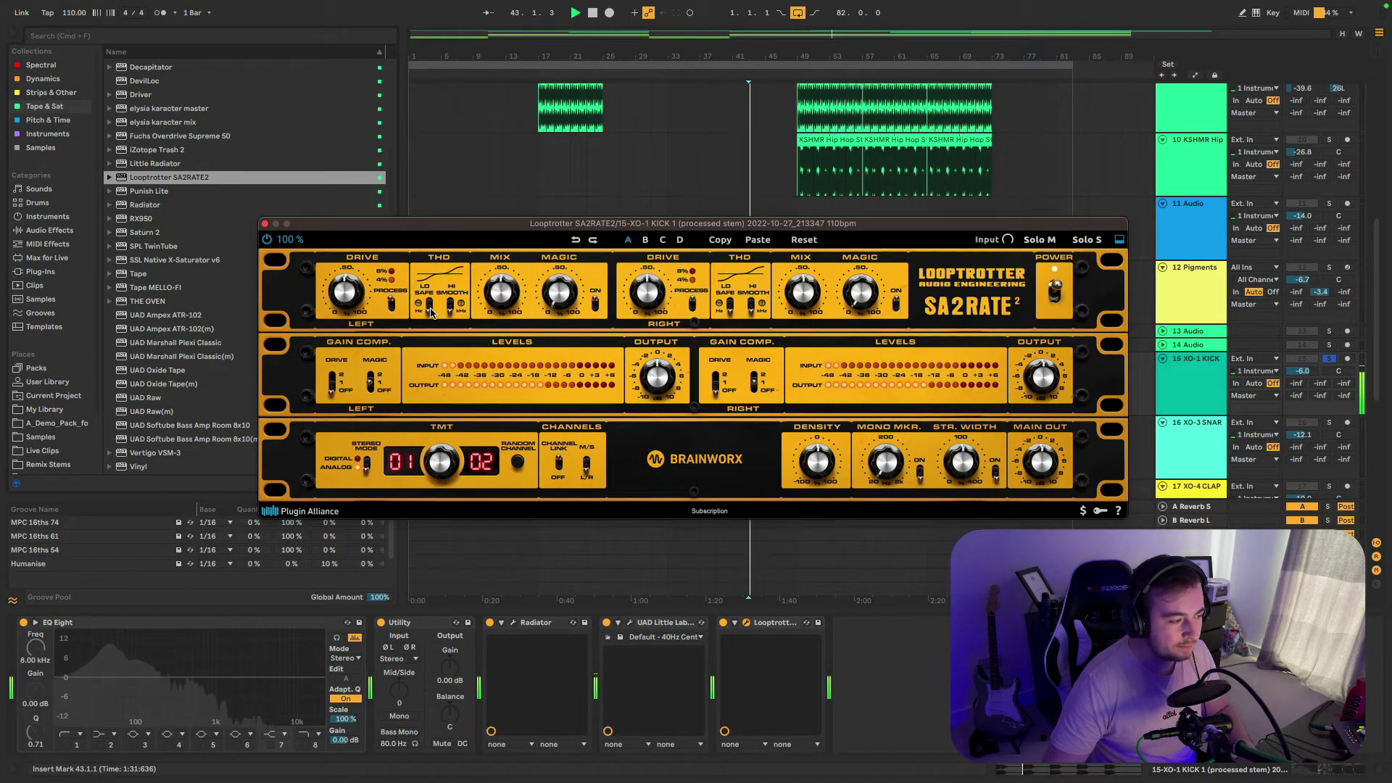
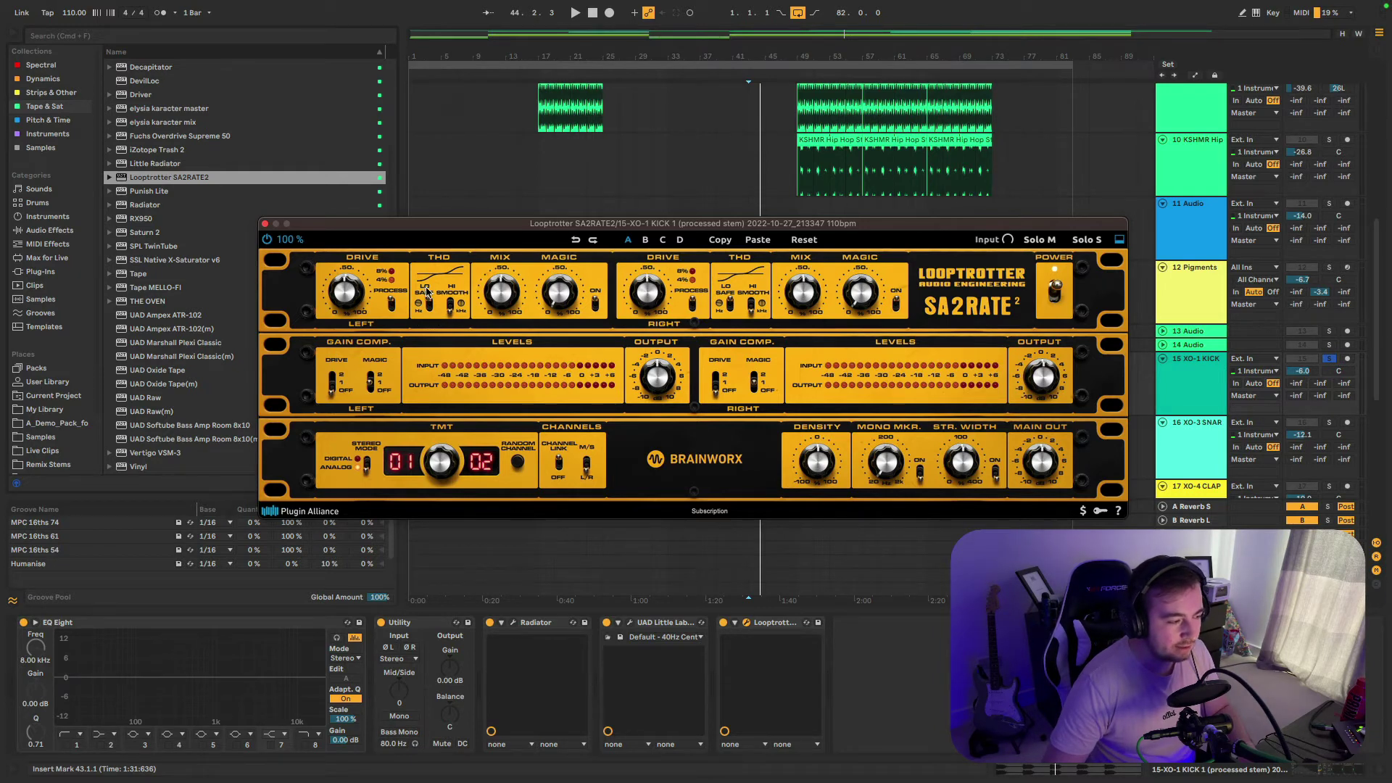
{"action": "key", "text": "space"}
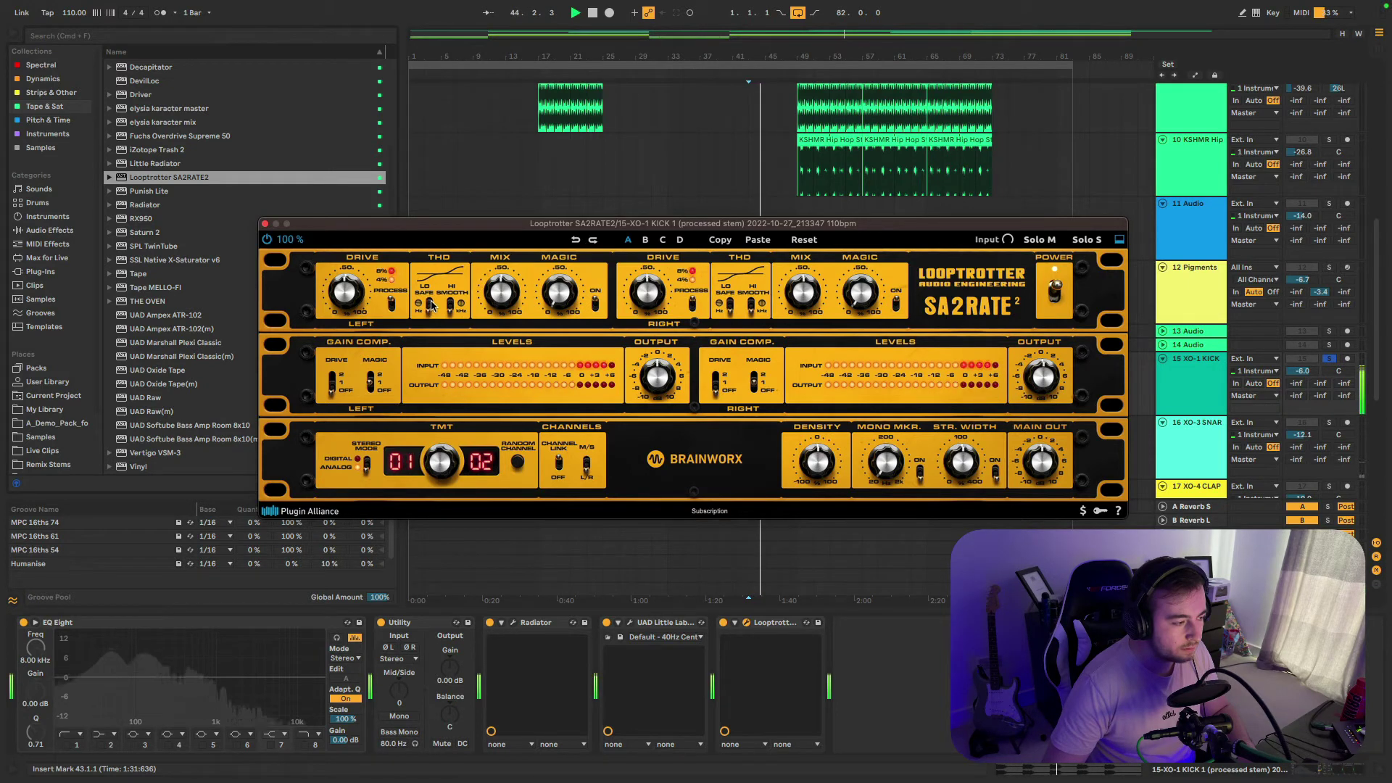
{"action": "left_click", "coordinate": [268, 239]}
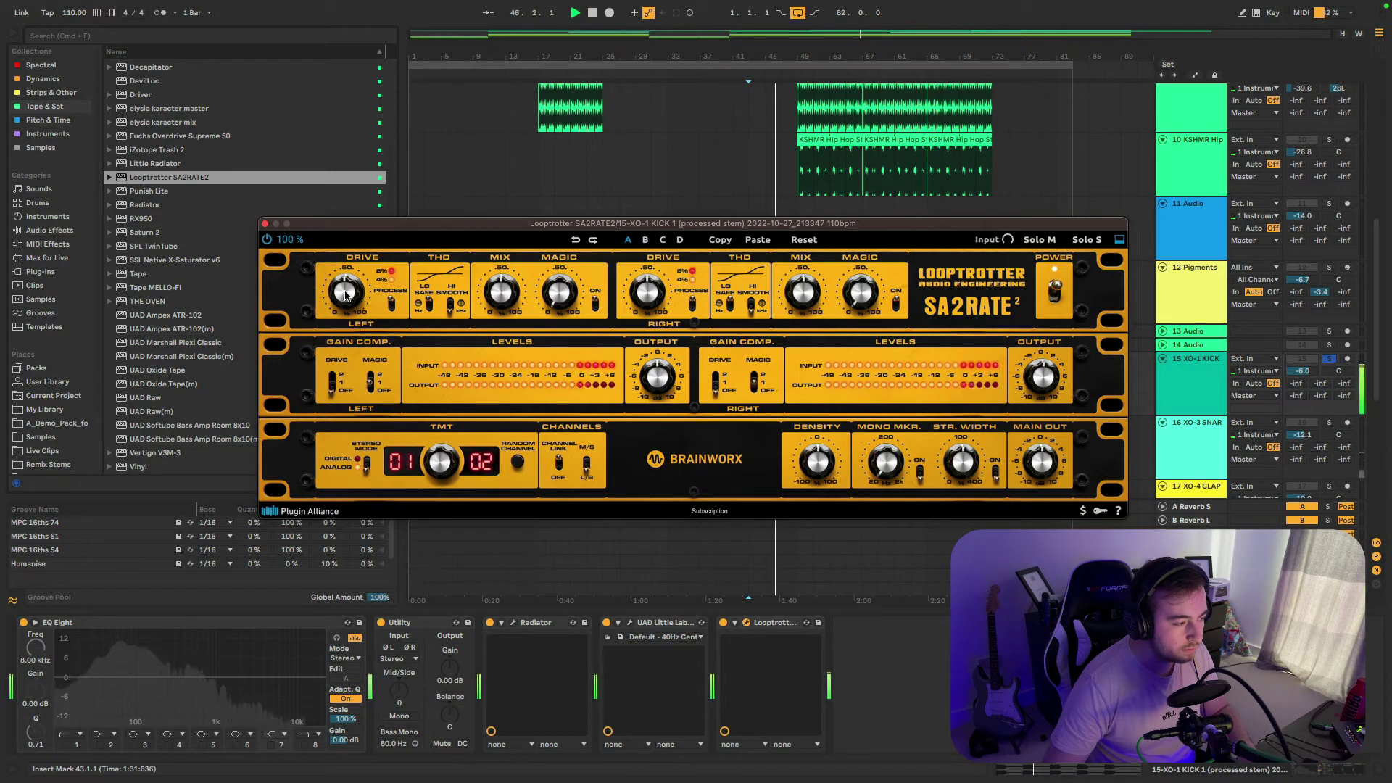
- Lower the Drive on the kick, compare it with SA2RATE2 bypassed and active, and try the Magic control
{"action": "left_click_drag", "start_coordinate": [355, 305], "coordinate": [342, 323]}
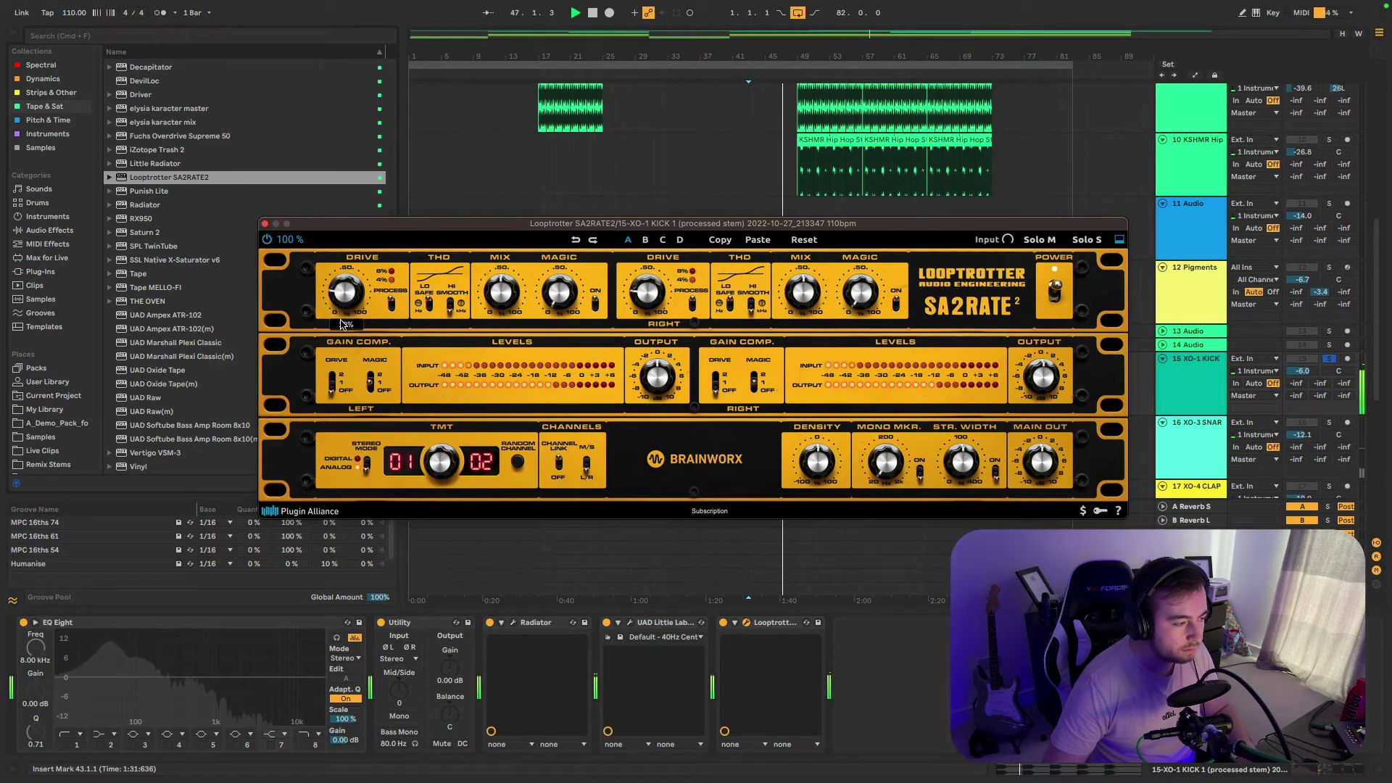
{"action": "left_click", "coordinate": [267, 240]}
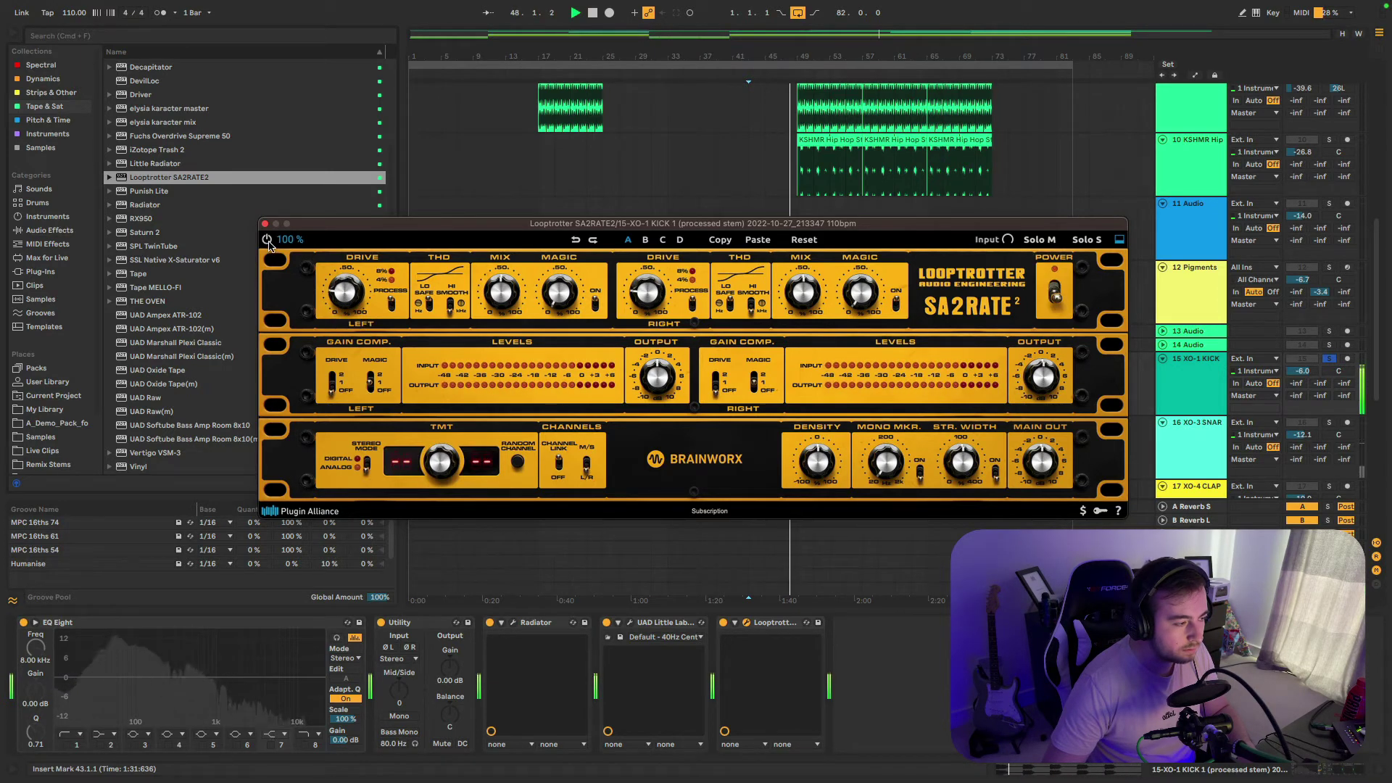
{"action": "left_click", "coordinate": [267, 240]}
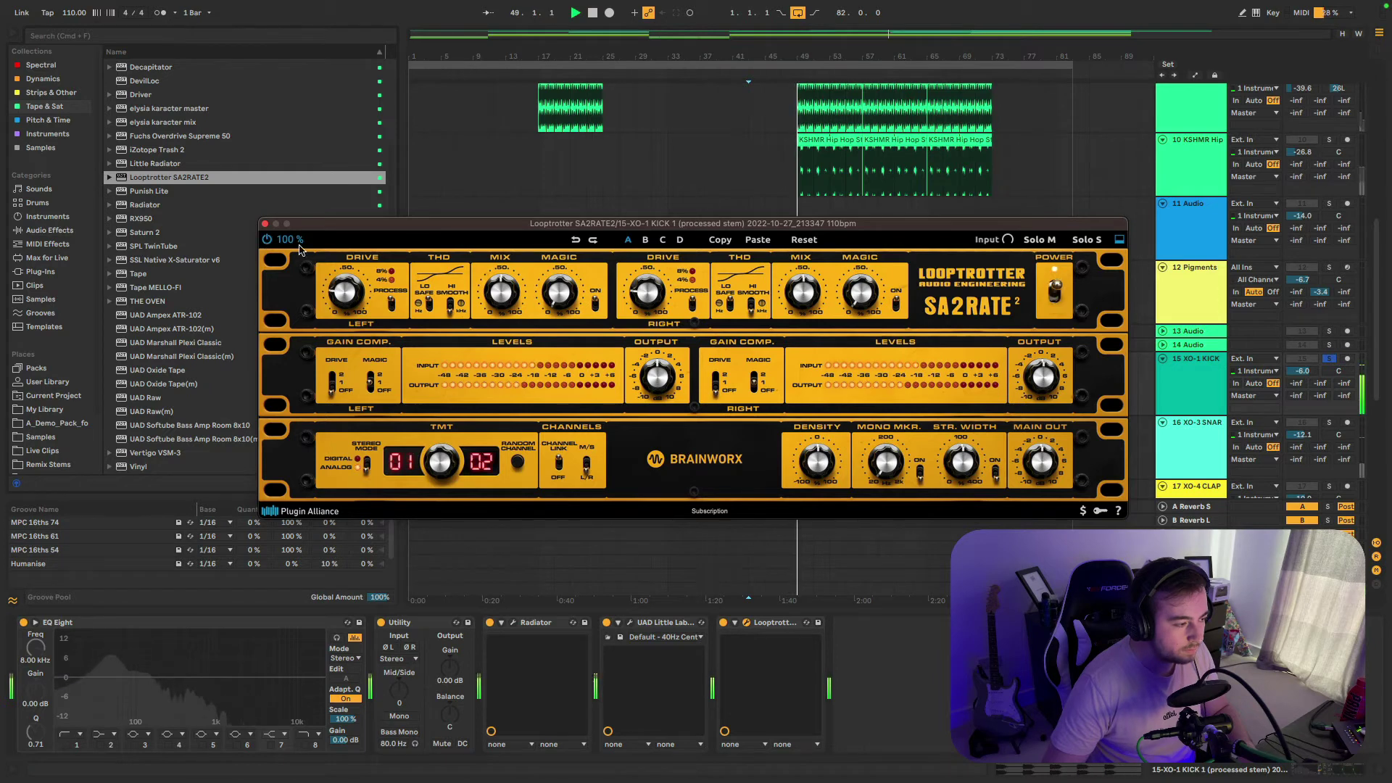
{"action": "left_click_drag", "start_coordinate": [562, 295], "coordinate": [576, 265]}
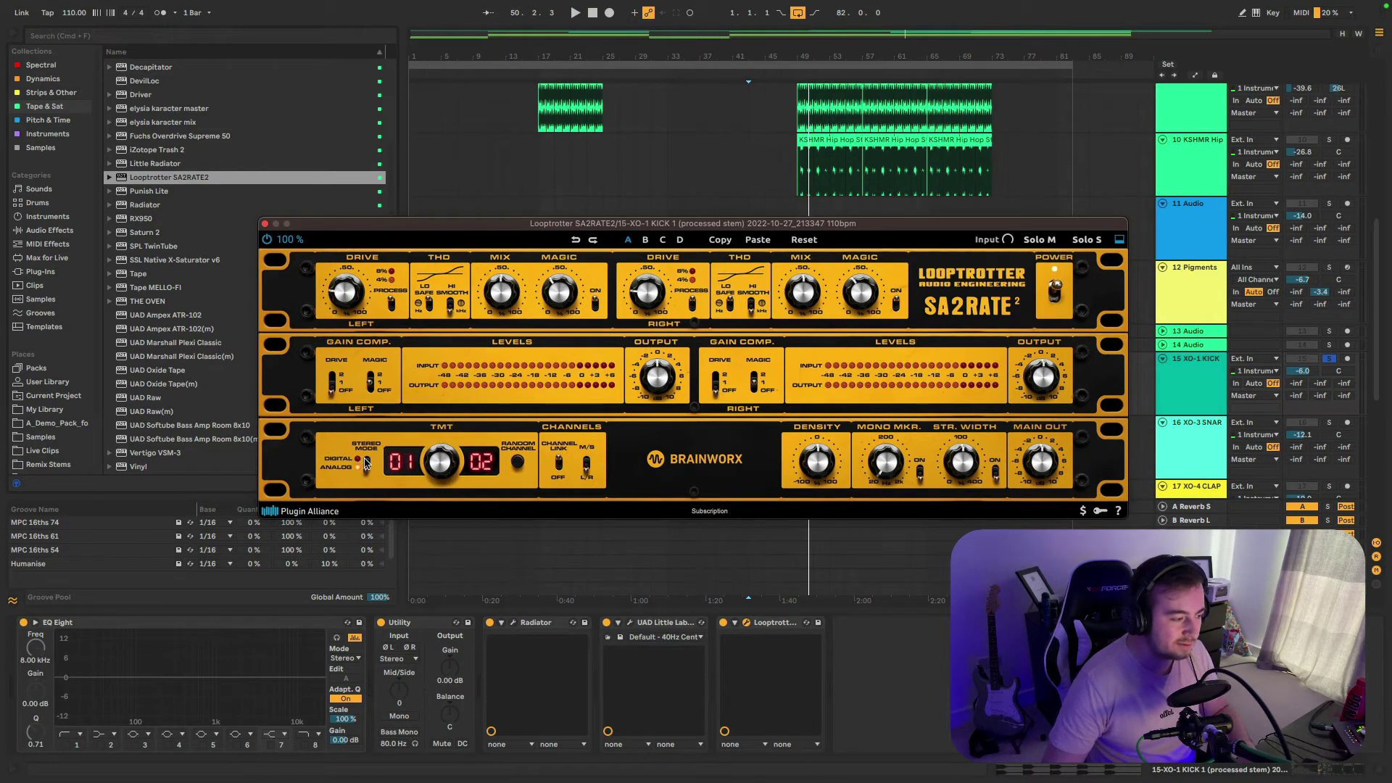
- Switch the TMT stereo mode to Digital, replay the kick and fine-tune the Drive around 21%
{"action": "left_click", "coordinate": [366, 462]}
{"action": "key", "text": "space"}
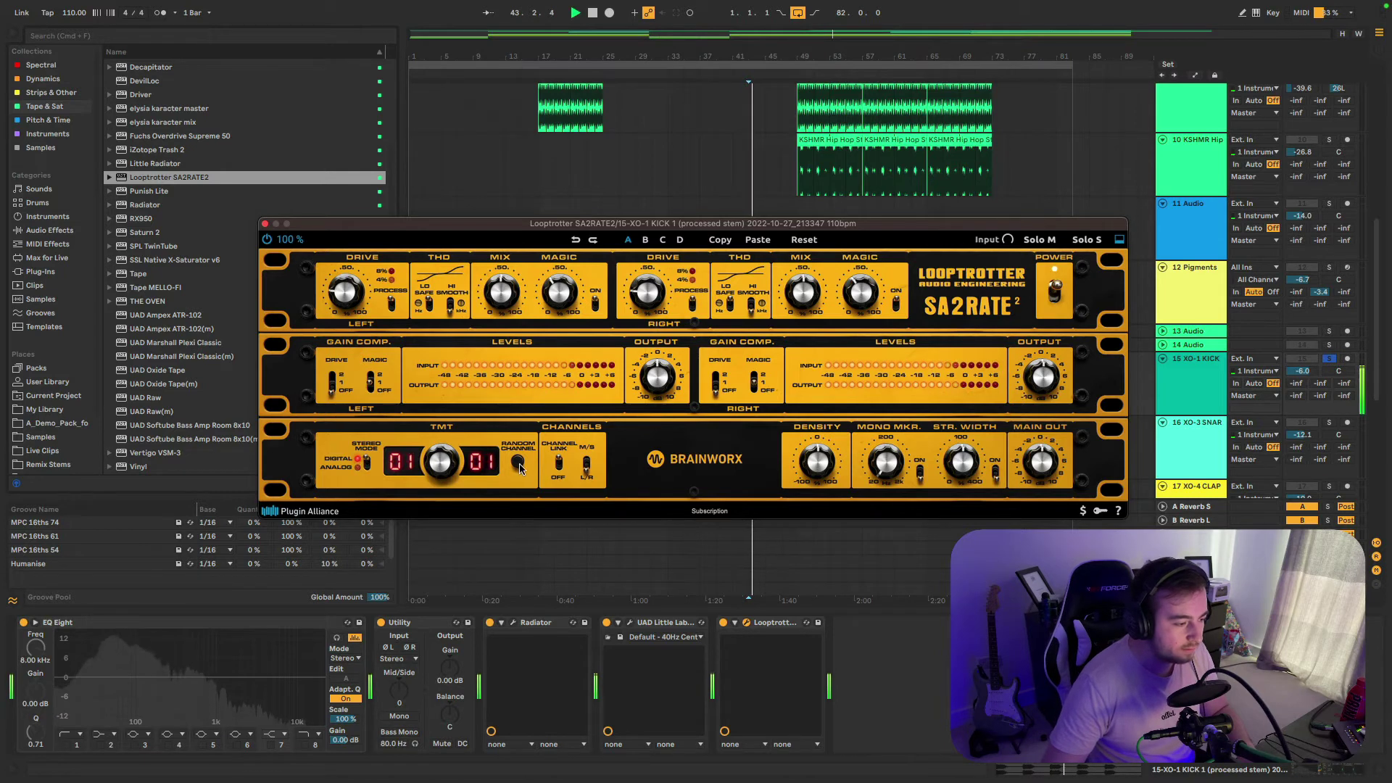
{"action": "mouse_move", "coordinate": [346, 300]}
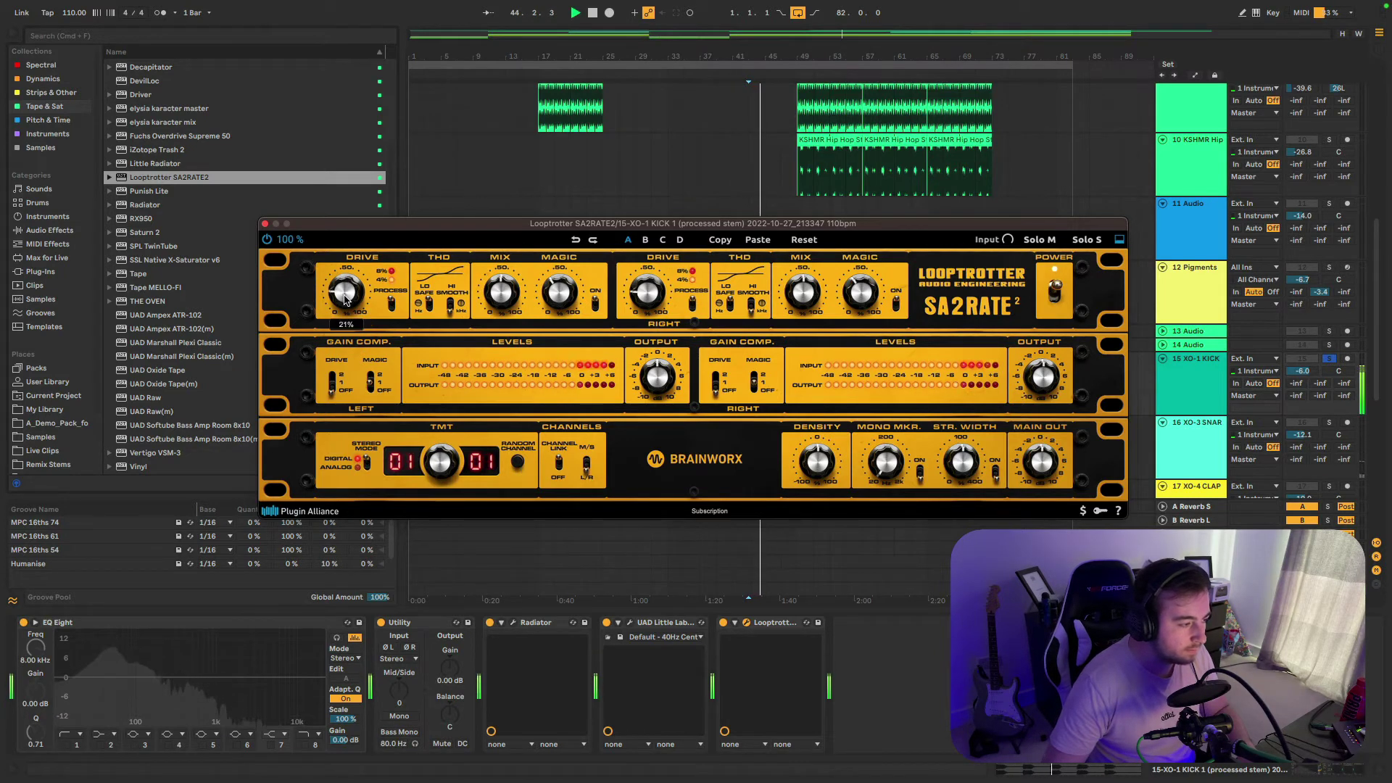
{"action": "left_click_drag", "start_coordinate": [346, 300], "coordinate": [347, 305]}
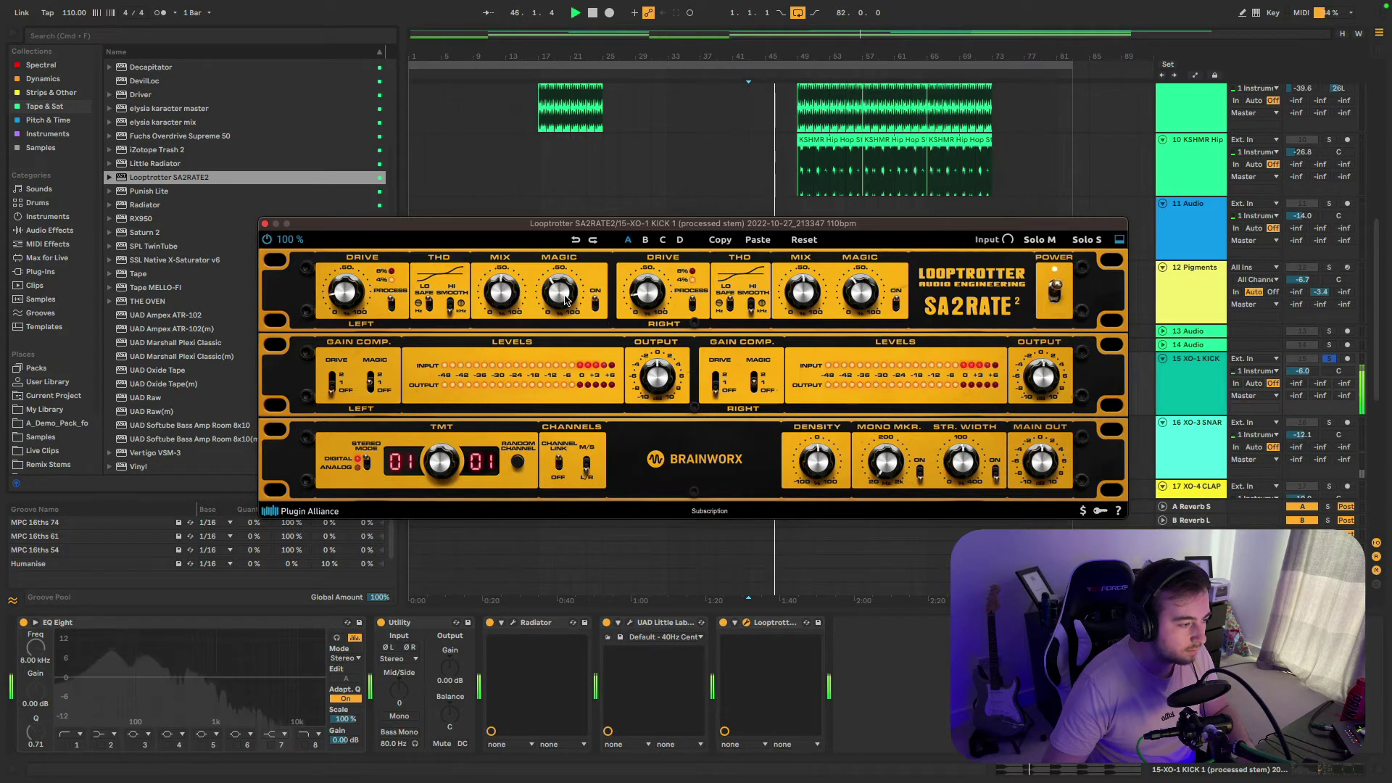
- Try extremes of Magic on the kick, set it to about 7% and compare with SA2RATE2 bypassed and active
{"action": "mouse_move", "coordinate": [589, 259]}
{"action": "left_click_drag", "start_coordinate": [578, 330], "coordinate": [577, 399]}
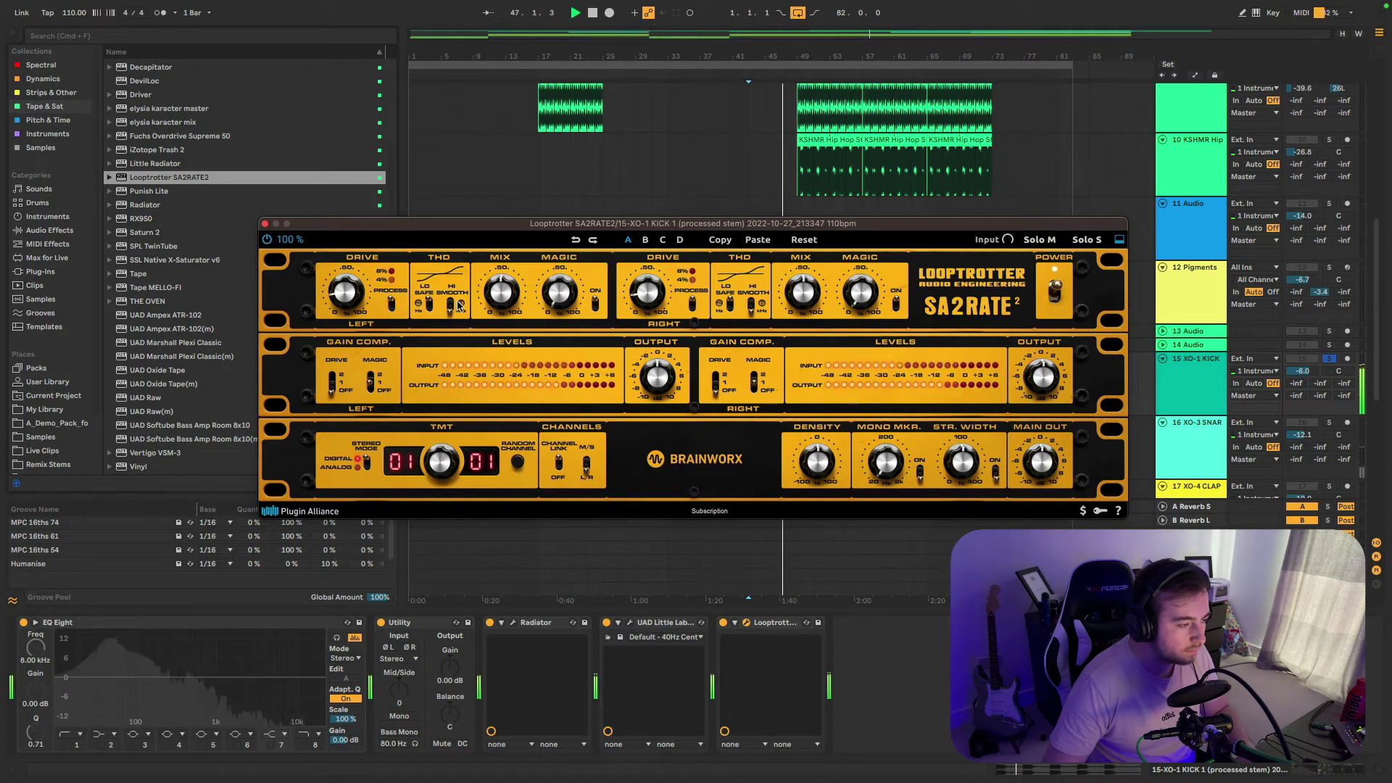
{"action": "left_click_drag", "start_coordinate": [564, 273], "coordinate": [557, 283]}
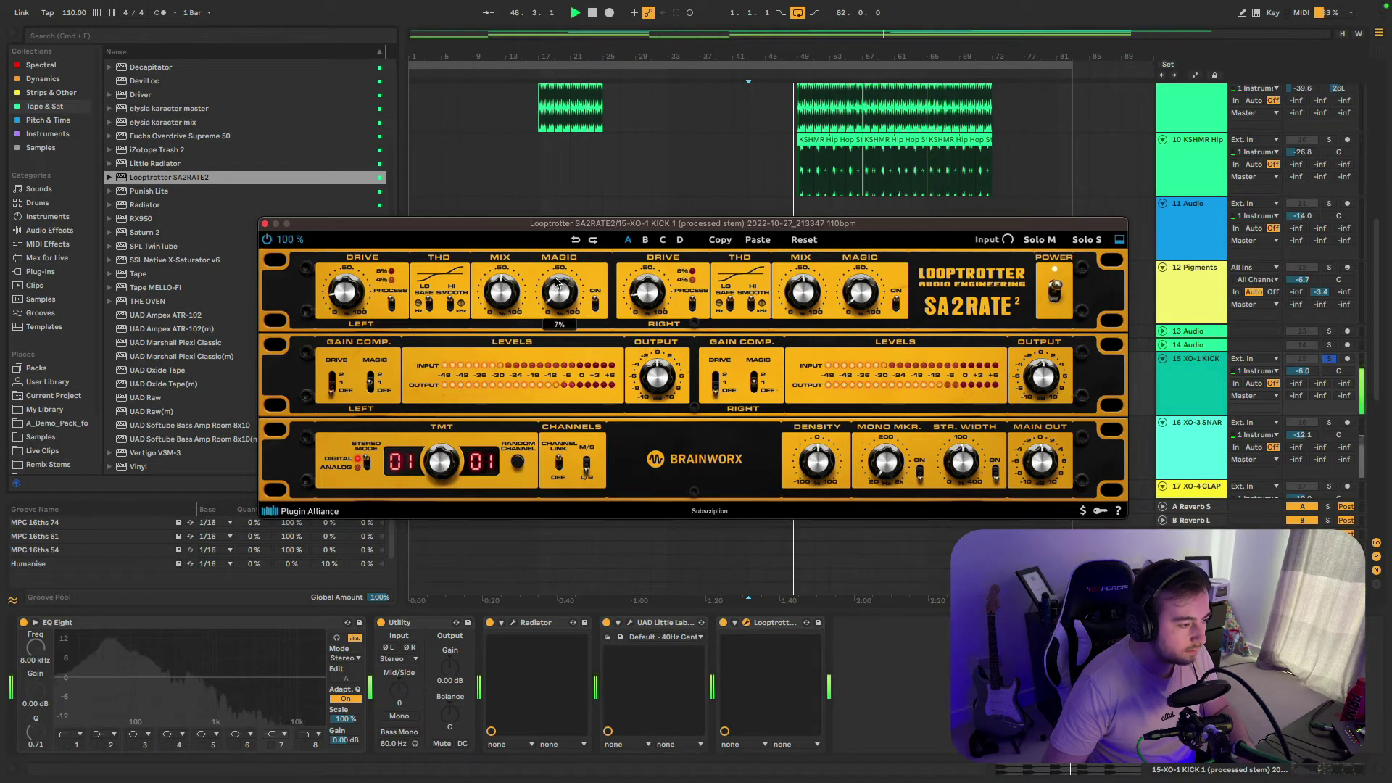
{"action": "left_click", "coordinate": [267, 240]}
{"action": "left_click", "coordinate": [267, 240]}
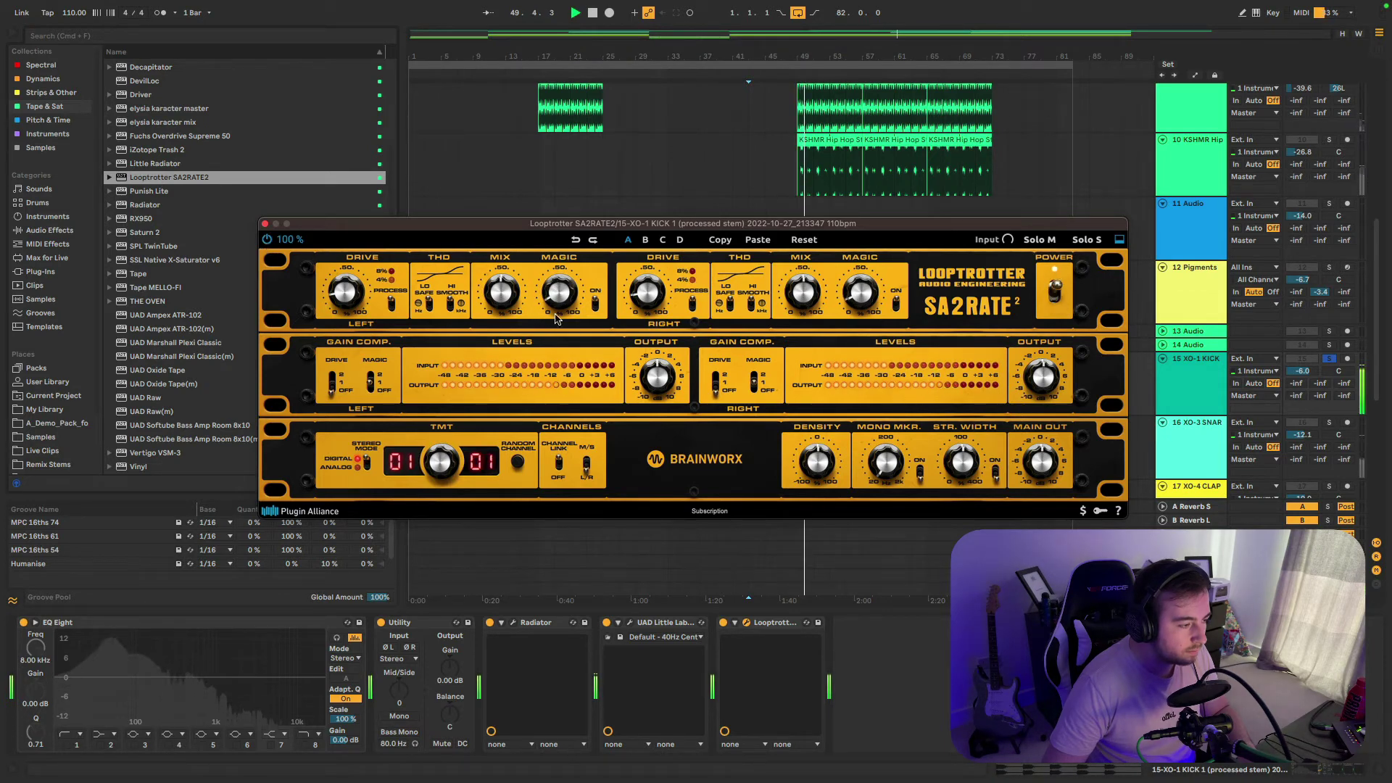
- Lower the Mix below 45% and compare the soloed kick with SA2RATE2 bypassed and active, replaying from bar 43
{"action": "left_click_drag", "start_coordinate": [502, 294], "coordinate": [510, 324]}
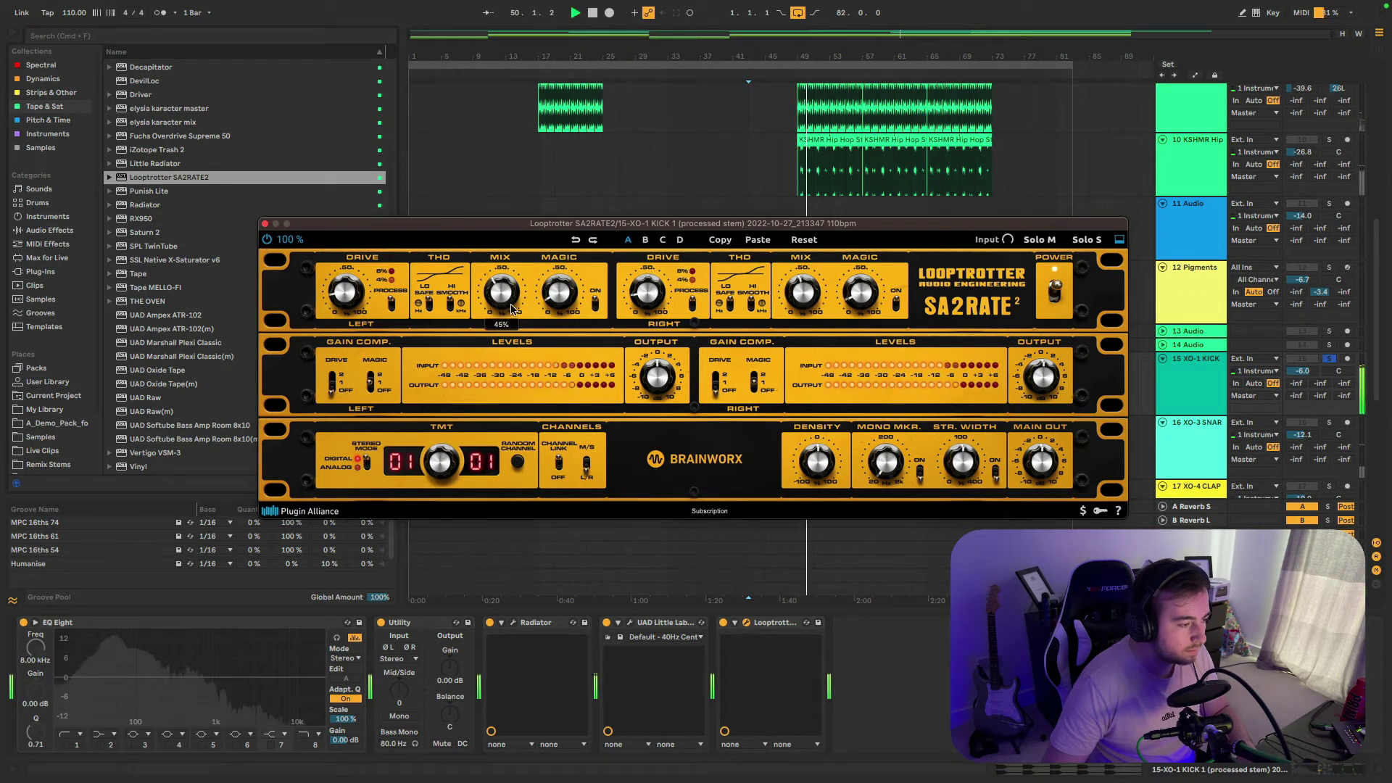
{"action": "left_click", "coordinate": [268, 240]}
{"action": "left_click", "coordinate": [268, 240]}
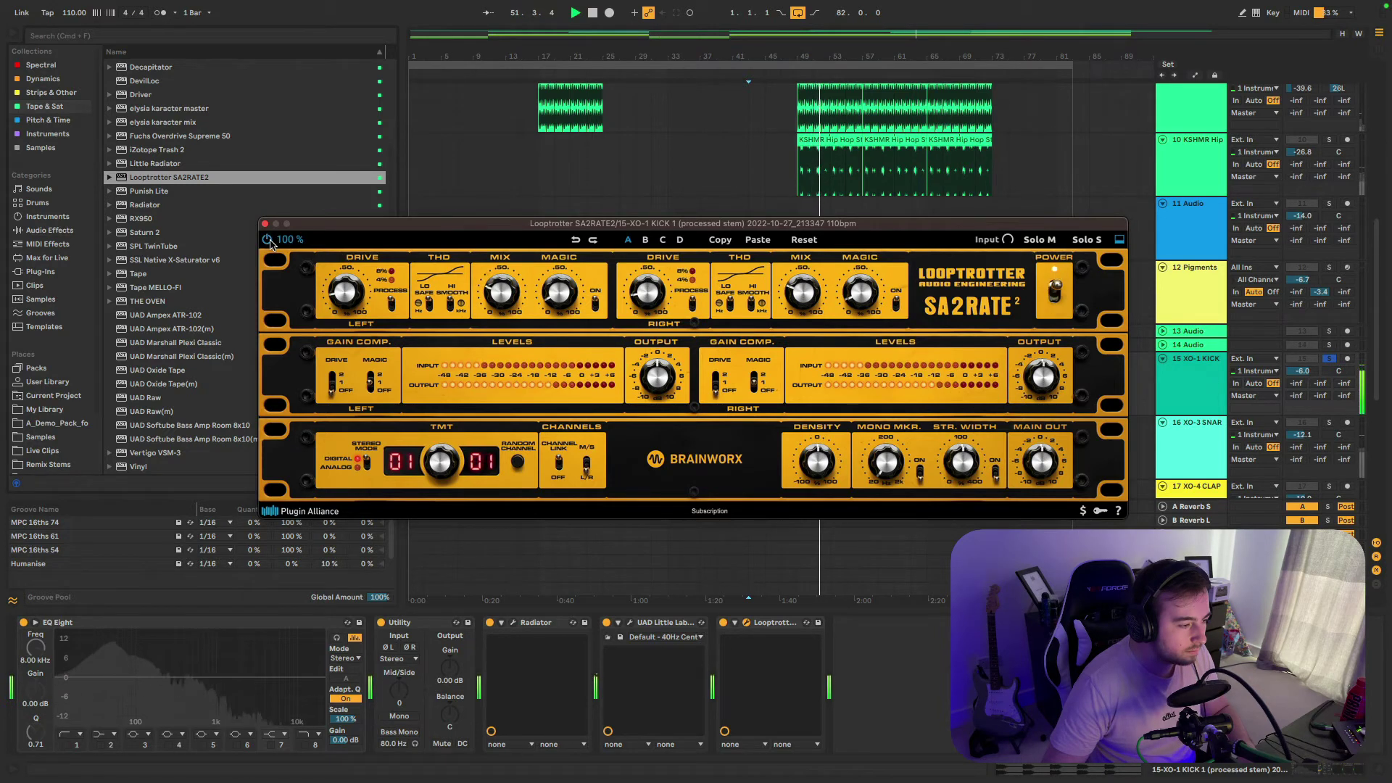
{"action": "left_click", "coordinate": [267, 240]}
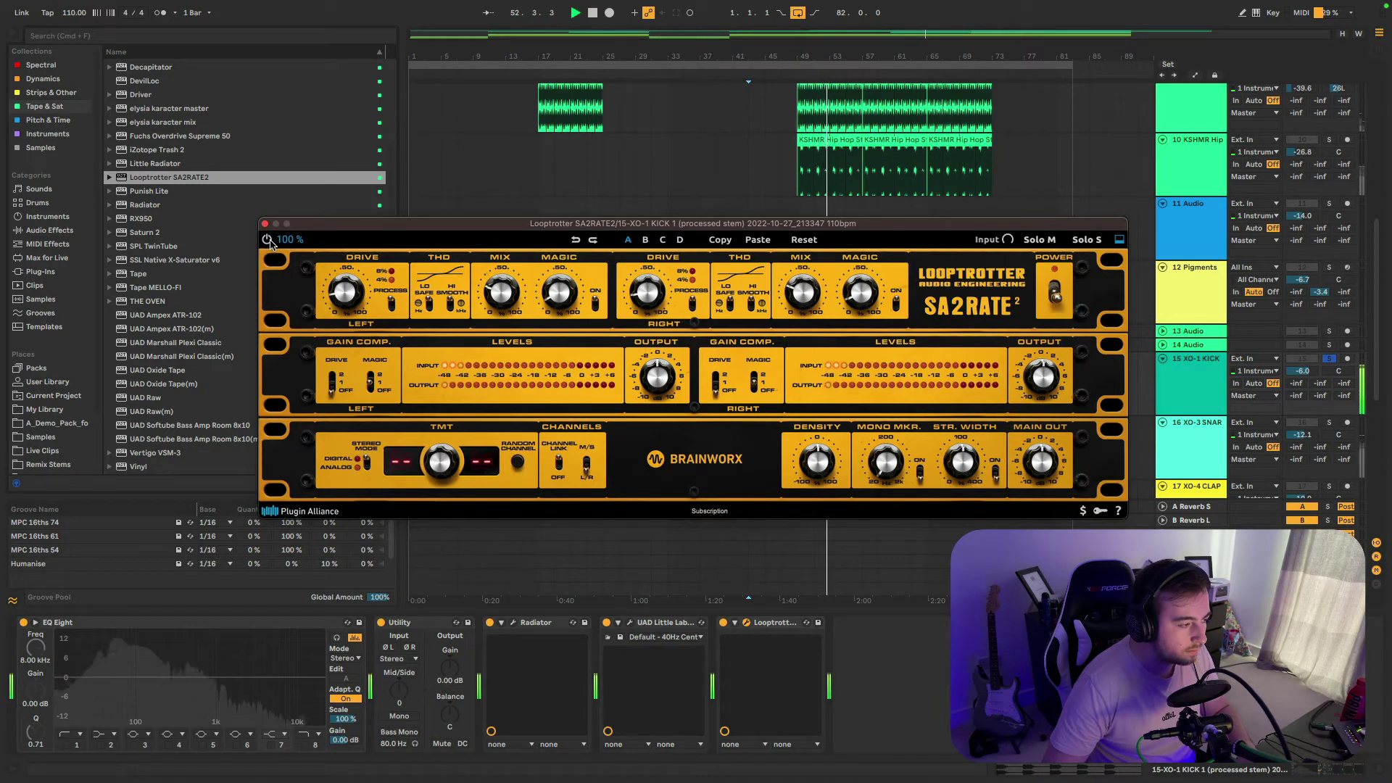
{"action": "left_click", "coordinate": [268, 240]}
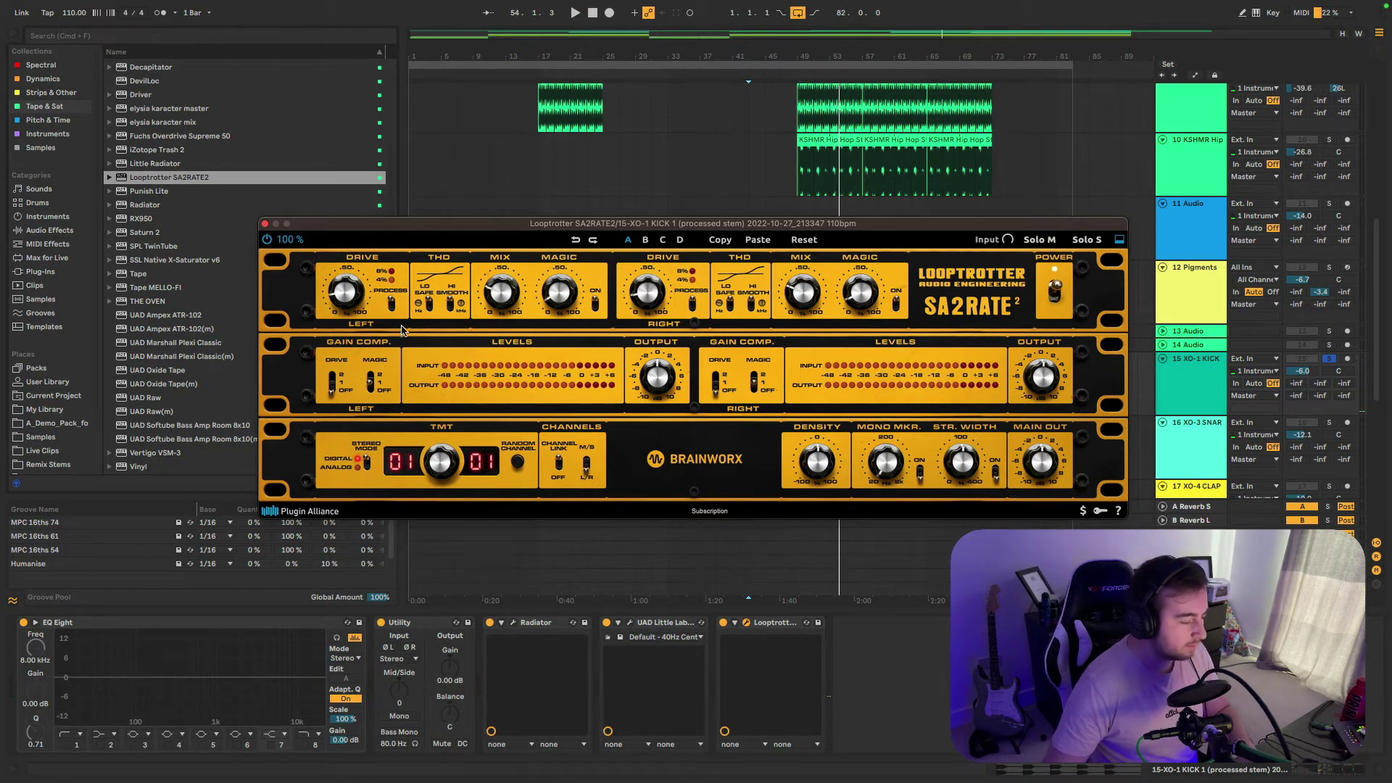
{"action": "key", "text": "space"}
{"action": "left_click", "coordinate": [267, 240]}
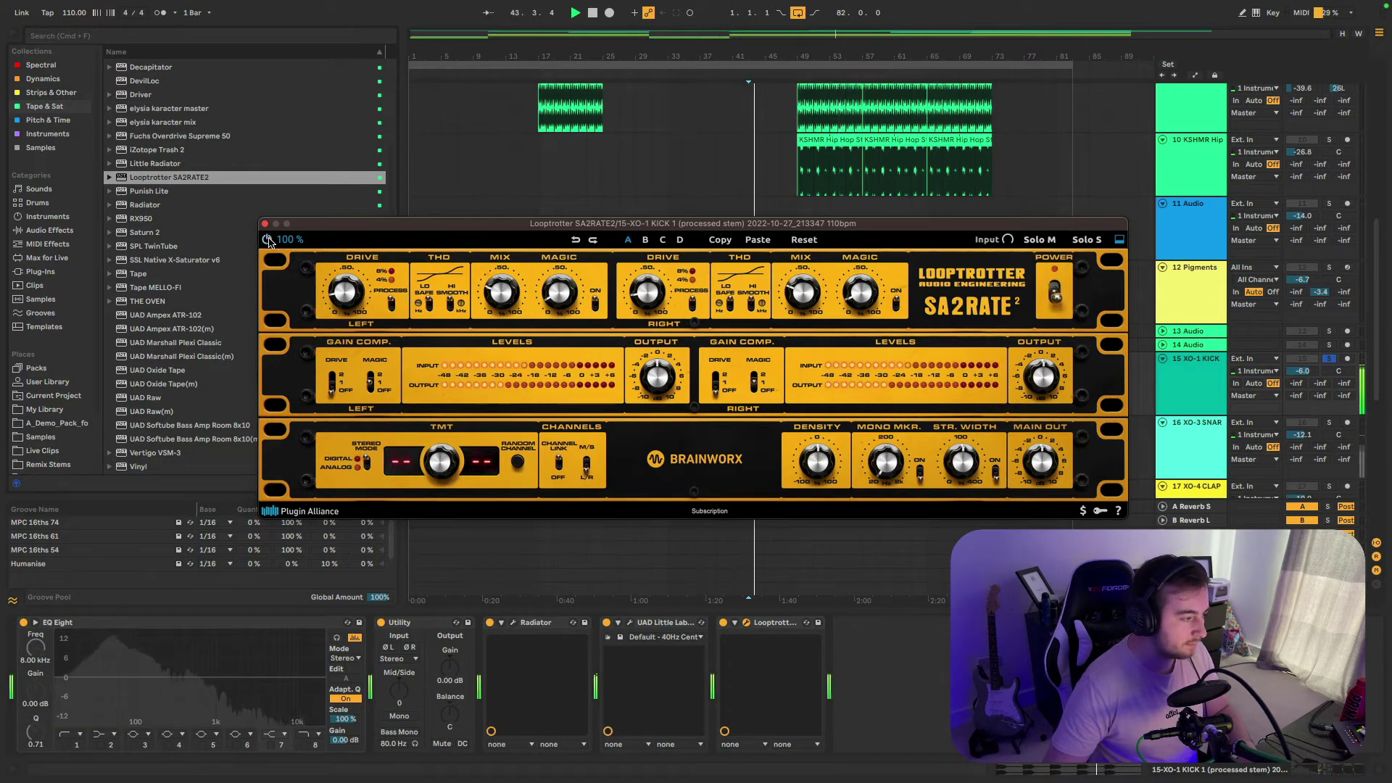
{"action": "left_click", "coordinate": [267, 240]}
- Unsolo the kick and replay from bar 43, comparing it with the other drums while SA2RATE2 is bypassed and active
{"action": "key", "text": "space"}
{"action": "key", "text": "space"}
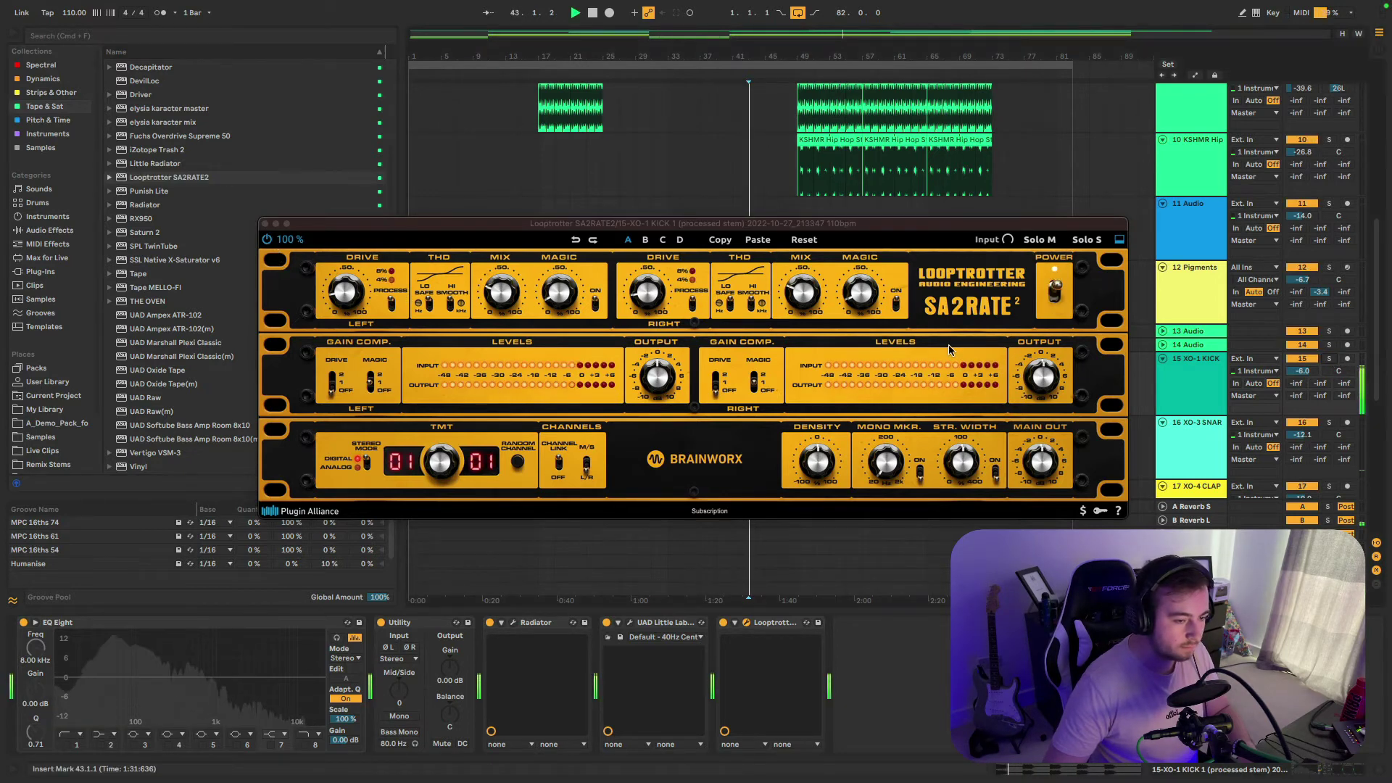
{"action": "left_click", "coordinate": [268, 240]}
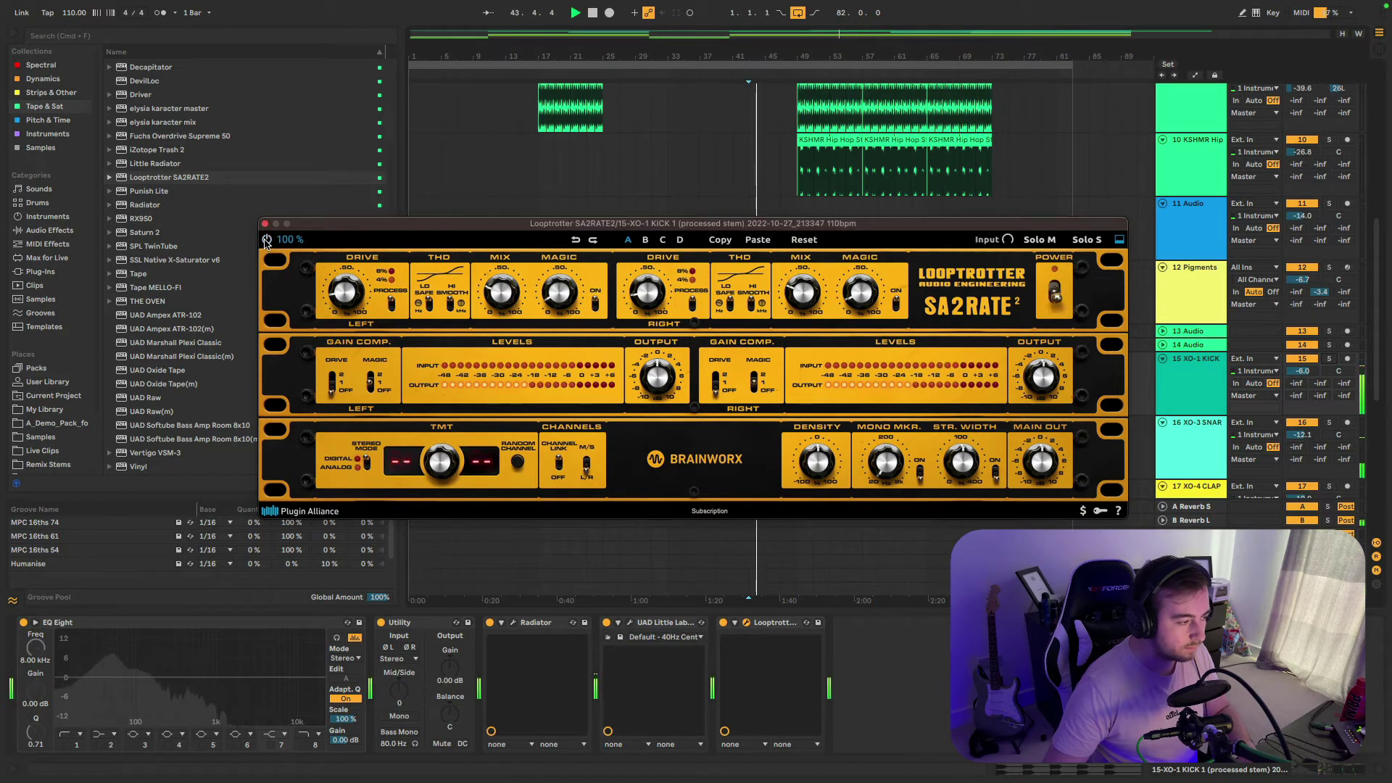
{"action": "left_click", "coordinate": [268, 240]}
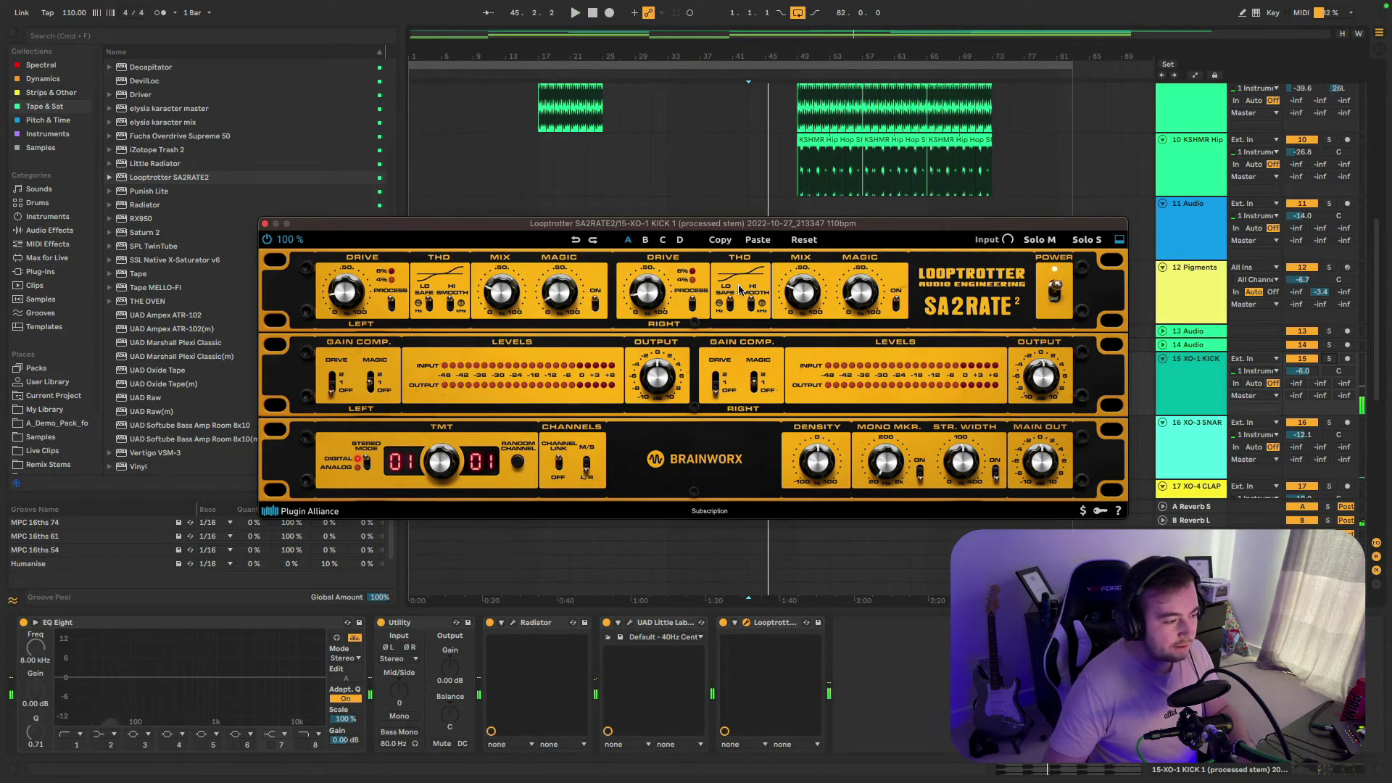
{"action": "left_click_drag", "start_coordinate": [672, 225], "coordinate": [711, 206]}
{"action": "left_click", "coordinate": [306, 220]}
{"action": "key", "text": "space"}
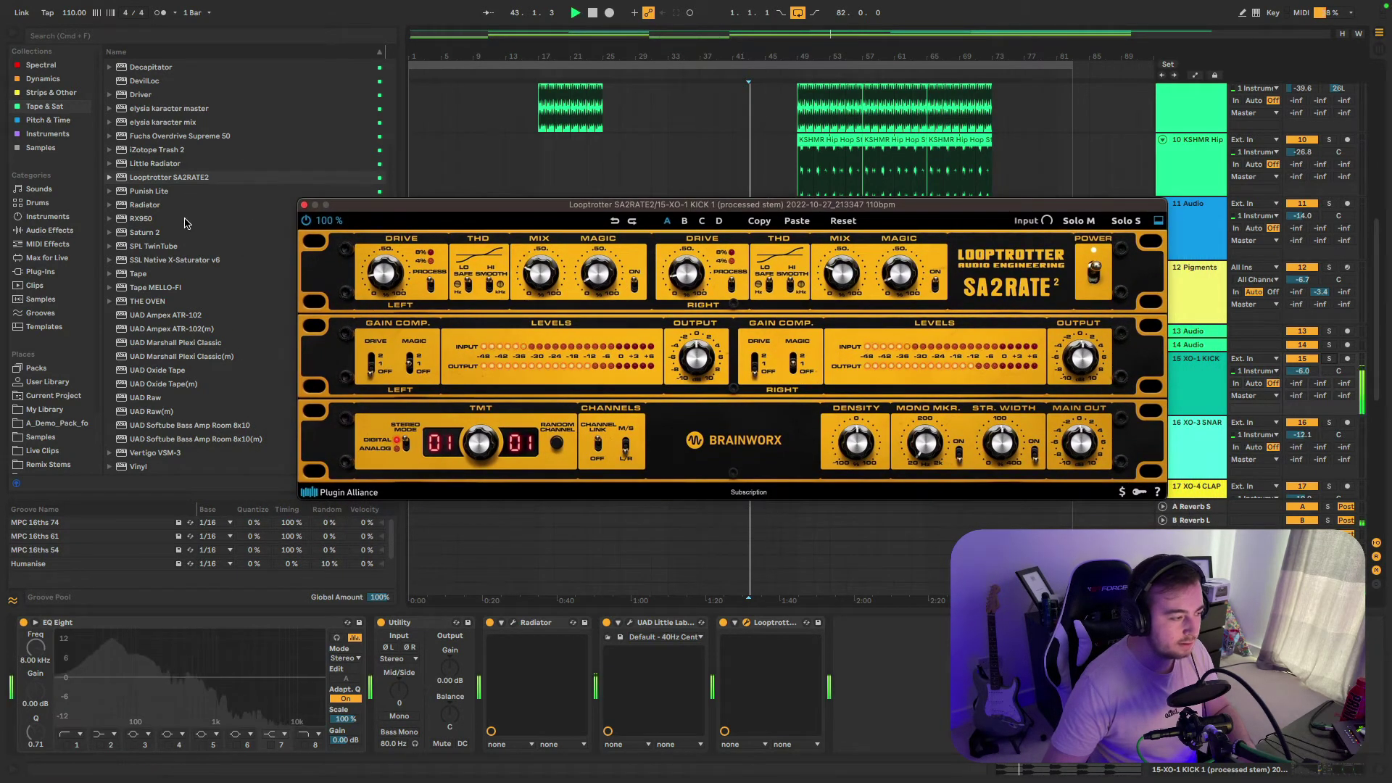
{"action": "left_click", "coordinate": [305, 221]}
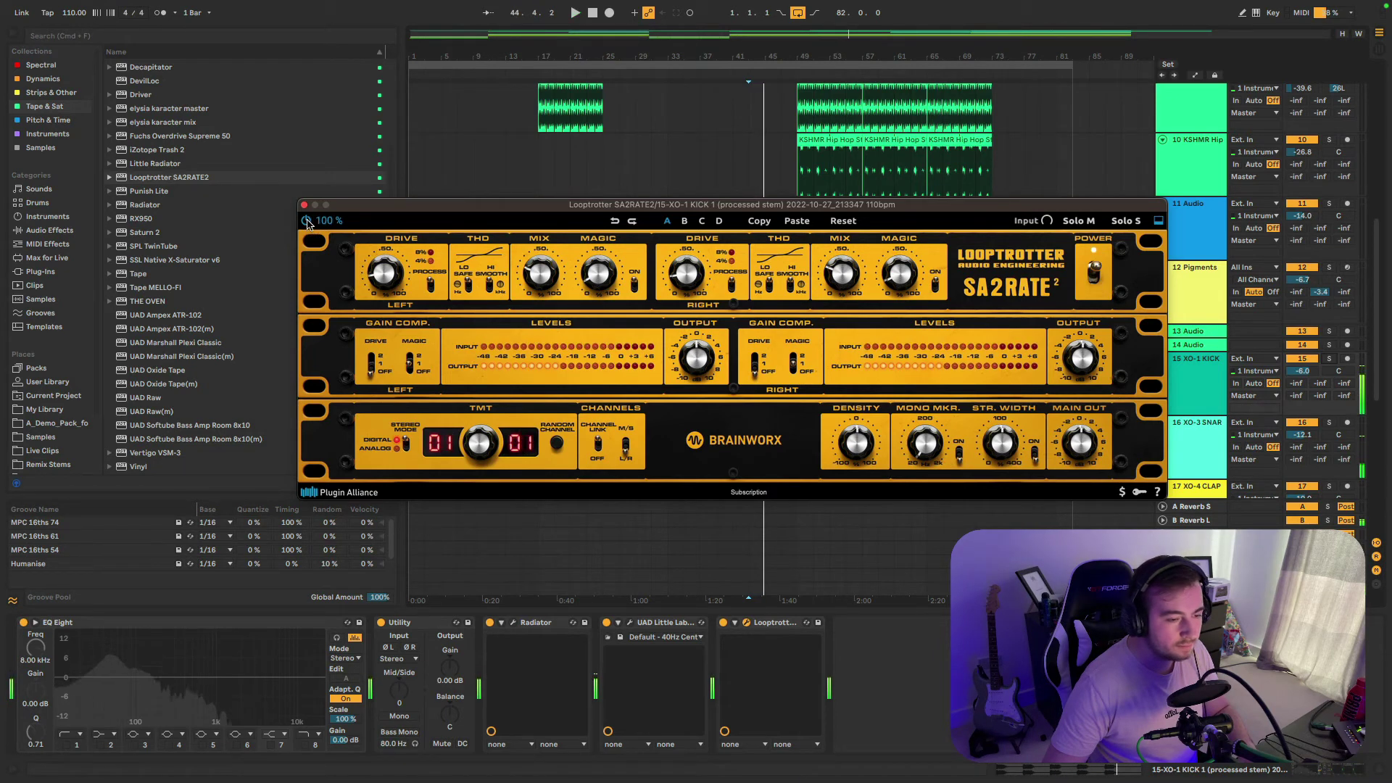
- Repeat the bypass comparison of SA2RATE2 on the kick within the drums, restarting from bar 43
{"action": "left_click_drag", "start_coordinate": [355, 214], "coordinate": [314, 249]}
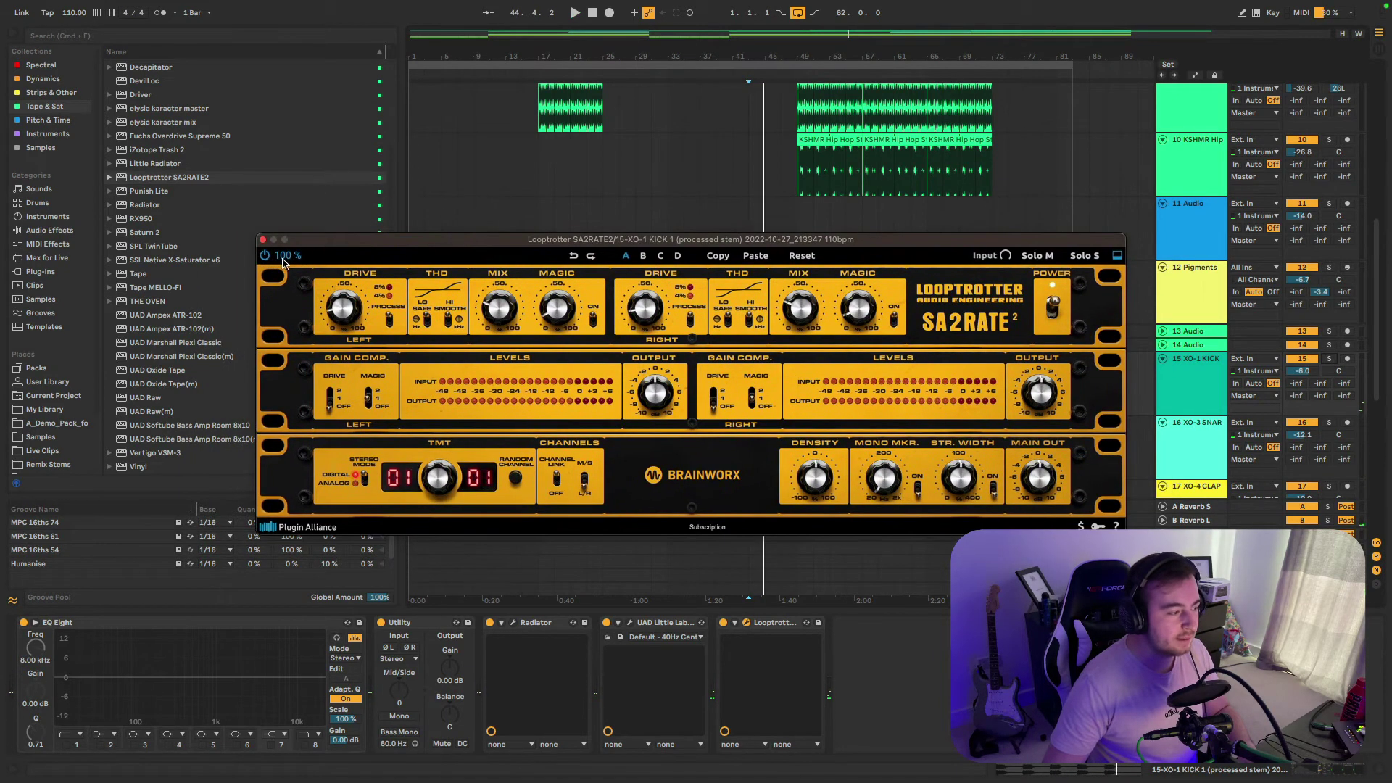
{"action": "left_click", "coordinate": [263, 260]}
{"action": "key", "text": "space"}
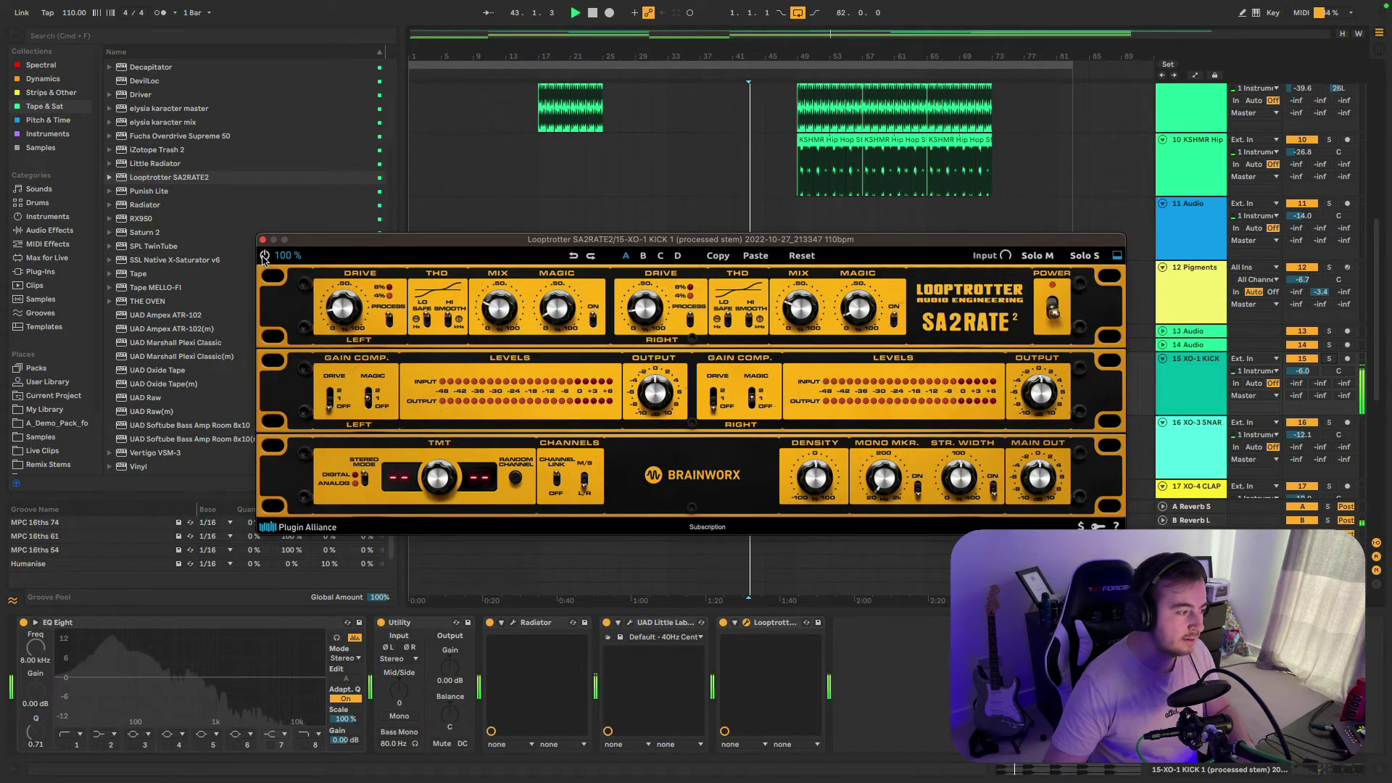
{"action": "left_click", "coordinate": [264, 256]}
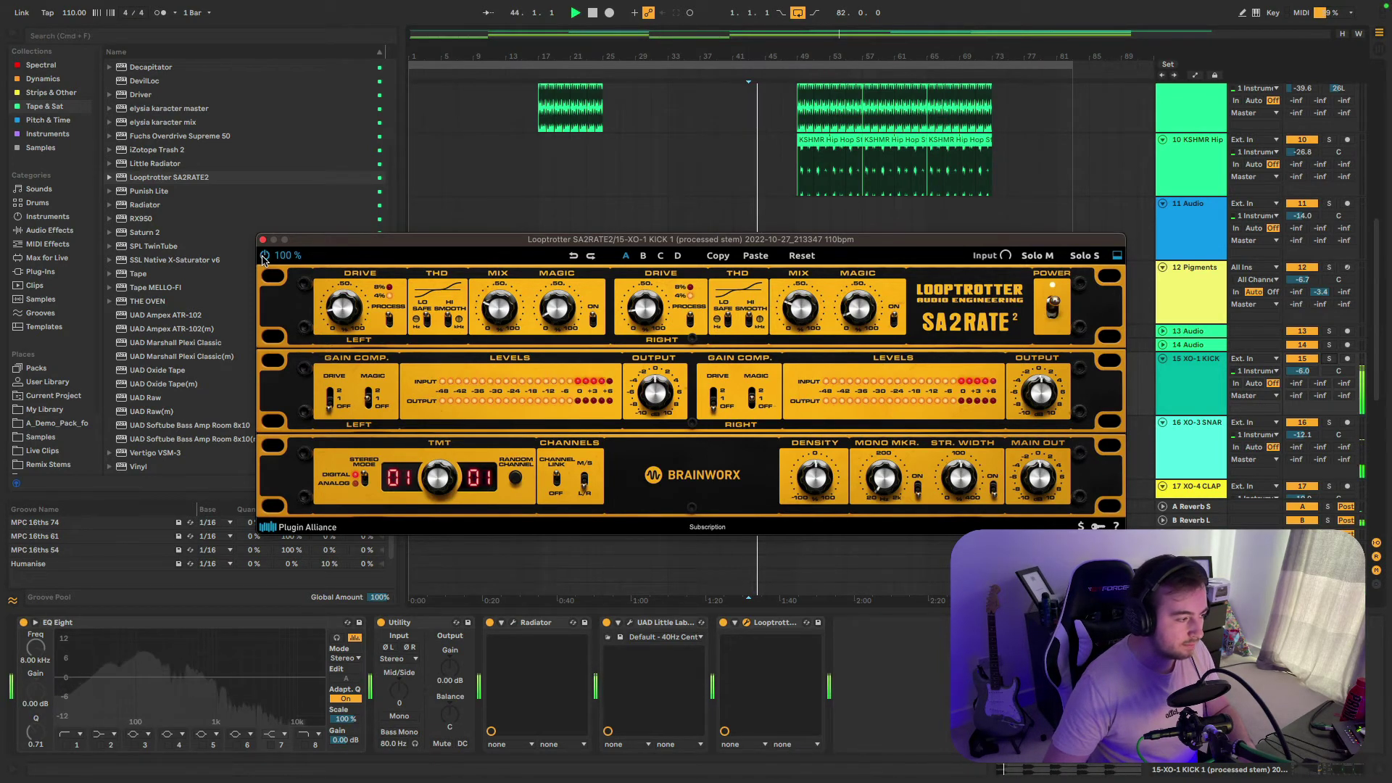
{"action": "key", "text": "space"}
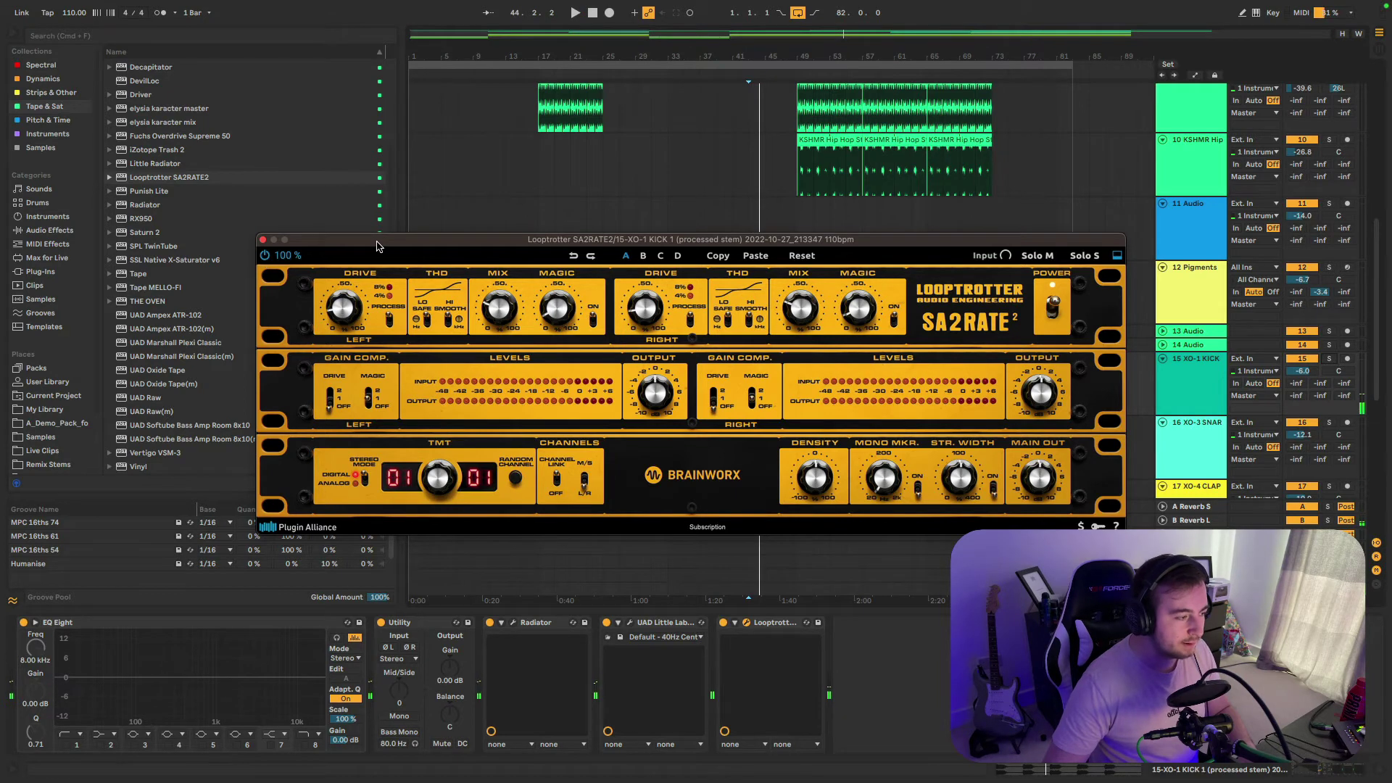
{"action": "left_click_drag", "start_coordinate": [376, 246], "coordinate": [363, 212]}
{"action": "key", "text": "space"}
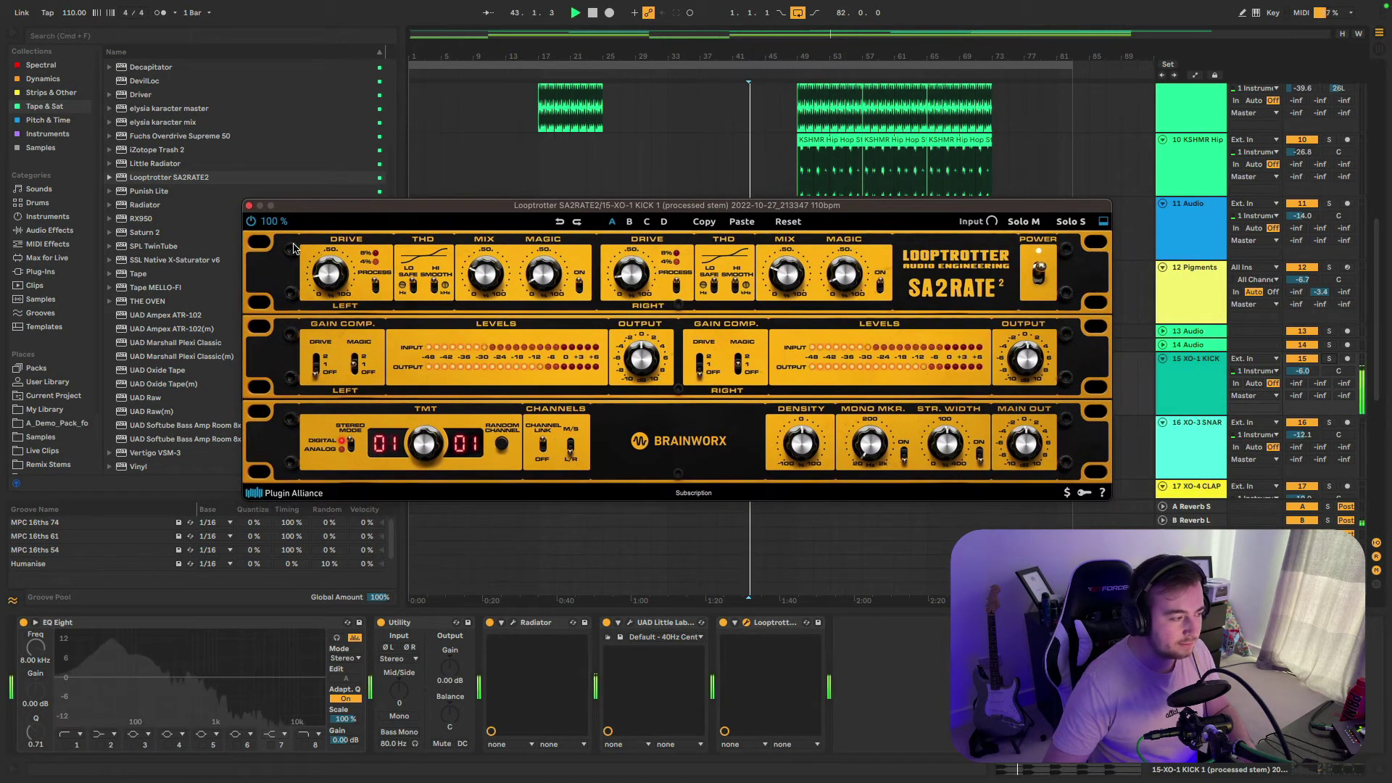
- Close the kick's SA2RATE2, play from bar 57, enable SA2RATE2 on the Master and check the mid Drive around 24%
{"action": "left_click", "coordinate": [248, 206]}
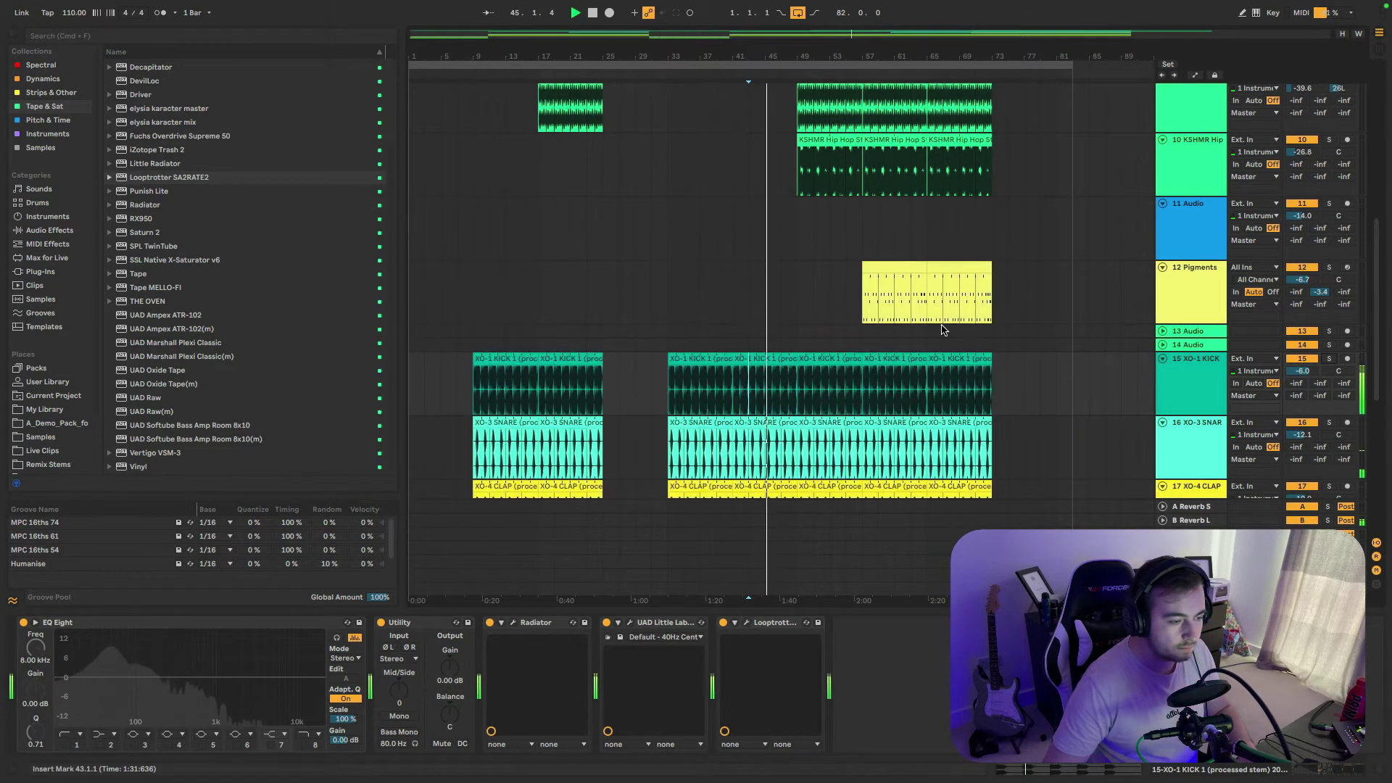
{"action": "left_click", "coordinate": [867, 301]}
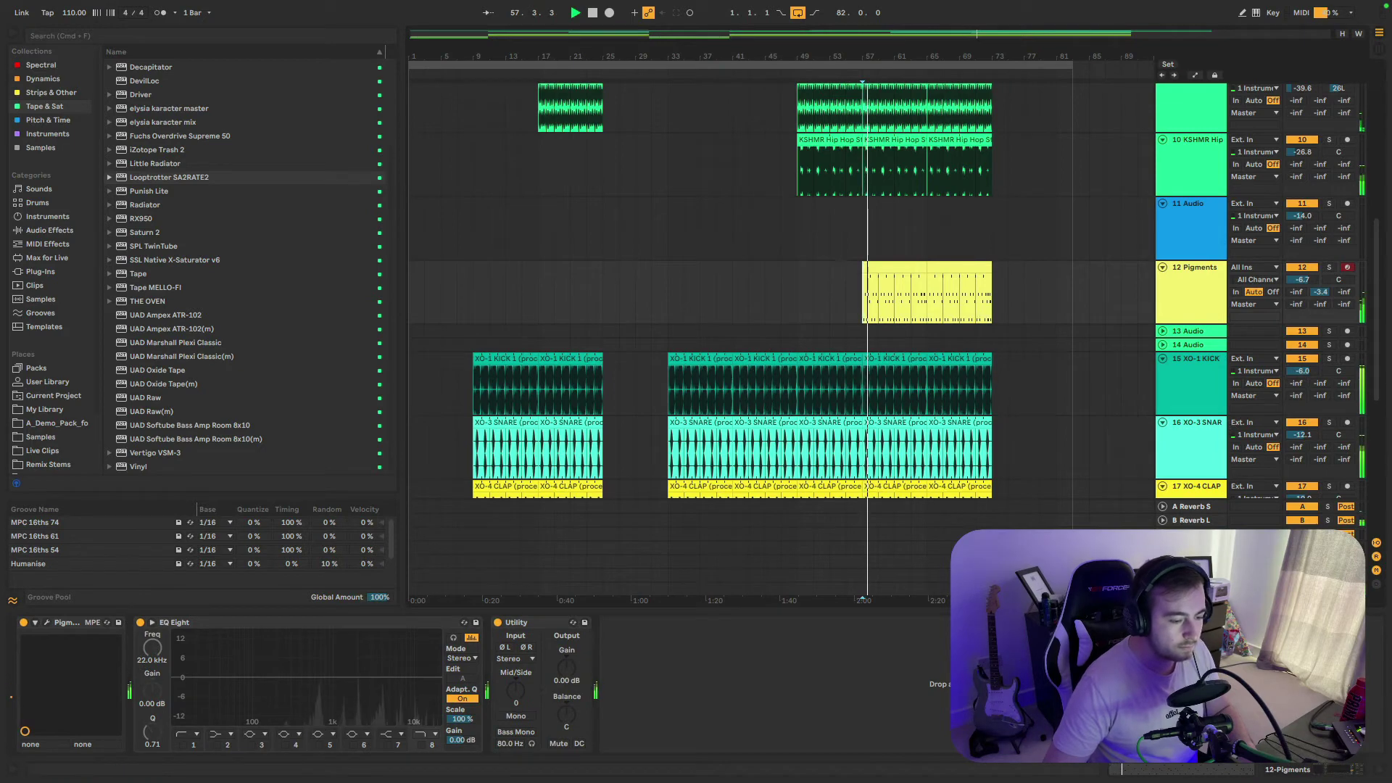
{"action": "left_click", "coordinate": [1190, 588]}
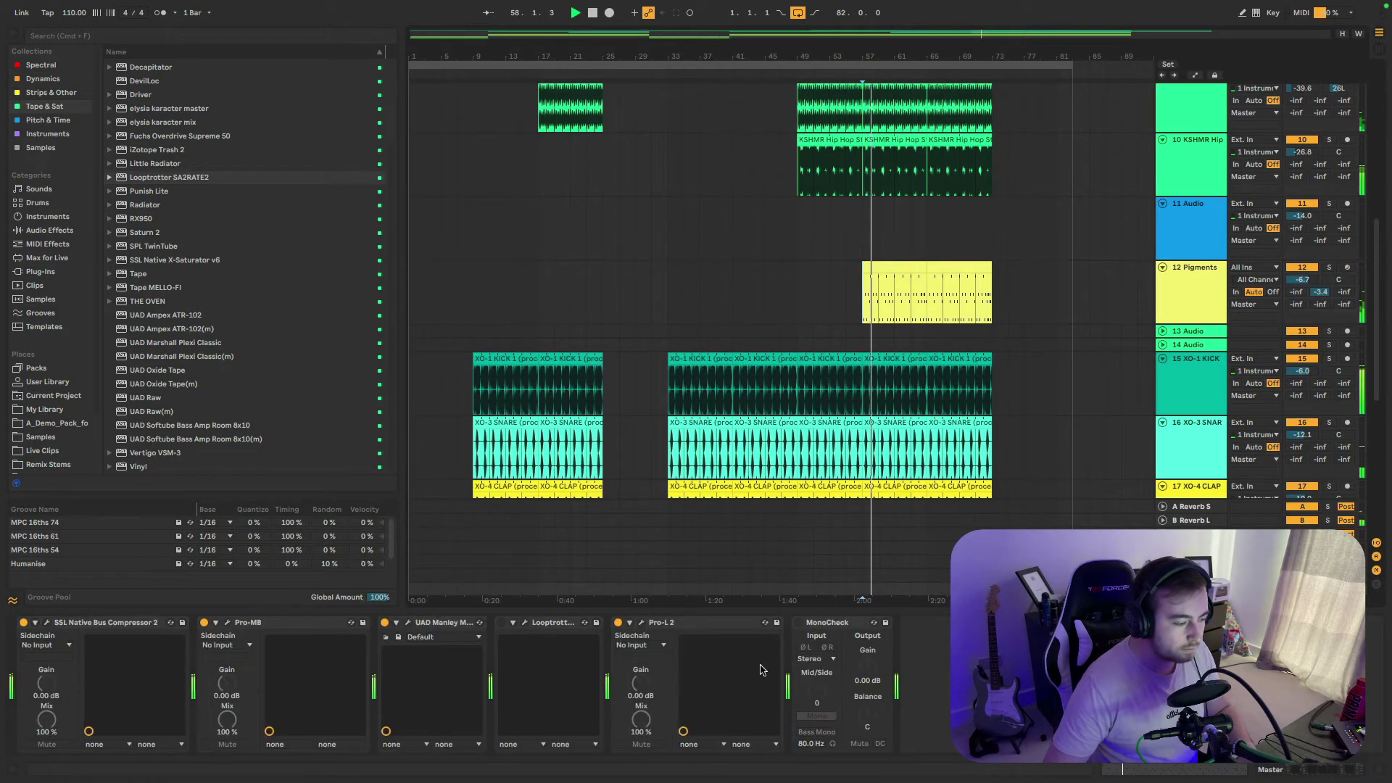
{"action": "left_click", "coordinate": [525, 622]}
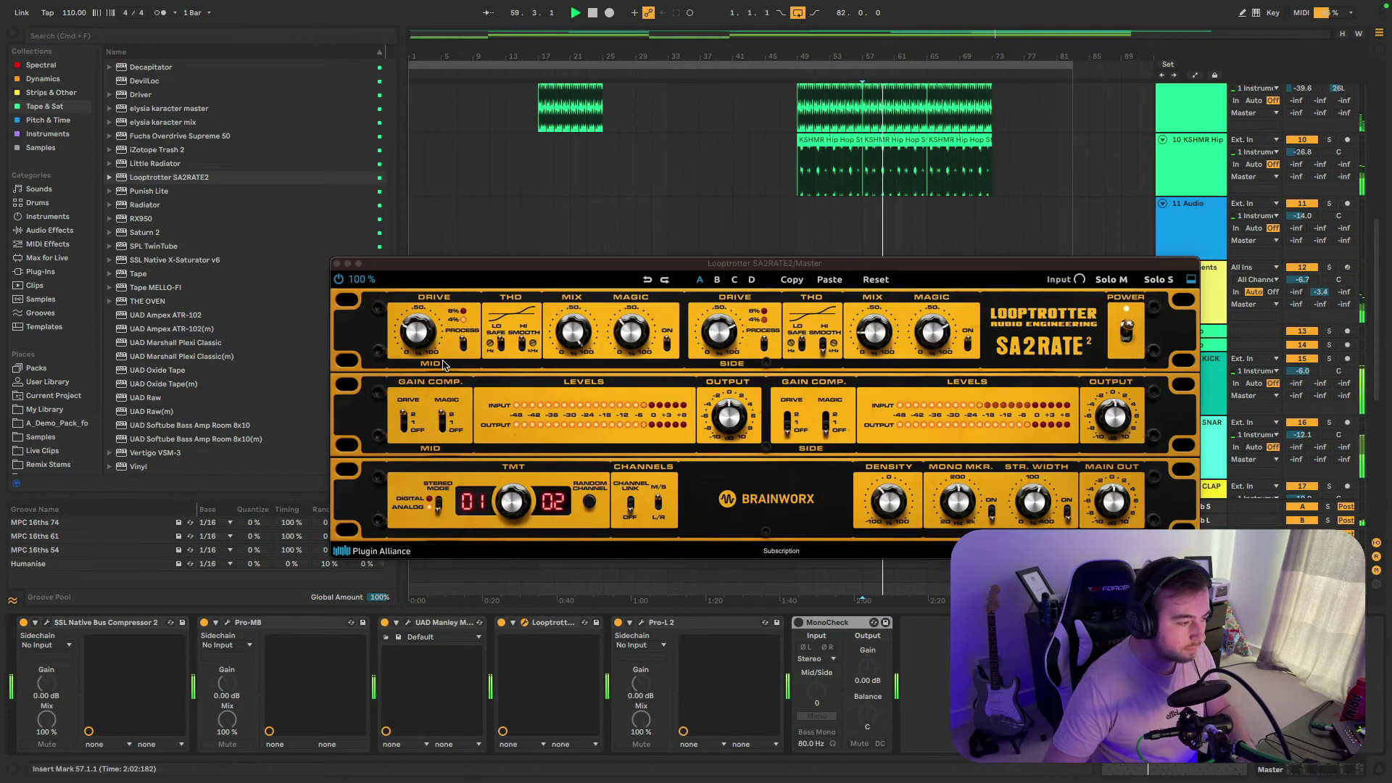
{"action": "left_click_drag", "start_coordinate": [412, 334], "coordinate": [411, 342]}
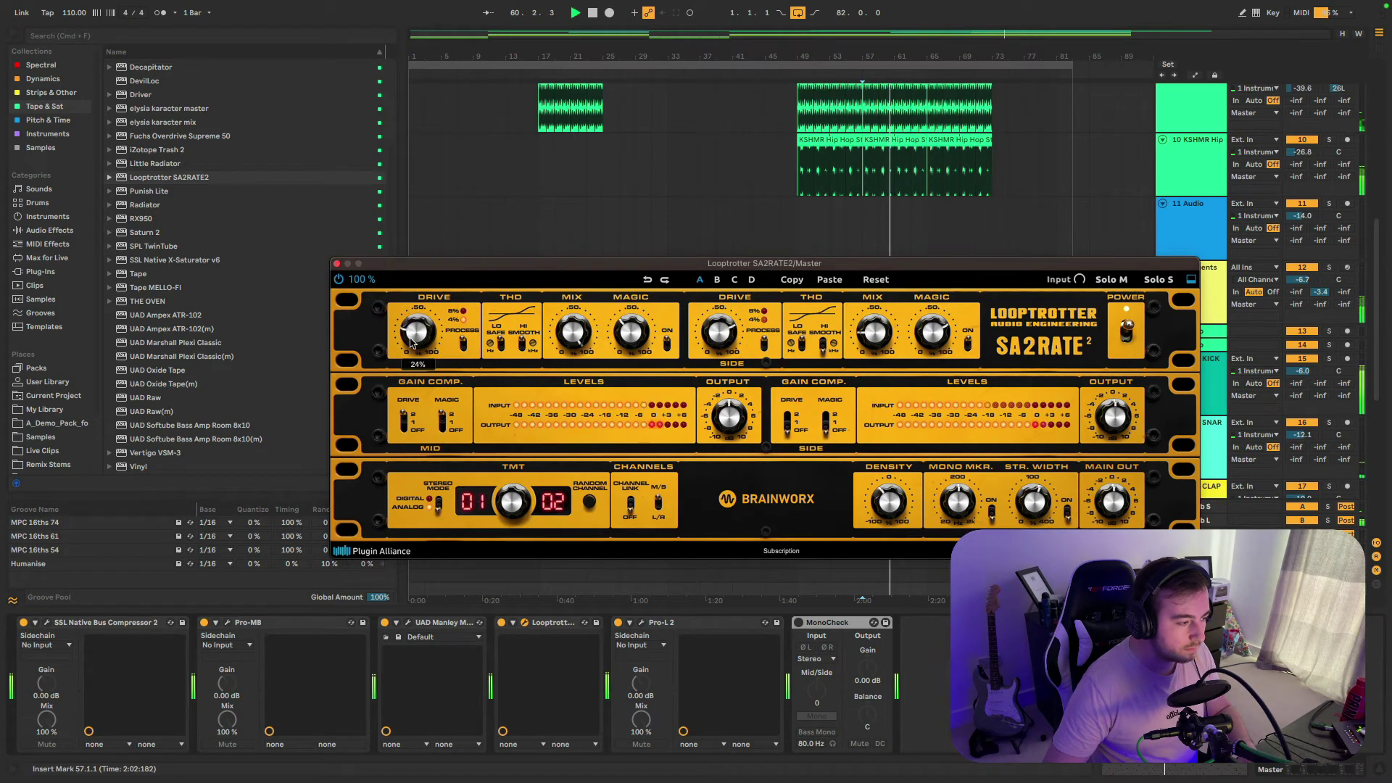
- Switch the Master SA2RATE2 to setting B in M/S mode with TMT channels 08 and 09, and solo the mid signal
{"action": "left_click", "coordinate": [717, 279]}
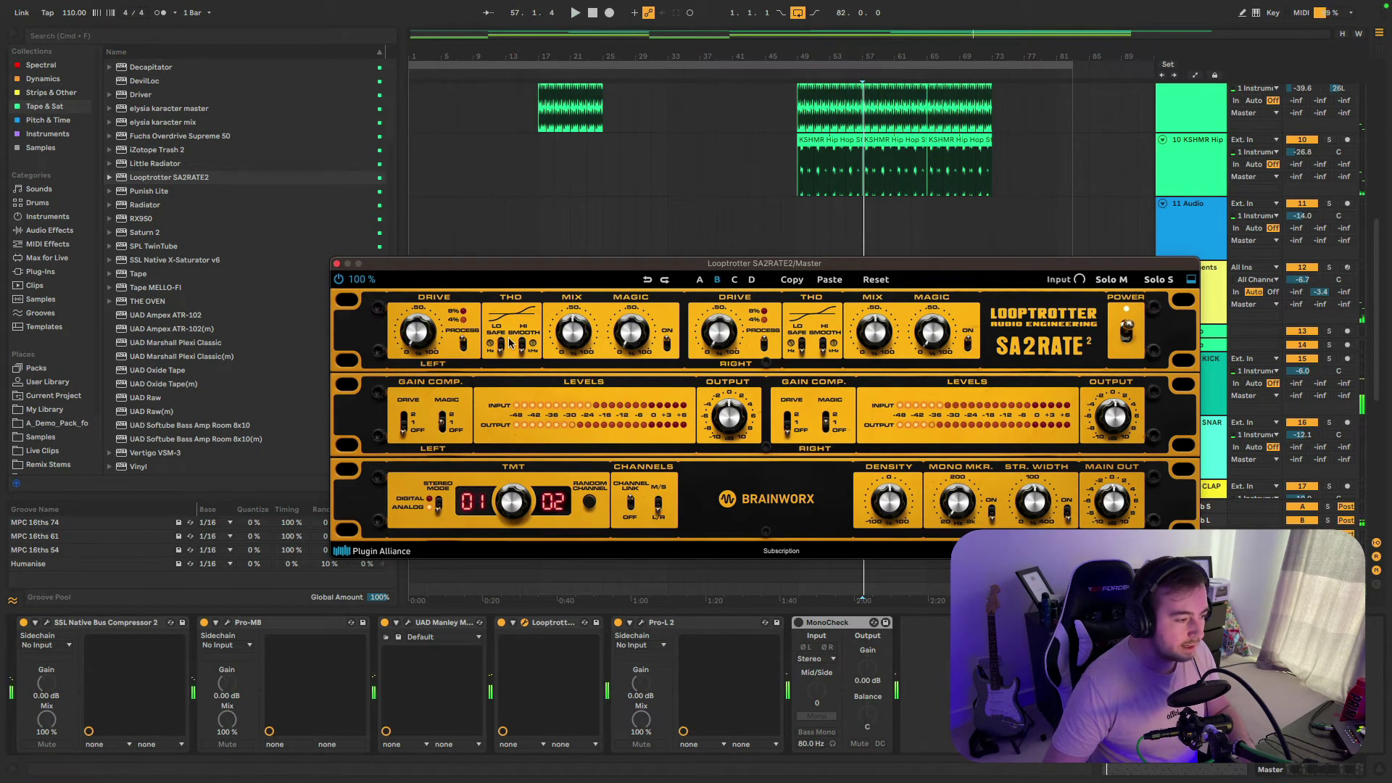
{"action": "left_click_drag", "start_coordinate": [506, 271], "coordinate": [374, 194]}
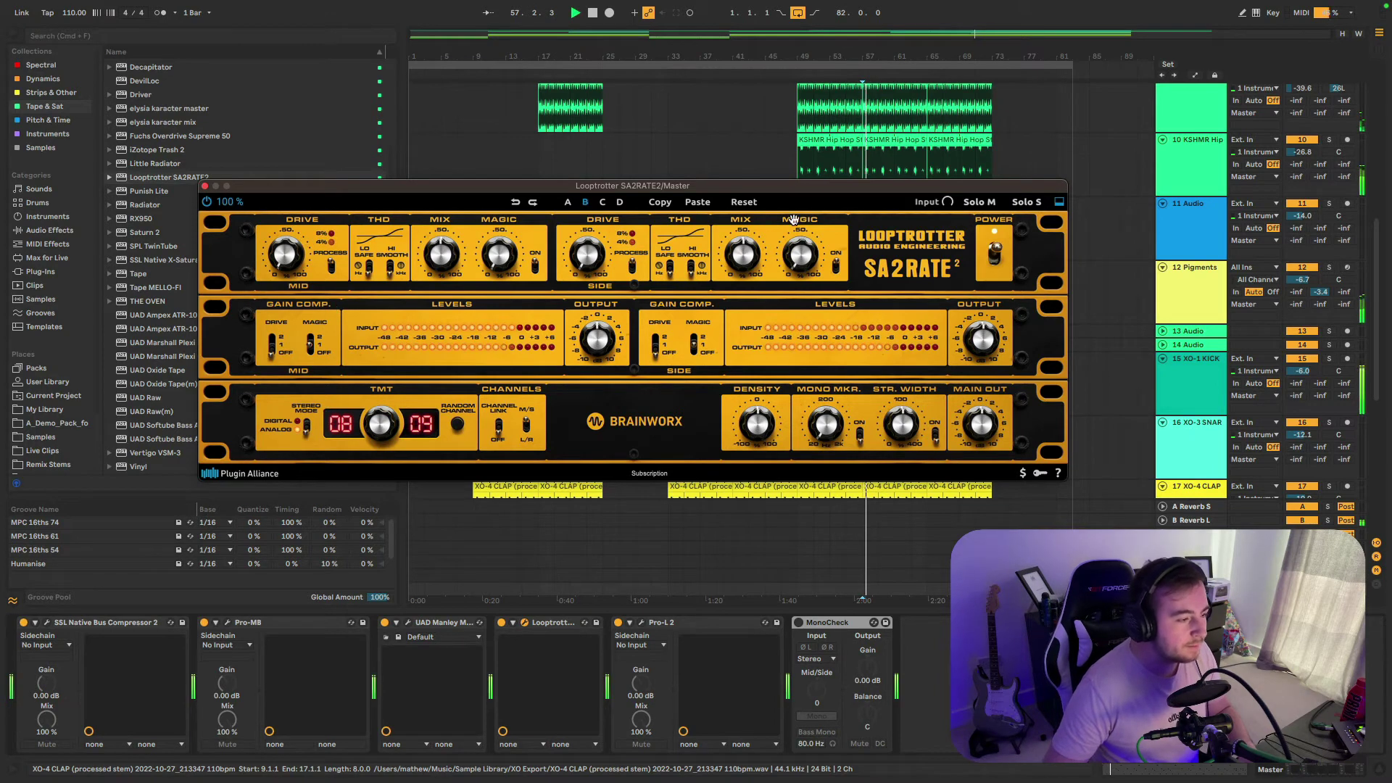
{"action": "left_click", "coordinate": [980, 202]}
{"action": "key", "text": "space"}
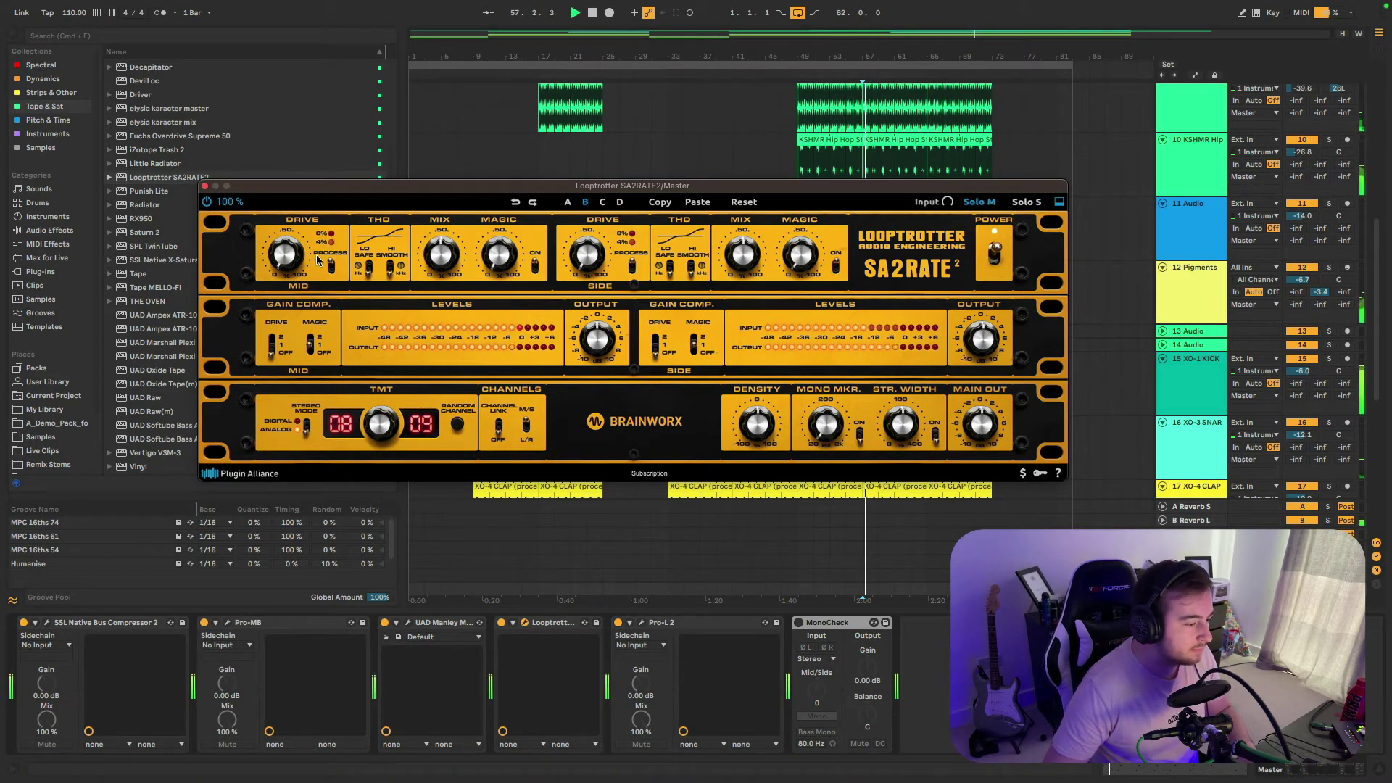
- Fine-tune the mid Drive while playing the soloed mid signal from bar 57
{"action": "left_click_drag", "start_coordinate": [288, 239], "coordinate": [295, 270]}
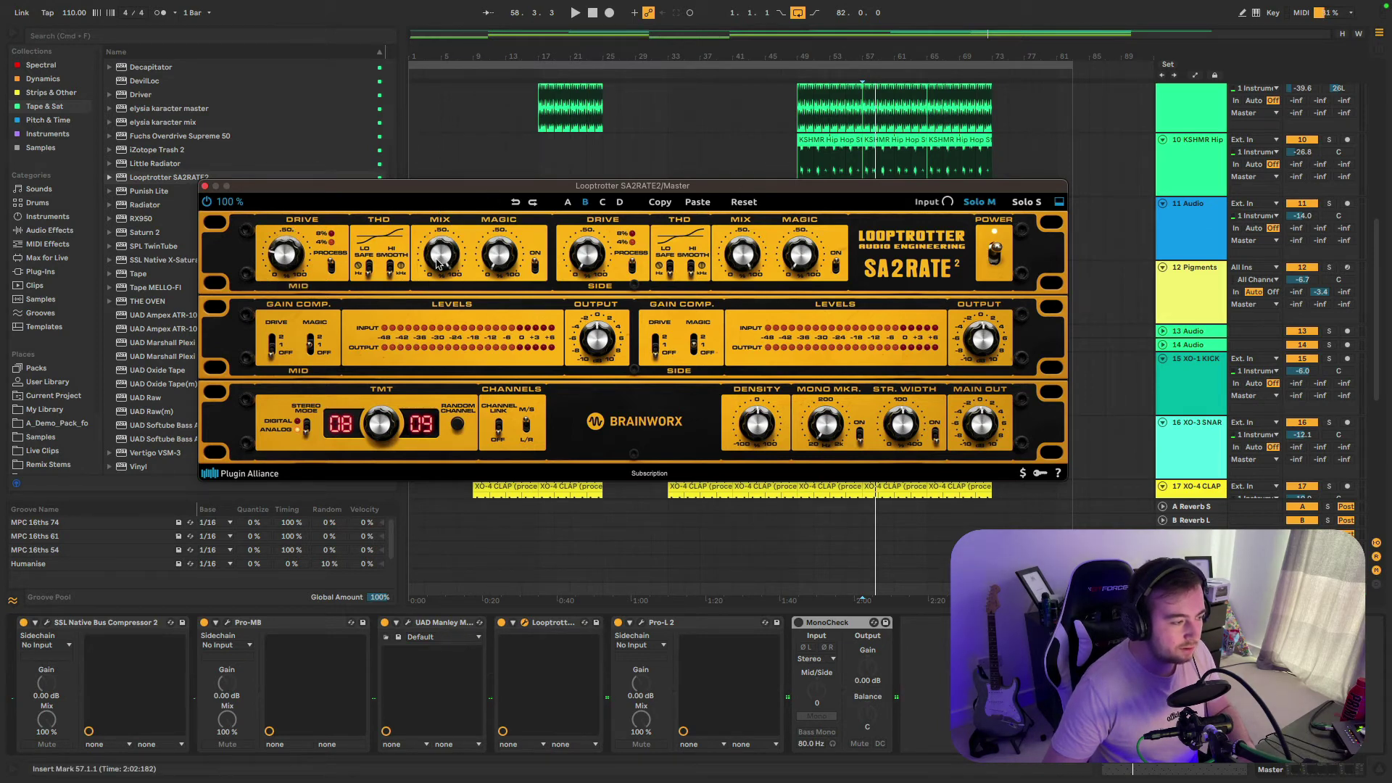
{"action": "key", "text": "space"}
{"action": "left_click_drag", "start_coordinate": [282, 250], "coordinate": [282, 246]}
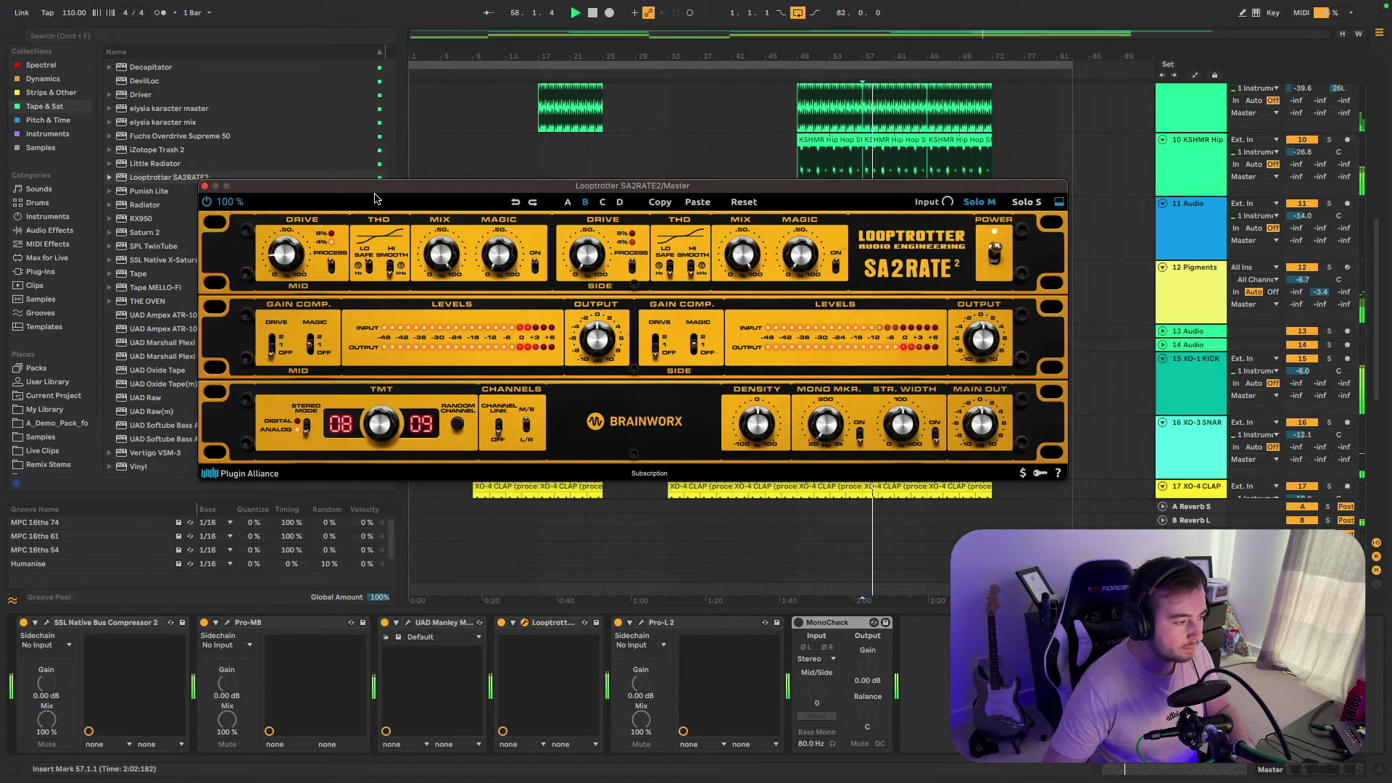
{"action": "left_click_drag", "start_coordinate": [284, 246], "coordinate": [287, 245]}
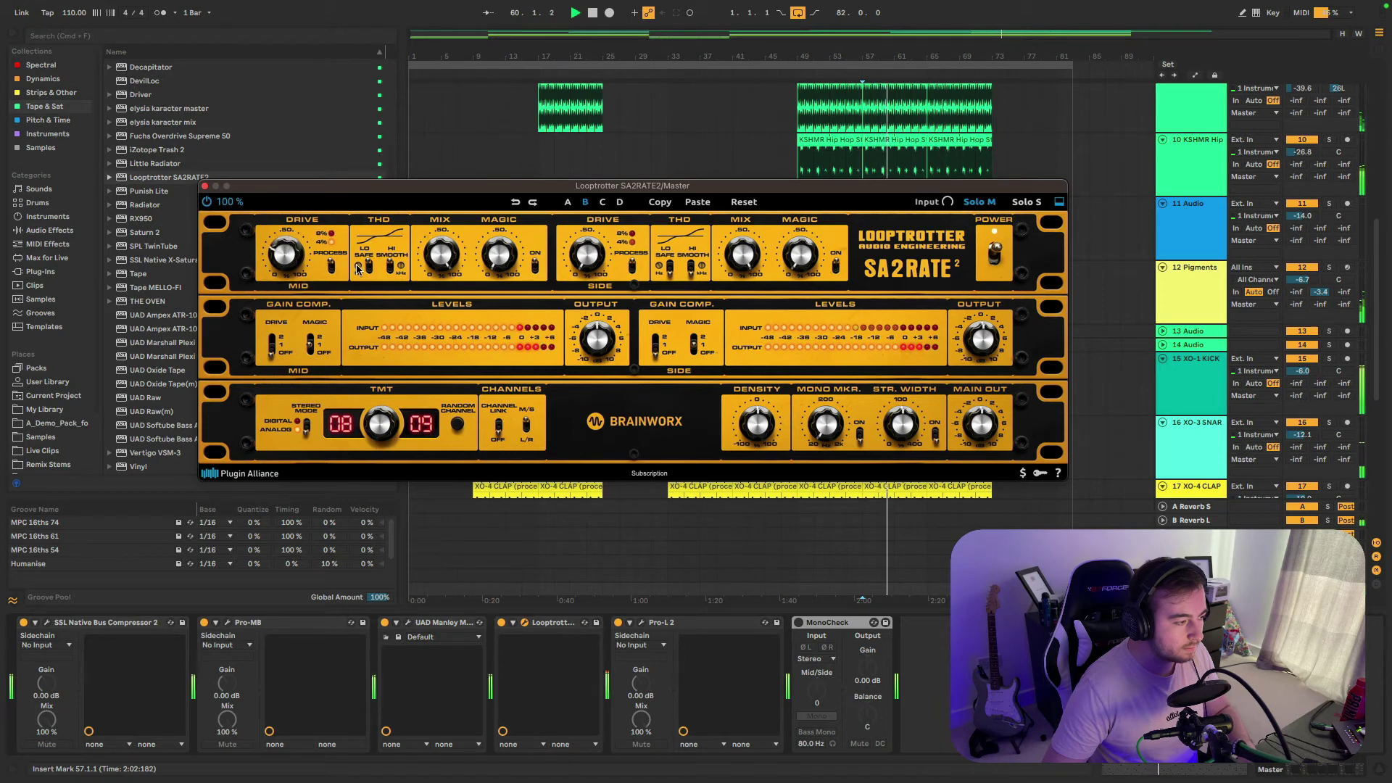
- Try the mid Magic, lower the mid Mix and readjust the mid Drive while replaying the soloed mid from bar 57
{"action": "mouse_move", "coordinate": [497, 240]}
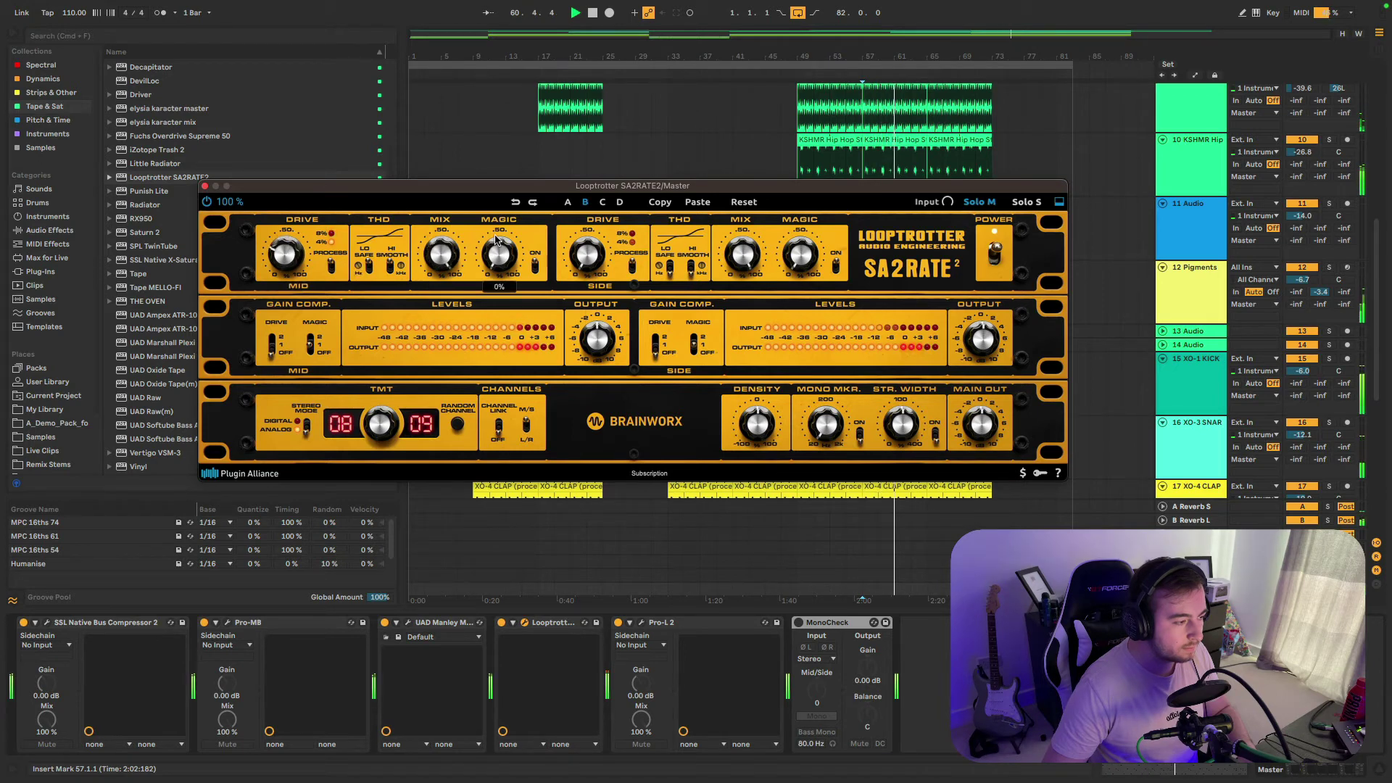
{"action": "left_click_drag", "start_coordinate": [497, 240], "coordinate": [505, 211]}
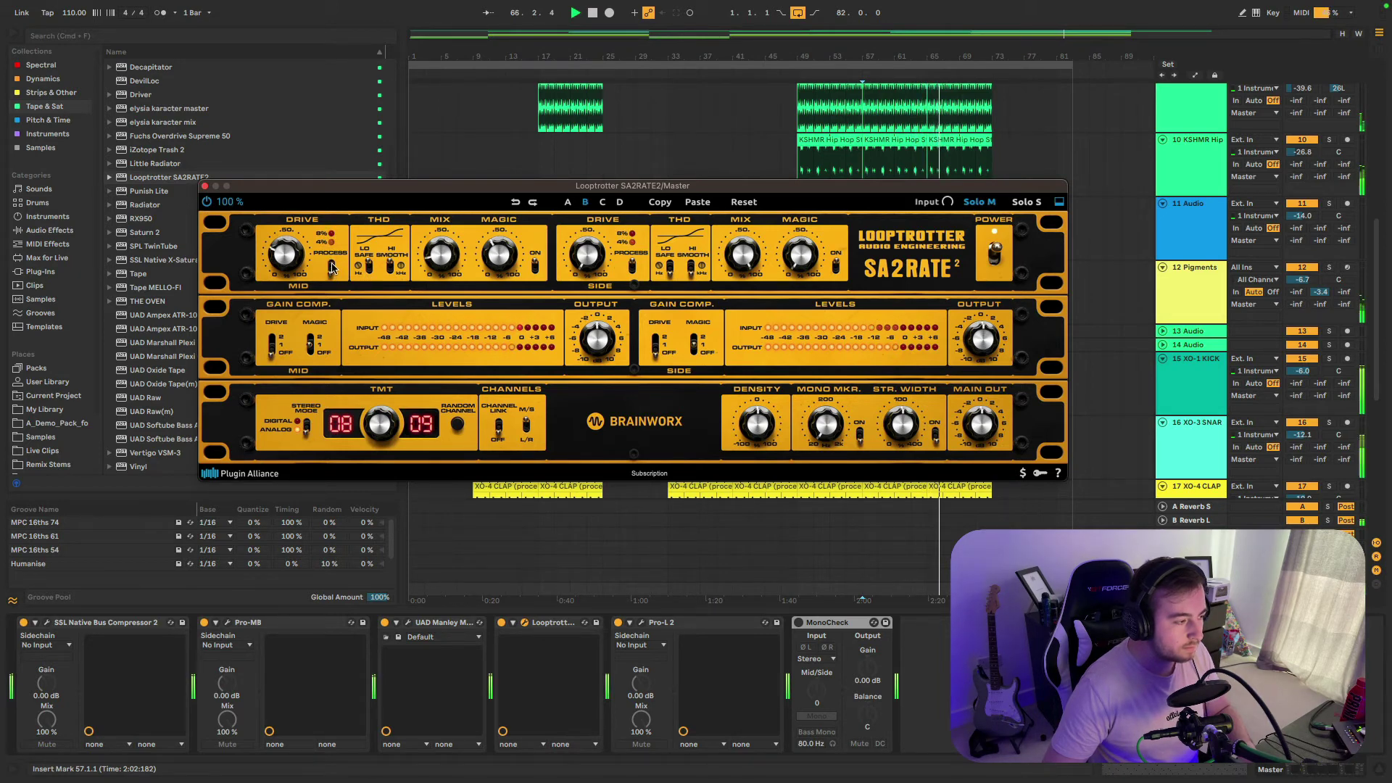
{"action": "key", "text": "space"}
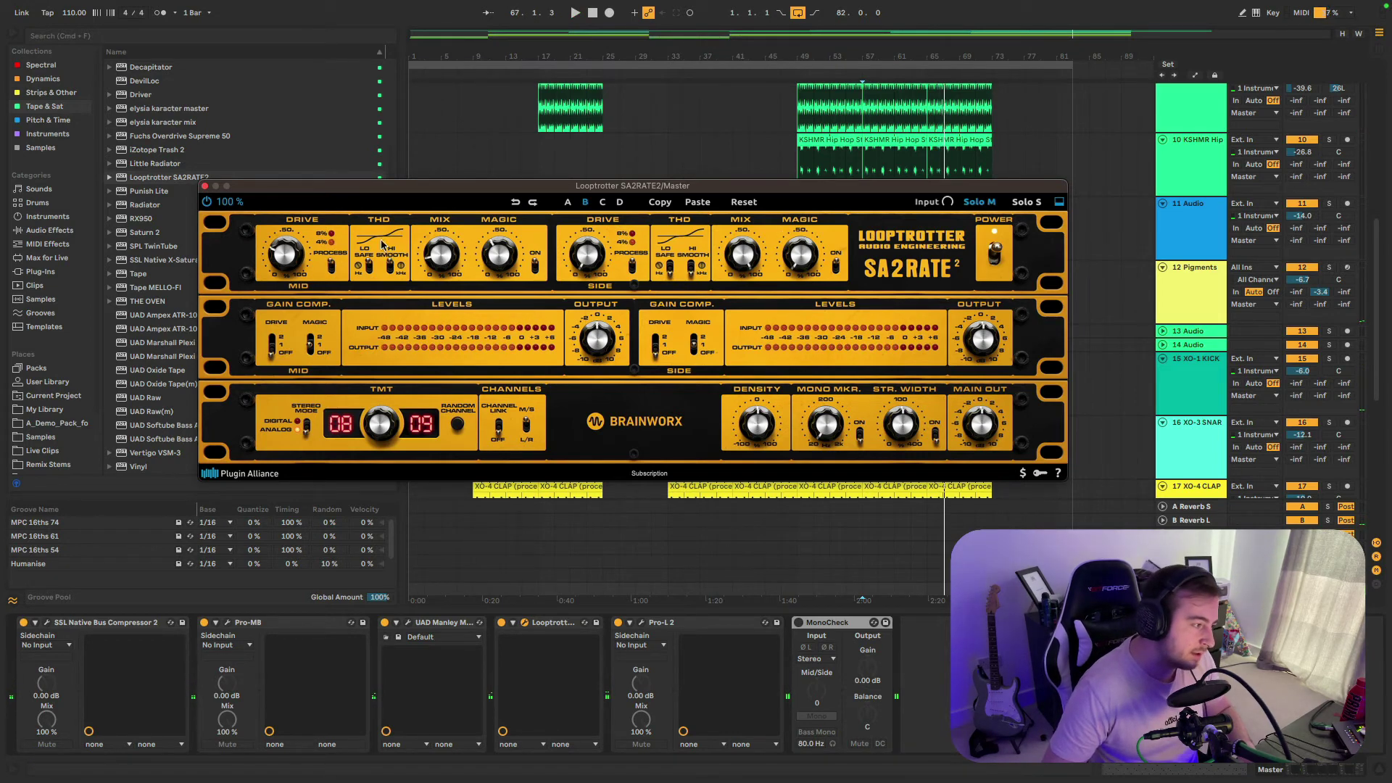
{"action": "key", "text": "space"}
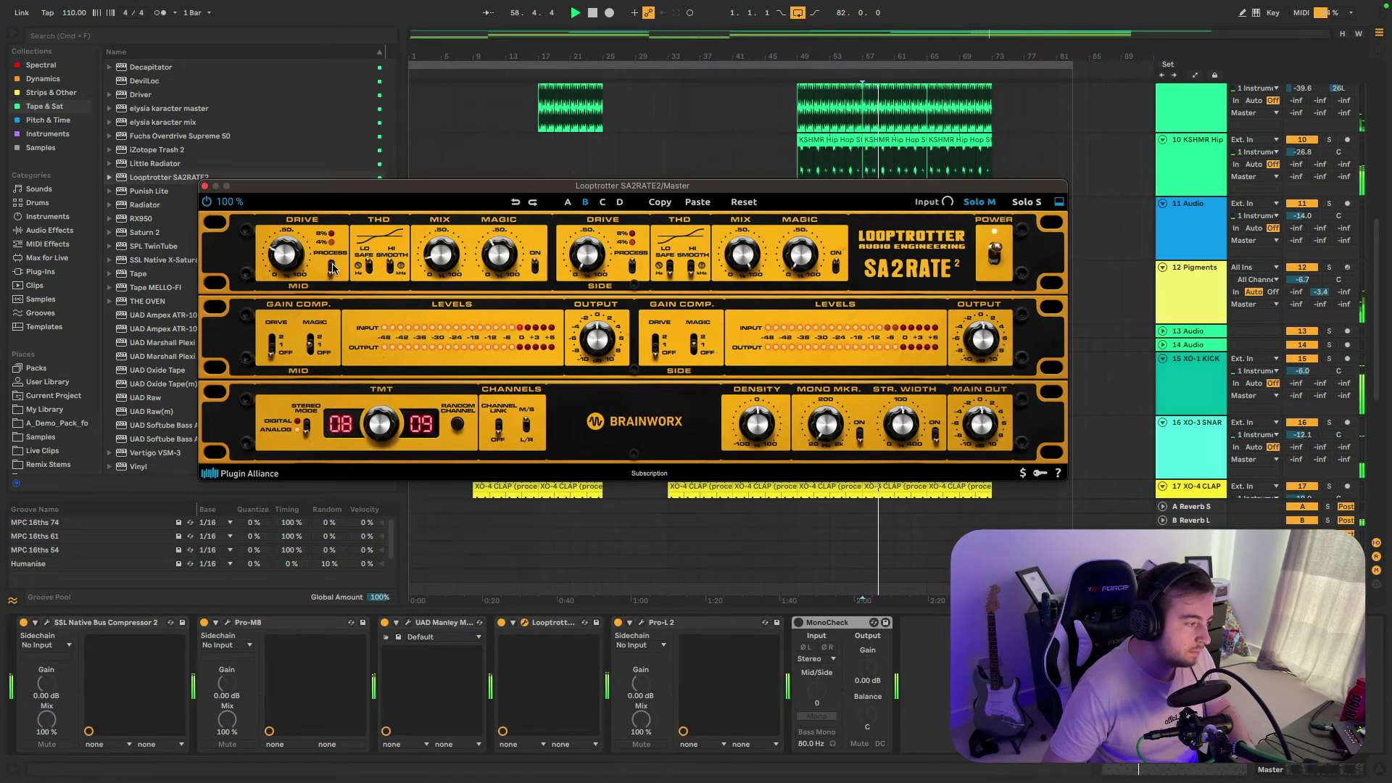
{"action": "left_click_drag", "start_coordinate": [297, 251], "coordinate": [282, 253]}
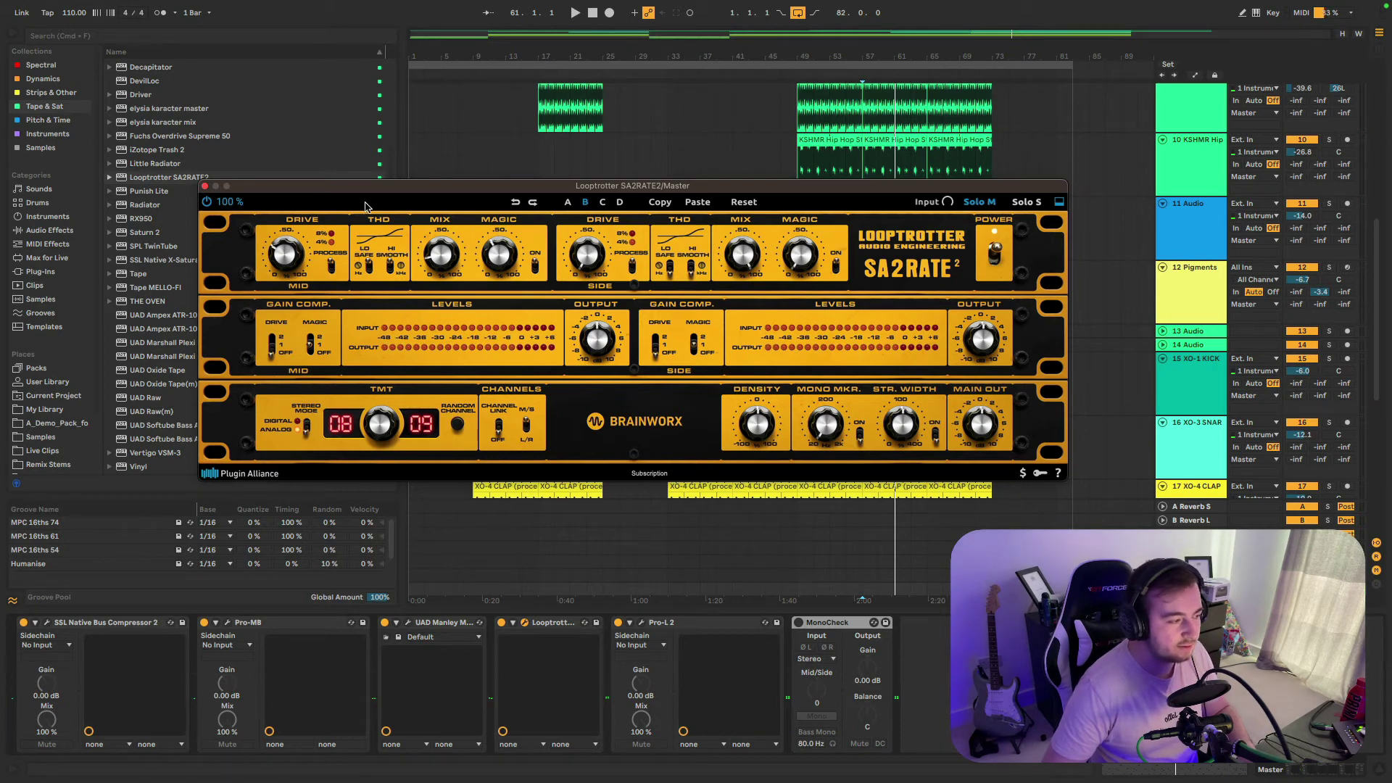
- Solo the side signal, try its Drive around 16% and adjust its Magic while replaying from bar 57
{"action": "left_click_drag", "start_coordinate": [346, 185], "coordinate": [398, 202]}
{"action": "key", "text": "space"}
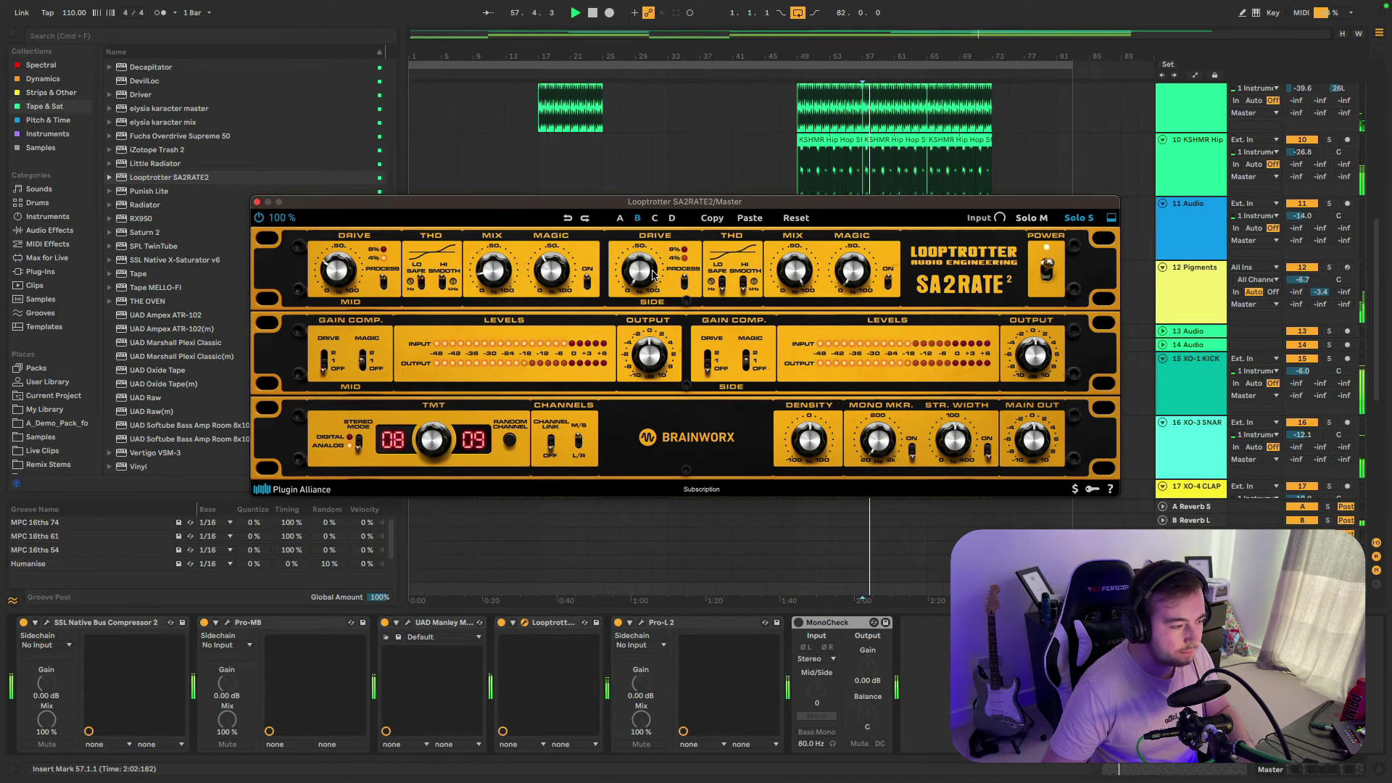
{"action": "left_click_drag", "start_coordinate": [661, 270], "coordinate": [654, 263]}
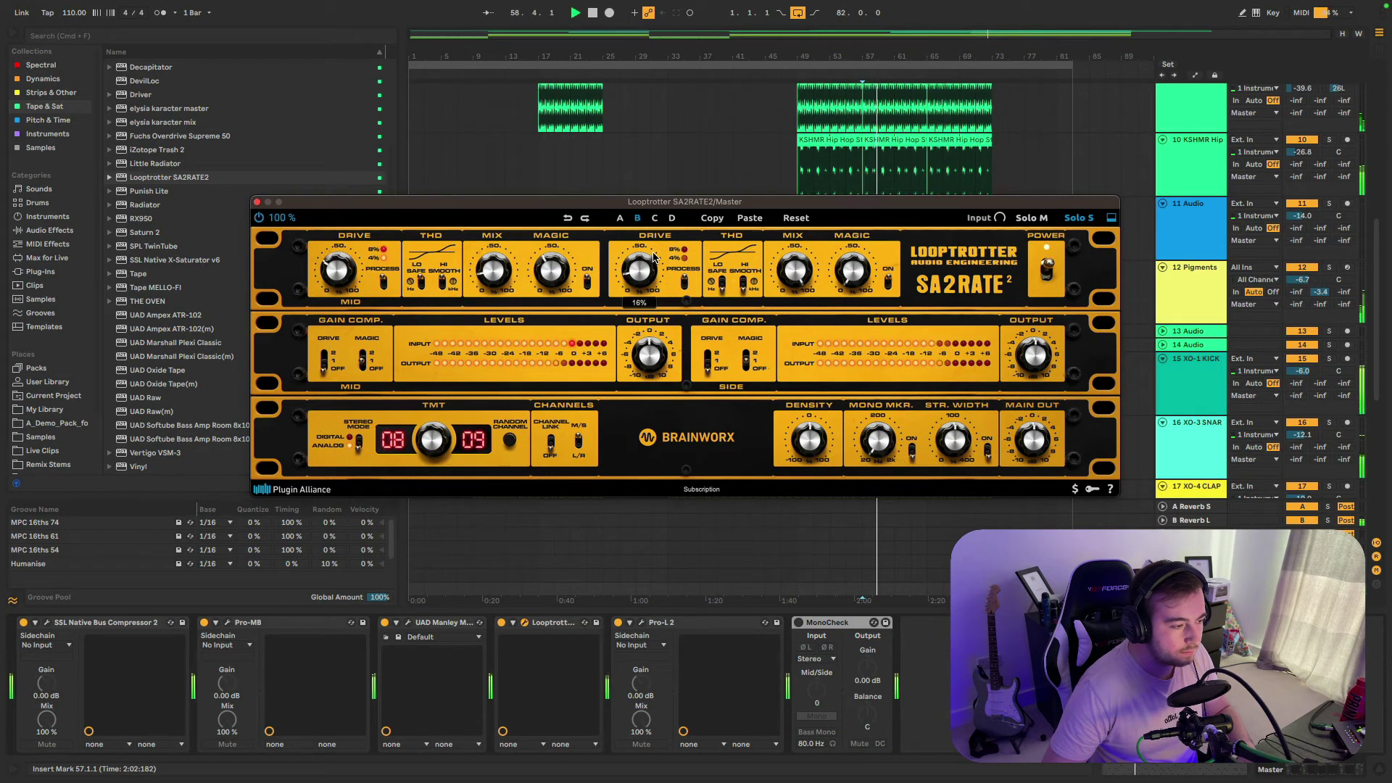
{"action": "key", "text": "space"}
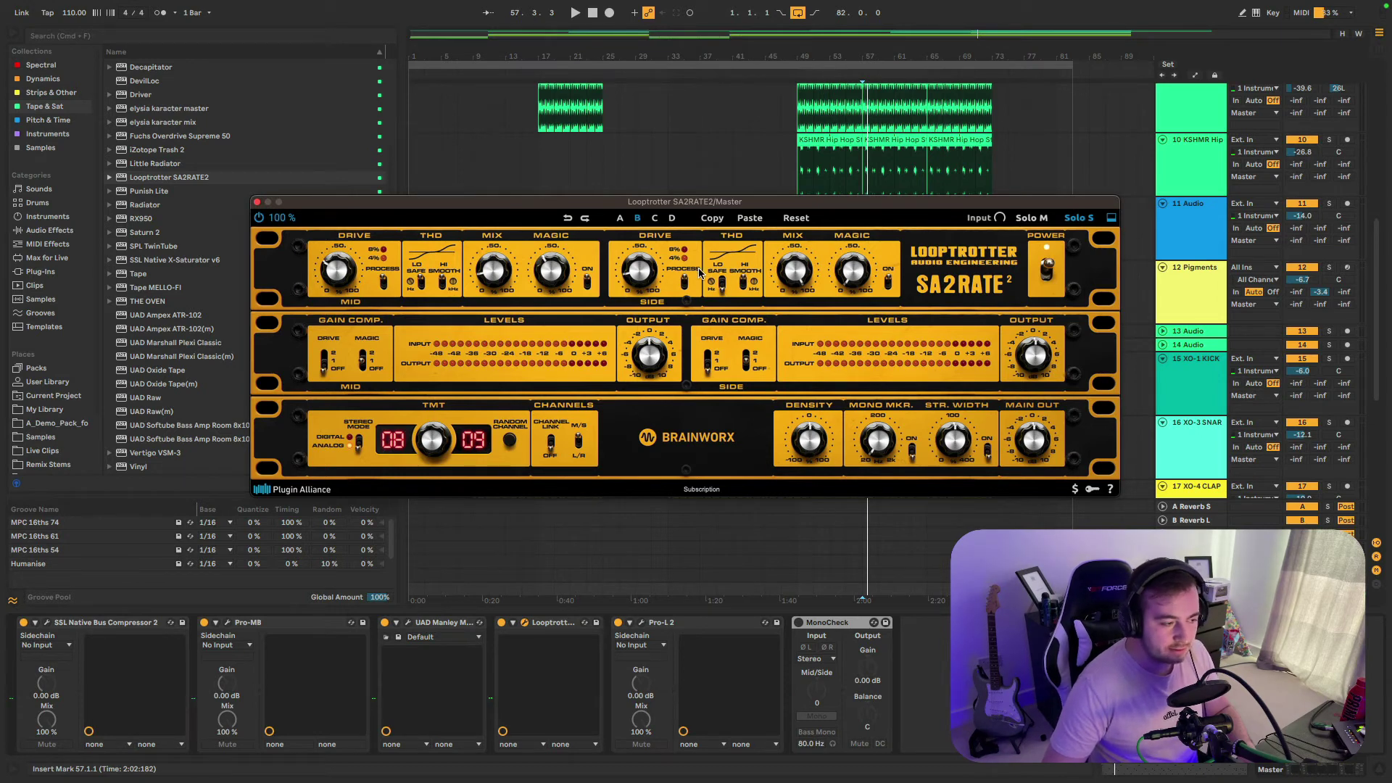
{"action": "key", "text": "space"}
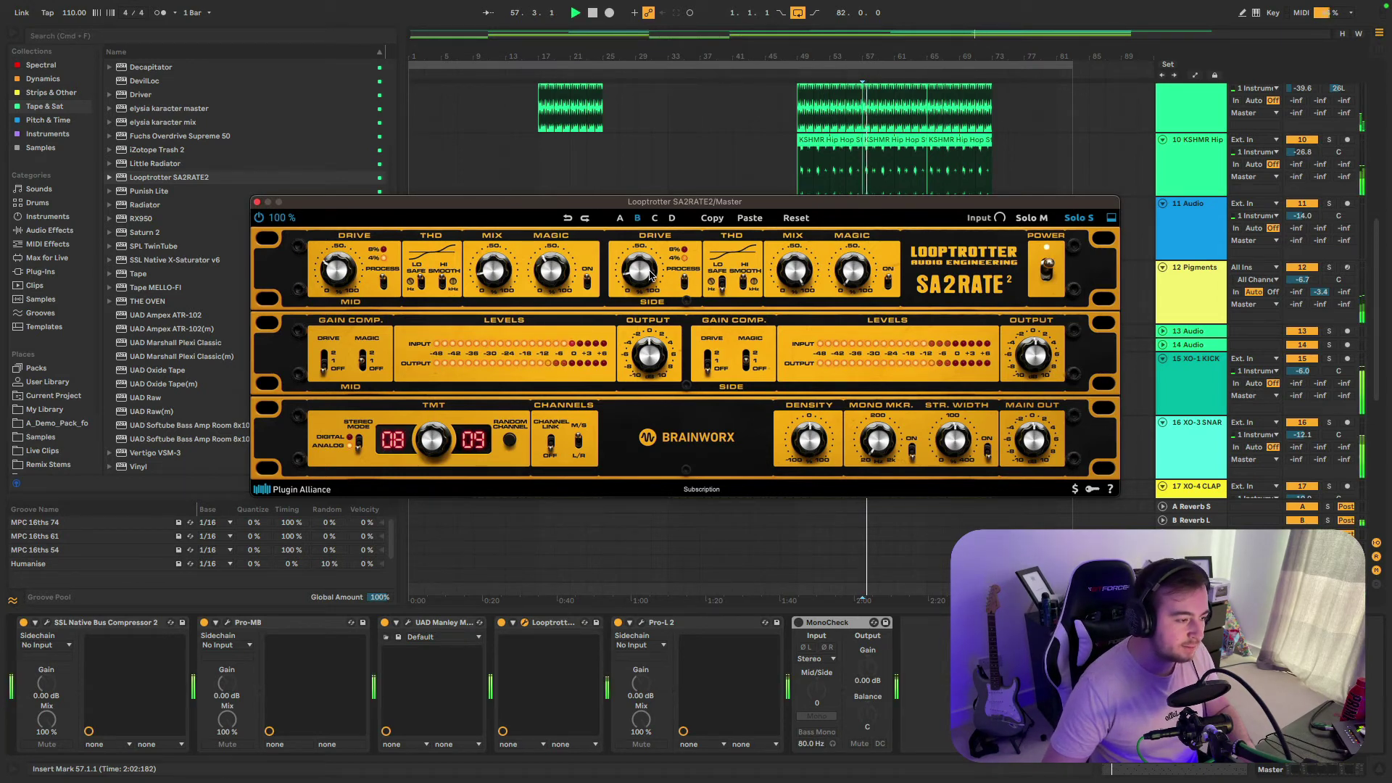
{"action": "left_click_drag", "start_coordinate": [648, 275], "coordinate": [649, 270]}
{"action": "left_click_drag", "start_coordinate": [850, 257], "coordinate": [850, 254]}
- Sweep the side Mix between about 17% and 39%, settling near 33% while replaying the soloed side signal
{"action": "left_click_drag", "start_coordinate": [796, 291], "coordinate": [788, 366]}
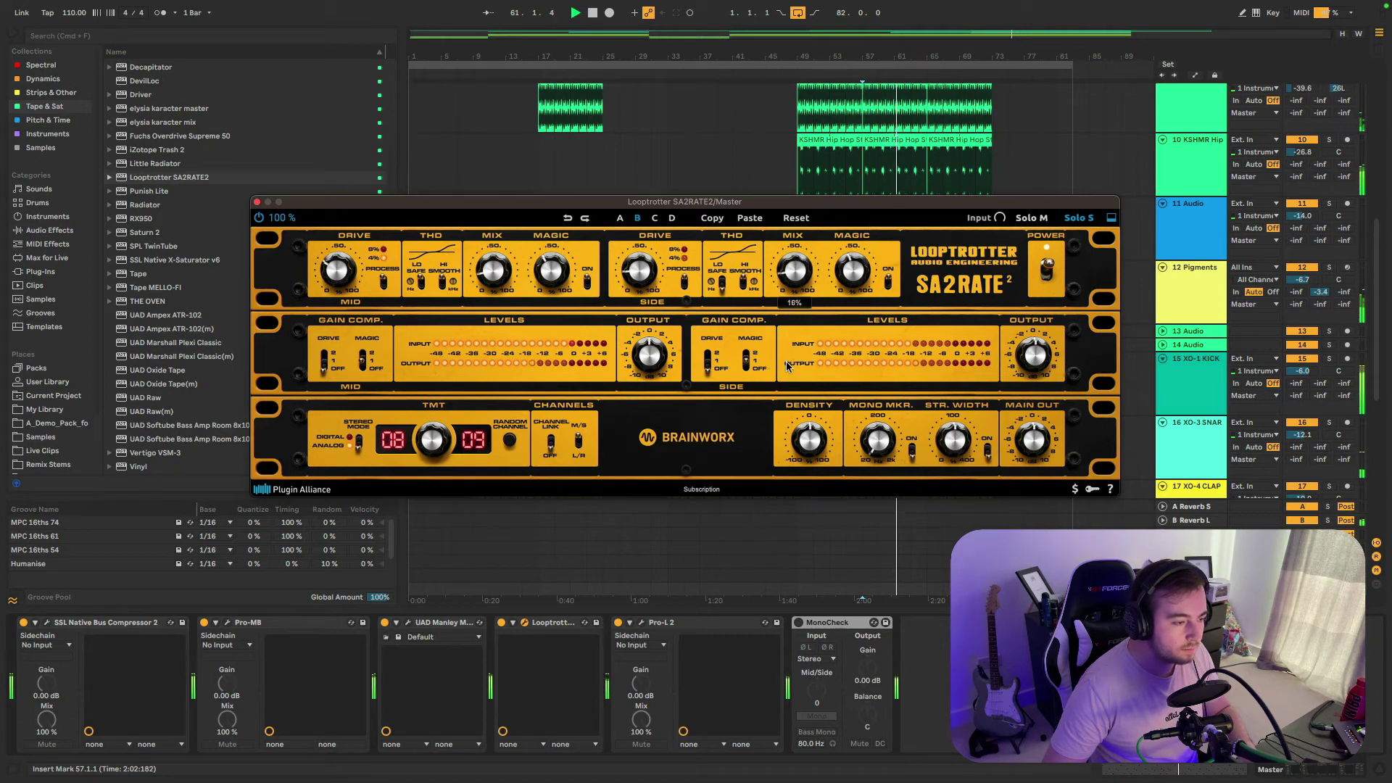
{"action": "left_click_drag", "start_coordinate": [792, 317], "coordinate": [790, 348]}
{"action": "mouse_move", "coordinate": [793, 271]}
{"action": "left_mouse_down"}
{"action": "mouse_move", "coordinate": [802, 281]}
{"action": "mouse_move", "coordinate": [804, 235]}
{"action": "mouse_move", "coordinate": [805, 285]}
{"action": "left_mouse_up"}
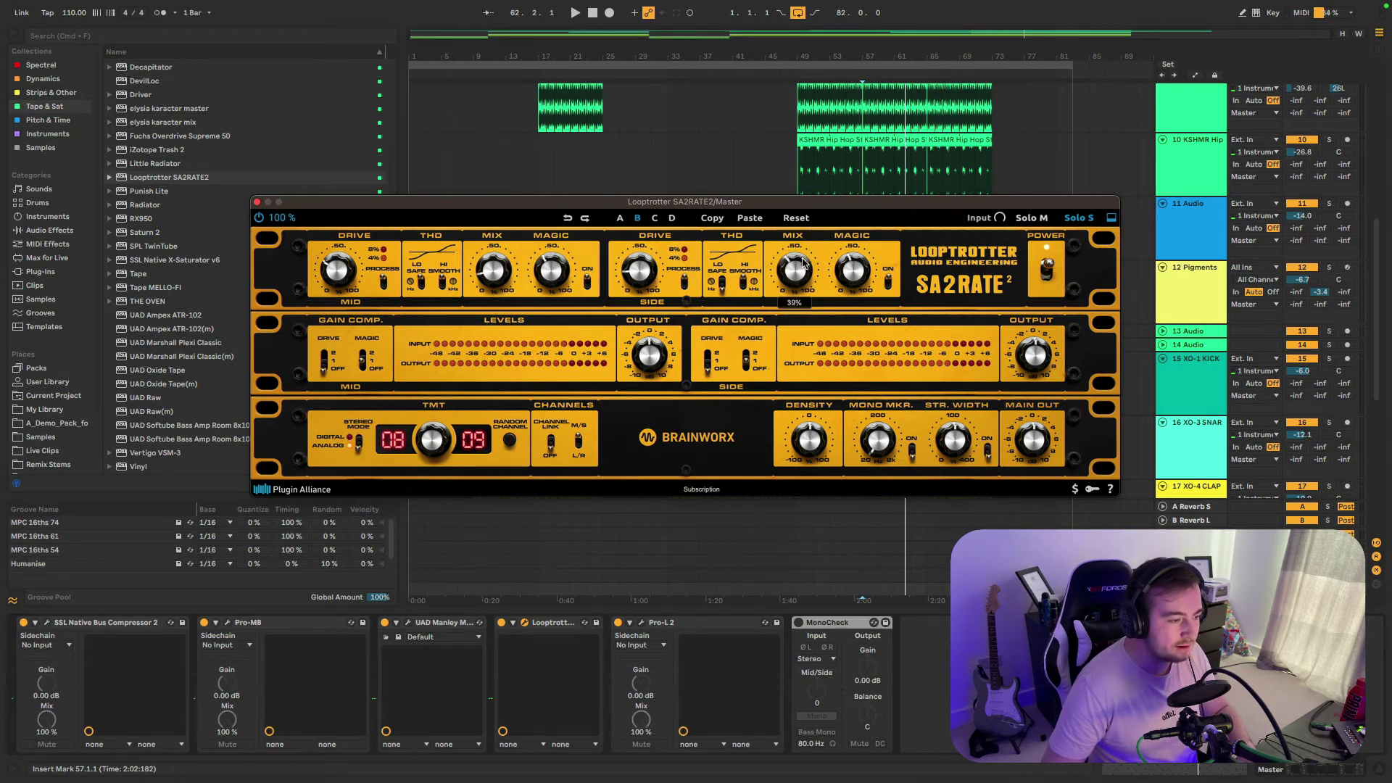
{"action": "key", "text": "space"}
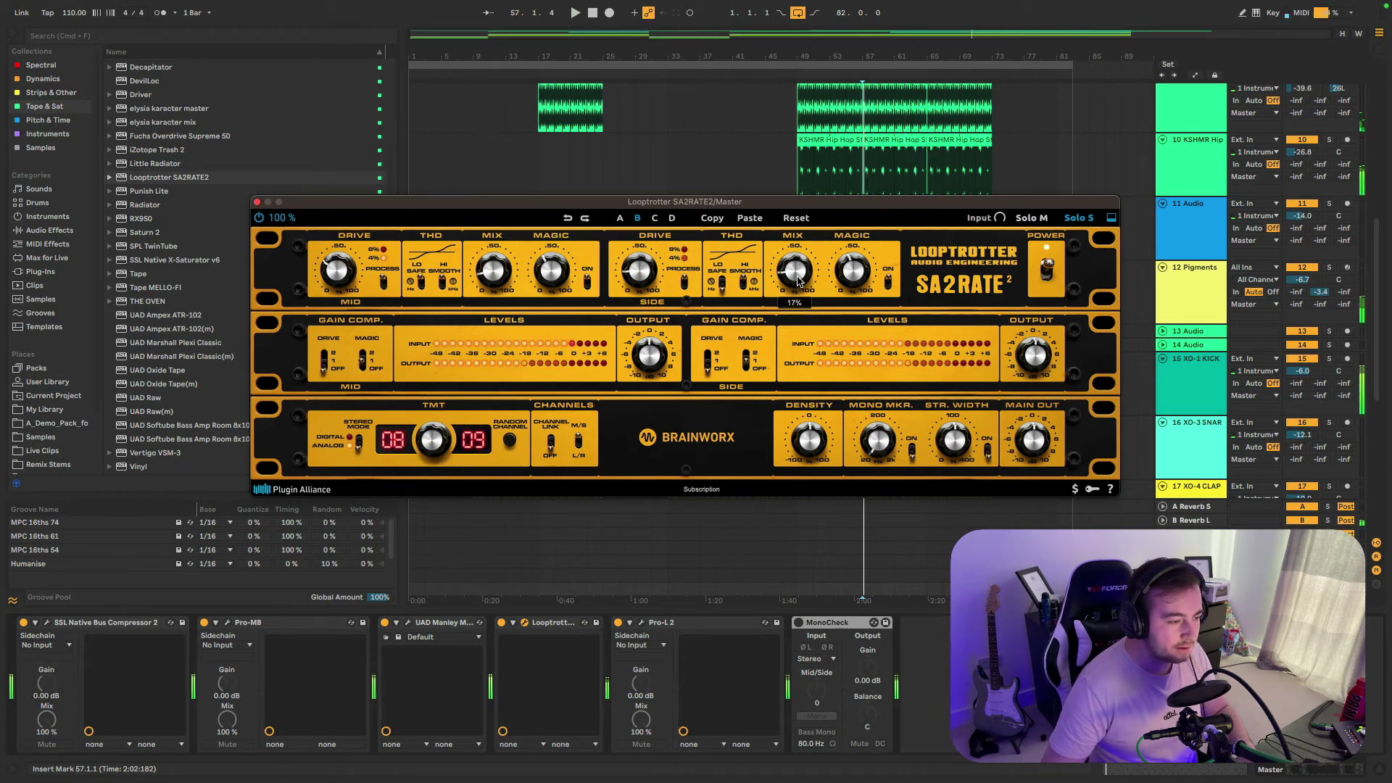
{"action": "scroll", "coordinate": [798, 279], "scroll_direction": "up", "scroll_amount": 3}
{"action": "scroll", "coordinate": [799, 287], "scroll_direction": "up", "scroll_amount": 6}
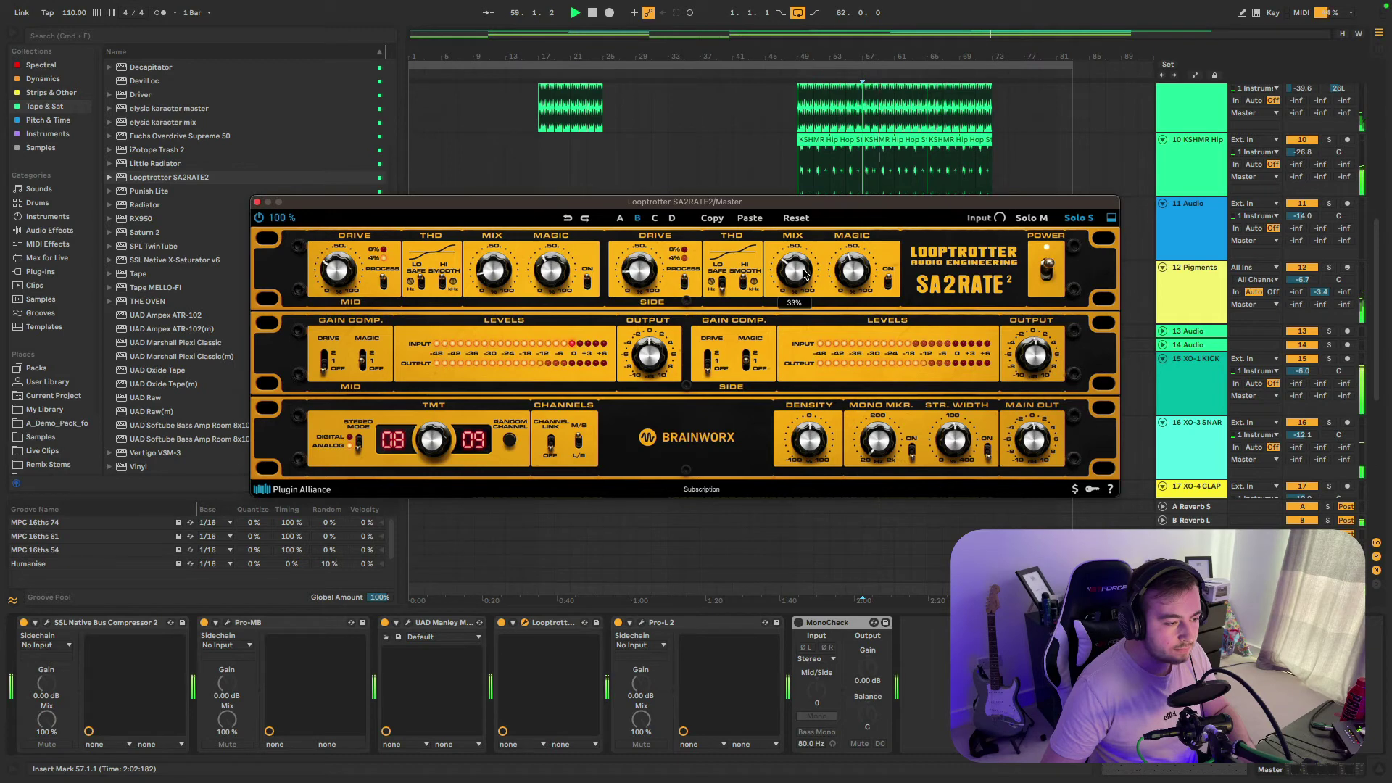
{"action": "scroll", "coordinate": [801, 271], "scroll_direction": "down", "scroll_amount": 2}
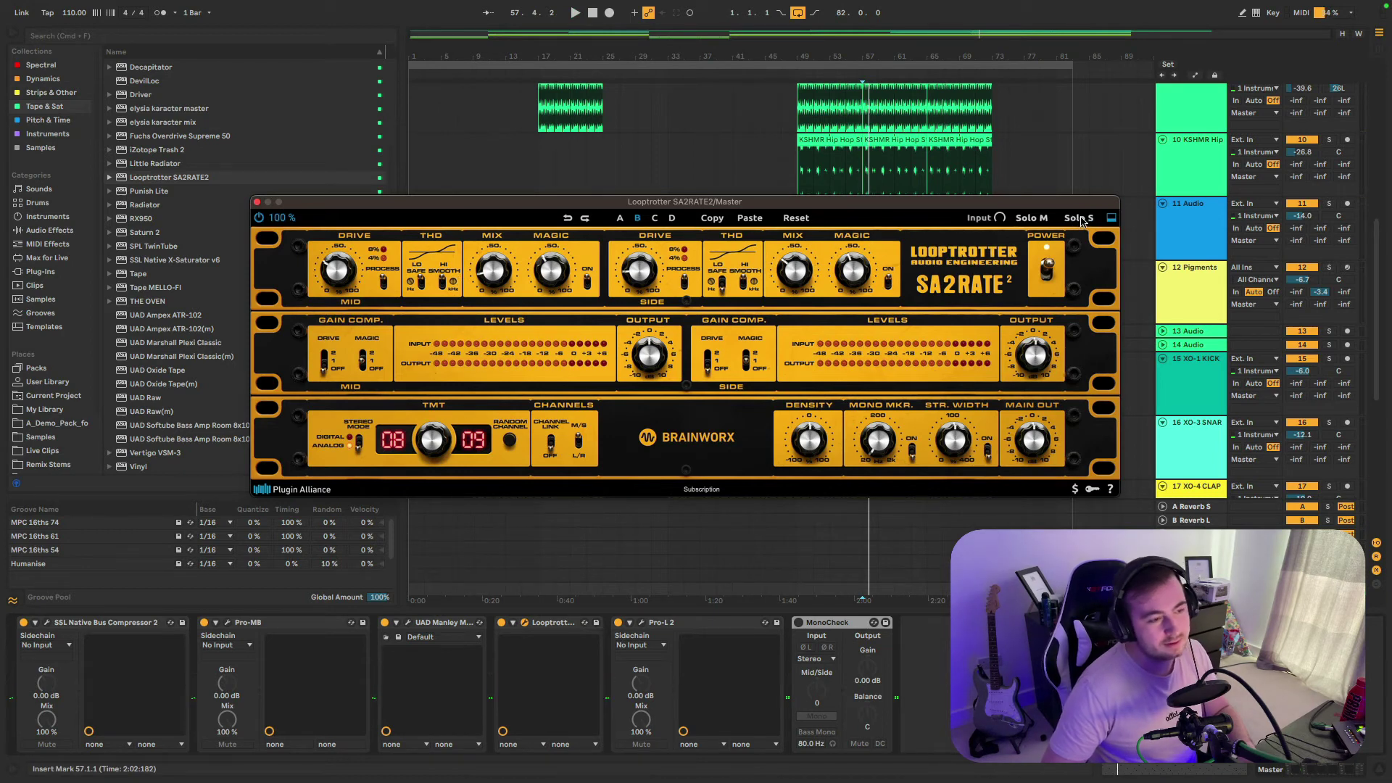
- Replay the full master from bar 57 and compare it with SA2RATE2 bypassed and active
{"action": "key", "text": "space"}
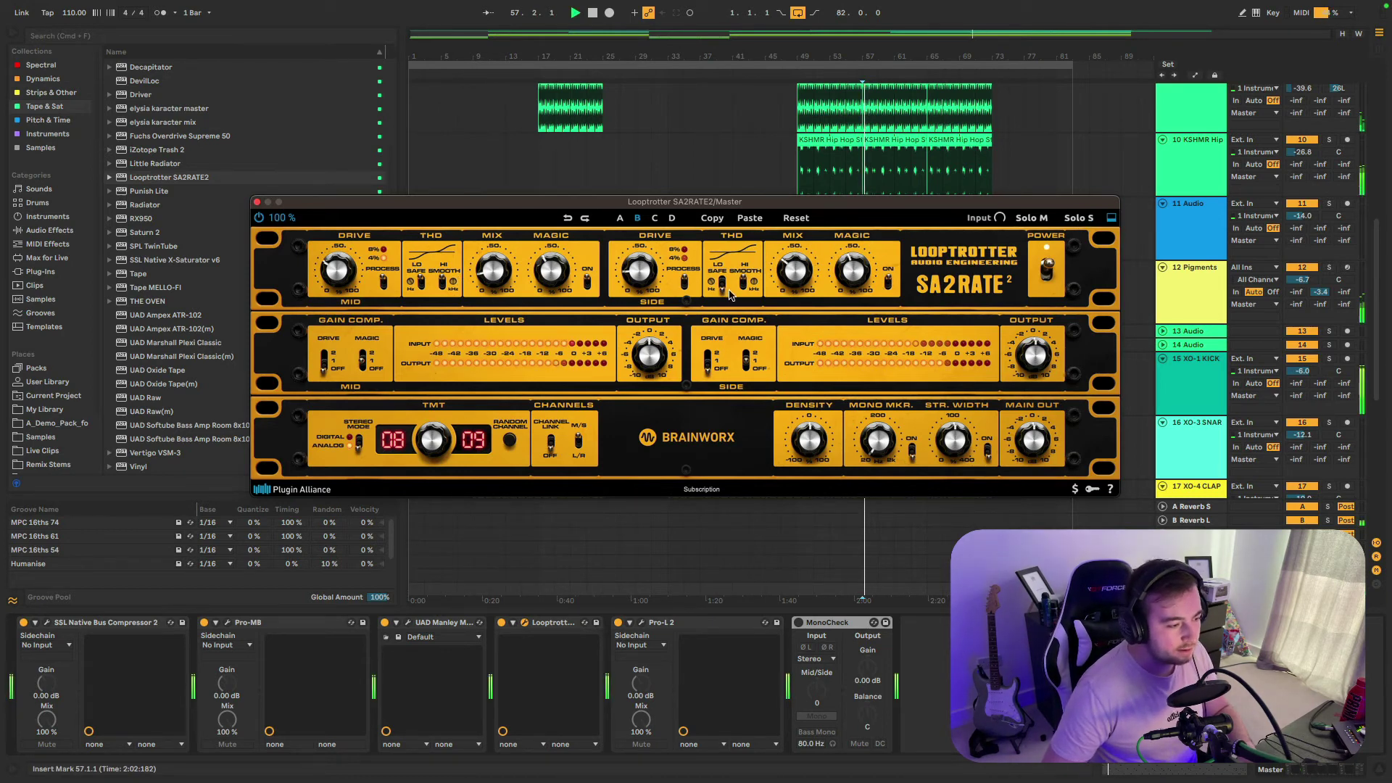
{"action": "left_click", "coordinate": [259, 218]}
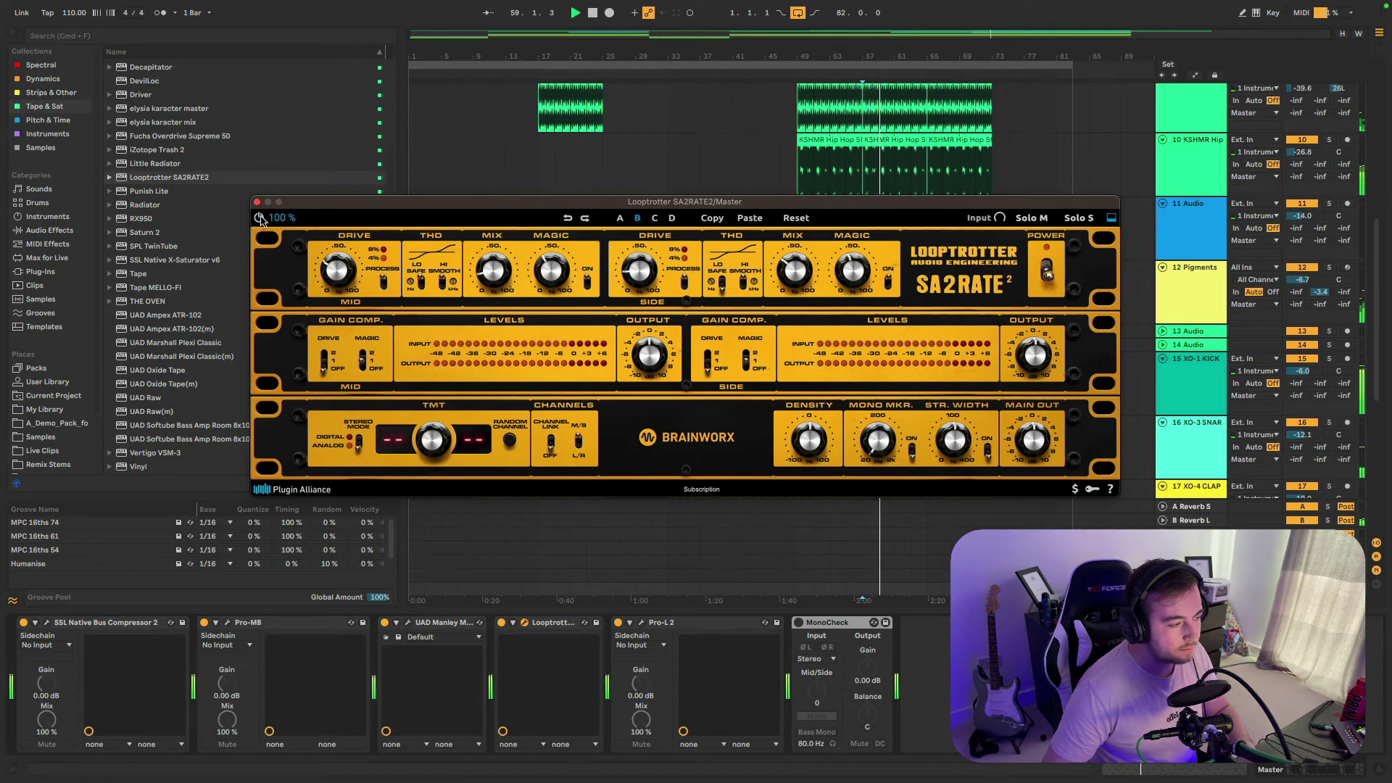
{"action": "left_click", "coordinate": [259, 218]}
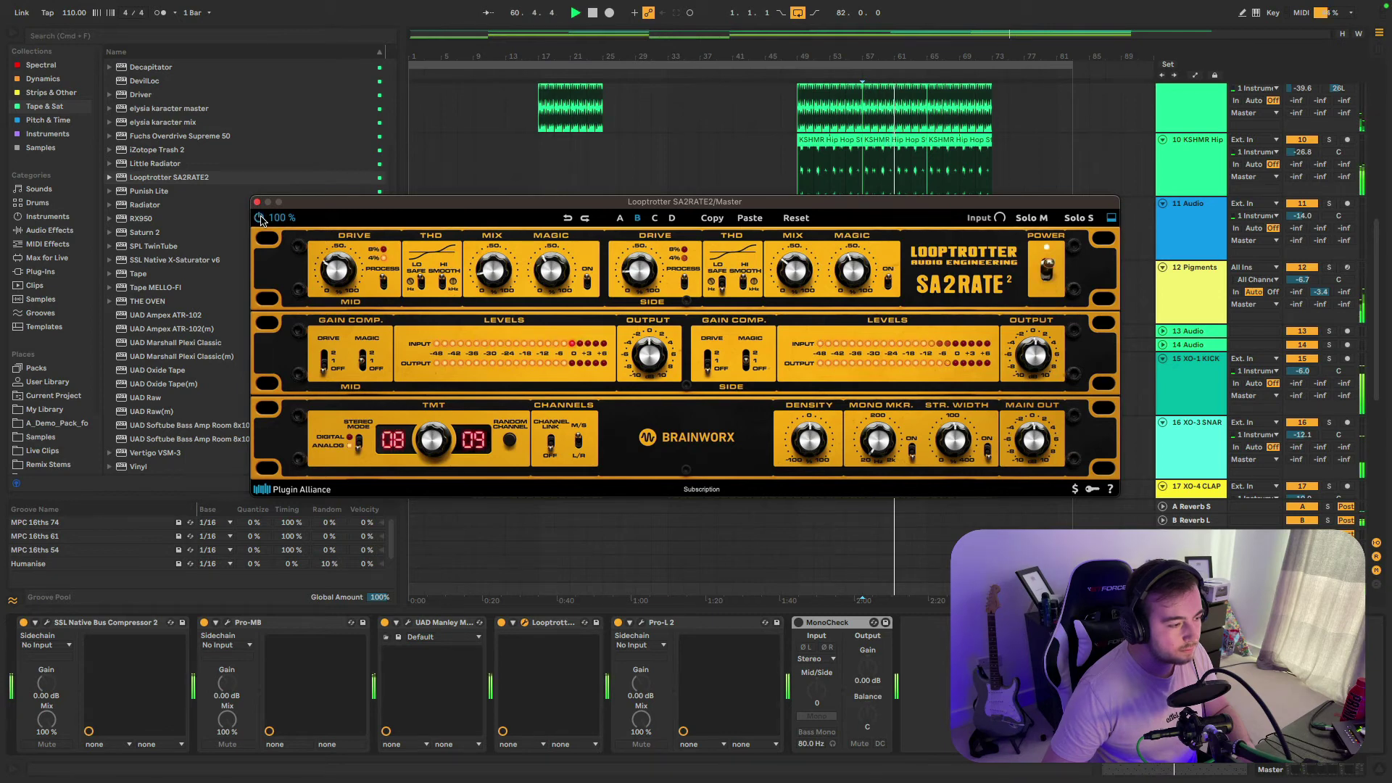
{"action": "key", "text": "space"}
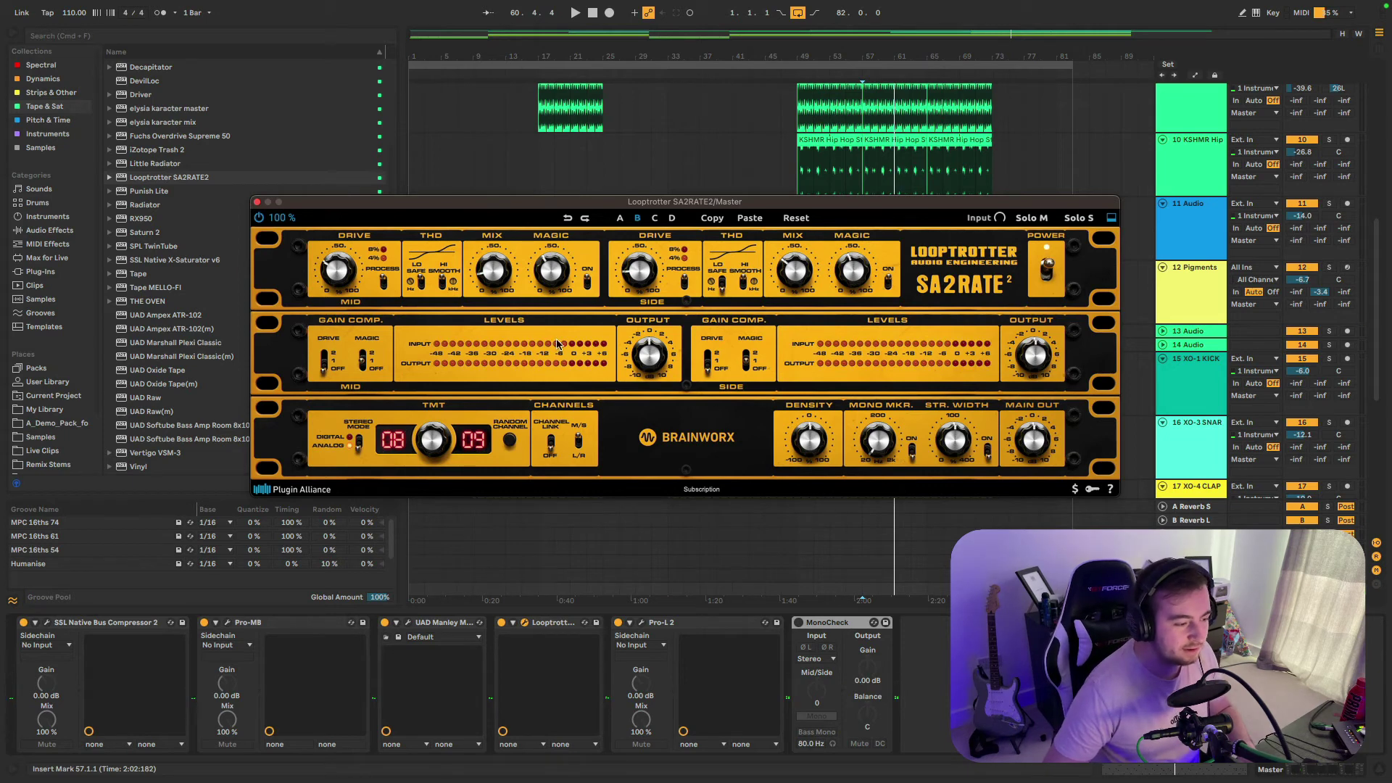
- Replay from bar 57 starting with SA2RATE2 bypassed, then alternate between active and bypassed sound, ending with it active
{"action": "left_click", "coordinate": [260, 217]}
{"action": "key", "text": "space"}
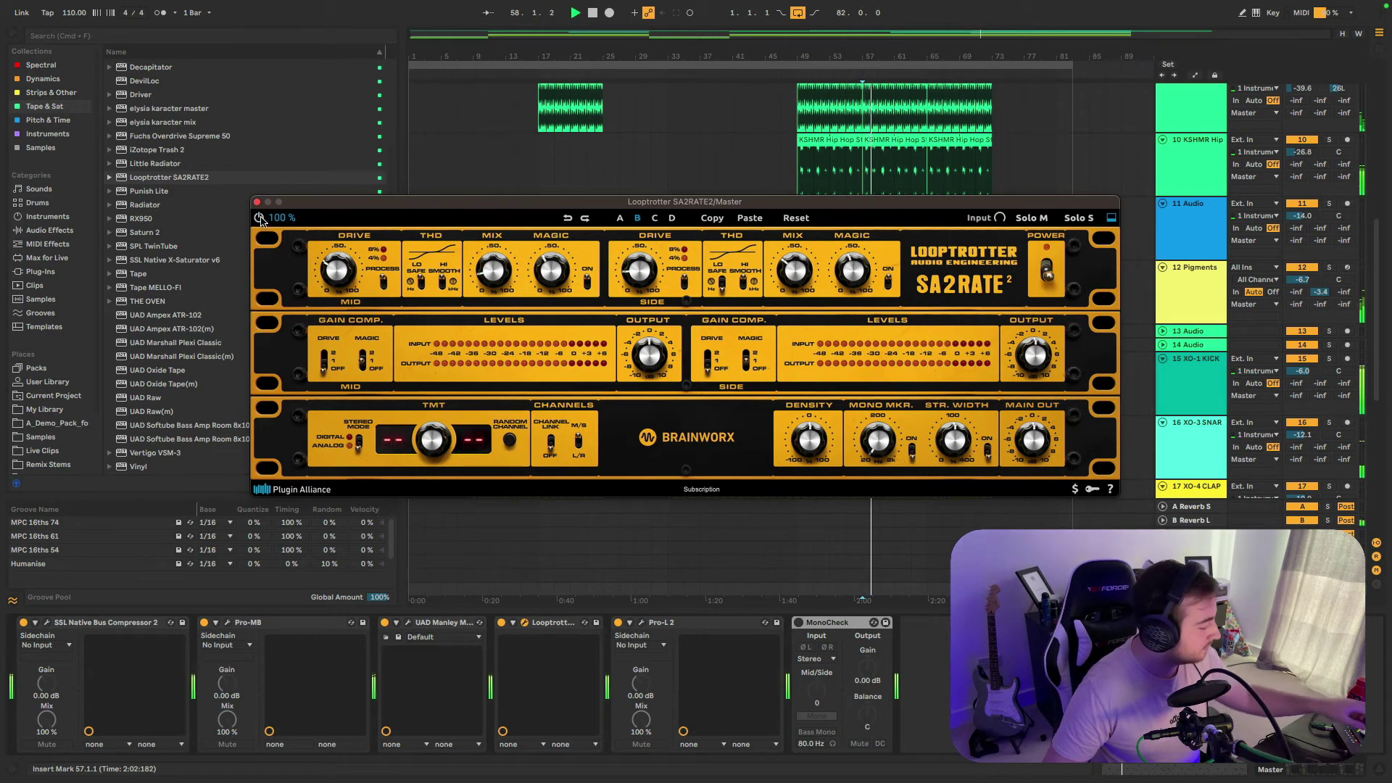
{"action": "left_click", "coordinate": [260, 218]}
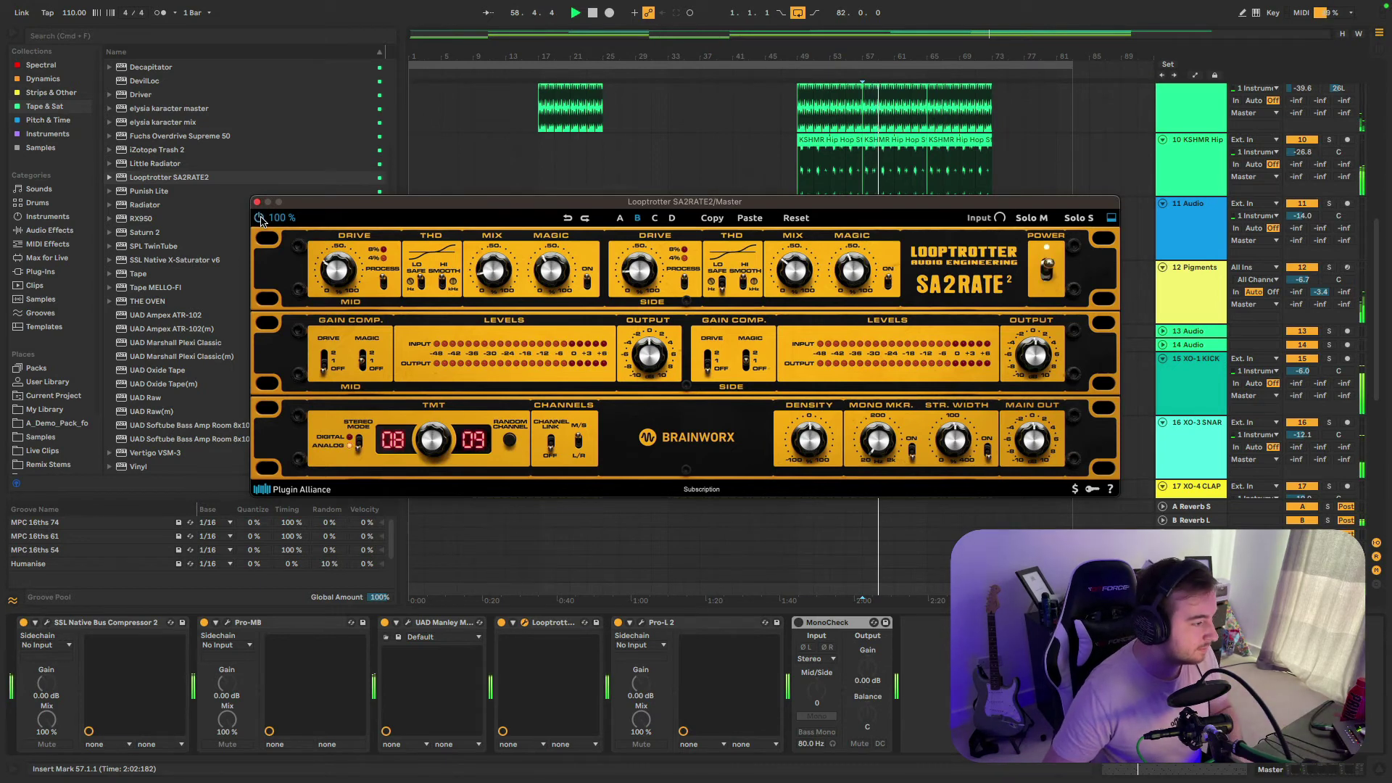
{"action": "left_click", "coordinate": [259, 217]}
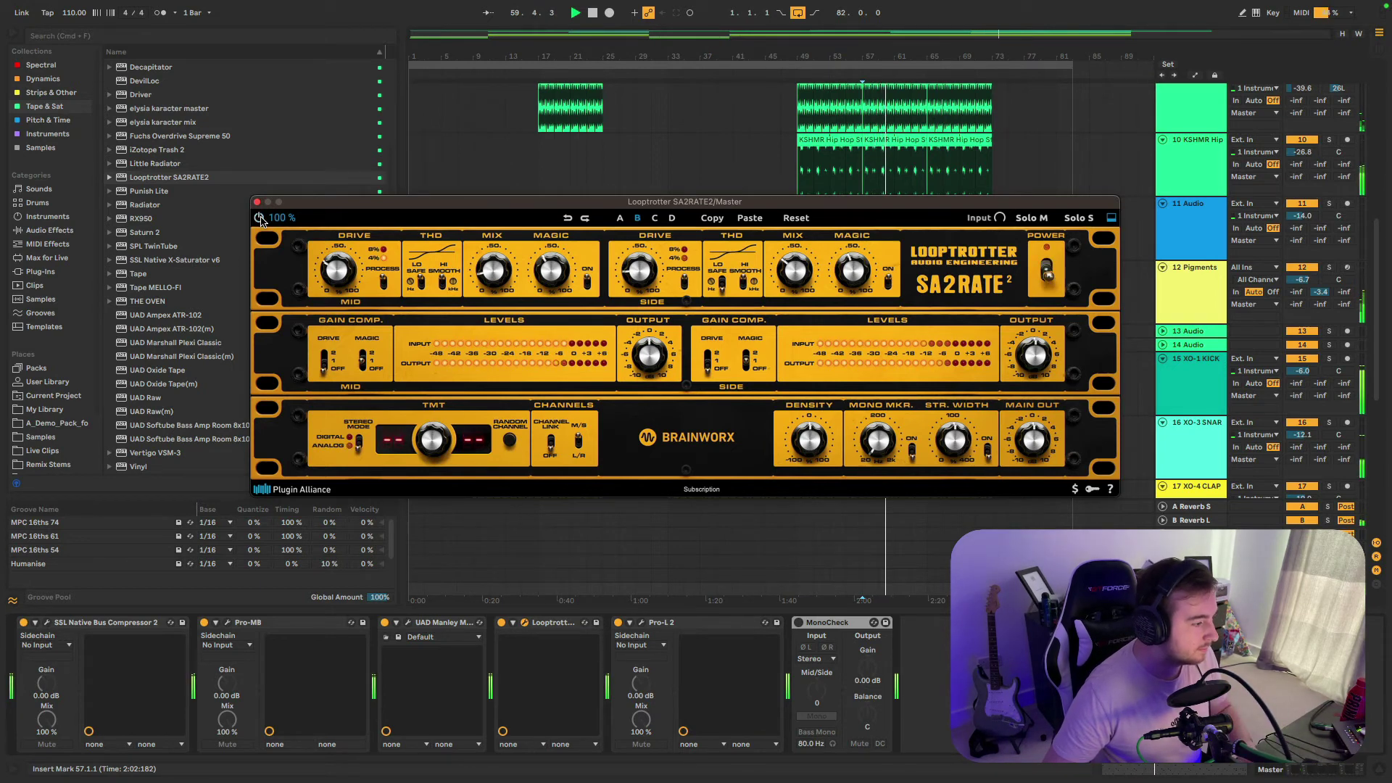
{"action": "left_click", "coordinate": [259, 218]}
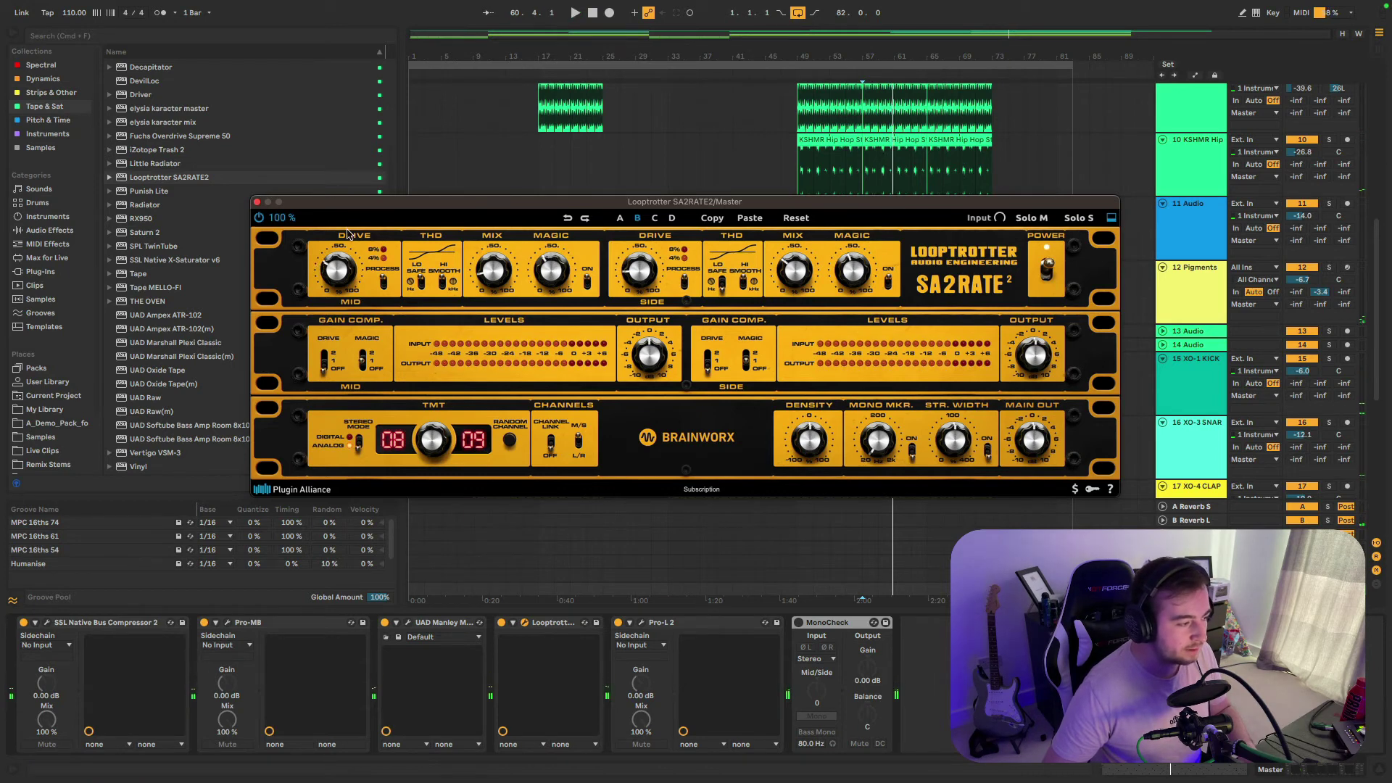
- Lower the mid Drive slightly while replaying from bar 57, then repeatedly compare the master with SA2RATE2 bypassed and active
{"action": "left_click_drag", "start_coordinate": [340, 271], "coordinate": [337, 299]}
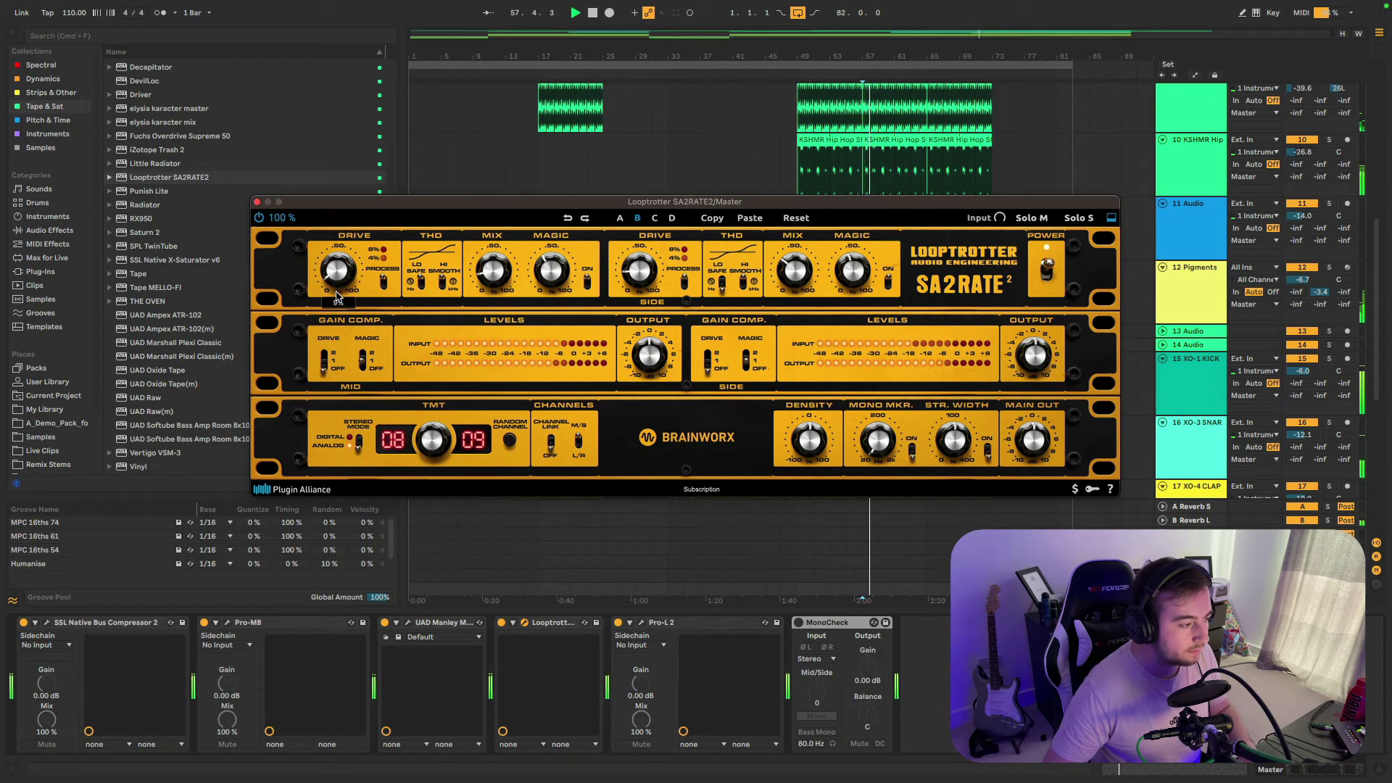
{"action": "left_click", "coordinate": [260, 217]}
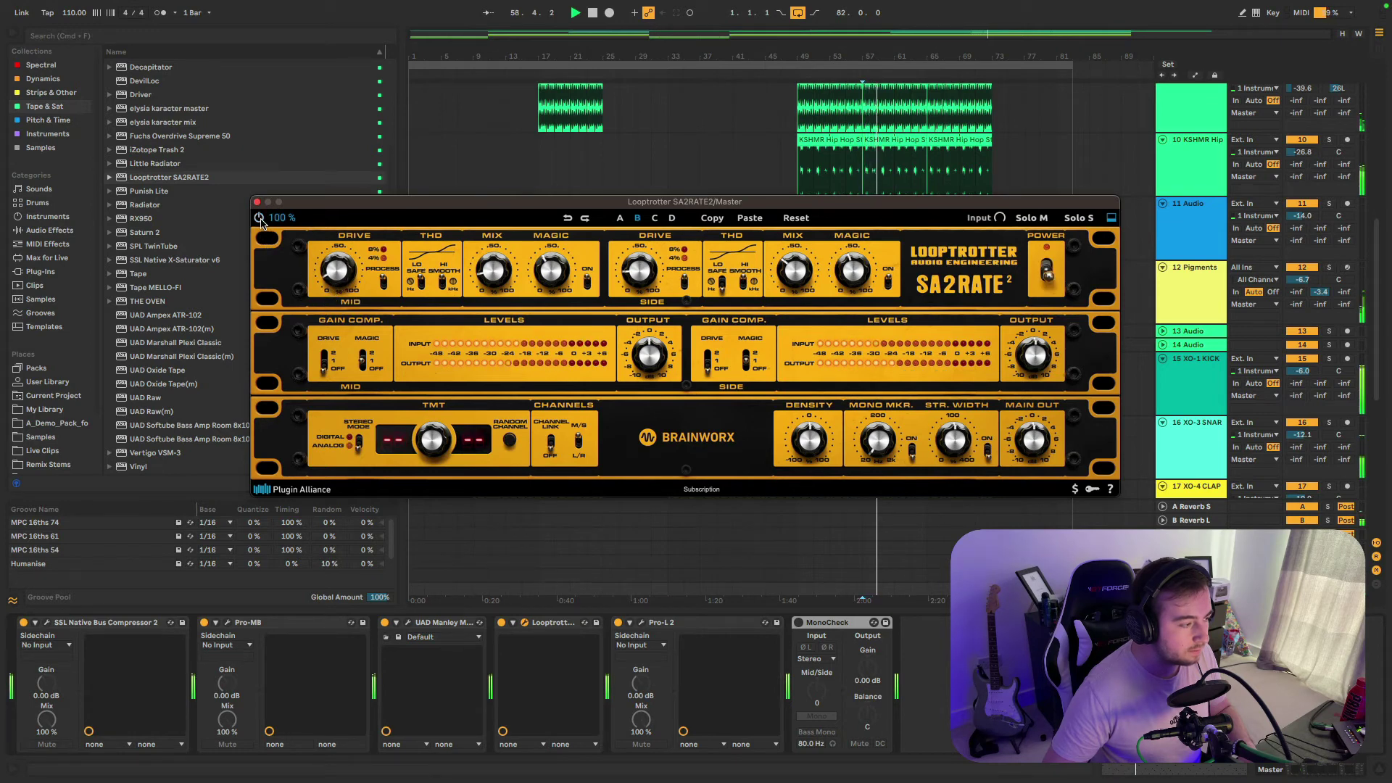
{"action": "left_click", "coordinate": [259, 217]}
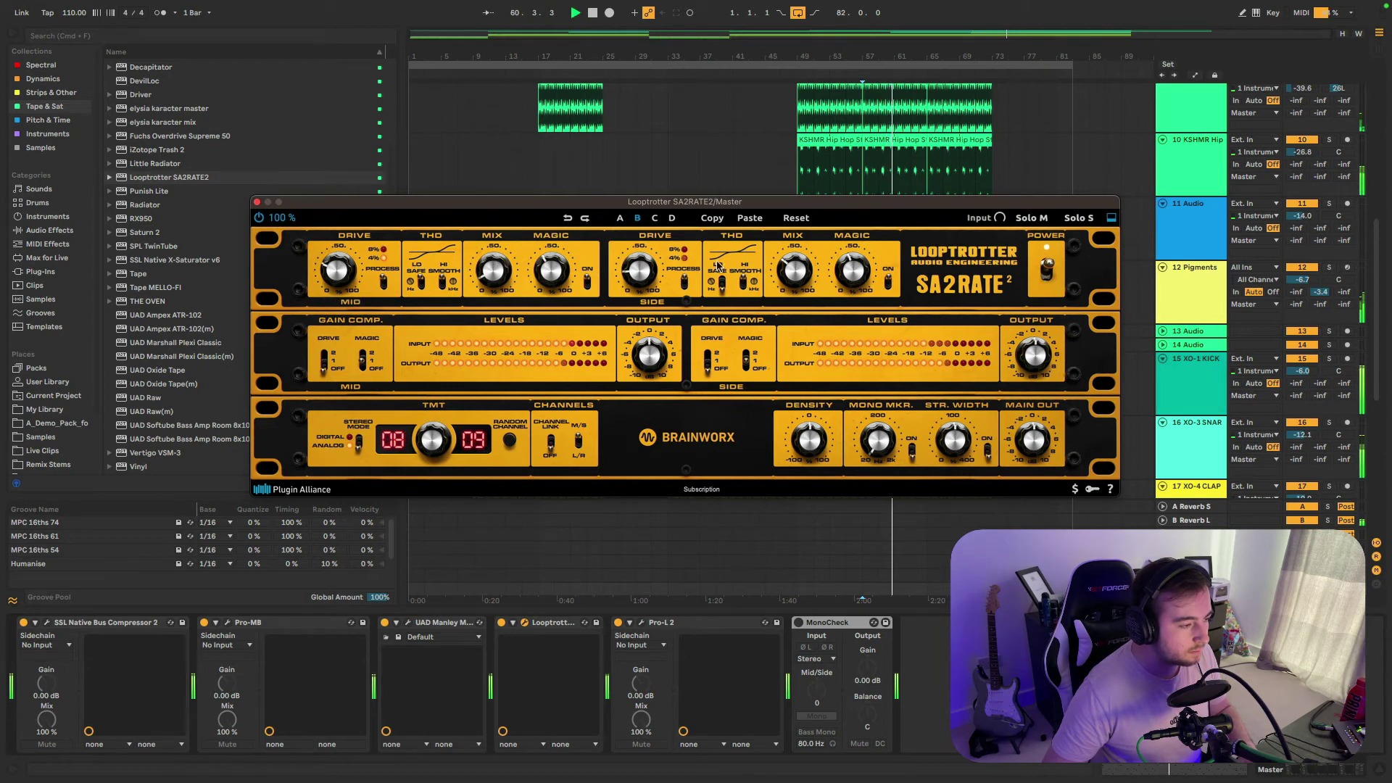
{"action": "left_click", "coordinate": [260, 218]}
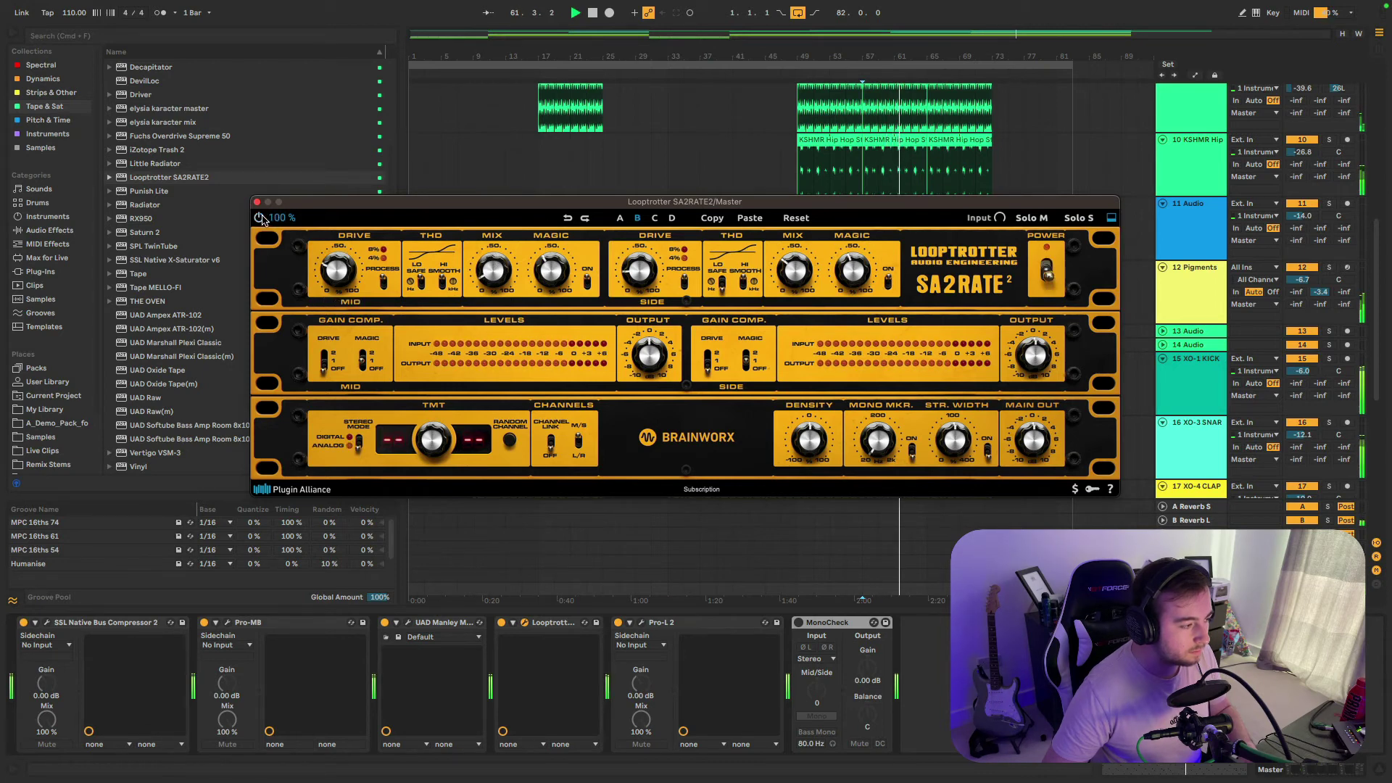
{"action": "left_click", "coordinate": [260, 217]}
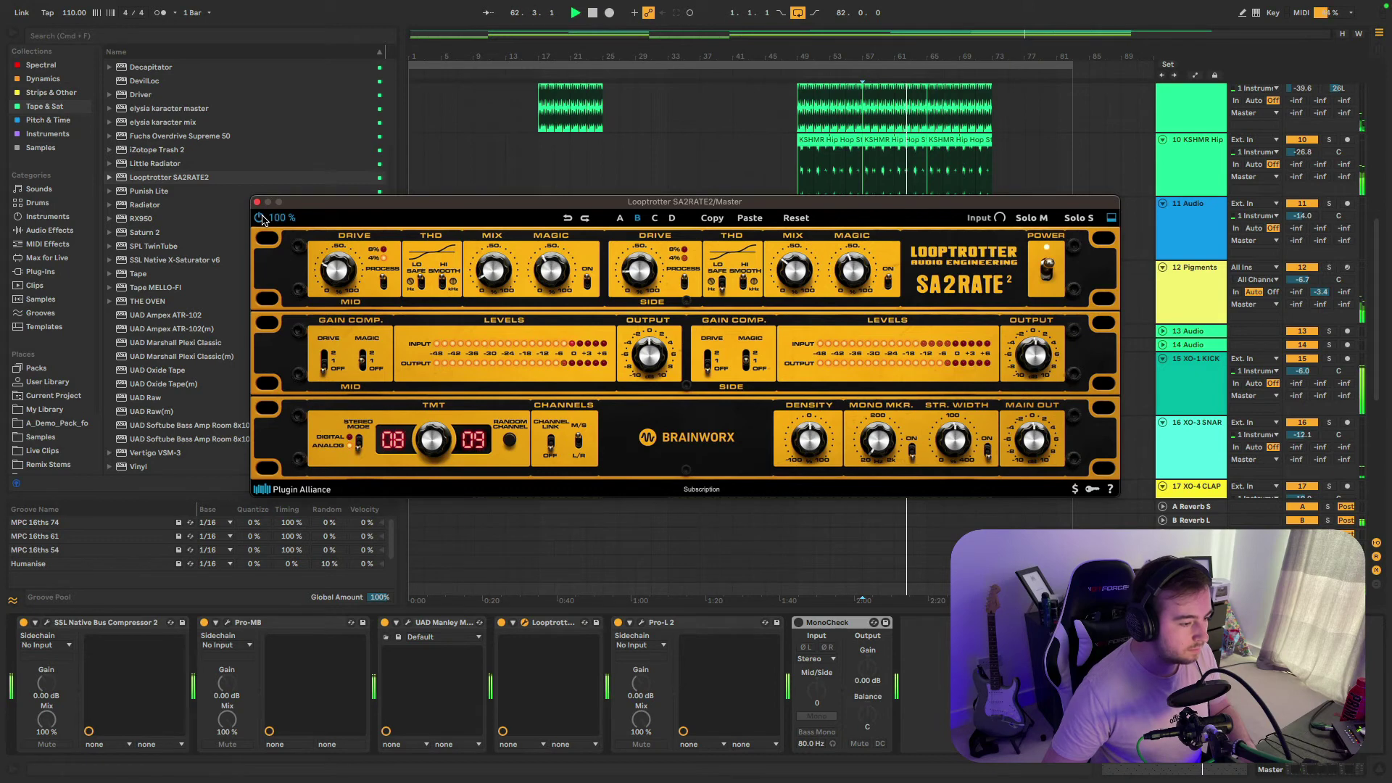
{"action": "left_click", "coordinate": [260, 217]}
{"action": "left_click", "coordinate": [260, 217]}
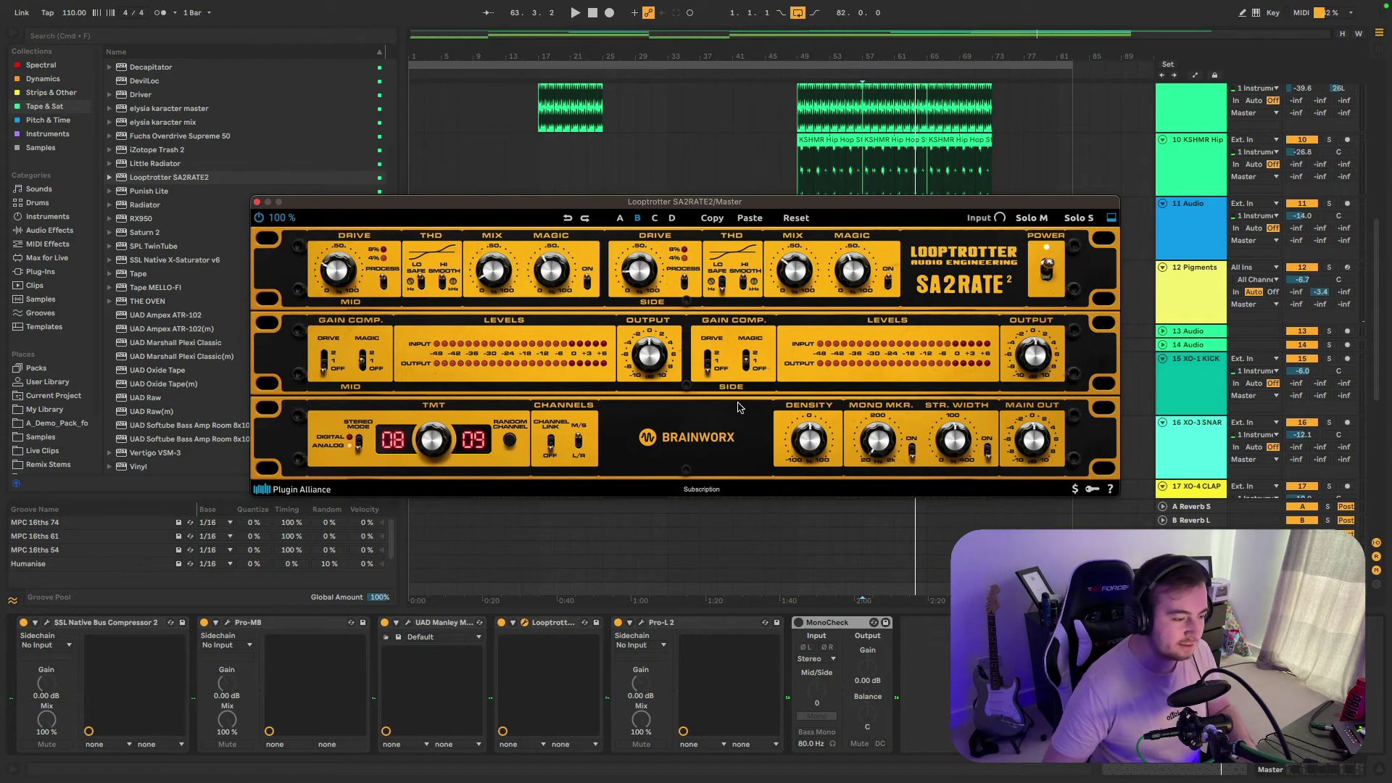
- Lower the Density while replaying the master from bar 57, and compare the result with SA2RATE2 bypassed
{"action": "key", "text": "space"}
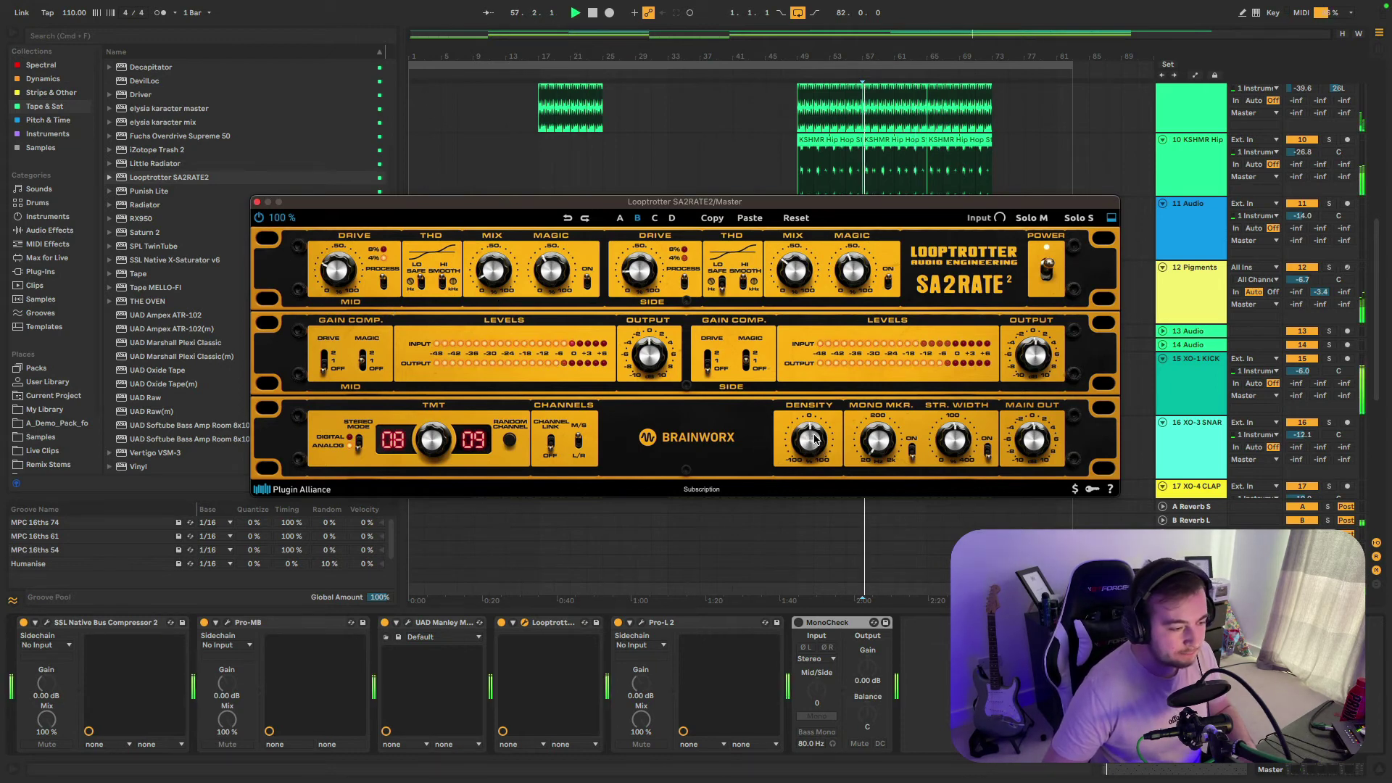
{"action": "left_click_drag", "start_coordinate": [818, 451], "coordinate": [813, 455]}
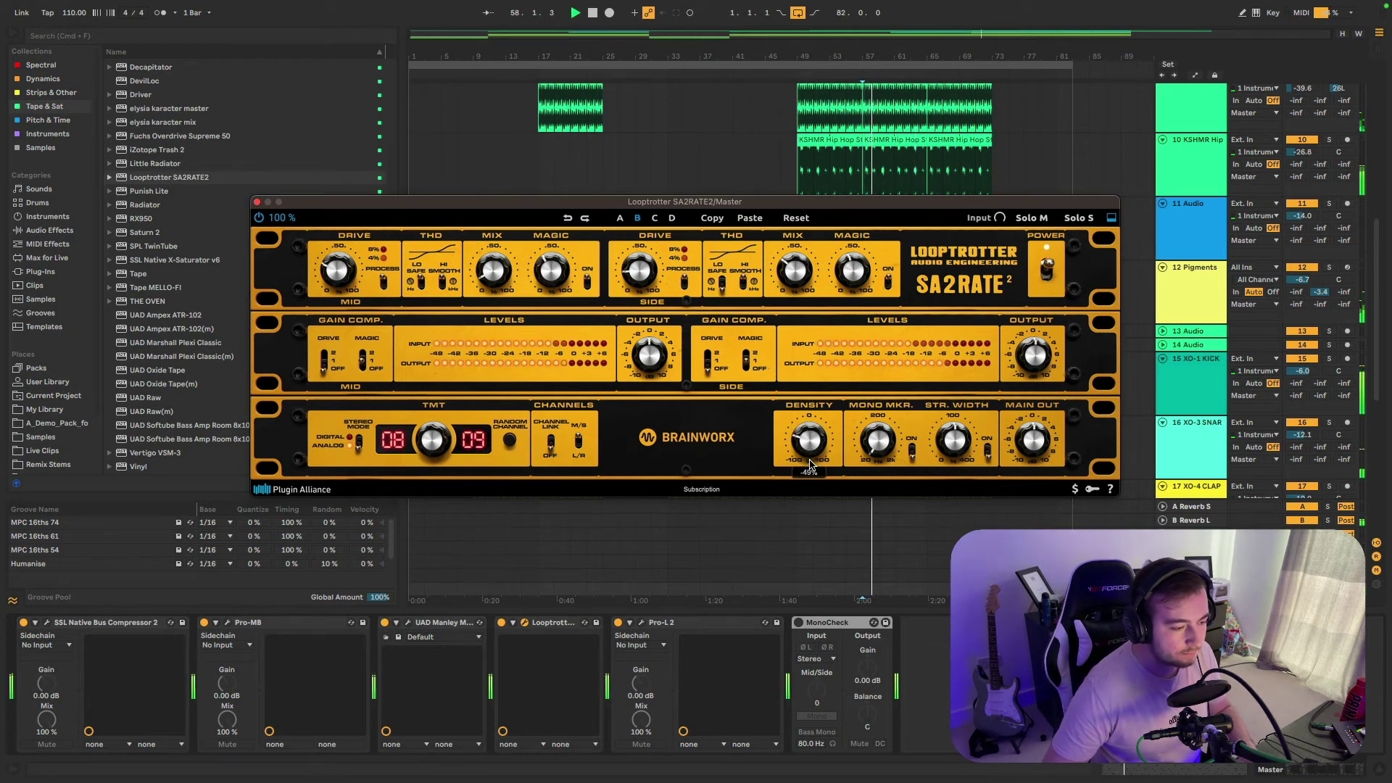
{"action": "left_click", "coordinate": [259, 218]}
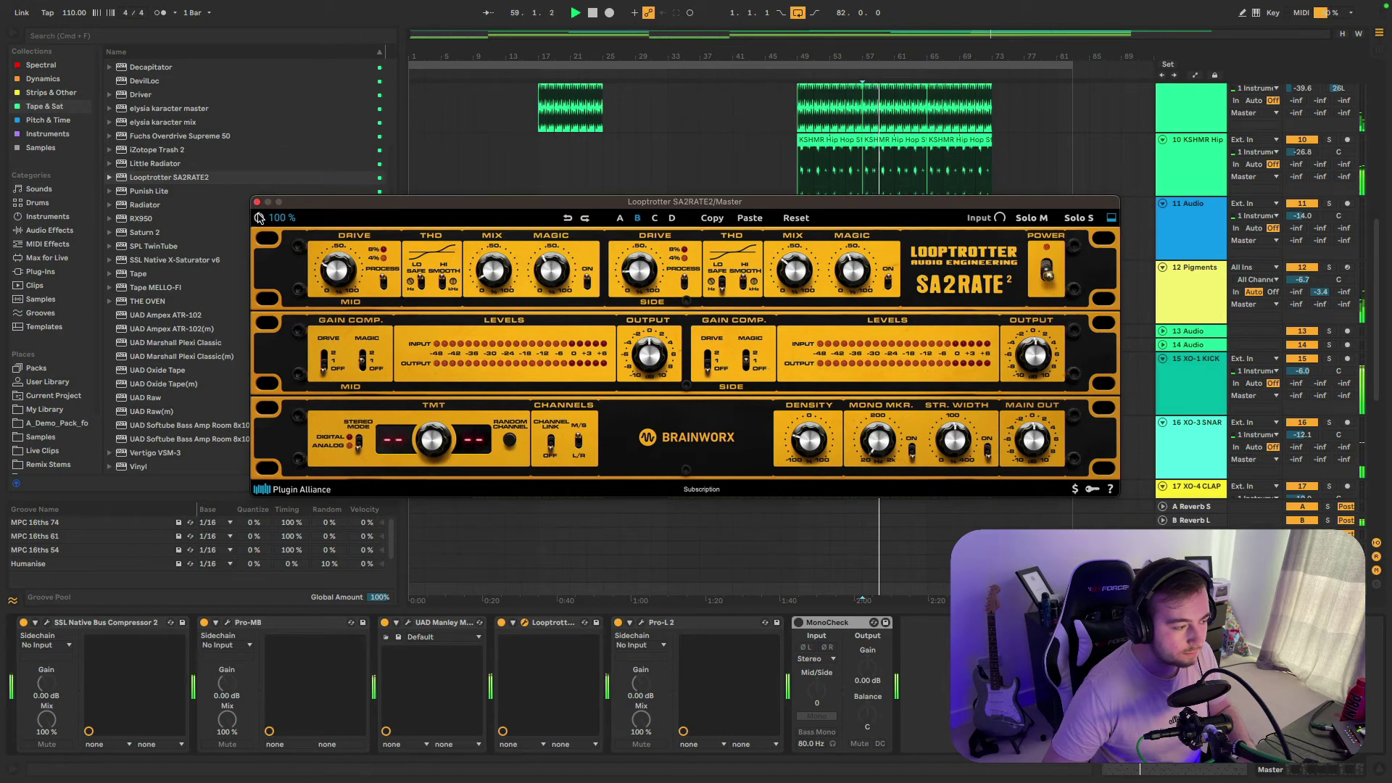
{"action": "left_click", "coordinate": [259, 218]}
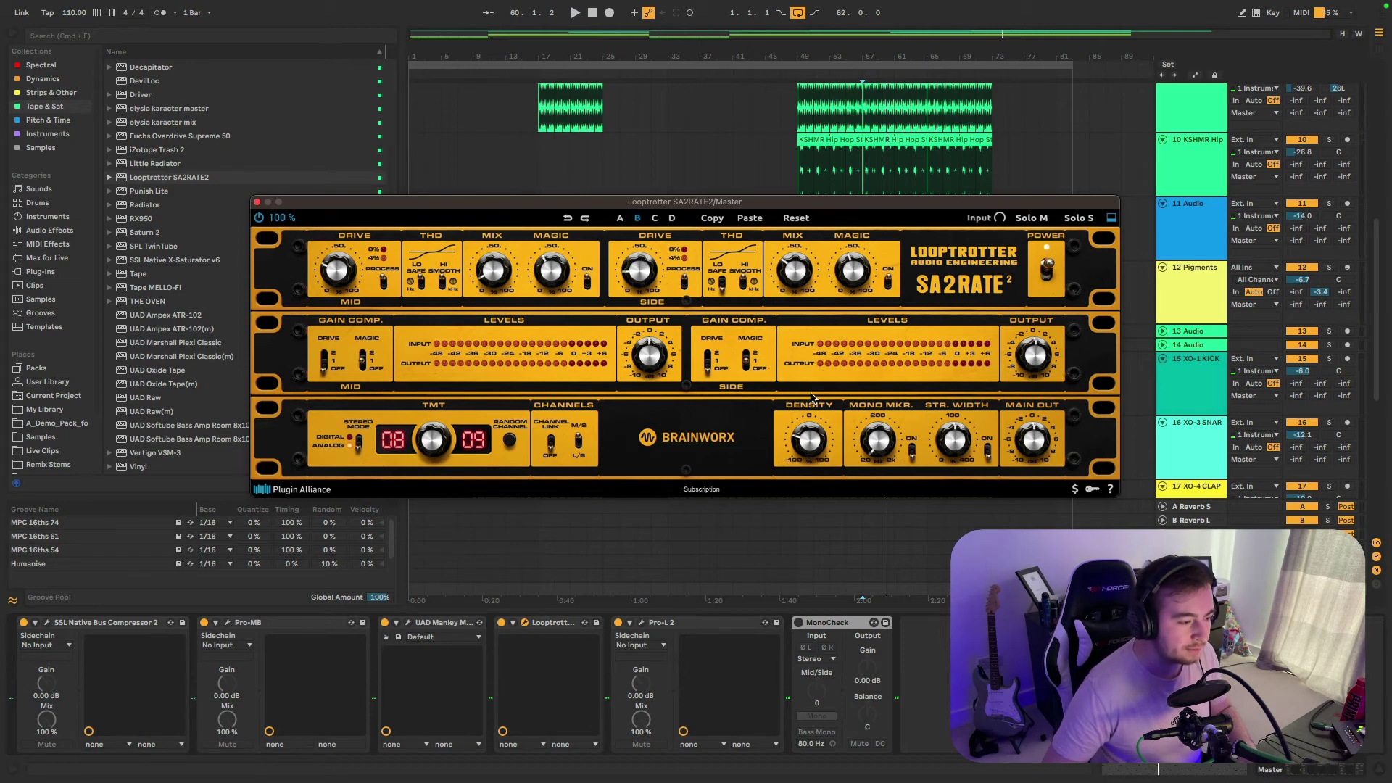
- Readjust the Density upwards, replay the master from bar 57 and compare it with SA2RATE2 bypassed
{"action": "mouse_move", "coordinate": [815, 441]}
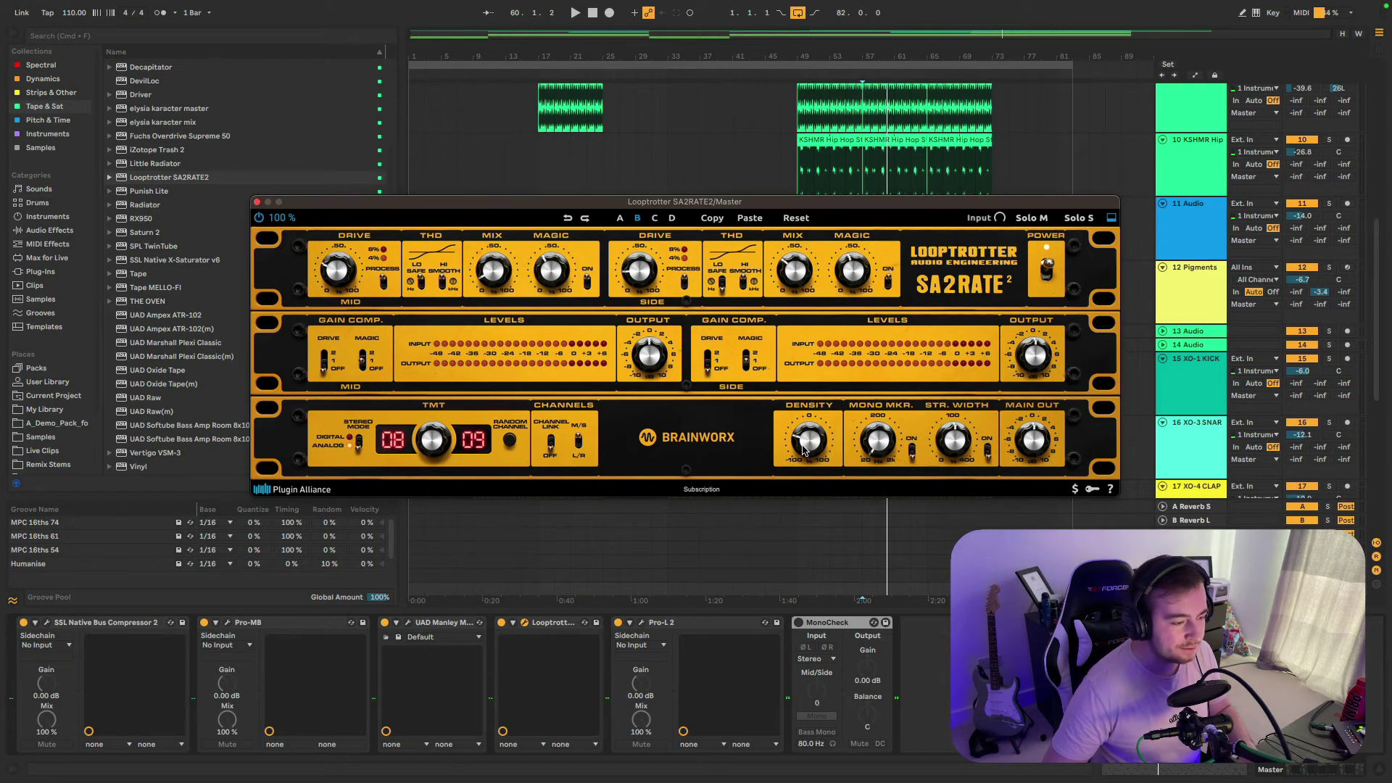
{"action": "mouse_move", "coordinate": [803, 451]}
{"action": "left_mouse_down"}
{"action": "mouse_move", "coordinate": [823, 451]}
{"action": "mouse_move", "coordinate": [829, 484]}
{"action": "mouse_move", "coordinate": [844, 398]}
{"action": "mouse_move", "coordinate": [825, 464]}
{"action": "mouse_move", "coordinate": [812, 415]}
{"action": "mouse_move", "coordinate": [808, 441]}
{"action": "left_mouse_up"}
{"action": "key", "text": "space"}
{"action": "left_click", "coordinate": [259, 218]}
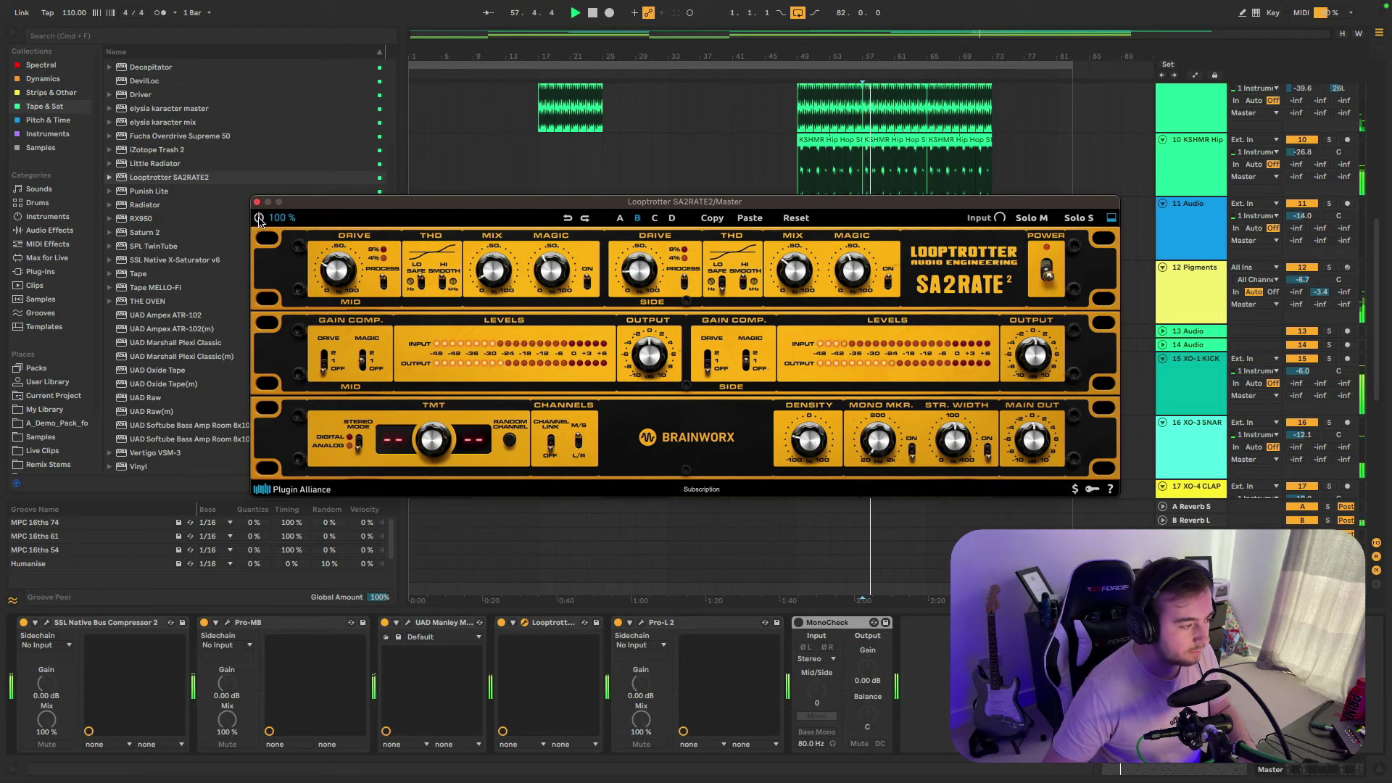
{"action": "left_click", "coordinate": [259, 217]}
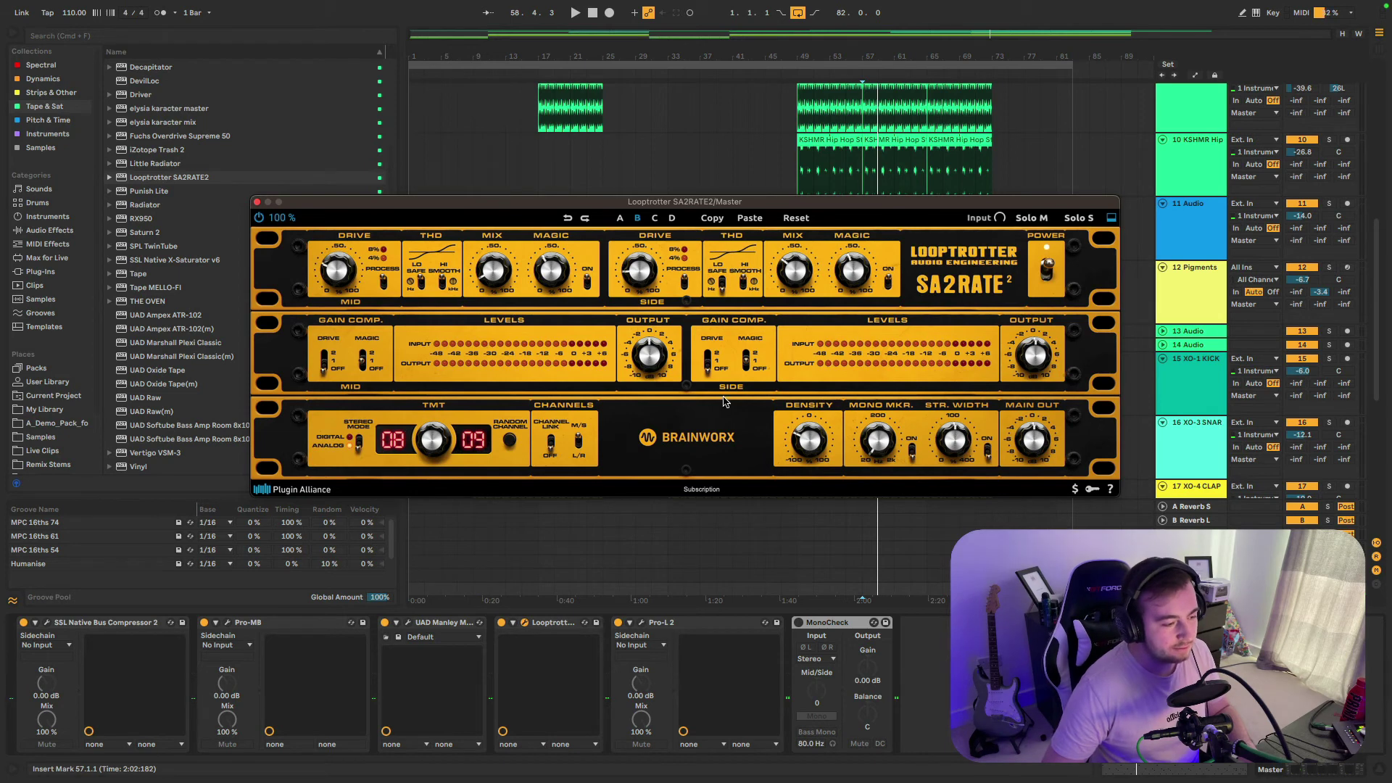
- Replay the master briefly, select the SA2RATE2 device in the master chain and try the Mono Maker around 80 Hz
{"action": "left_click", "coordinate": [718, 431]}
{"action": "left_click", "coordinate": [720, 446]}
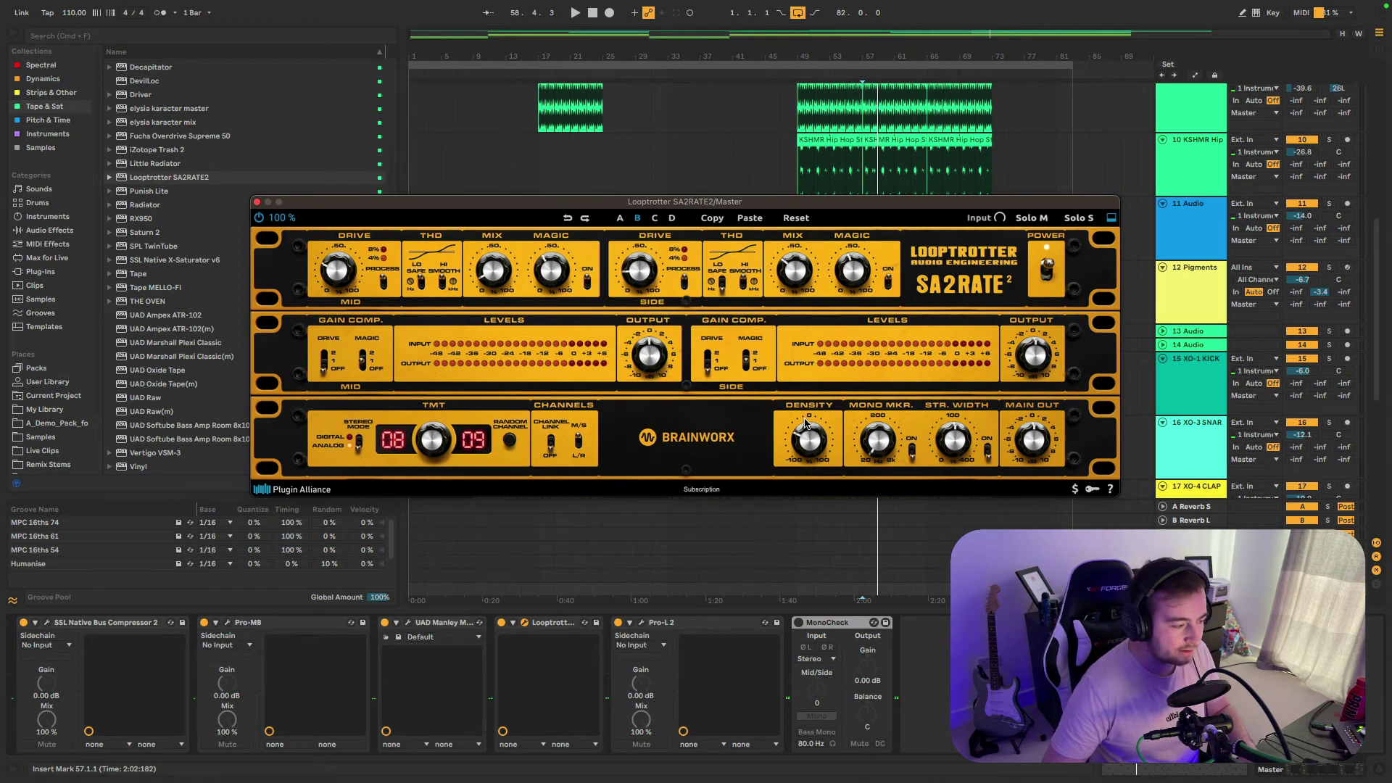
{"action": "key", "text": "space"}
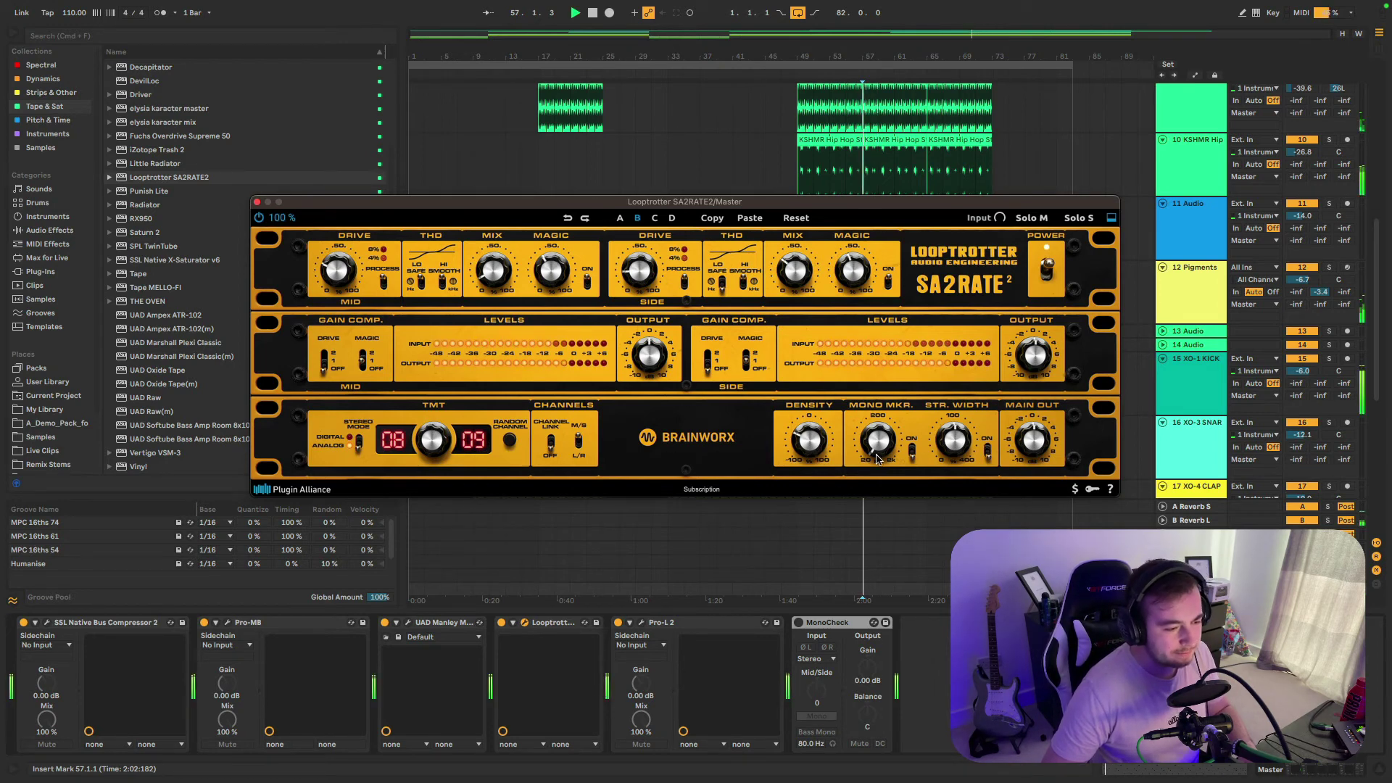
{"action": "left_click", "coordinate": [555, 627]}
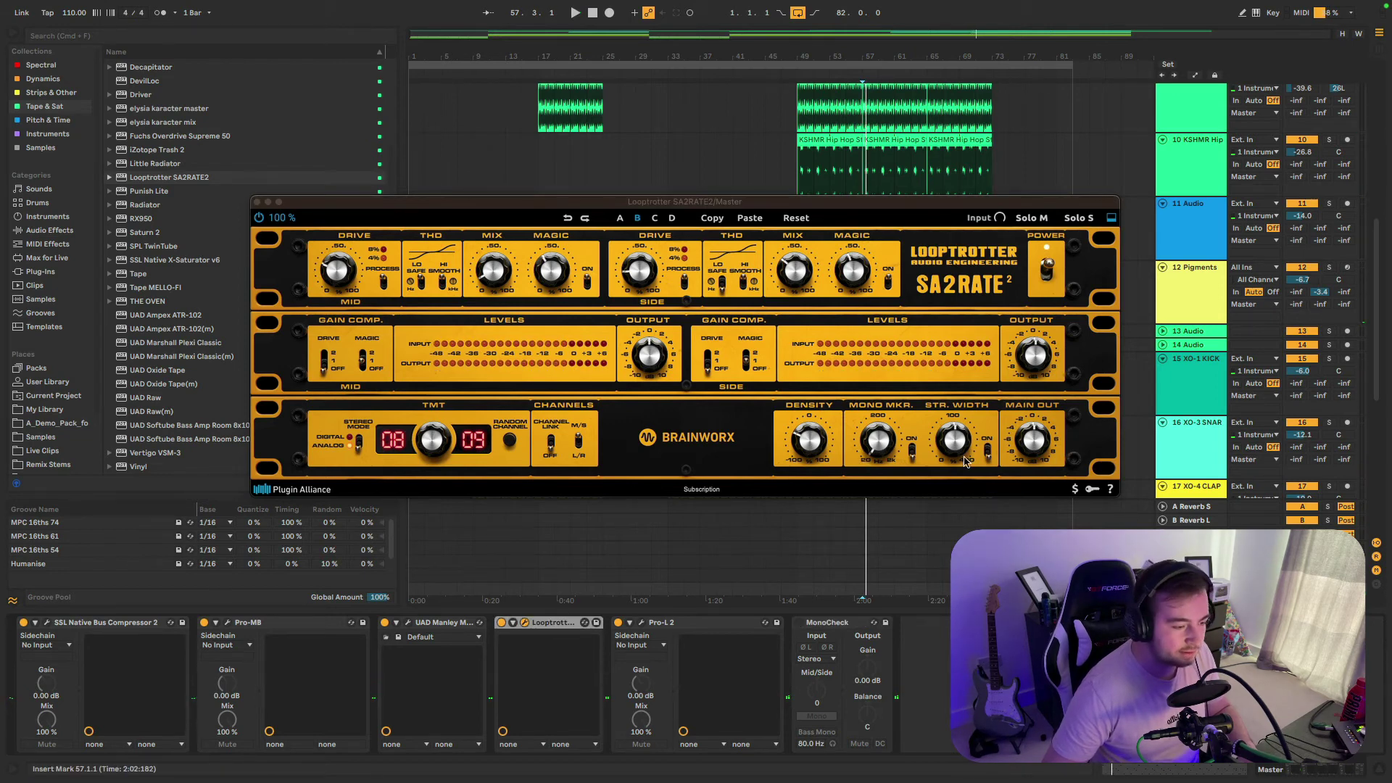
{"action": "left_click", "coordinate": [872, 427]}
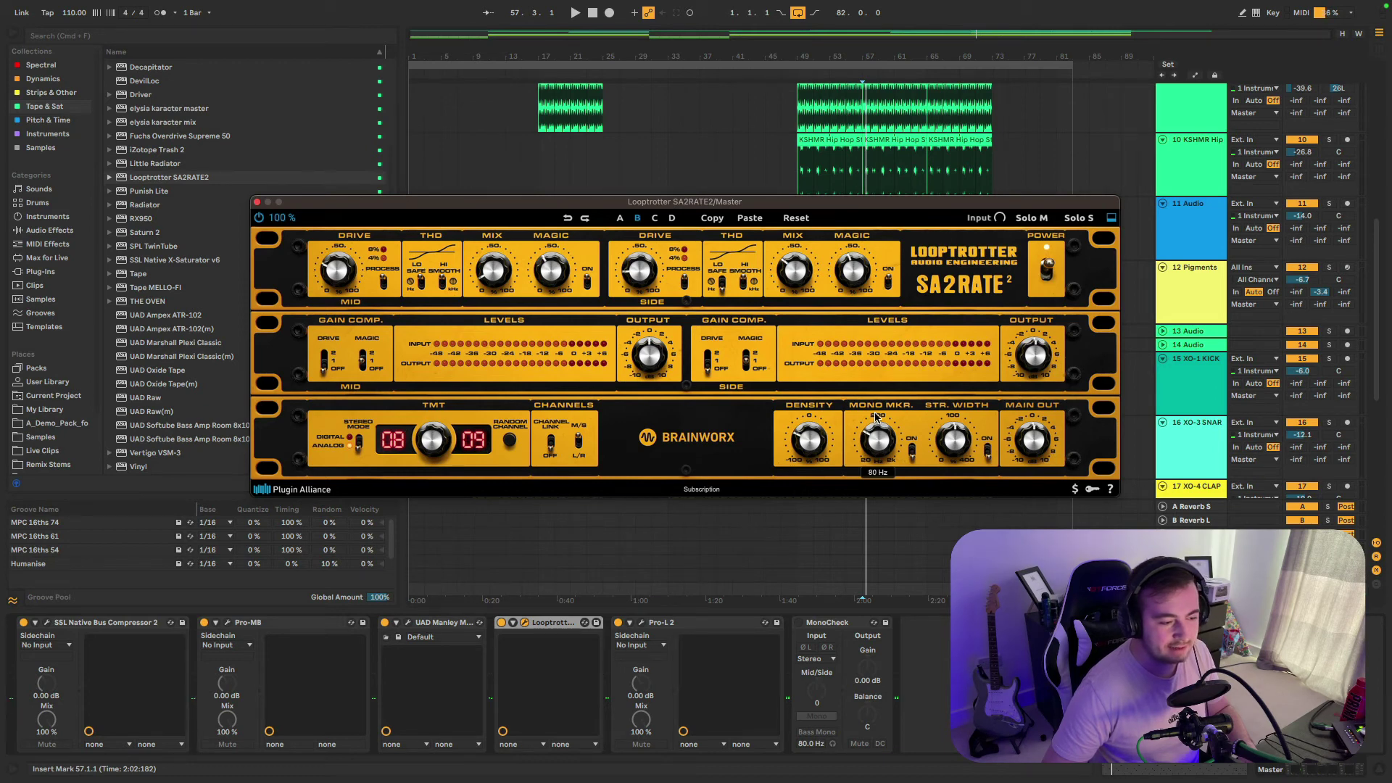
- Compare the master with SA2RATE2 bypassed and active from bar 57, and lower the Mono Maker frequency
{"action": "key", "text": "space"}
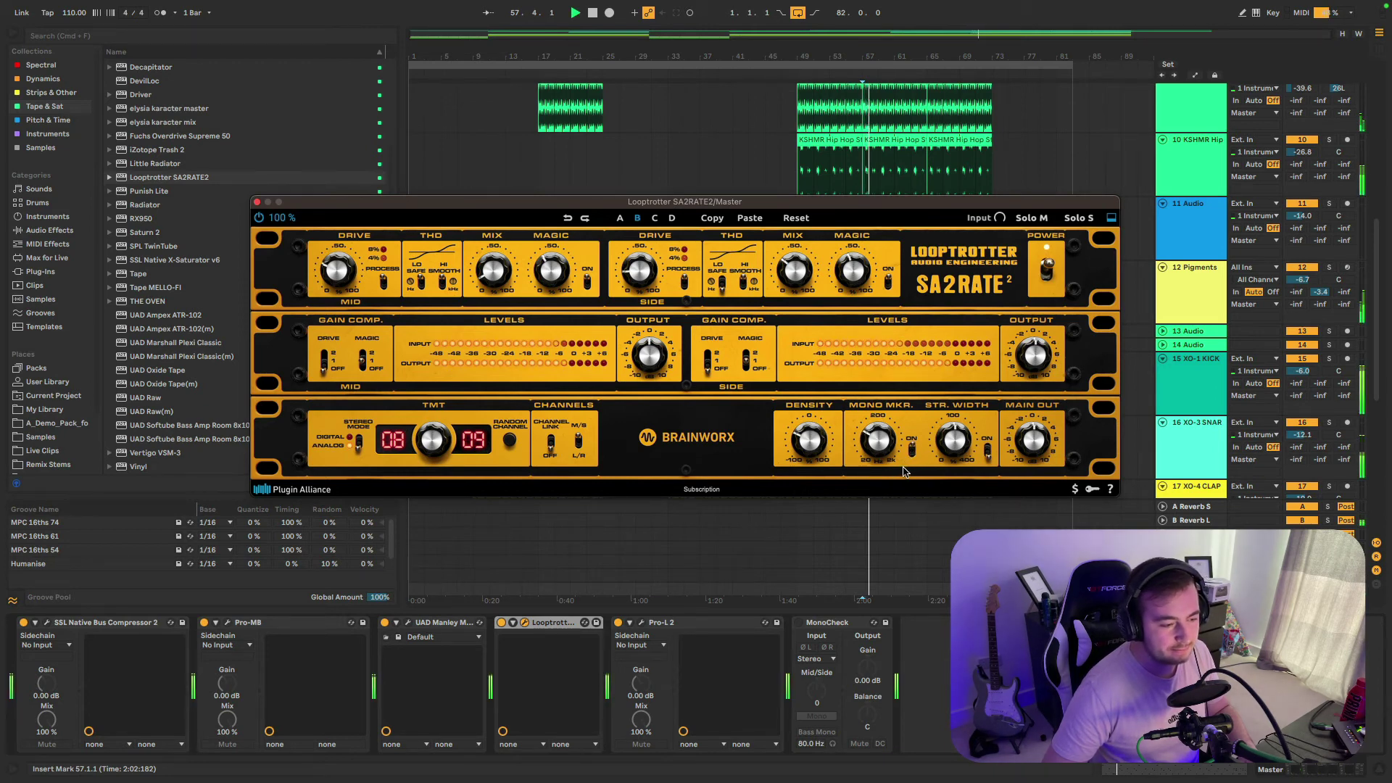
{"action": "left_click", "coordinate": [258, 218]}
{"action": "left_click", "coordinate": [258, 218]}
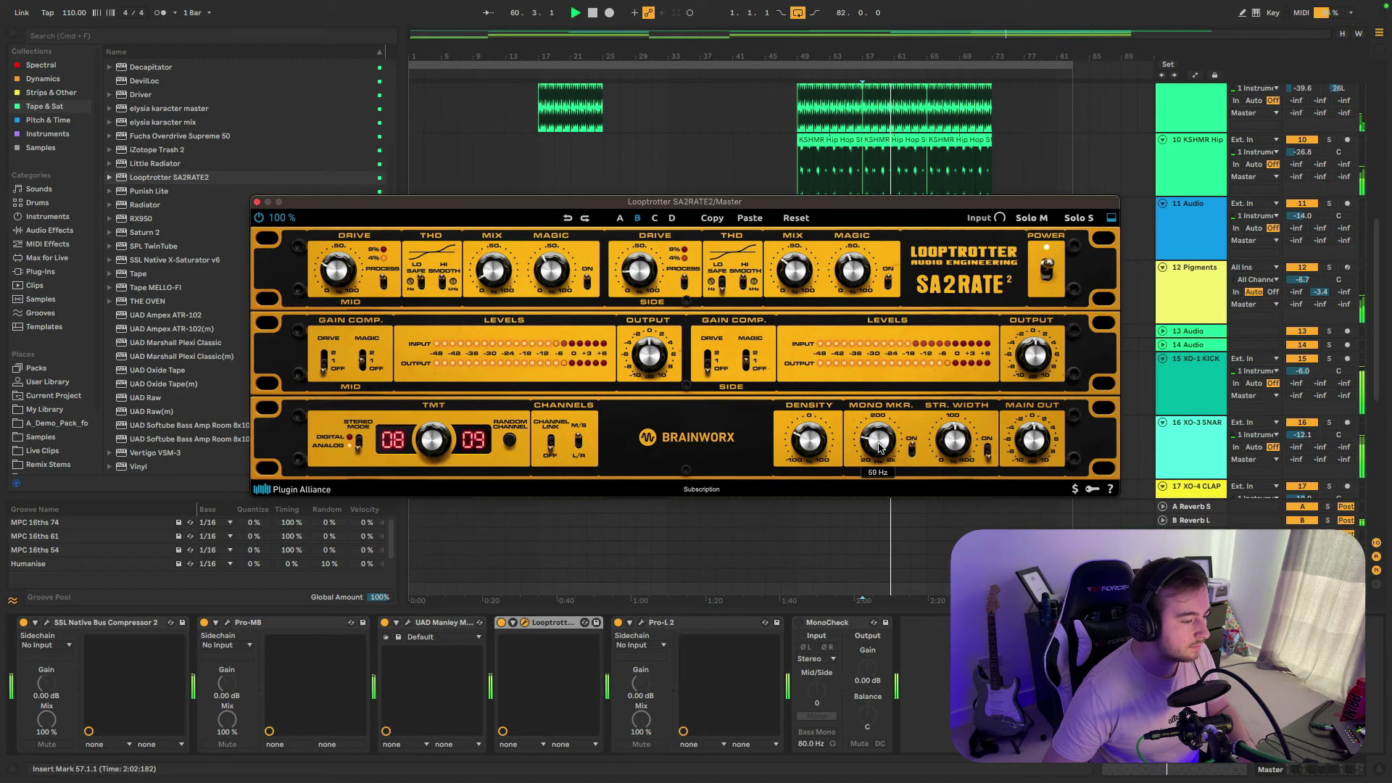
{"action": "scroll", "coordinate": [878, 440], "scroll_direction": "down", "scroll_amount": 3}
{"action": "scroll", "coordinate": [880, 447], "scroll_direction": "down", "scroll_amount": 1}
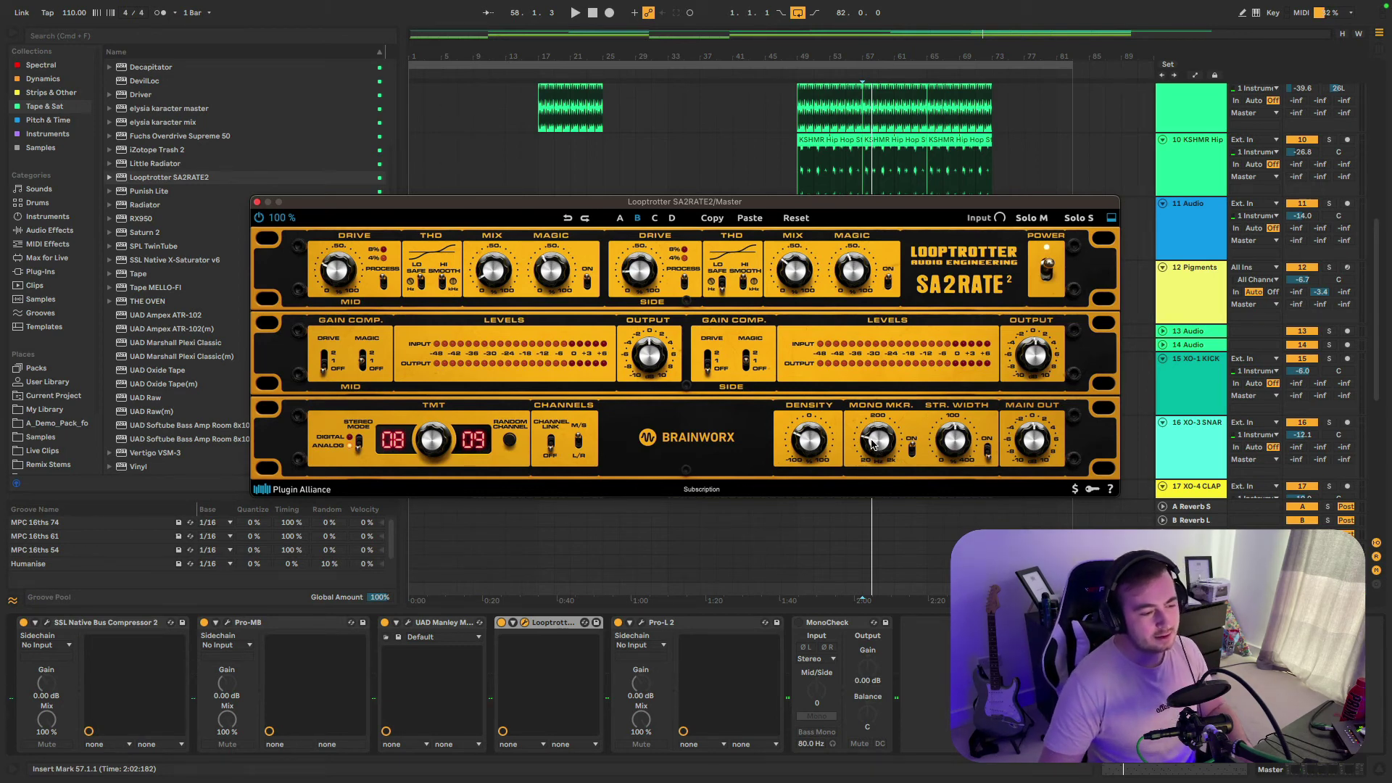
- Turn on mono monitoring in MonoCheck, replay from bar 57 and try the Stereo Width up to 400%
{"action": "key", "text": "m"}
{"action": "key", "text": "space"}
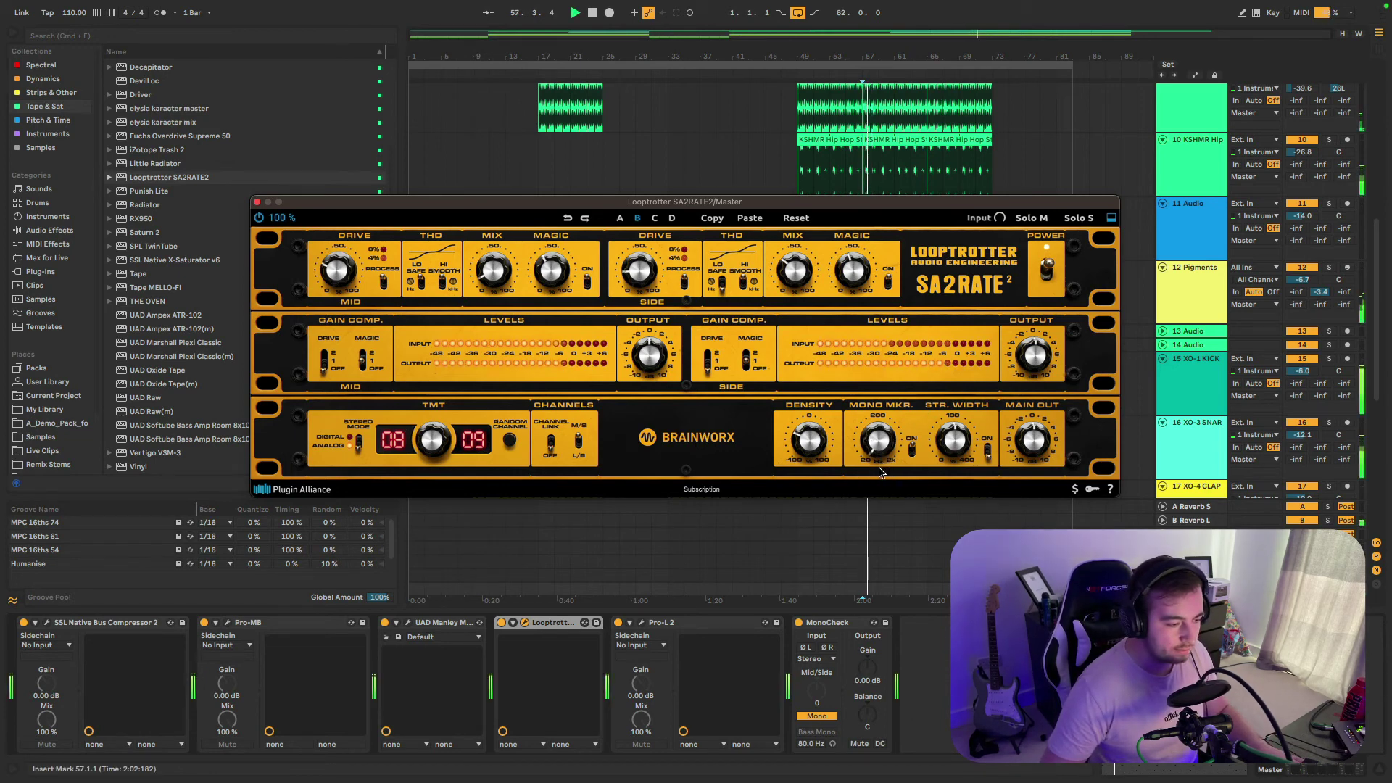
{"action": "mouse_move", "coordinate": [954, 442]}
{"action": "left_mouse_down"}
{"action": "mouse_move", "coordinate": [983, 413]}
{"action": "mouse_move", "coordinate": [942, 444]}
{"action": "left_mouse_up"}
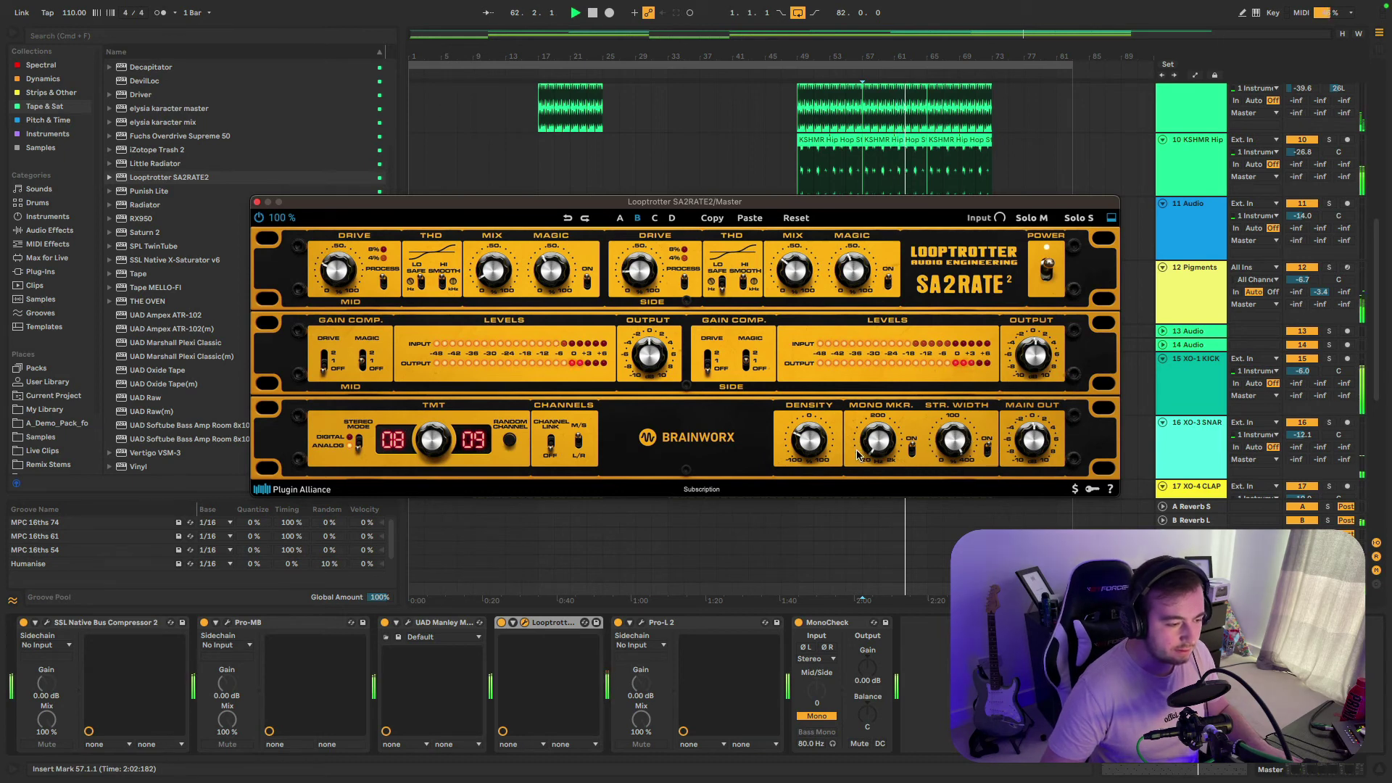
{"action": "left_click_drag", "start_coordinate": [951, 465], "coordinate": [983, 439]}
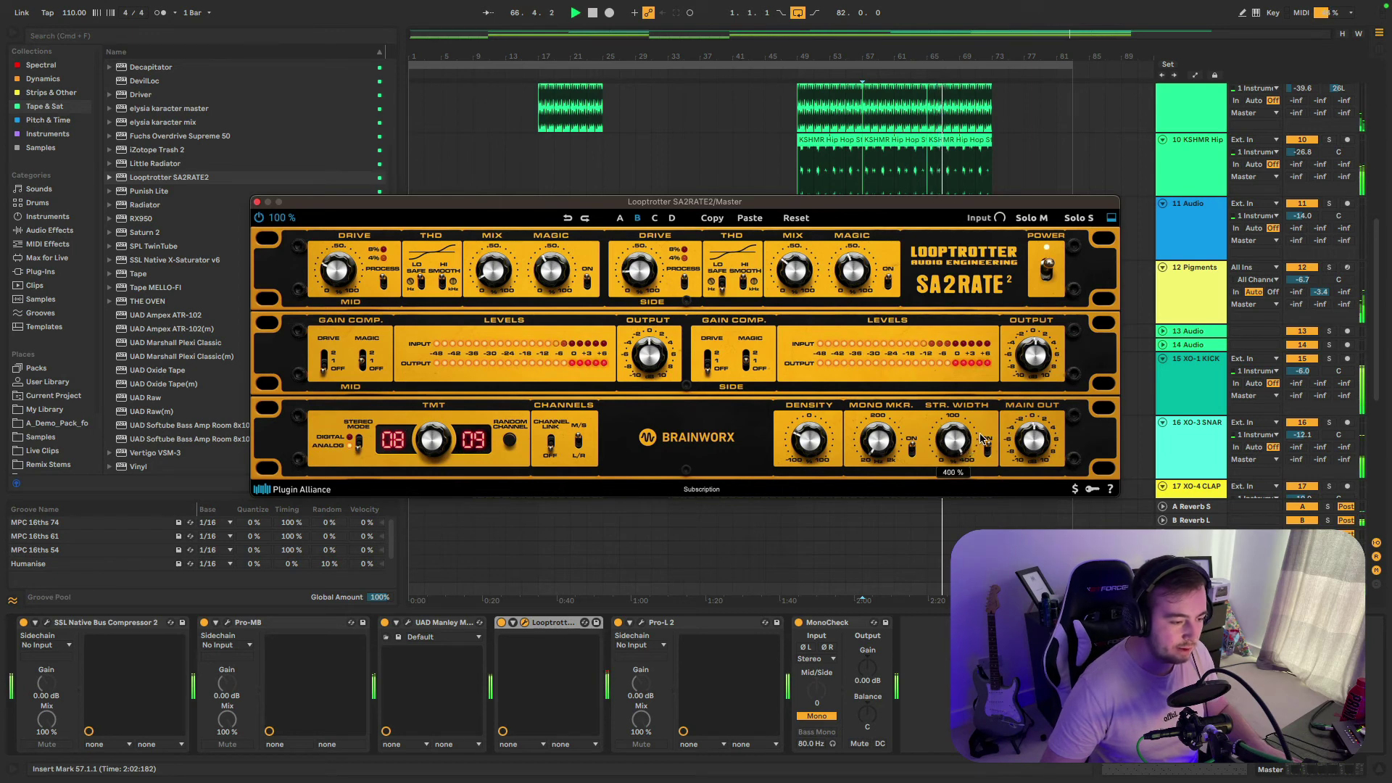
- Raise the Mono Maker through about 68 Hz and reduce the Stereo Width while monitoring the master in mono
{"action": "mouse_move", "coordinate": [888, 426]}
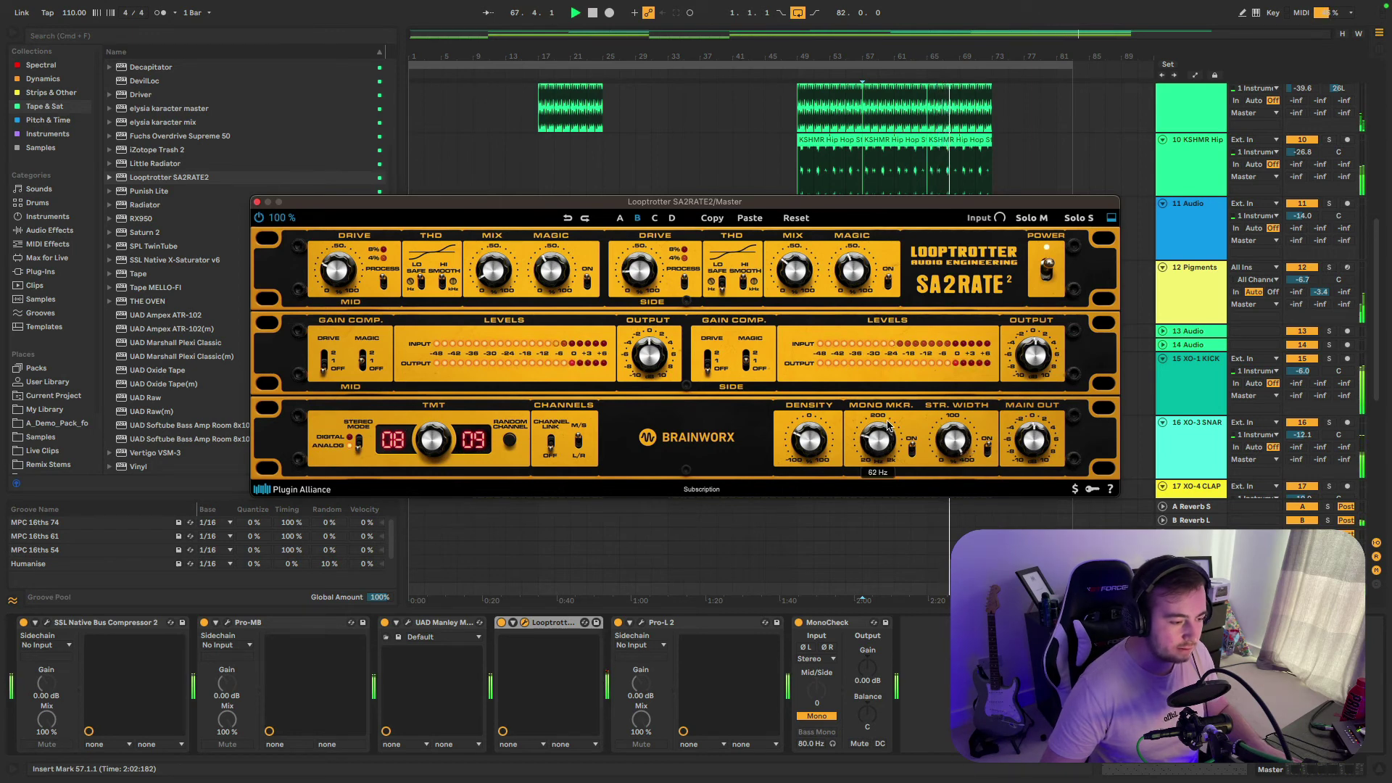
{"action": "left_click_drag", "start_coordinate": [888, 426], "coordinate": [889, 423]}
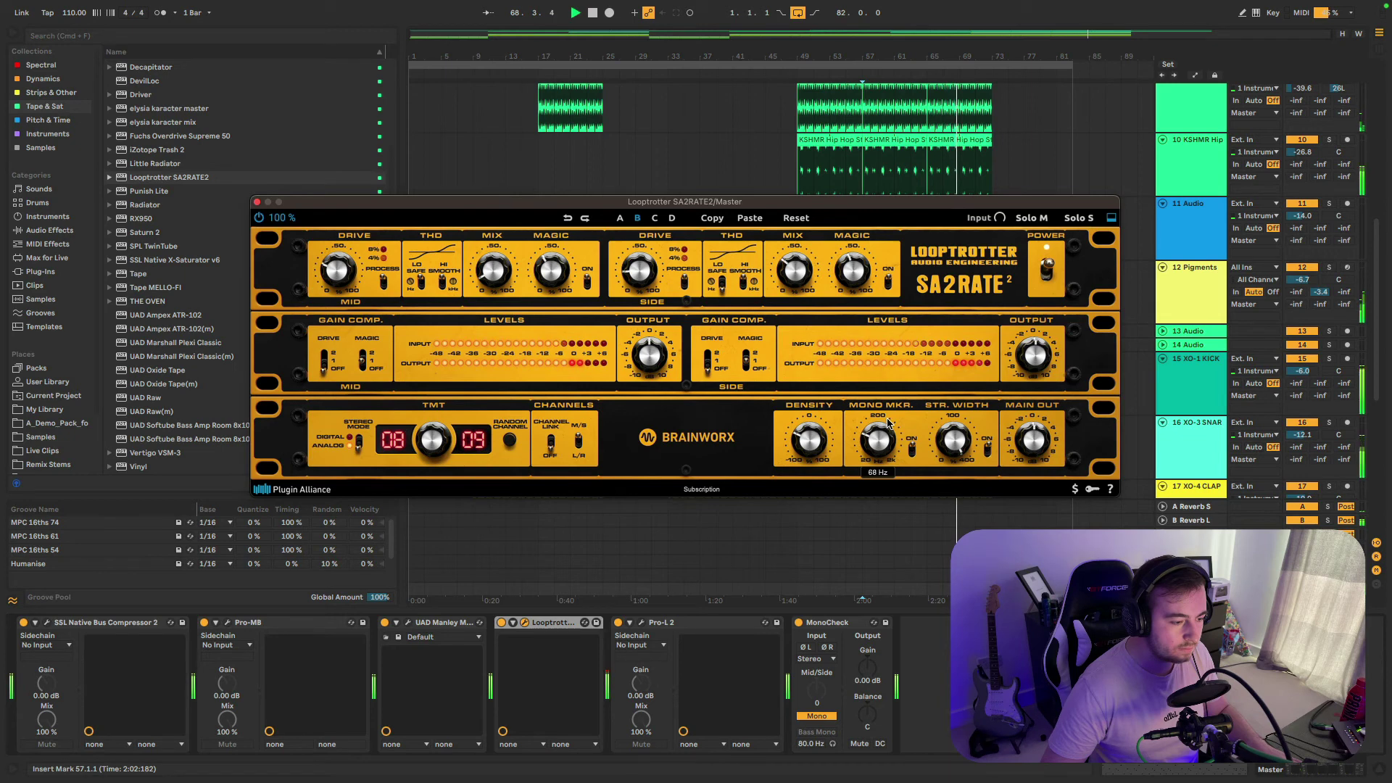
{"action": "scroll", "coordinate": [886, 425], "scroll_direction": "up", "scroll_amount": 2}
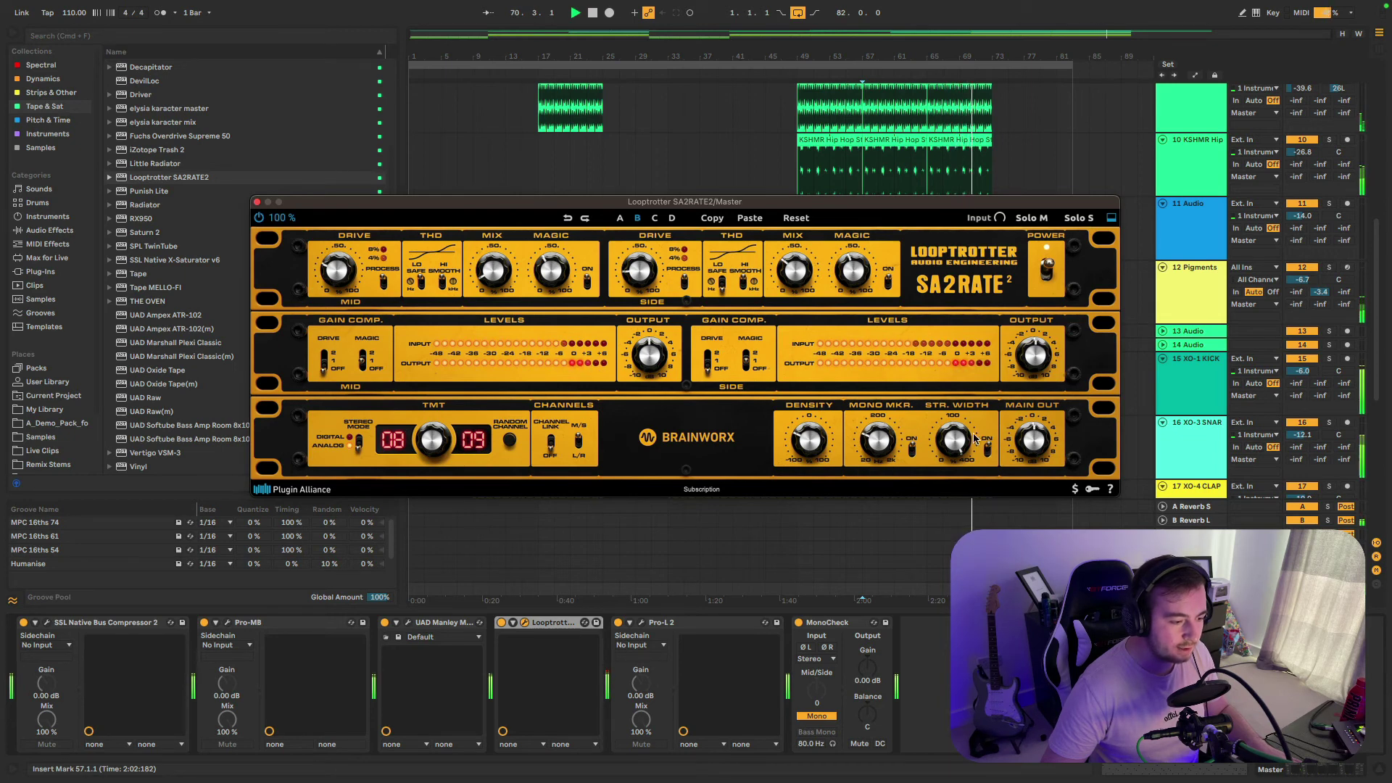
{"action": "left_click_drag", "start_coordinate": [954, 438], "coordinate": [957, 473]}
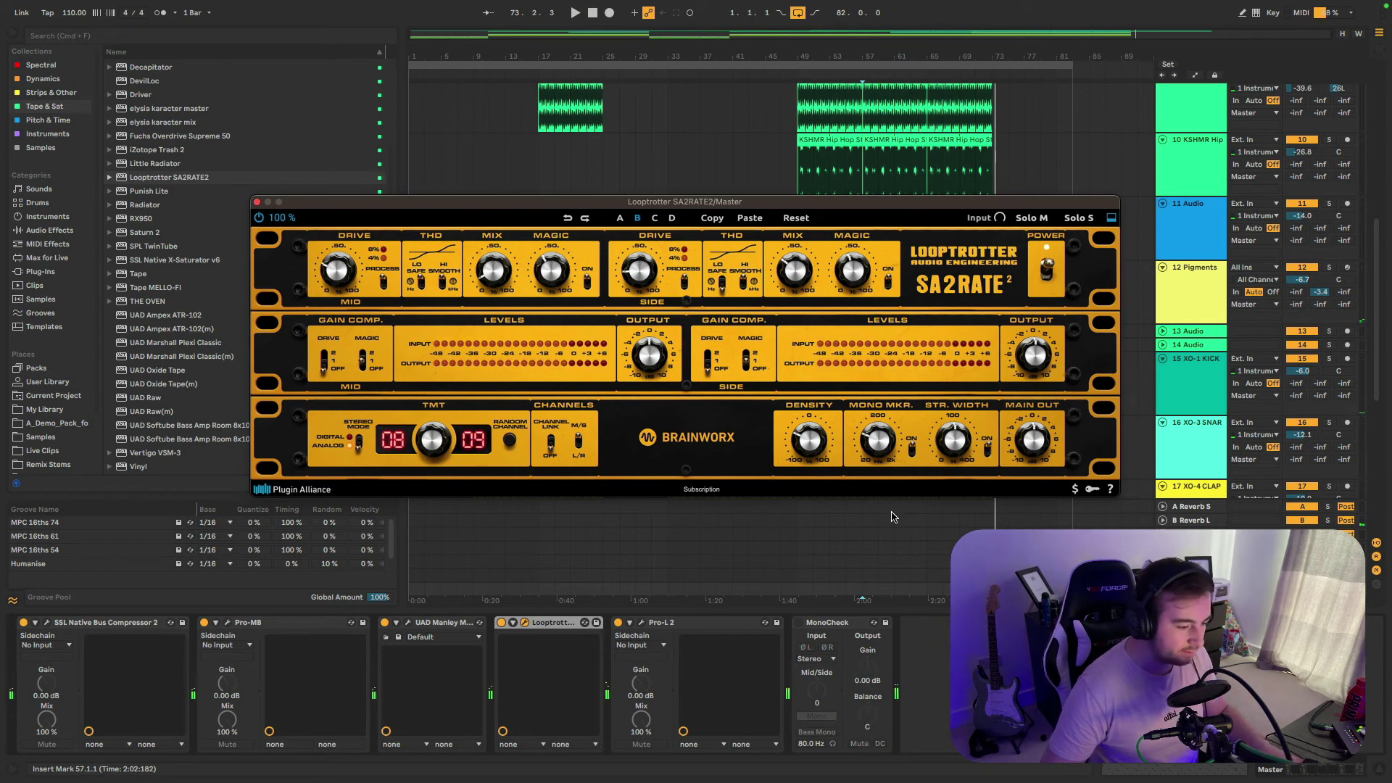
- Play the master from bar 57, fine-tune the Stereo Width in SA2RATE2 and close the plugin window
{"action": "key", "text": "space"}
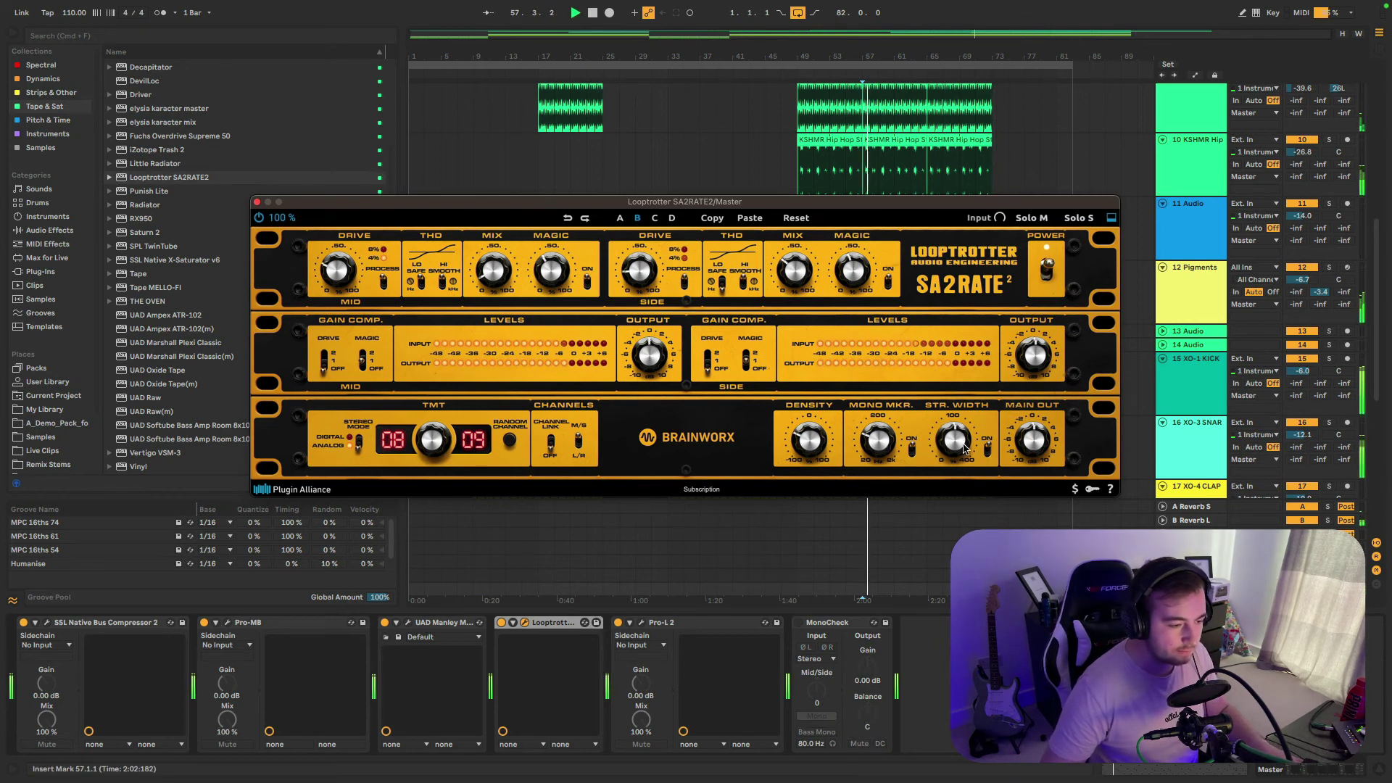
{"action": "left_click_drag", "start_coordinate": [958, 443], "coordinate": [962, 446]}
{"action": "left_click_drag", "start_coordinate": [962, 445], "coordinate": [966, 448]}
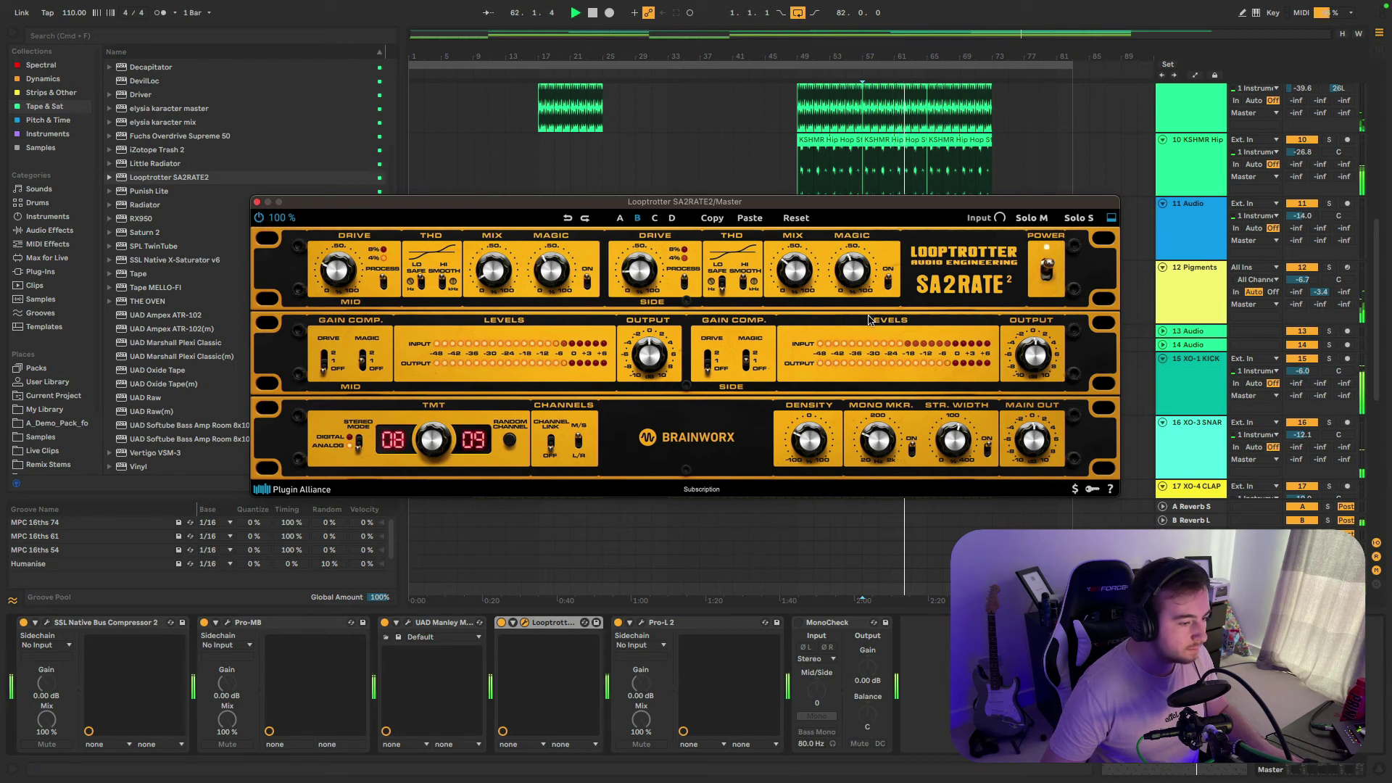
{"action": "left_click", "coordinate": [255, 203]}
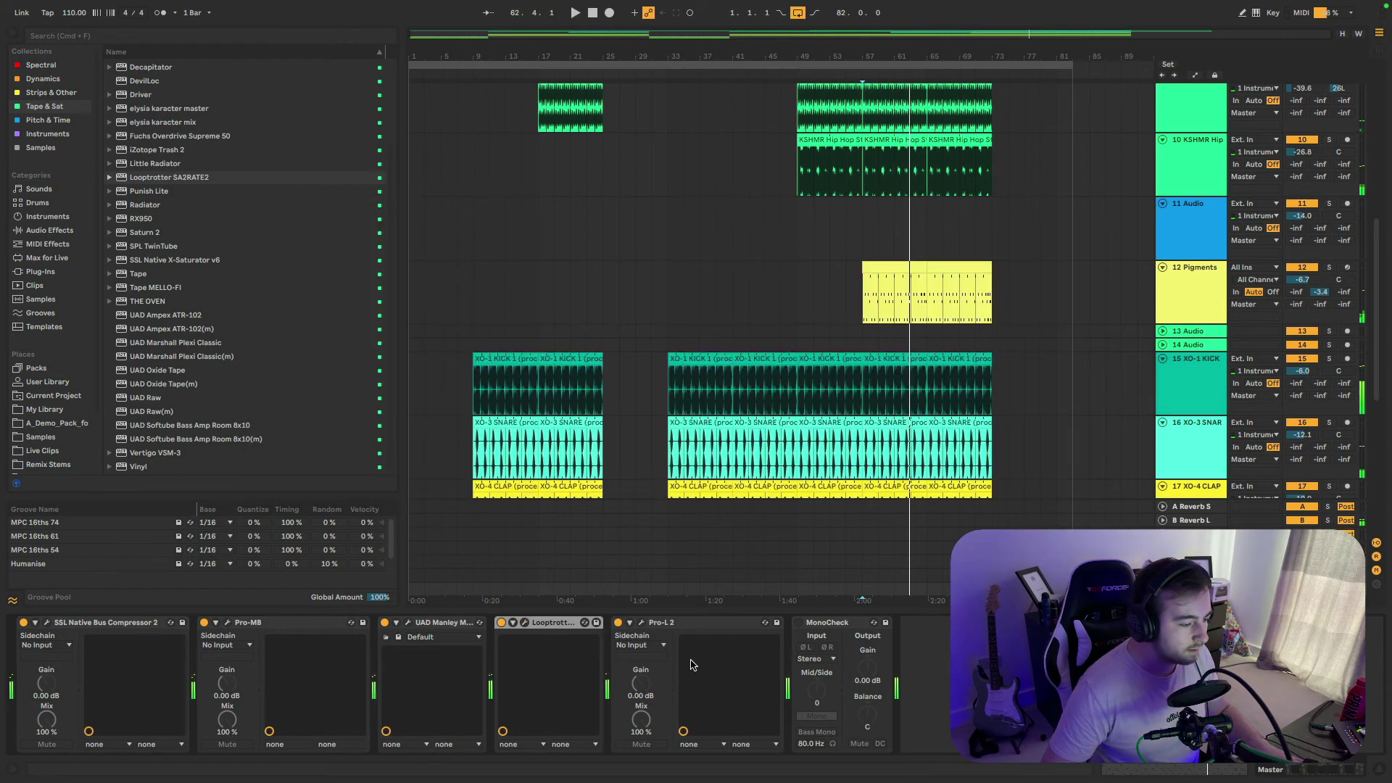
- Open the Pro-L 2 limiter on the master, lower its gain to +3.2 and check the limiting in repeated playback
{"action": "left_click", "coordinate": [870, 566]}
{"action": "left_click", "coordinate": [641, 622]}
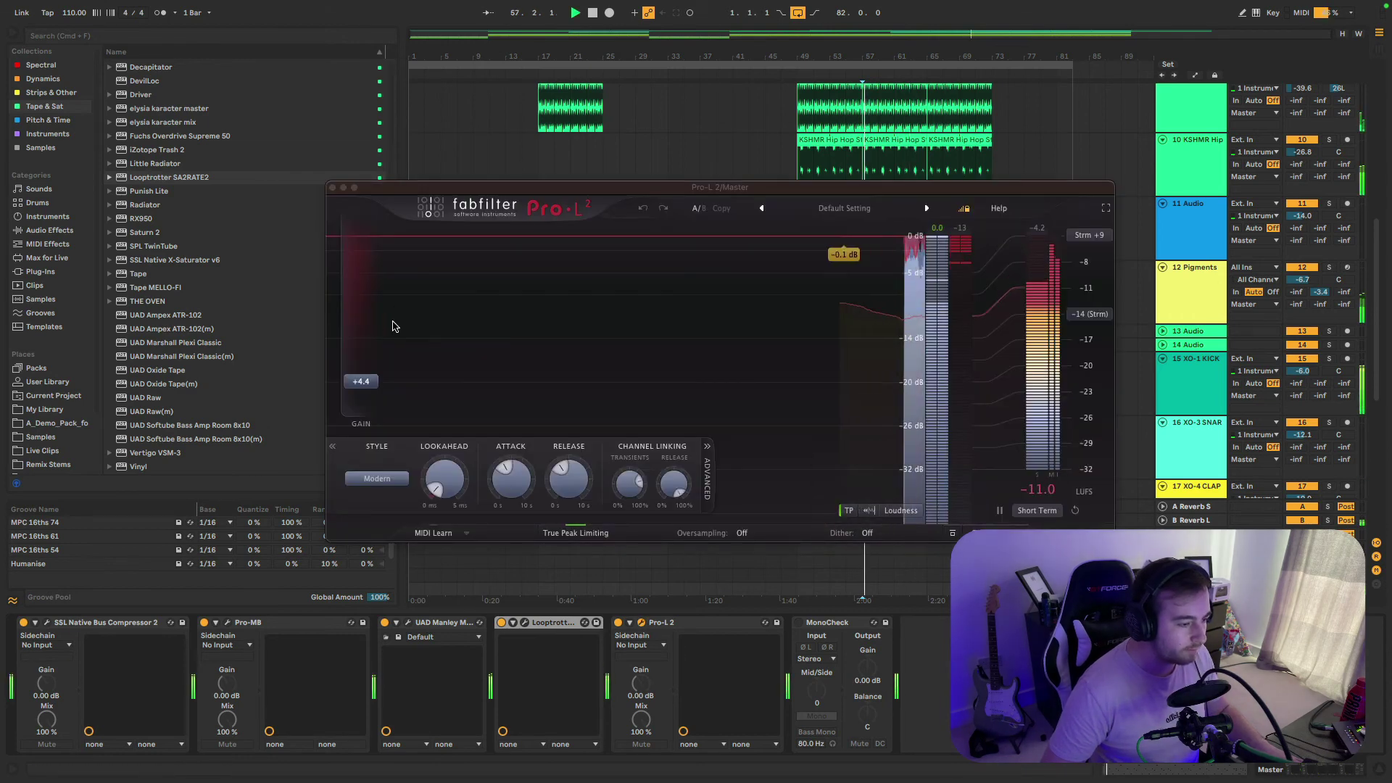
{"action": "left_click_drag", "start_coordinate": [361, 381], "coordinate": [360, 391]}
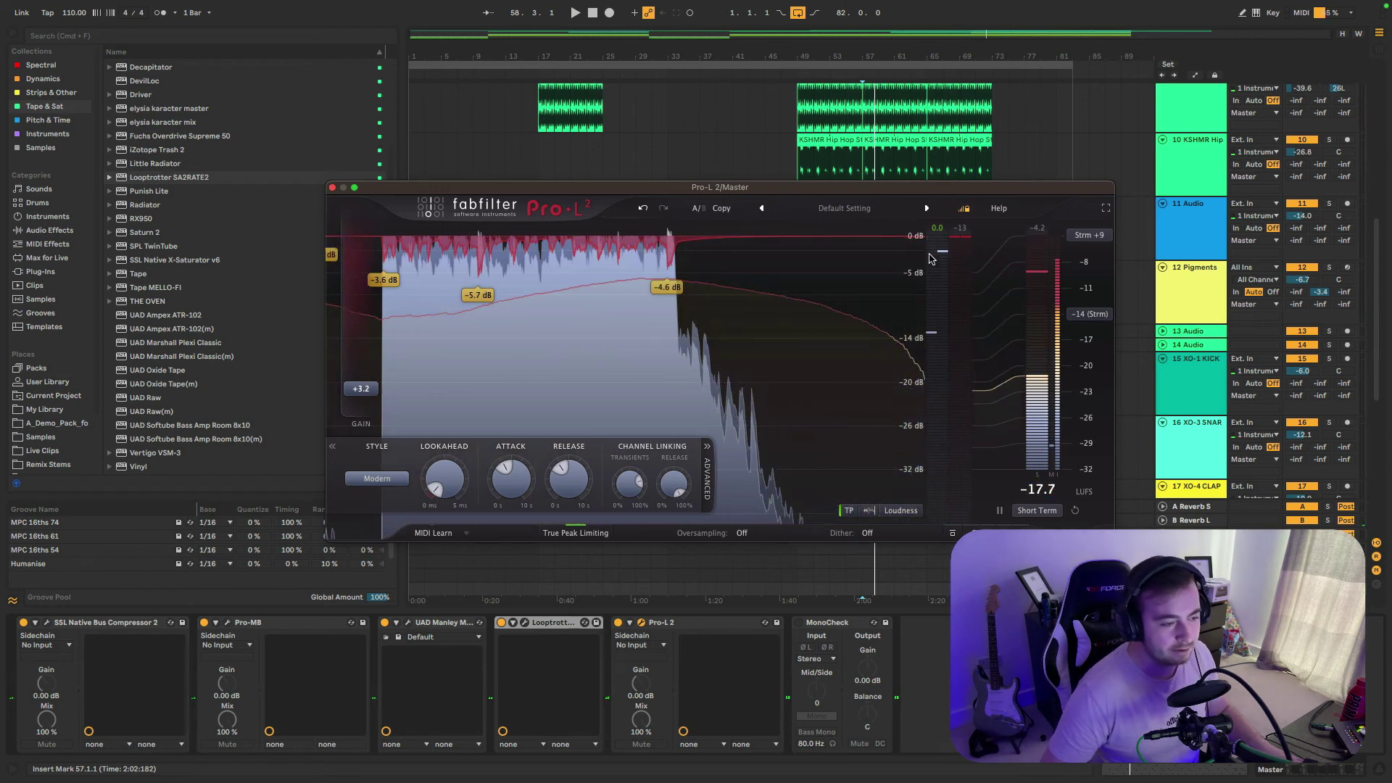
{"action": "key", "text": "space"}
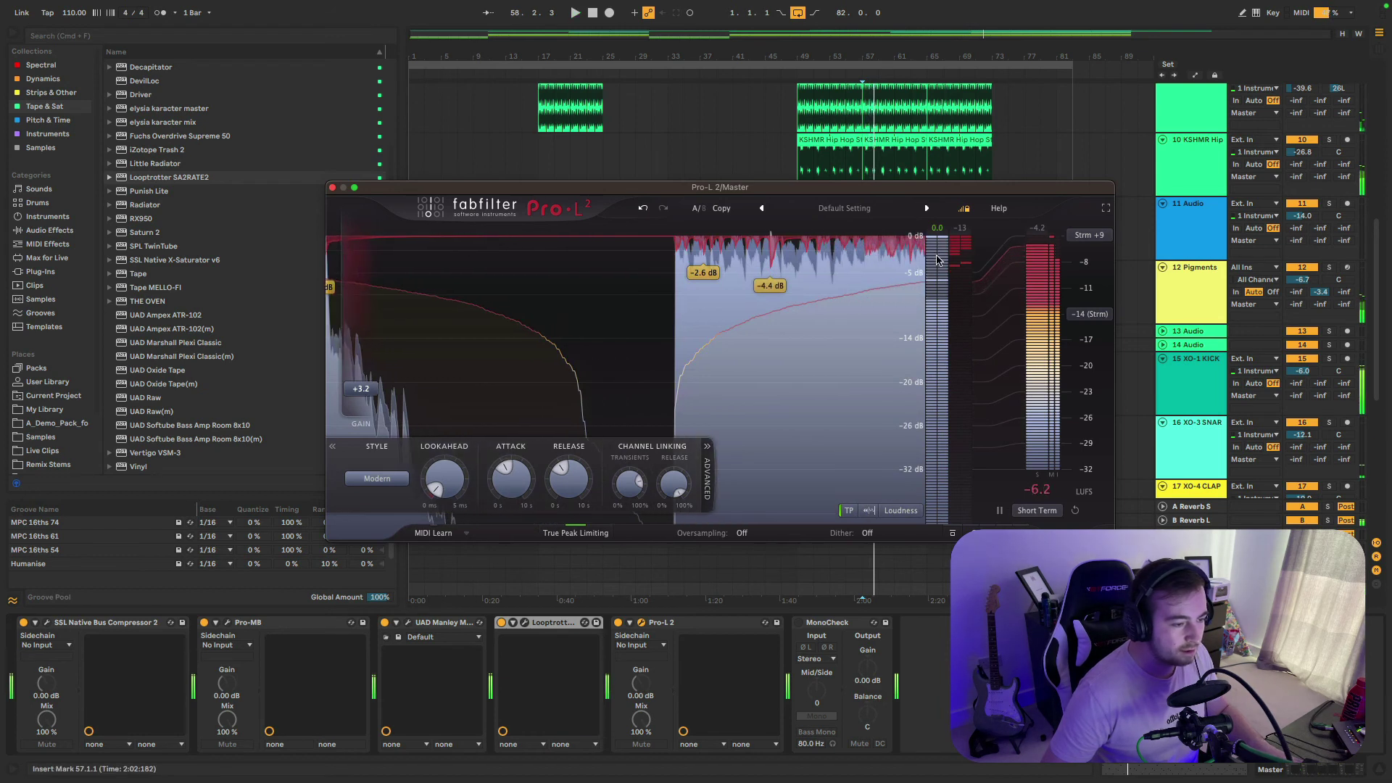
{"action": "key", "text": "space"}
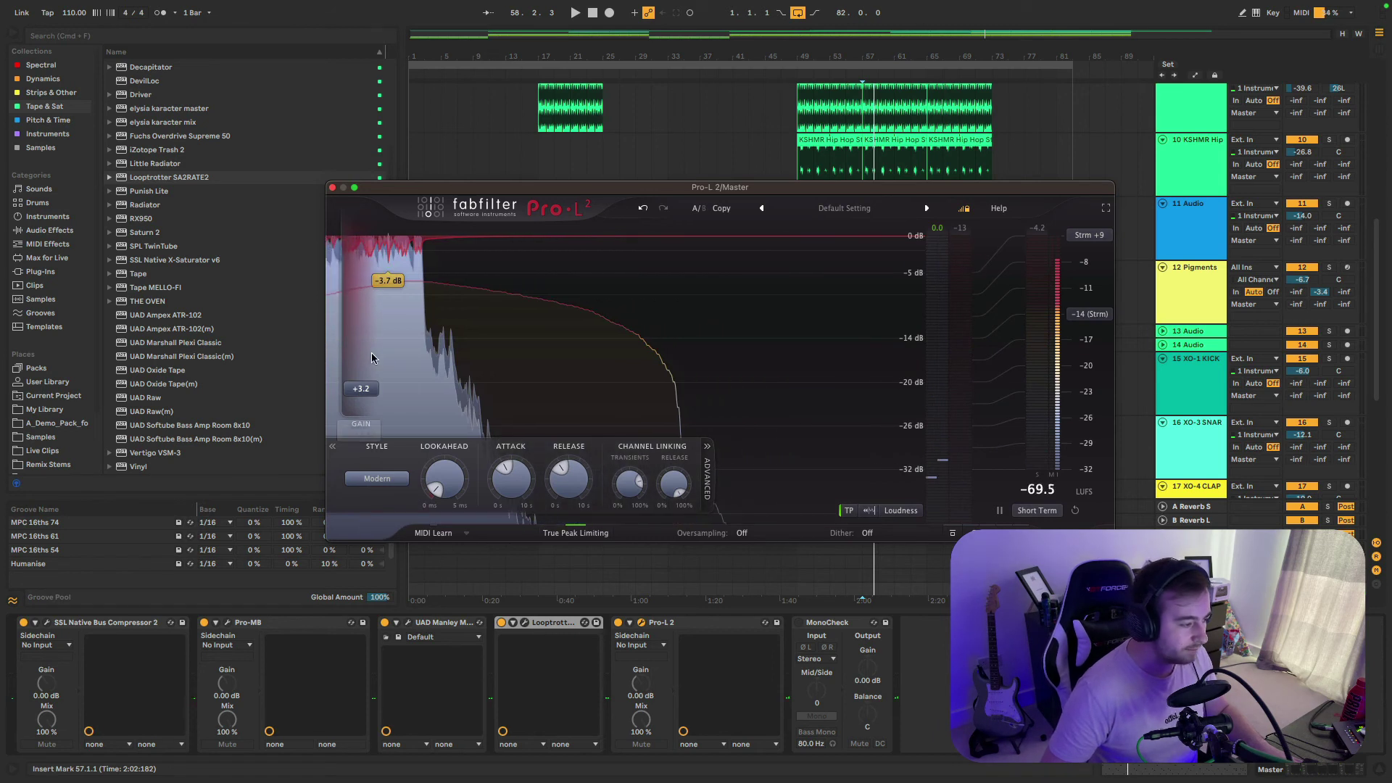
{"action": "key", "text": "space"}
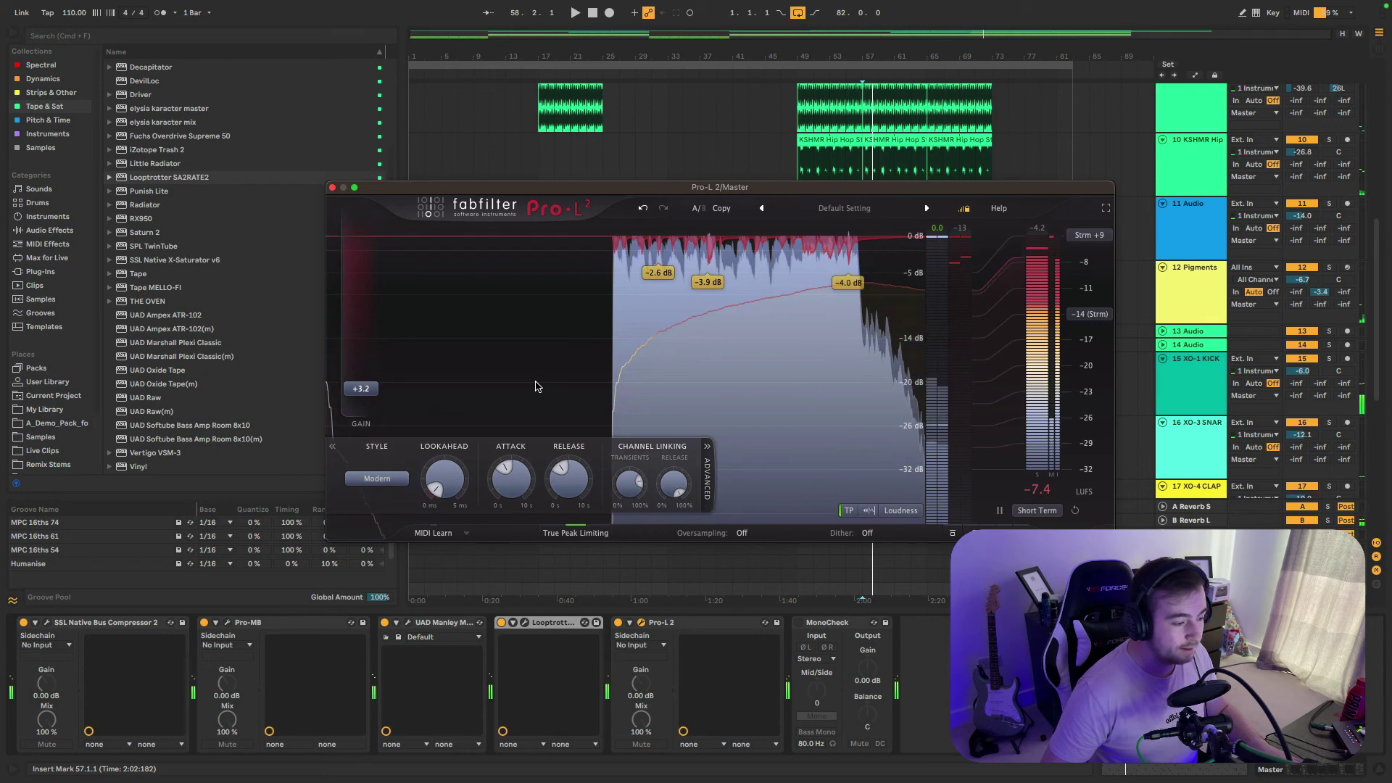
- Review the oversampling choices in Pro-L 2, keep oversampling Off and close the limiter window
{"action": "left_click", "coordinate": [742, 532]}
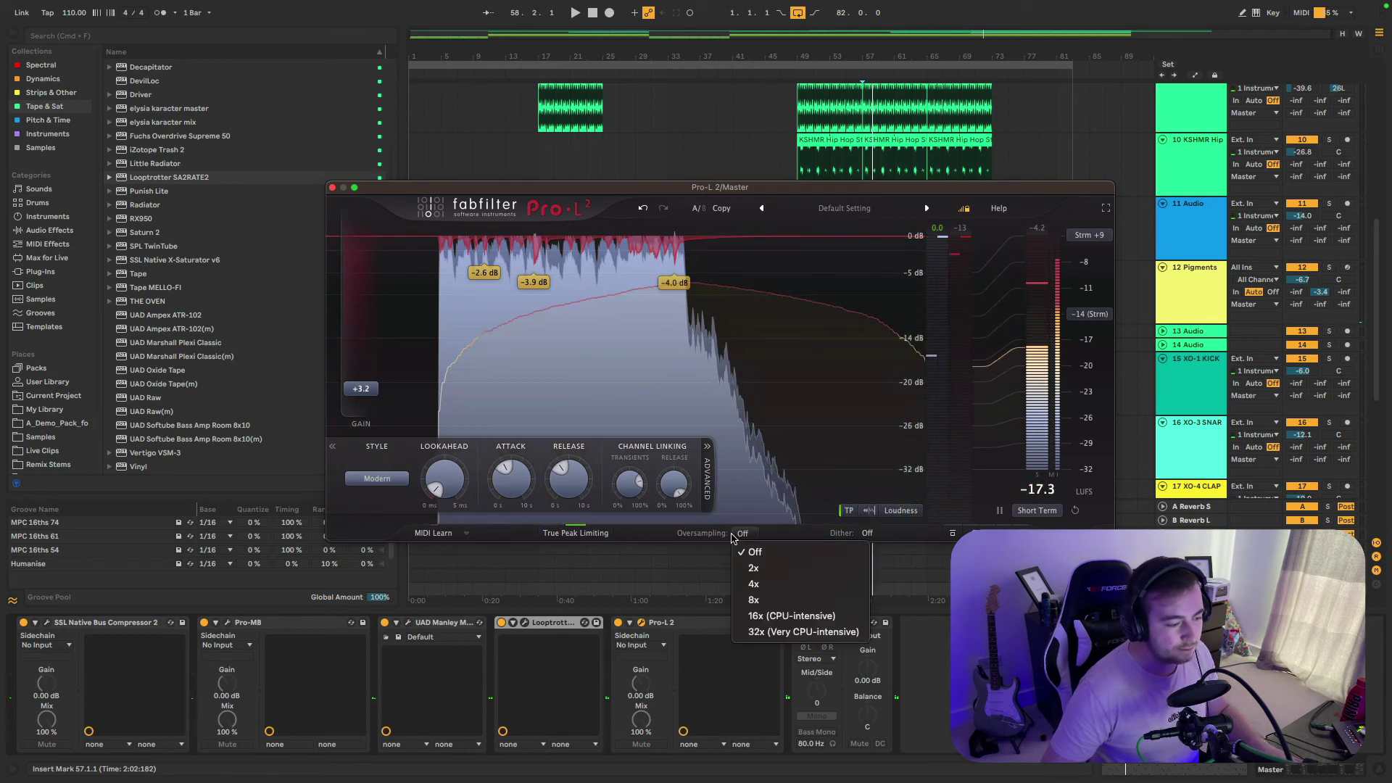
{"action": "left_click", "coordinate": [754, 551]}
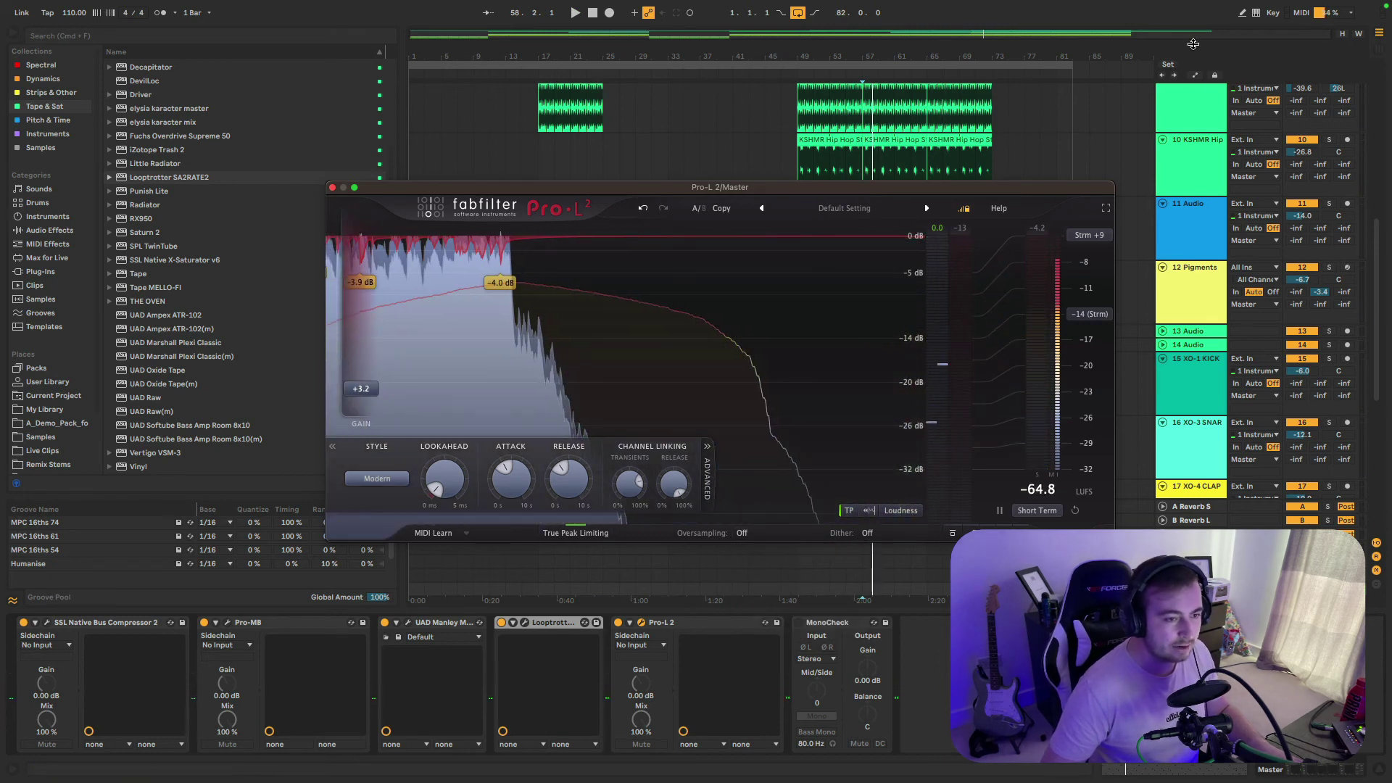
{"action": "left_click", "coordinate": [331, 188]}
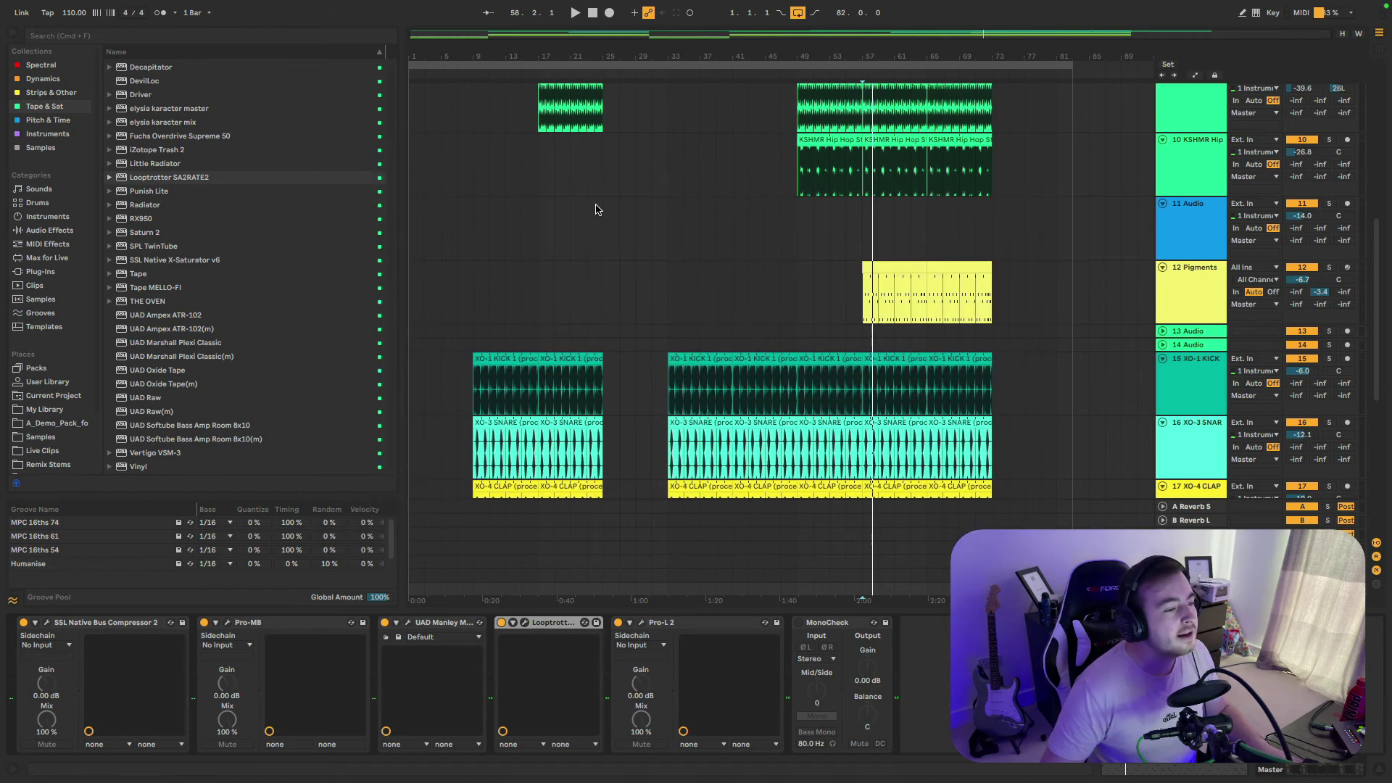
- Play the master from bar 57, place the insert mark at bar 49, and reopen and reposition the master's SA2RATE2 window
{"action": "left_click", "coordinate": [868, 227]}
{"action": "key", "text": "space"}
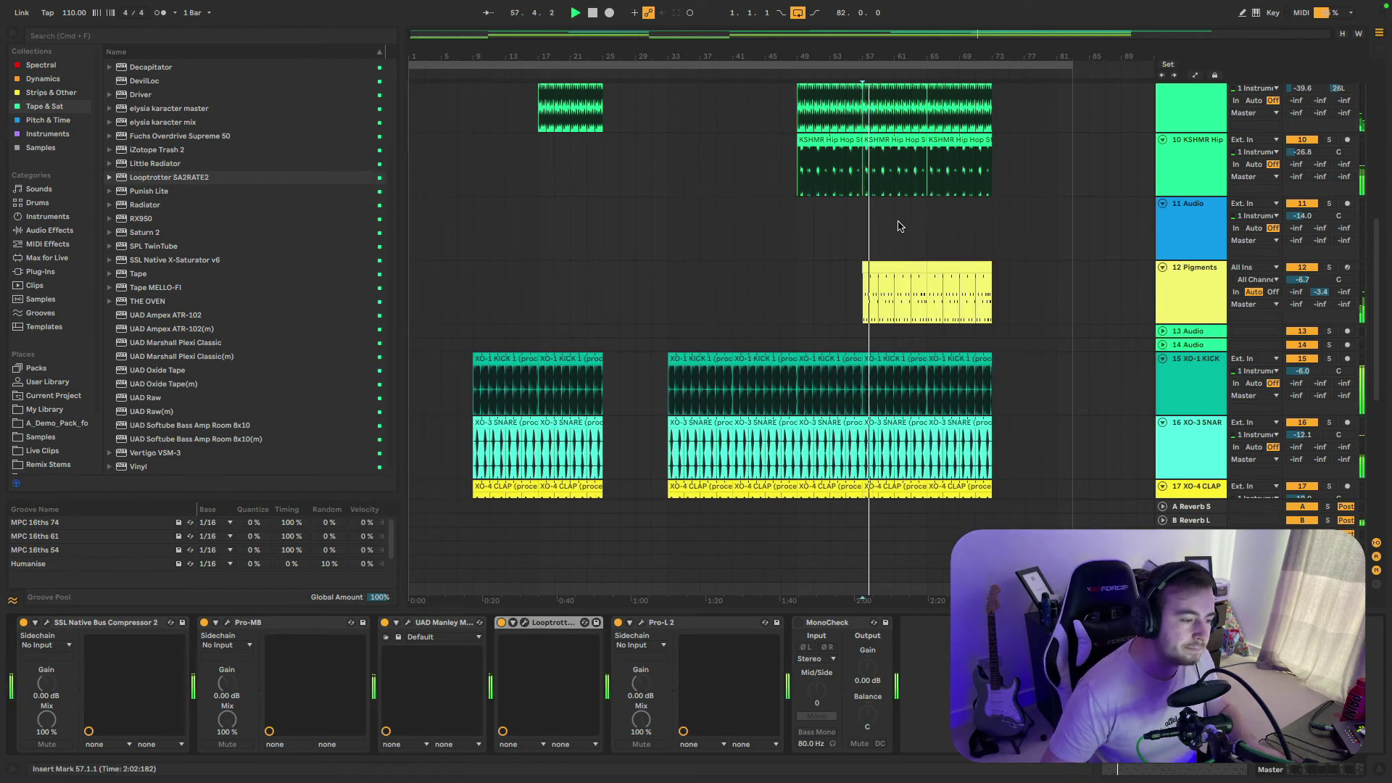
{"action": "left_click", "coordinate": [798, 250]}
{"action": "left_click", "coordinate": [683, 563]}
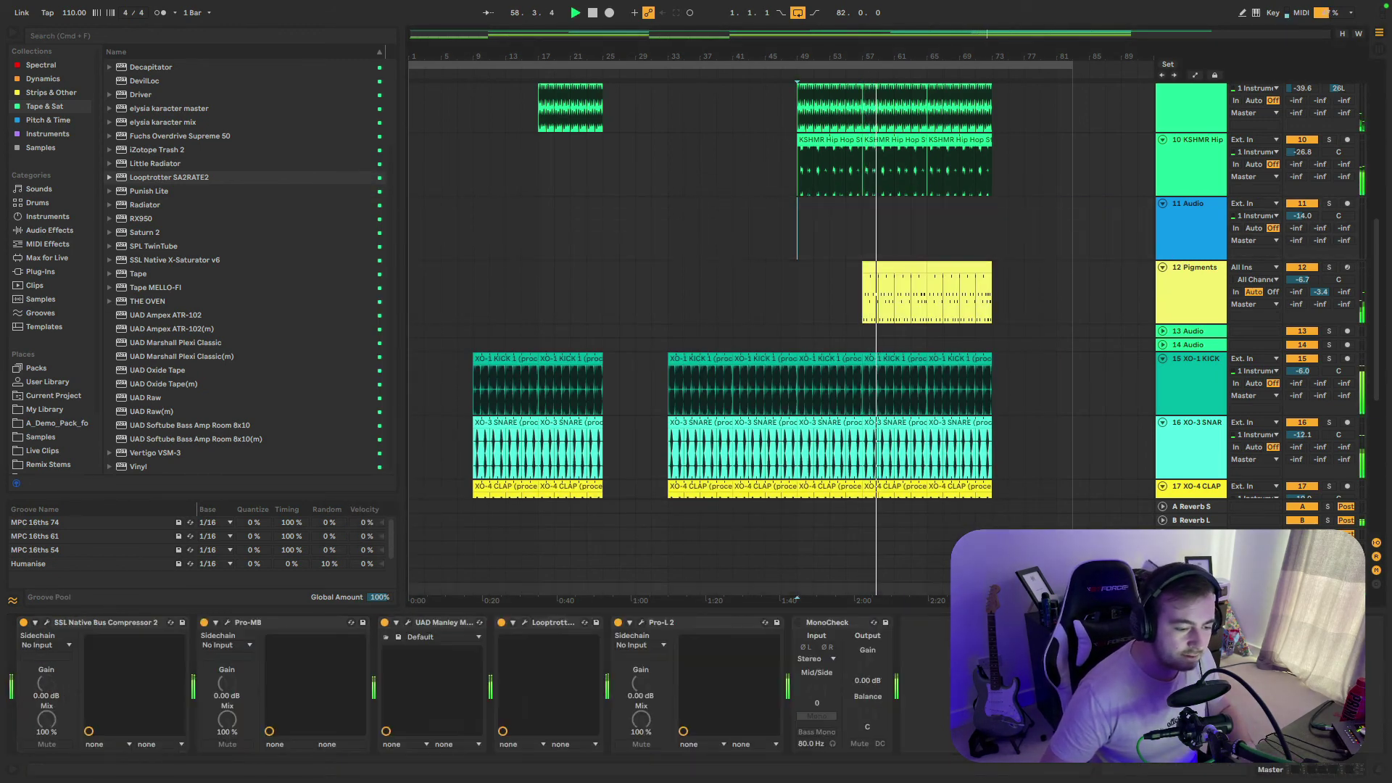
{"action": "left_click", "coordinate": [524, 623]}
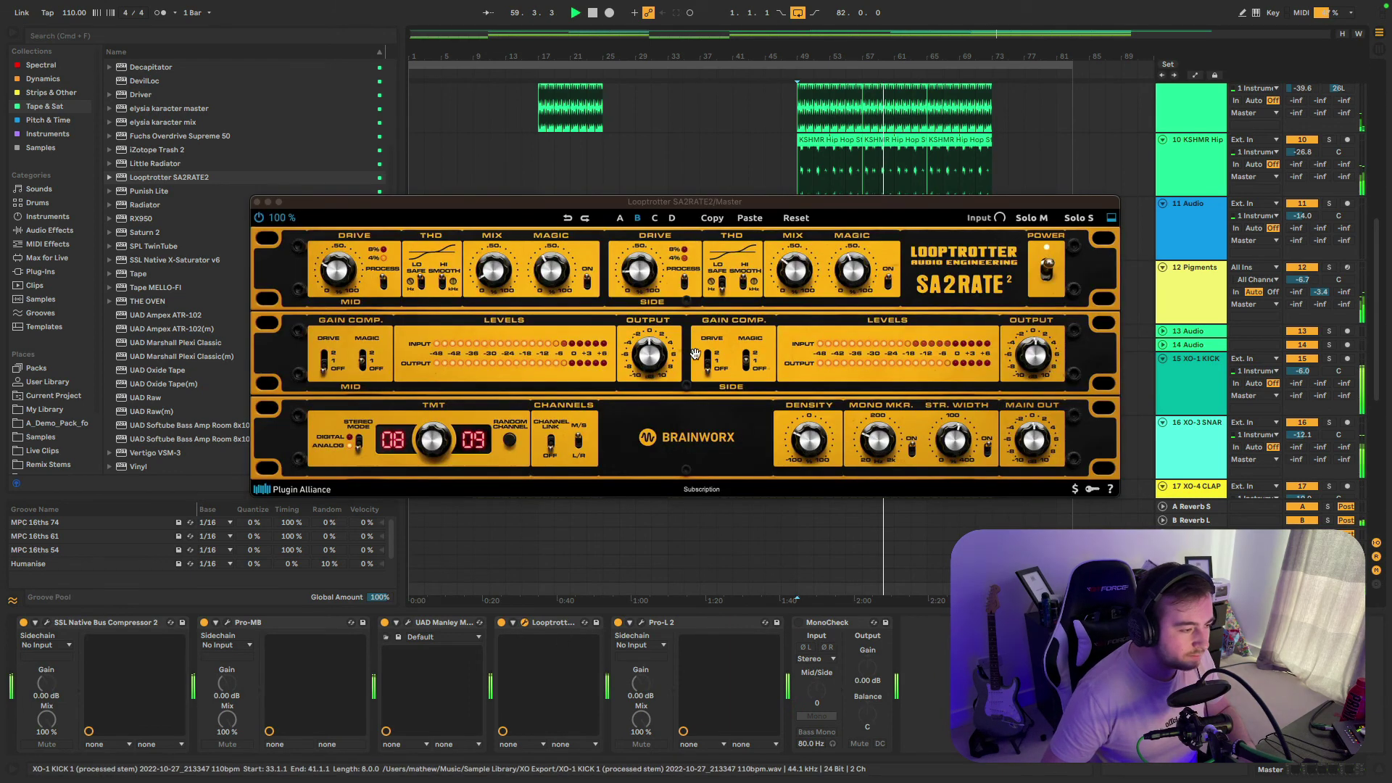
{"action": "left_click_drag", "start_coordinate": [690, 203], "coordinate": [851, 141]}
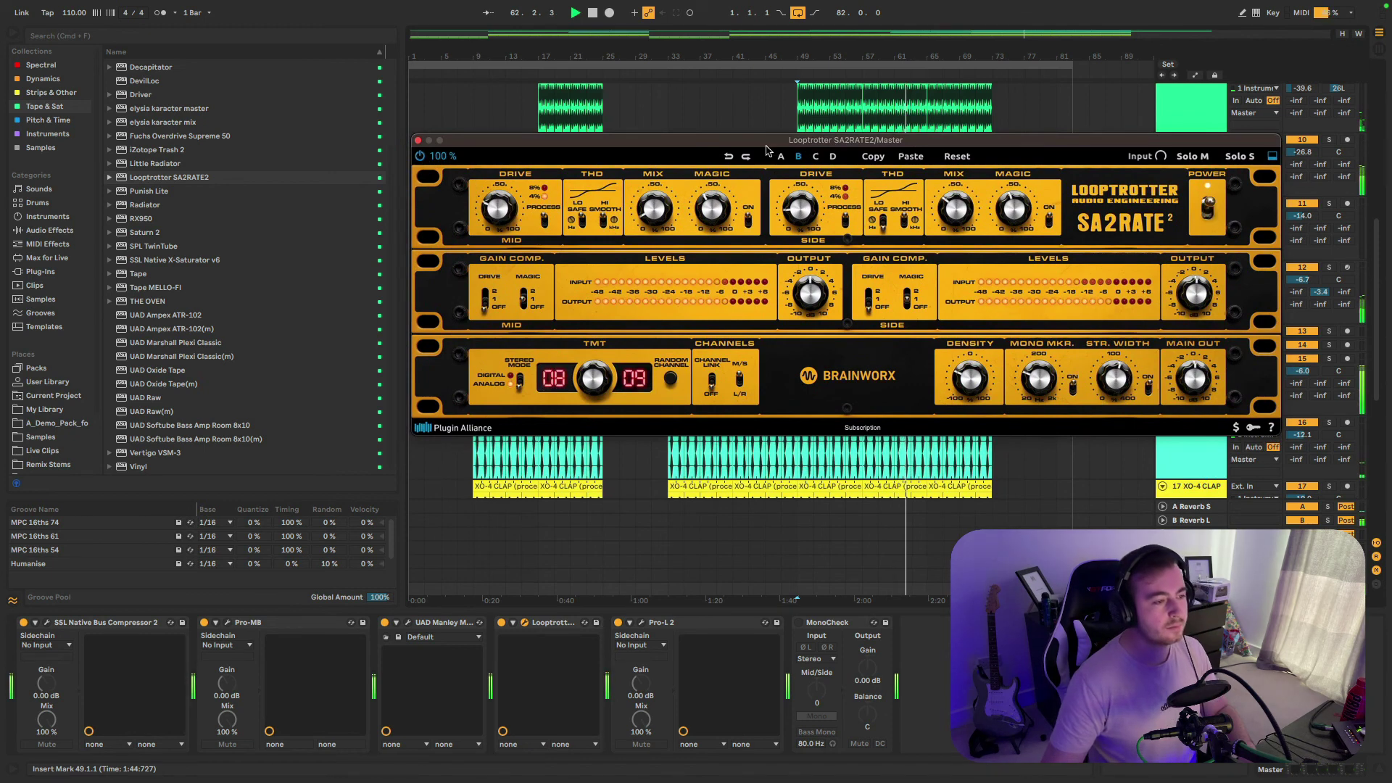
{"action": "left_click_drag", "start_coordinate": [764, 143], "coordinate": [649, 148]}
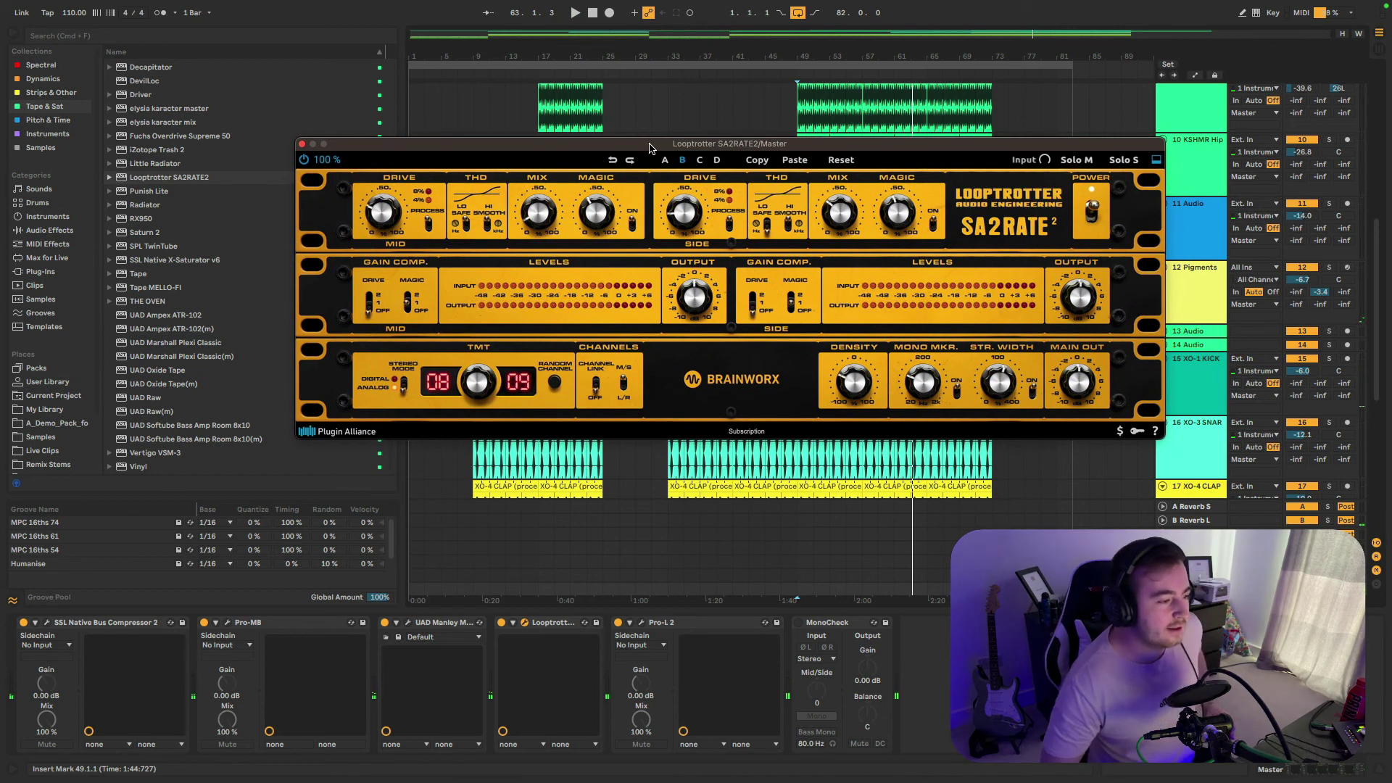